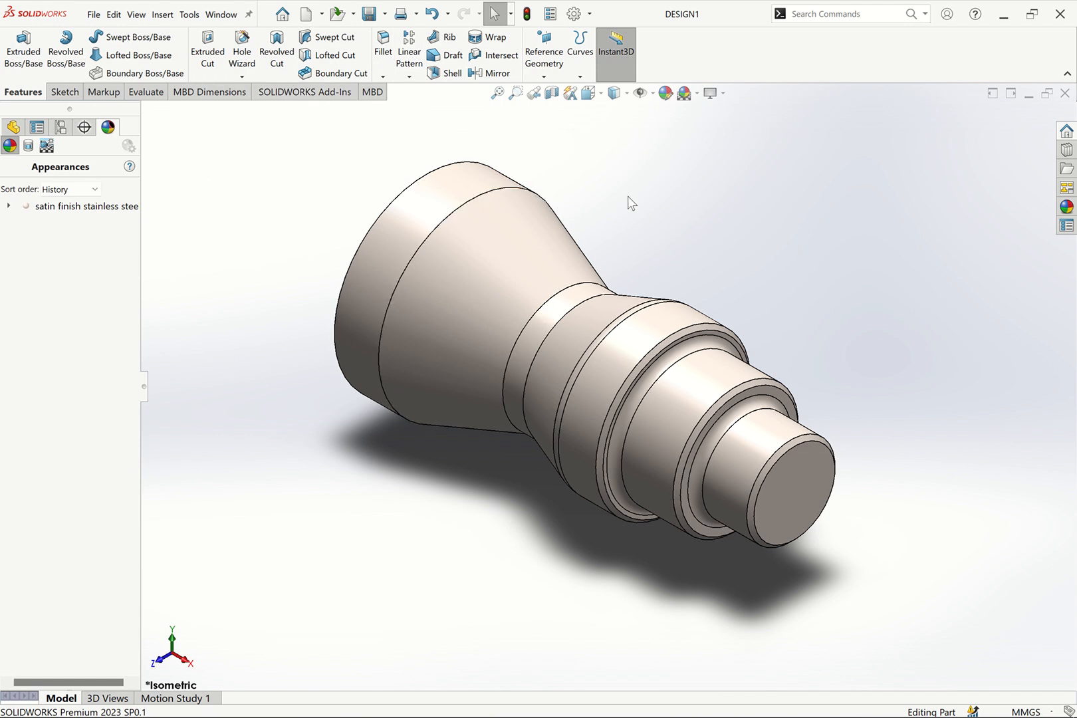
Show the part in front view and activate the SOLIDWORKS CAM 2023 add-in
{"action": "key", "text": "ctrl+1"}
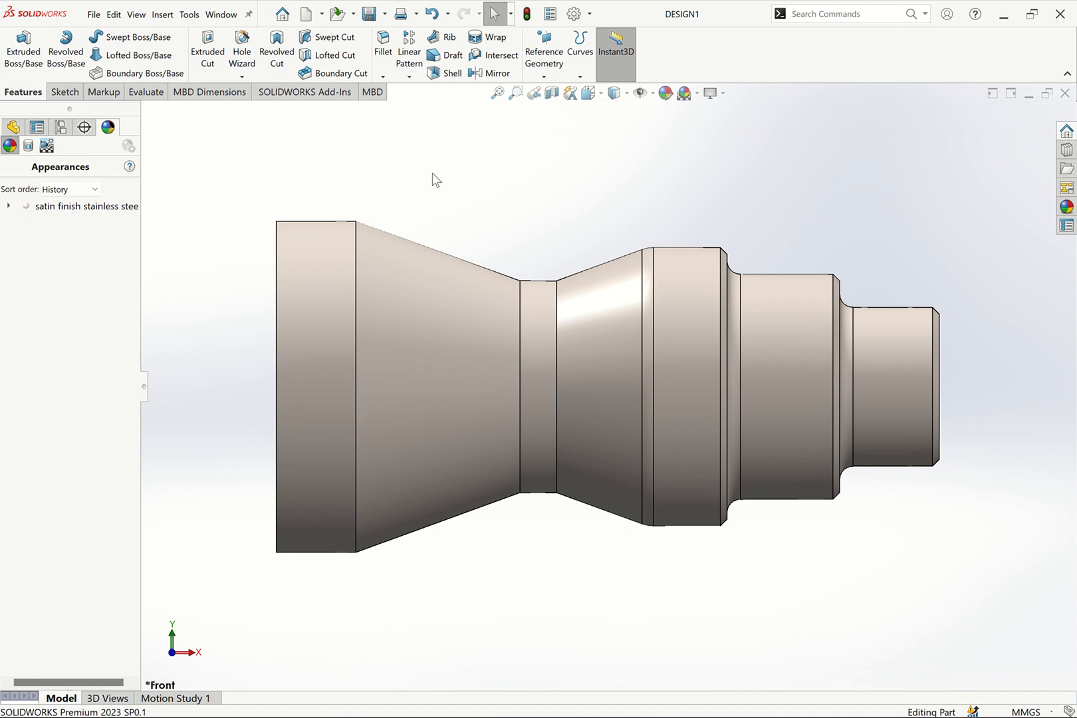
{"action": "left_click", "coordinate": [589, 15]}
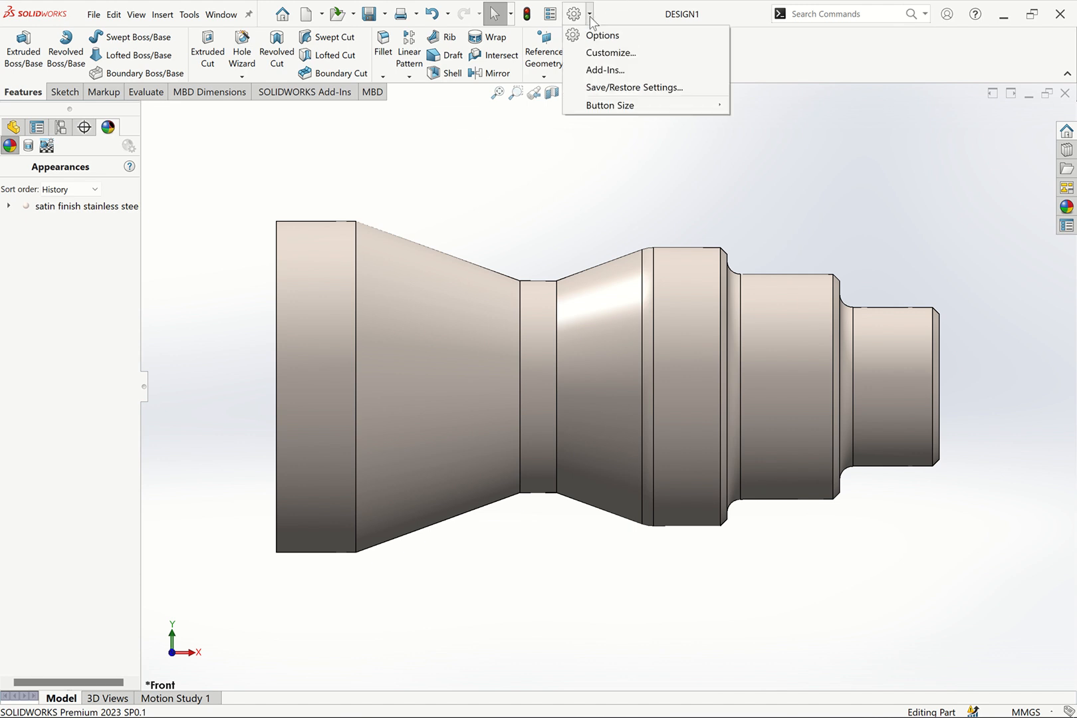
{"action": "left_click", "coordinate": [598, 70]}
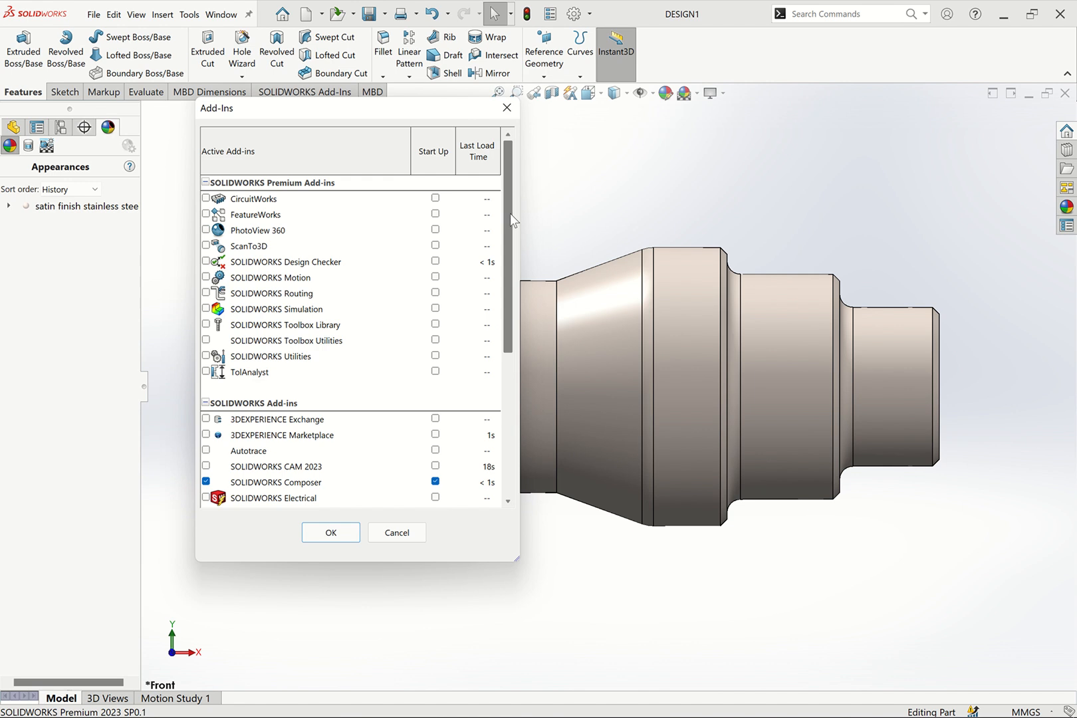
{"action": "left_click_drag", "start_coordinate": [510, 213], "coordinate": [506, 331]}
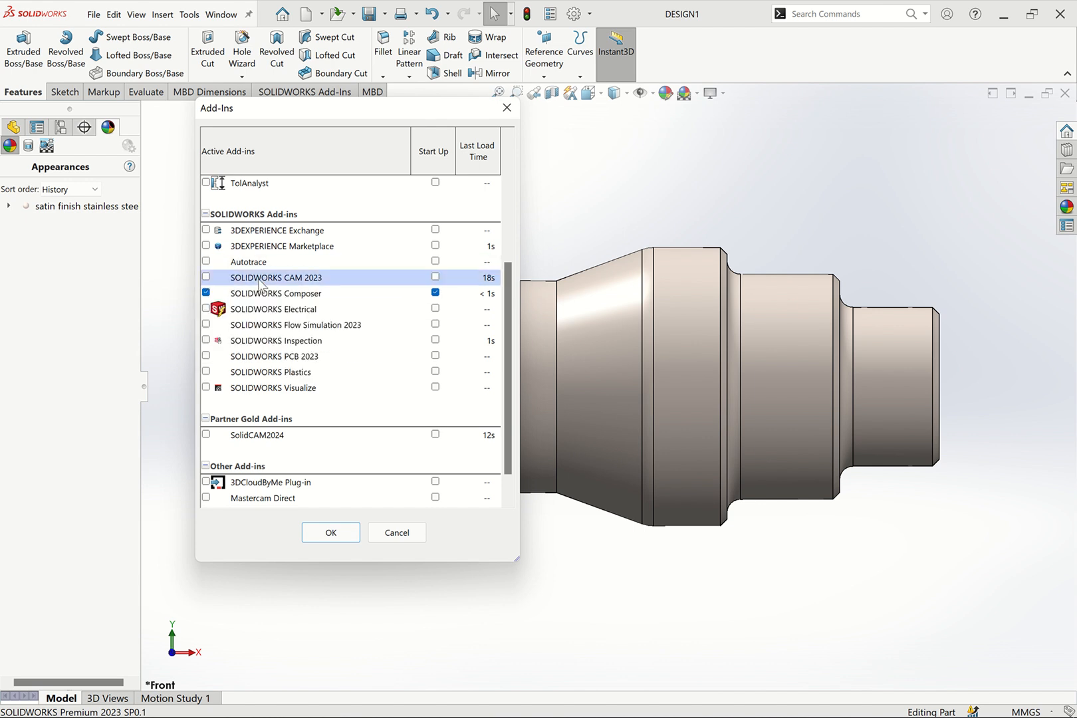
{"action": "left_click", "coordinate": [206, 276]}
{"action": "left_click", "coordinate": [331, 533]}
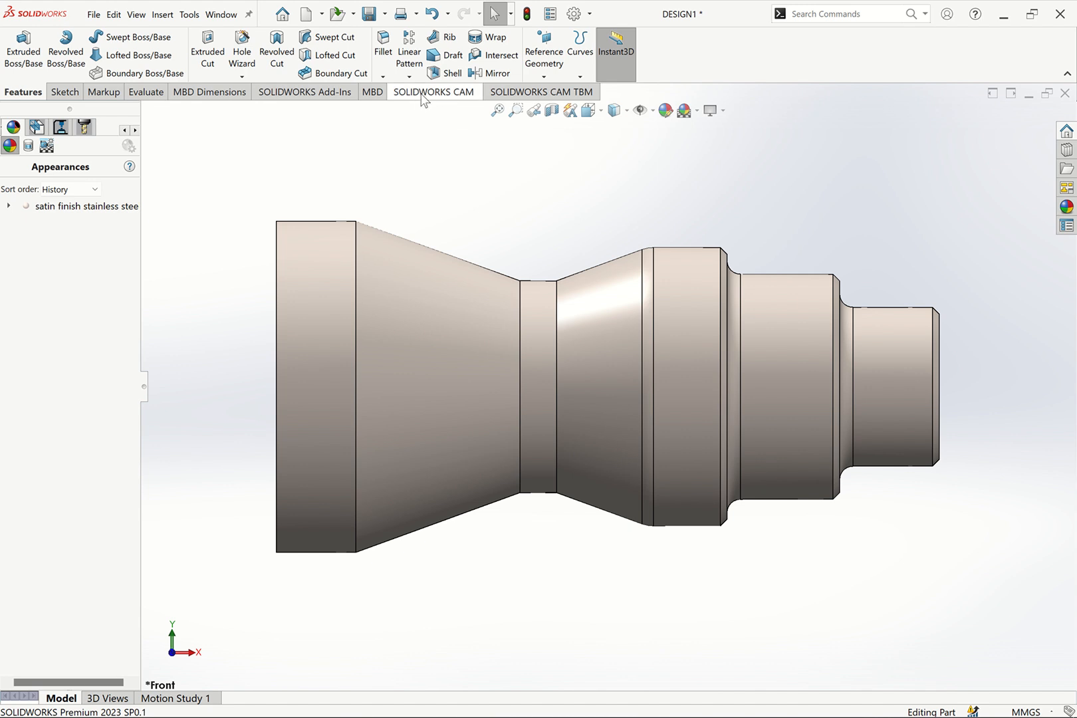
{"action": "left_click", "coordinate": [189, 15]}
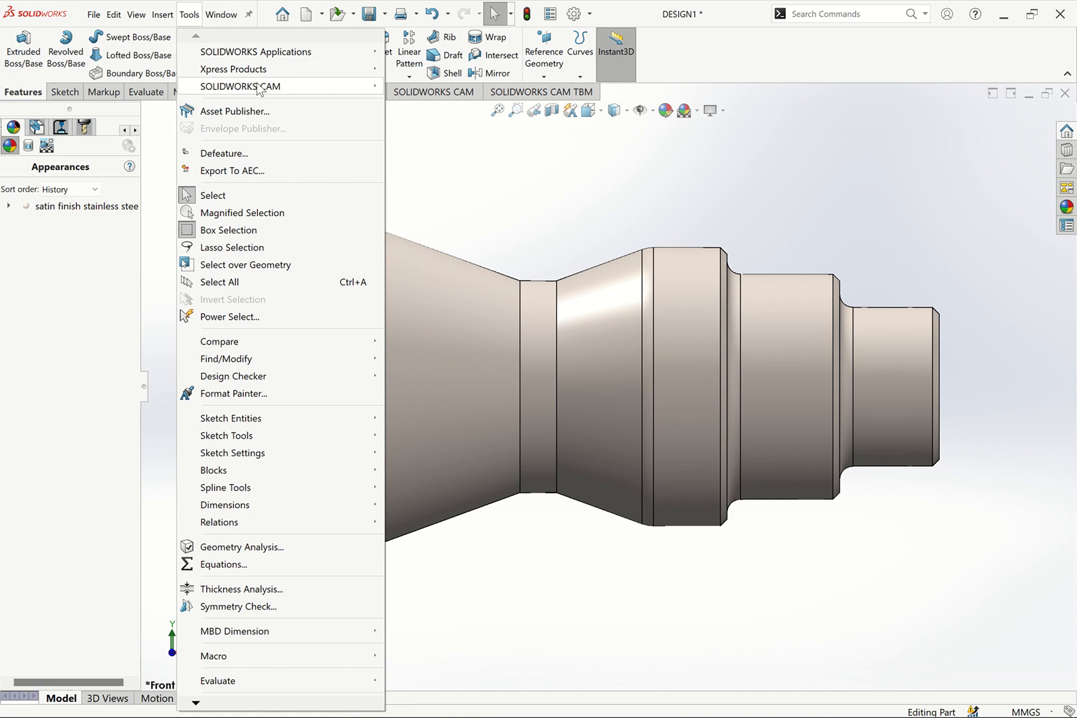
{"action": "mouse_move", "coordinate": [259, 89]}
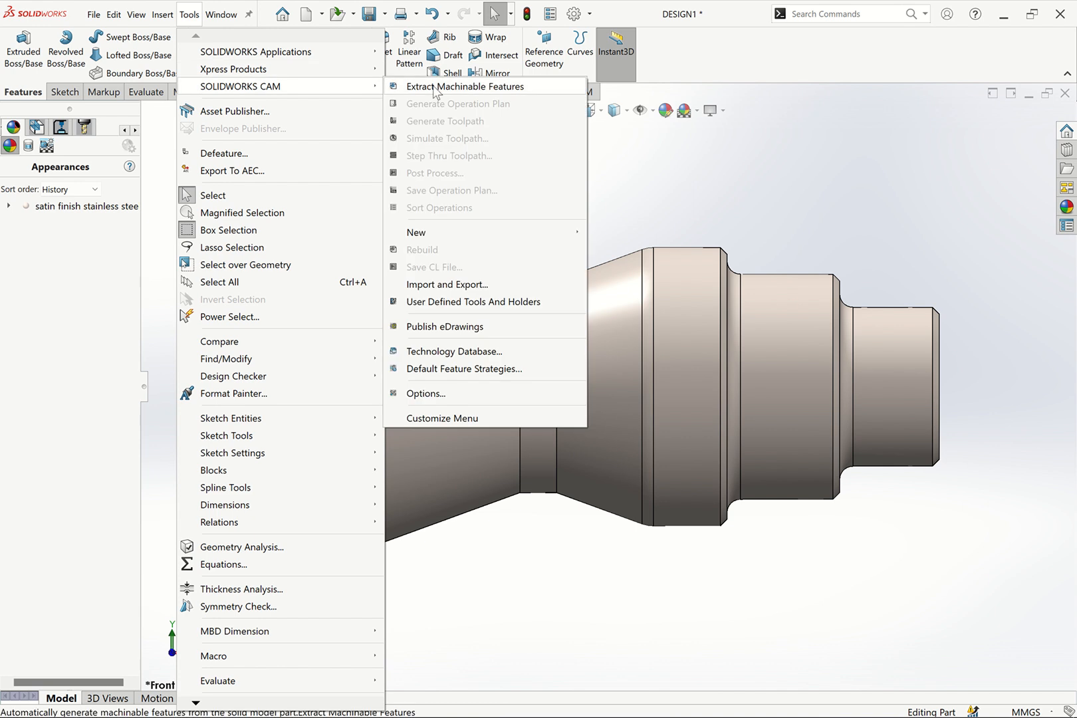
{"action": "left_click", "coordinate": [751, 179]}
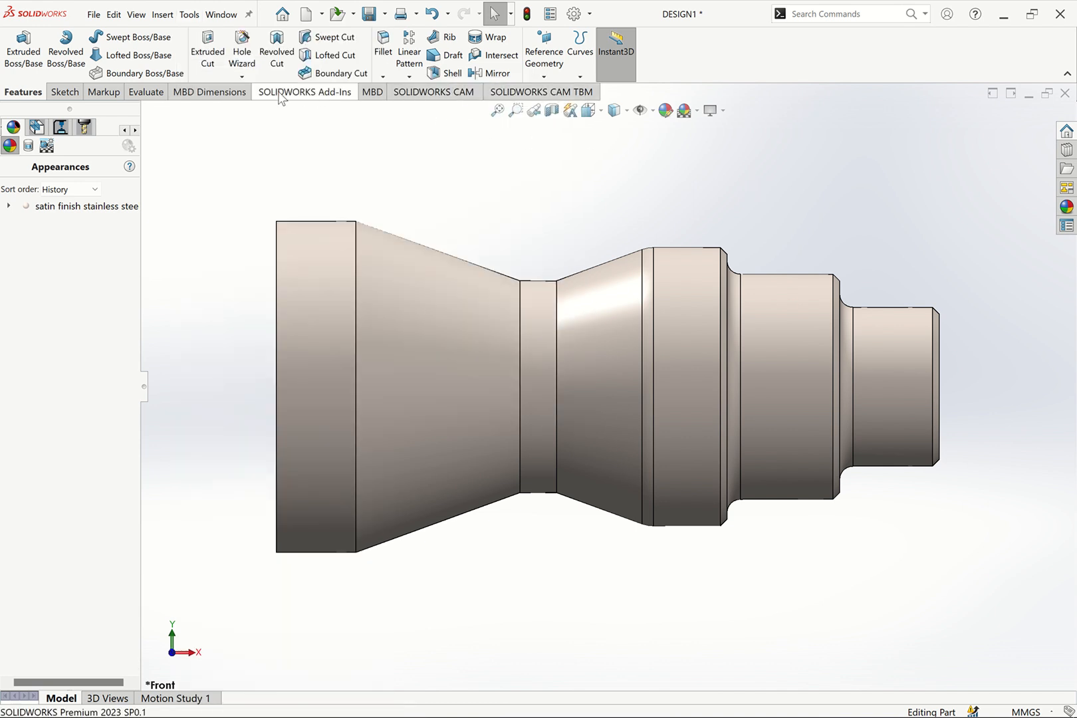
Define the CAM machine as Turn Single Turret - Metric, comparing it with the available mill machines and viewing its details
{"action": "left_click", "coordinate": [426, 93]}
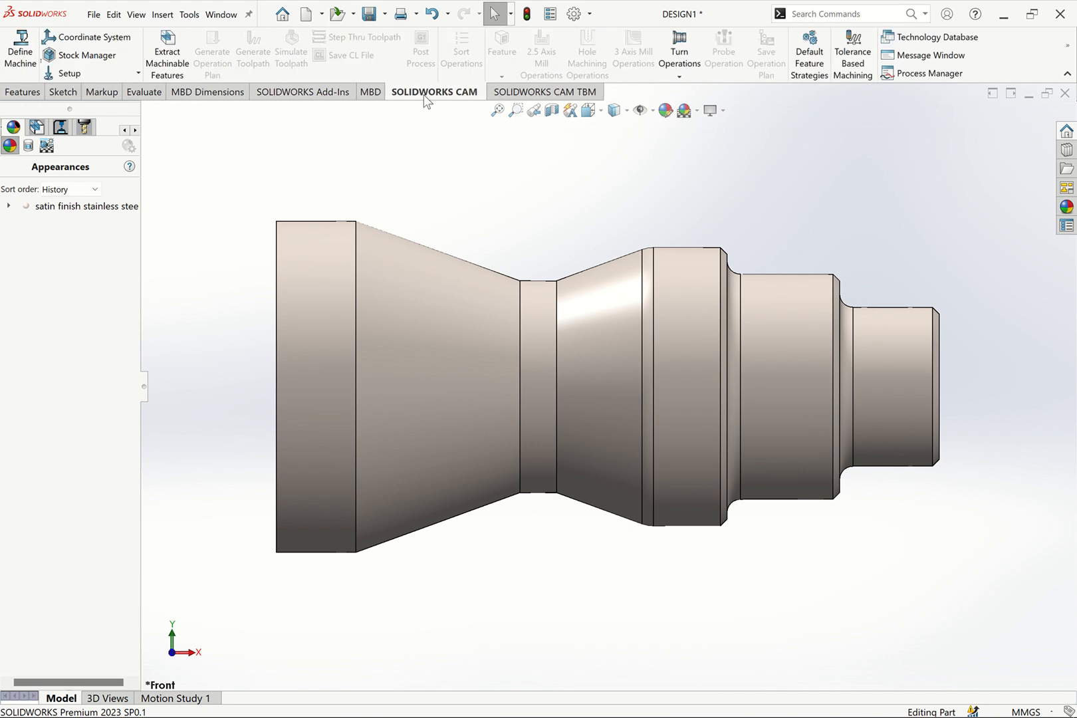
{"action": "left_click", "coordinate": [20, 58]}
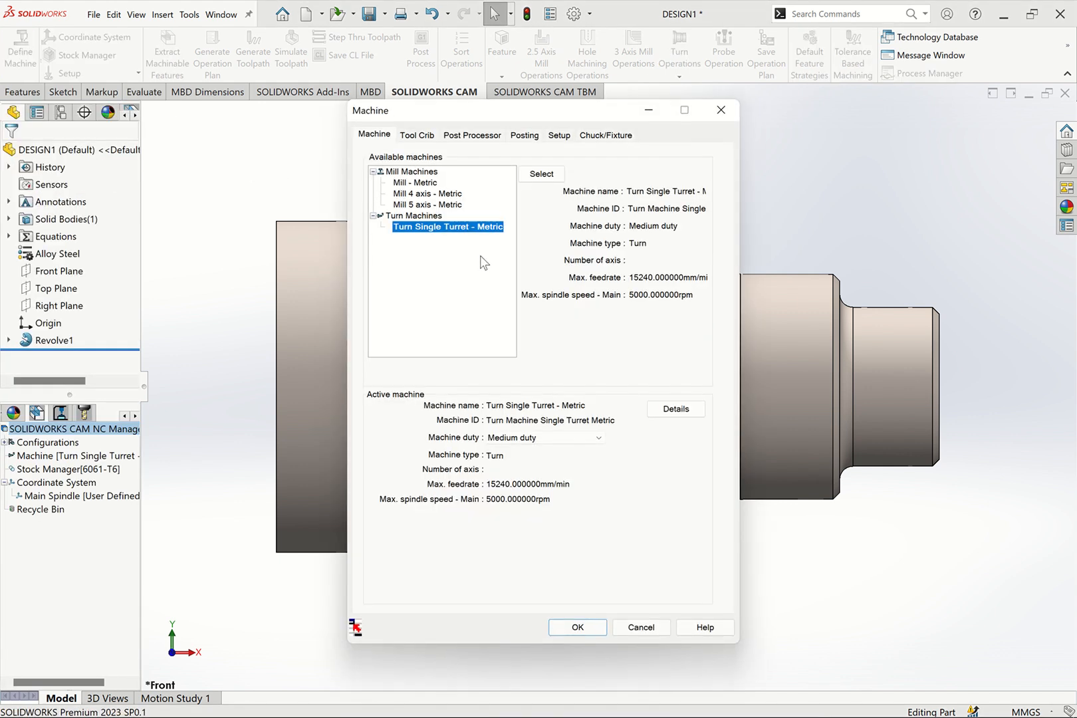
{"action": "left_click", "coordinate": [426, 184]}
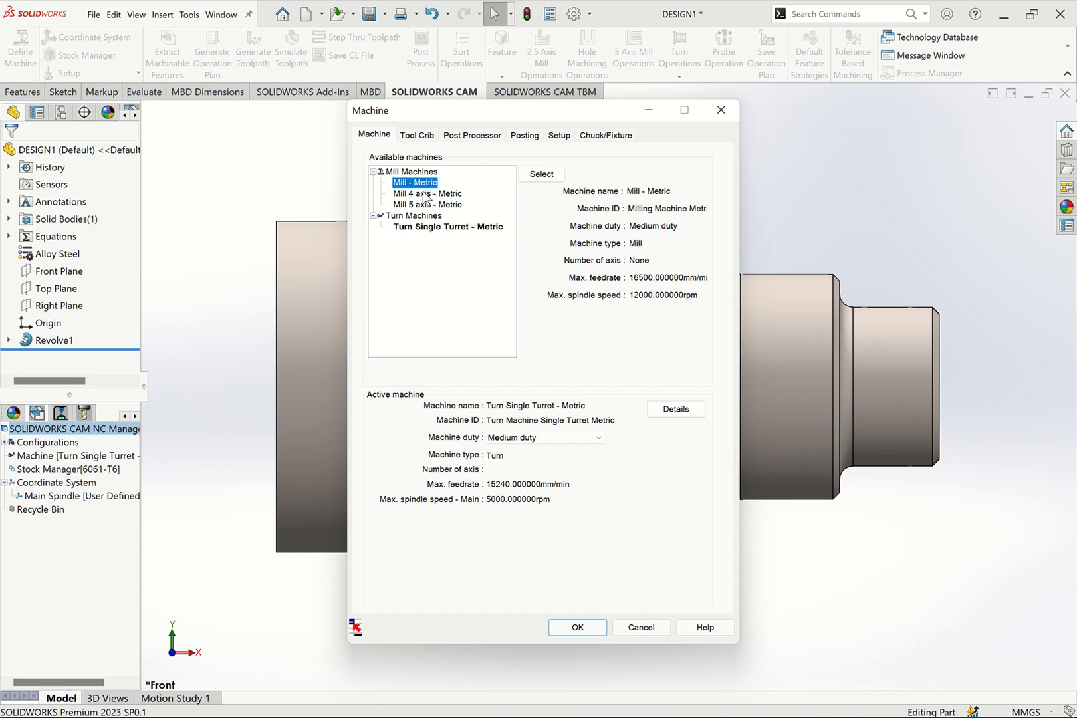
{"action": "left_click", "coordinate": [425, 194]}
{"action": "left_click", "coordinate": [423, 205]}
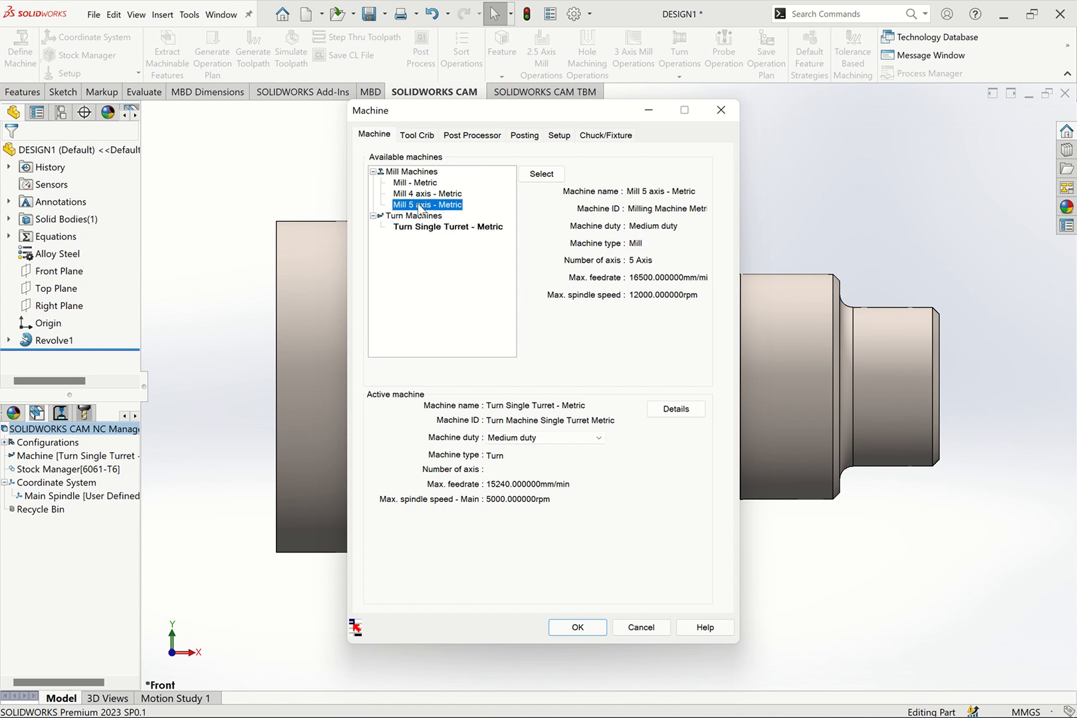
{"action": "left_click", "coordinate": [454, 229]}
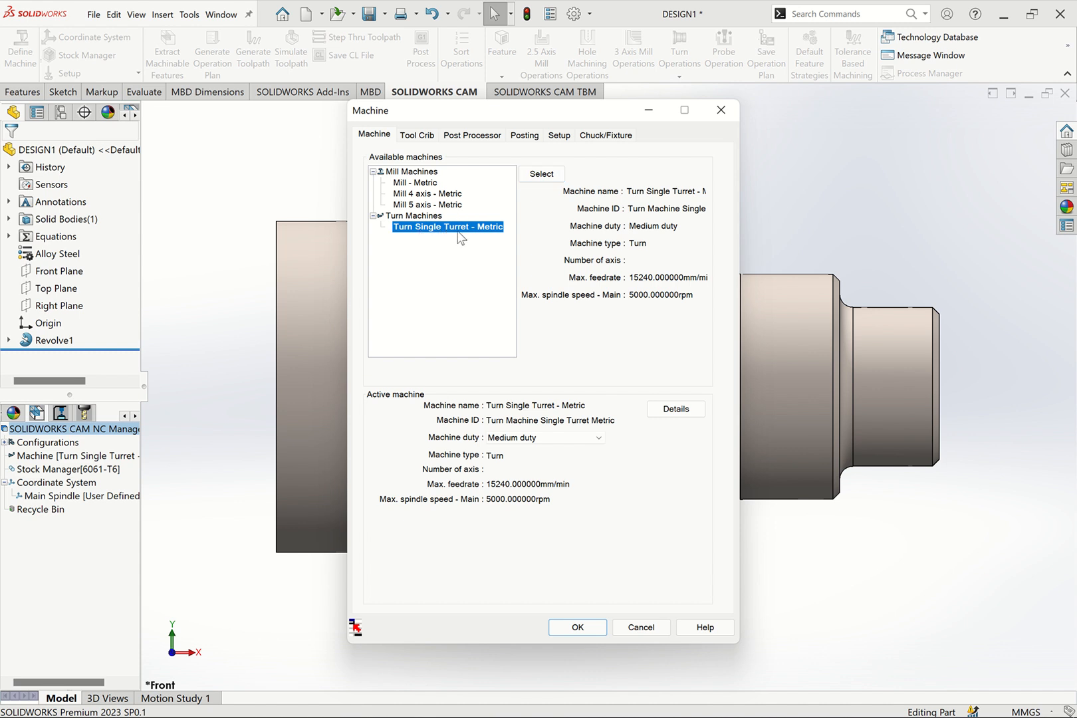
{"action": "left_click", "coordinate": [544, 174]}
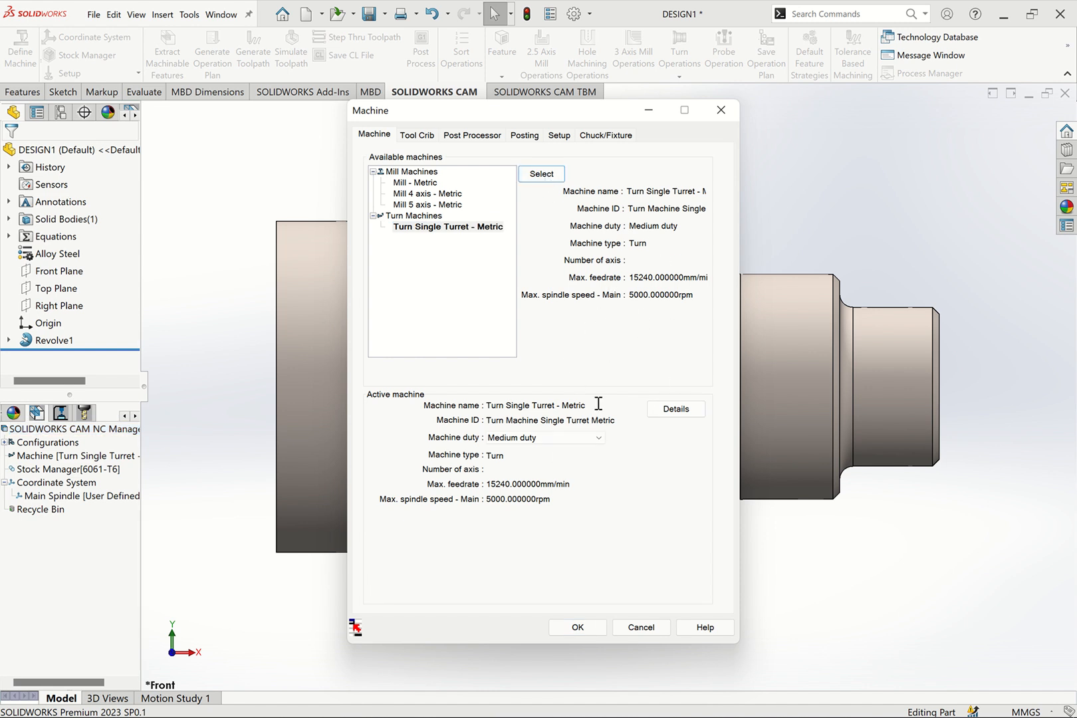
{"action": "left_click", "coordinate": [676, 409]}
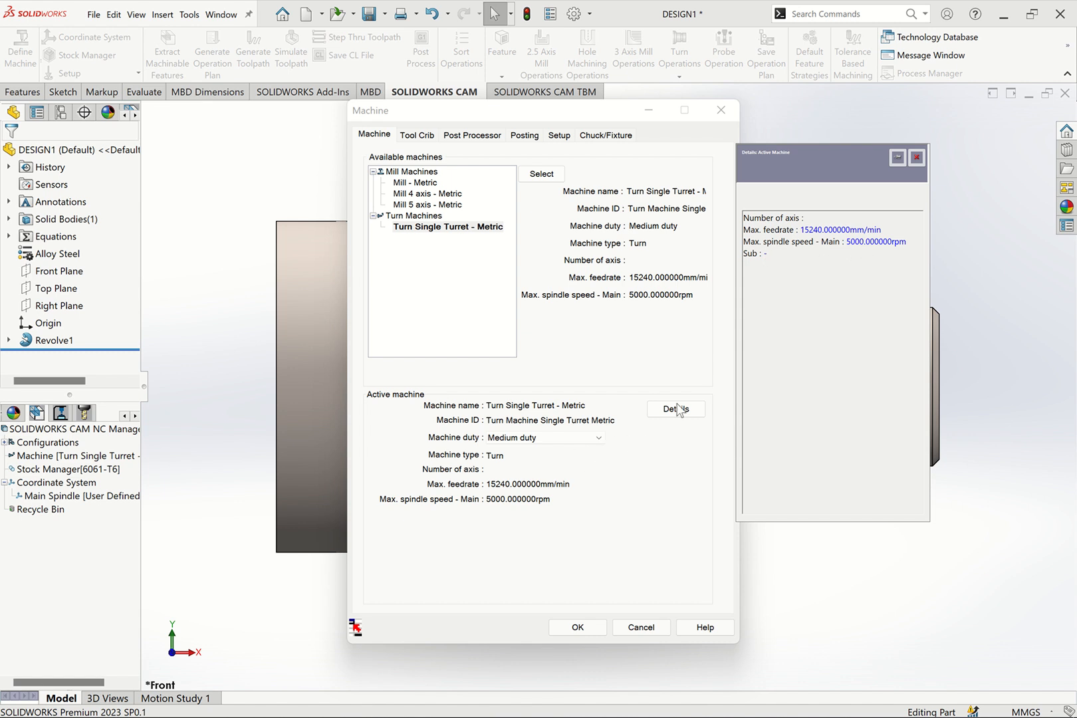
{"action": "left_click", "coordinate": [916, 158]}
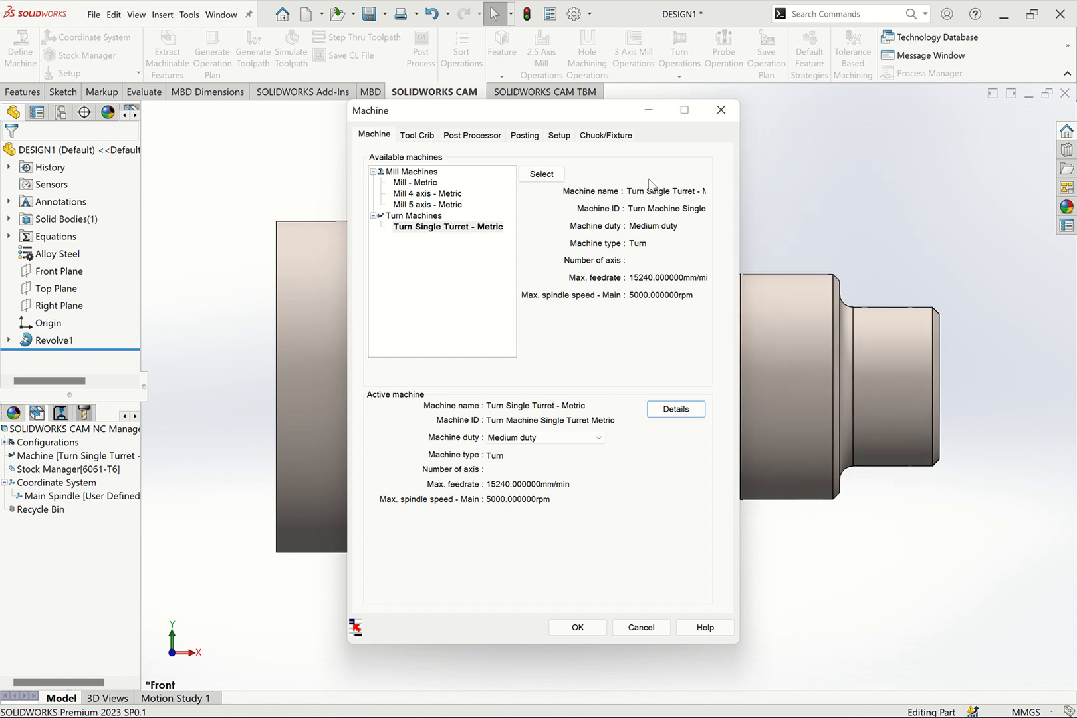
Edit the DNMG 431 80DEG SQR HOLDER turn tool at station 3 of the tool crib and change its comment to DNMG120408
{"action": "left_click", "coordinate": [416, 135]}
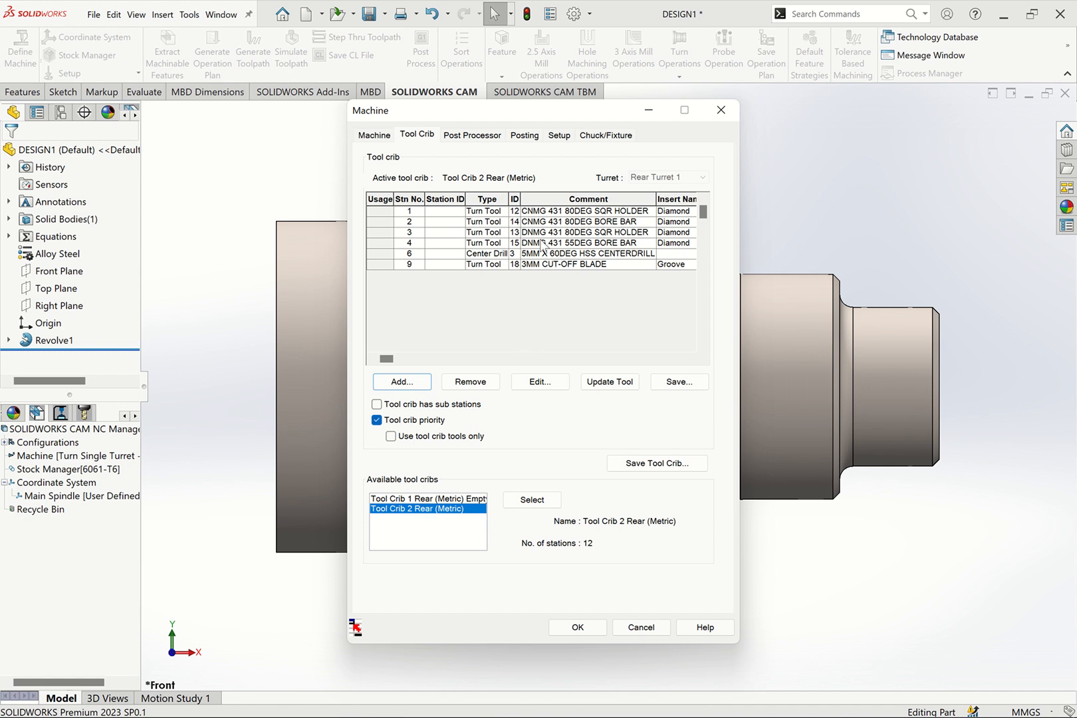
{"action": "left_click", "coordinate": [591, 236]}
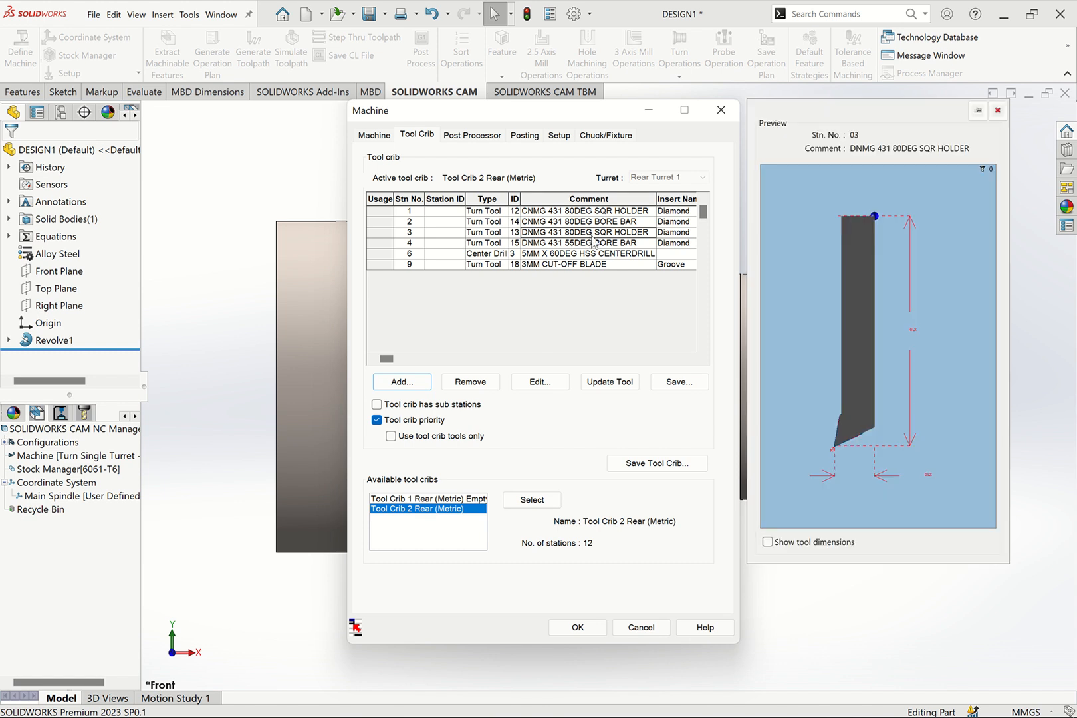
{"action": "left_click", "coordinate": [540, 381]}
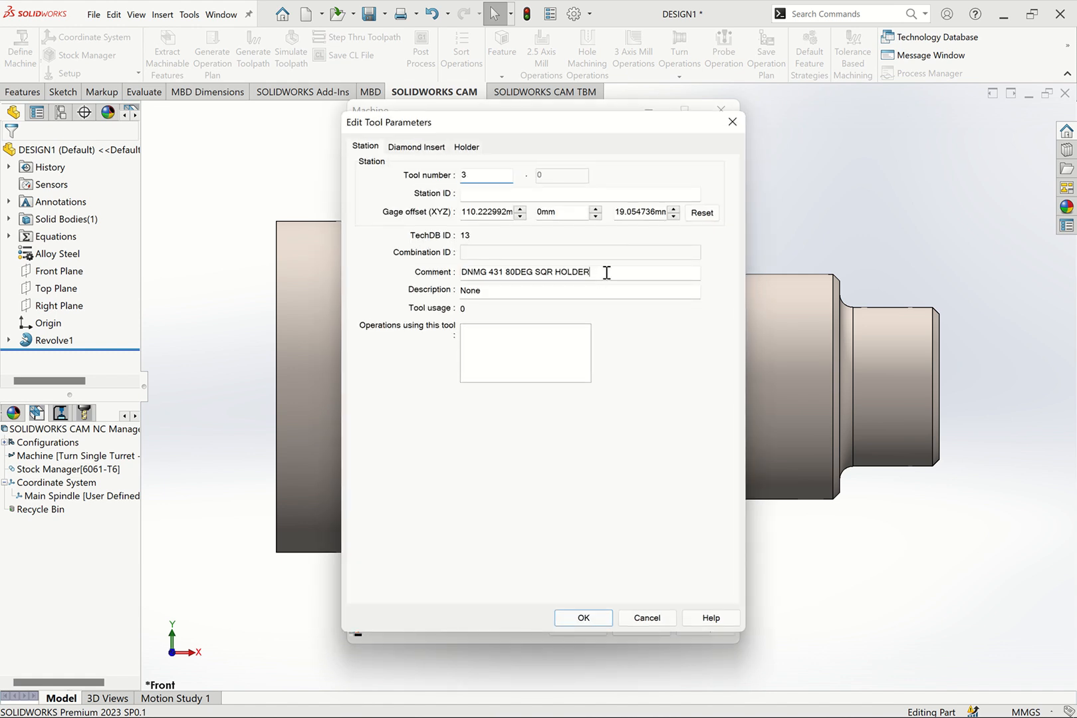
{"action": "left_click_drag", "start_coordinate": [486, 273], "coordinate": [700, 273]}
{"action": "type", "text": "1"}
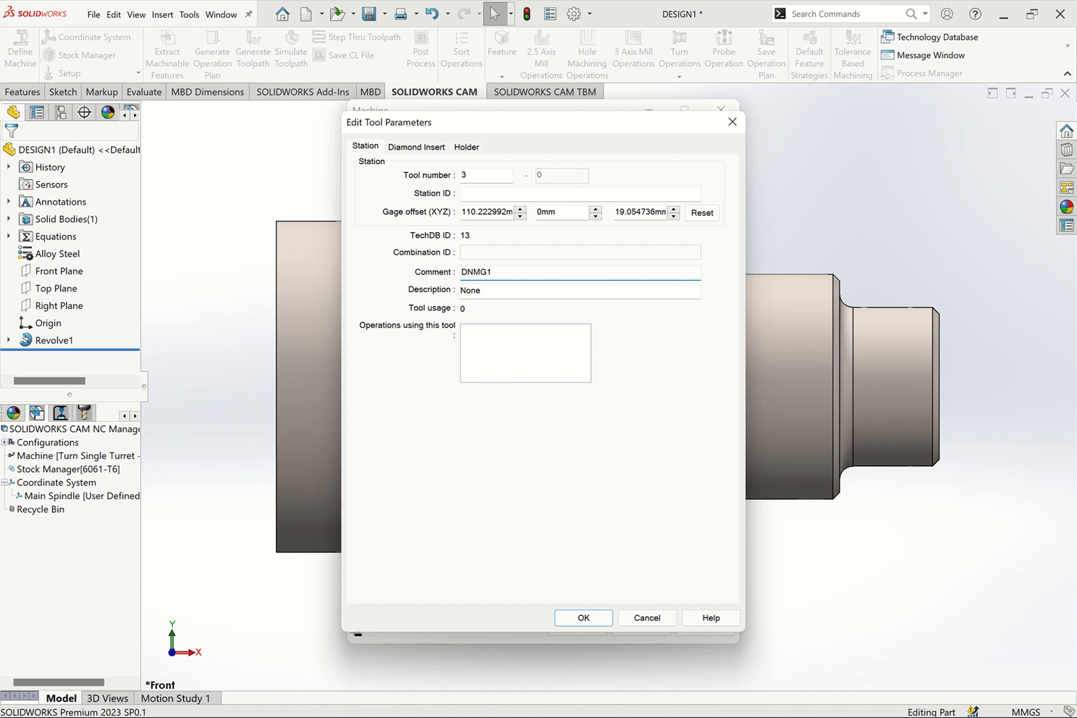
{"action": "type", "text": "20408"}
{"action": "left_click_drag", "start_coordinate": [527, 271], "coordinate": [447, 274]}
Review the diamond insert's included angle, inscribed circle, thickness and comment
{"action": "left_click", "coordinate": [414, 148]}
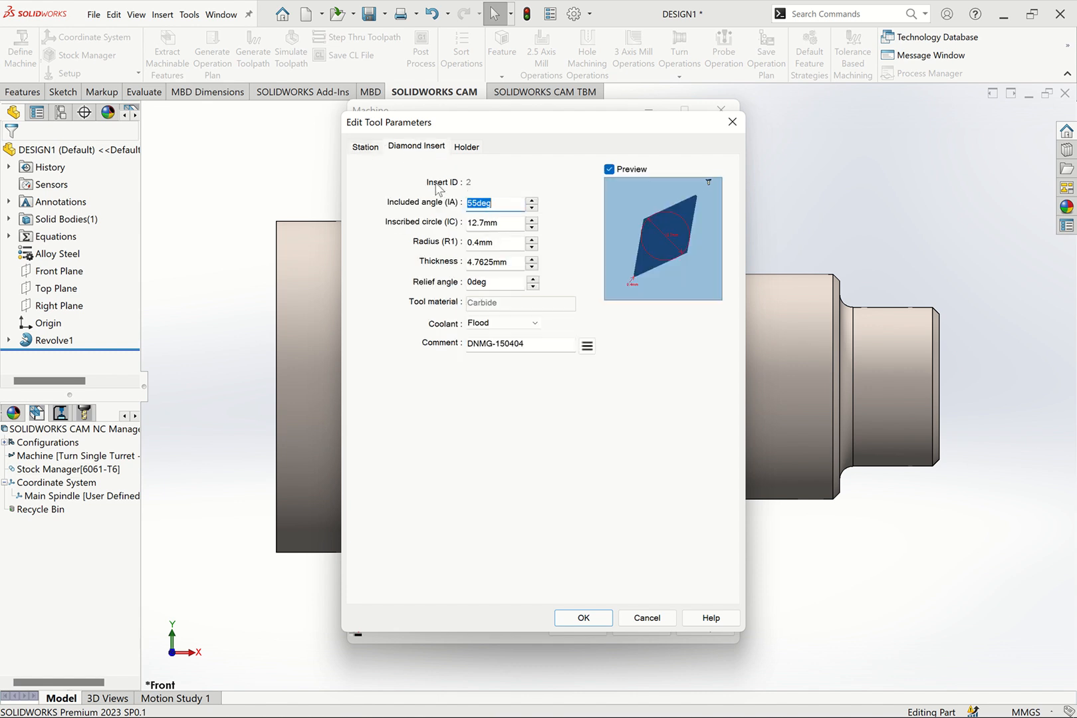
{"action": "left_click", "coordinate": [504, 222]}
{"action": "left_click", "coordinate": [512, 261]}
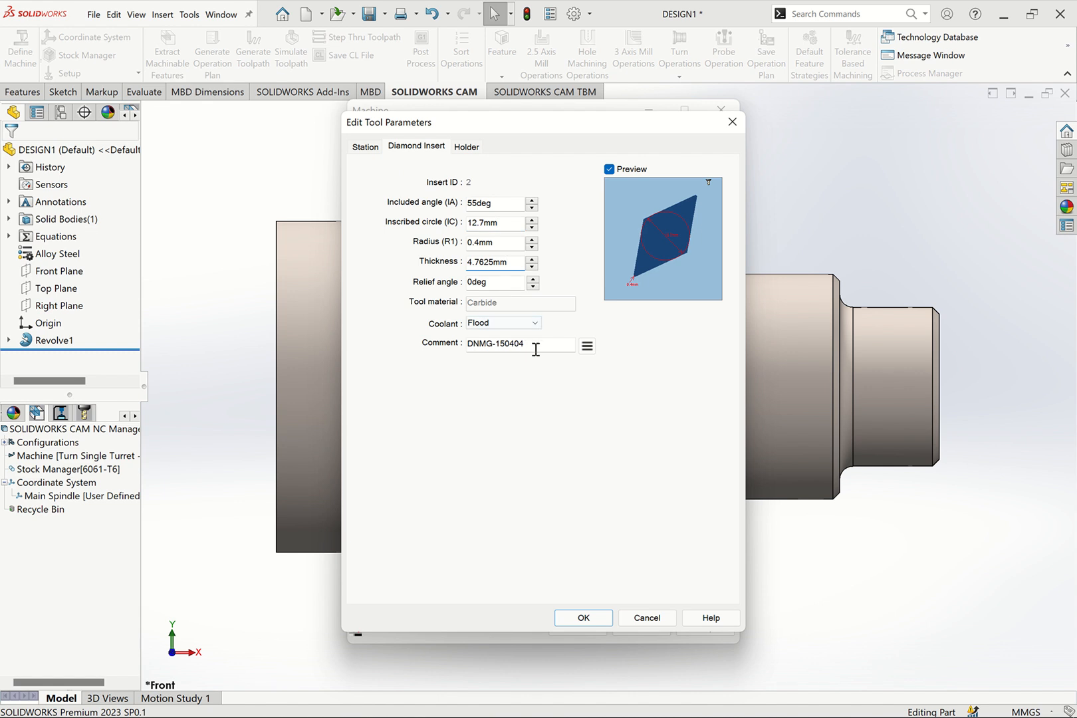
{"action": "left_click_drag", "start_coordinate": [542, 343], "coordinate": [429, 349]}
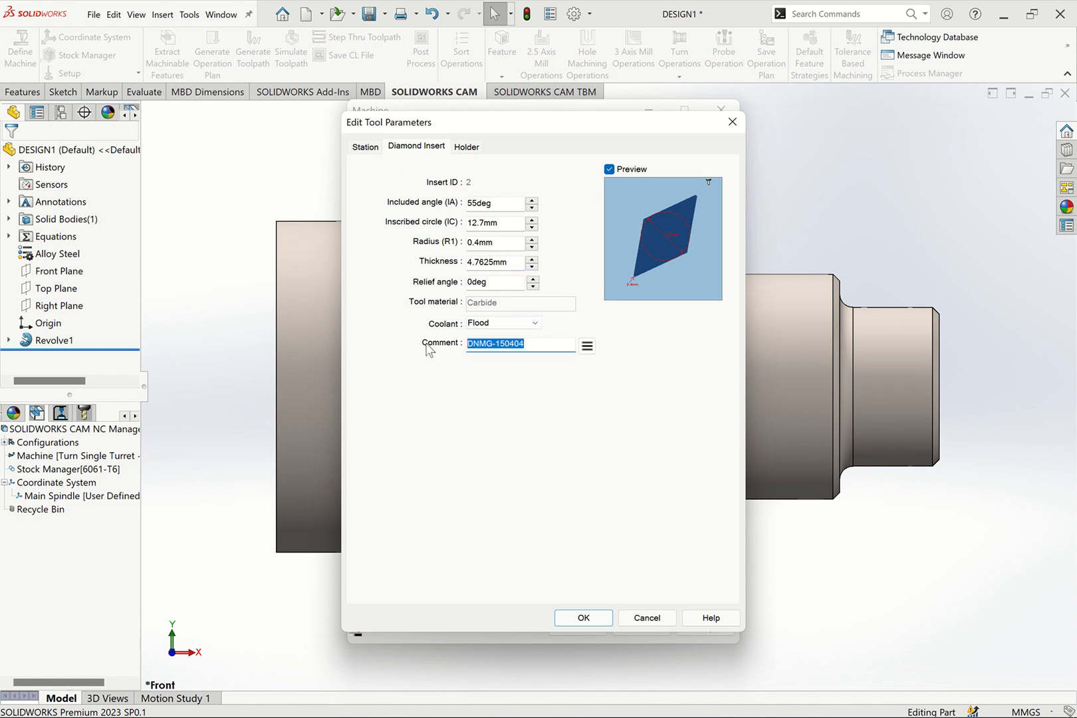
Set the holder's shank width and shank thickness to 20 mm and its shank length to 125 mm
{"action": "left_click", "coordinate": [465, 149]}
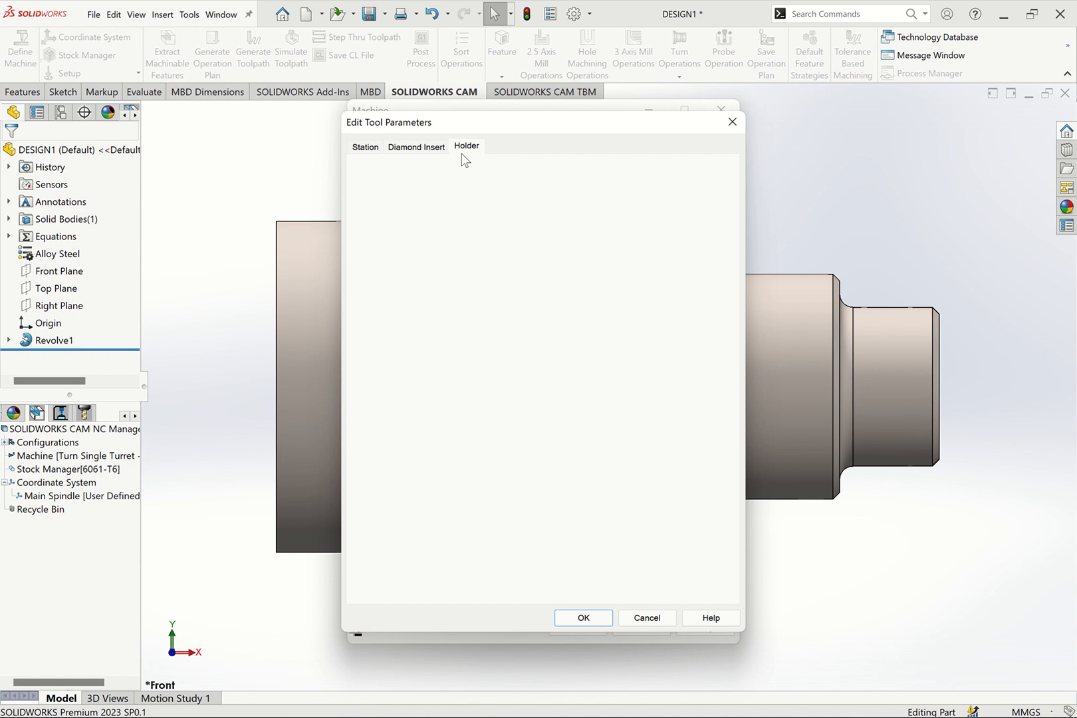
{"action": "left_click_drag", "start_coordinate": [495, 194], "coordinate": [403, 195]}
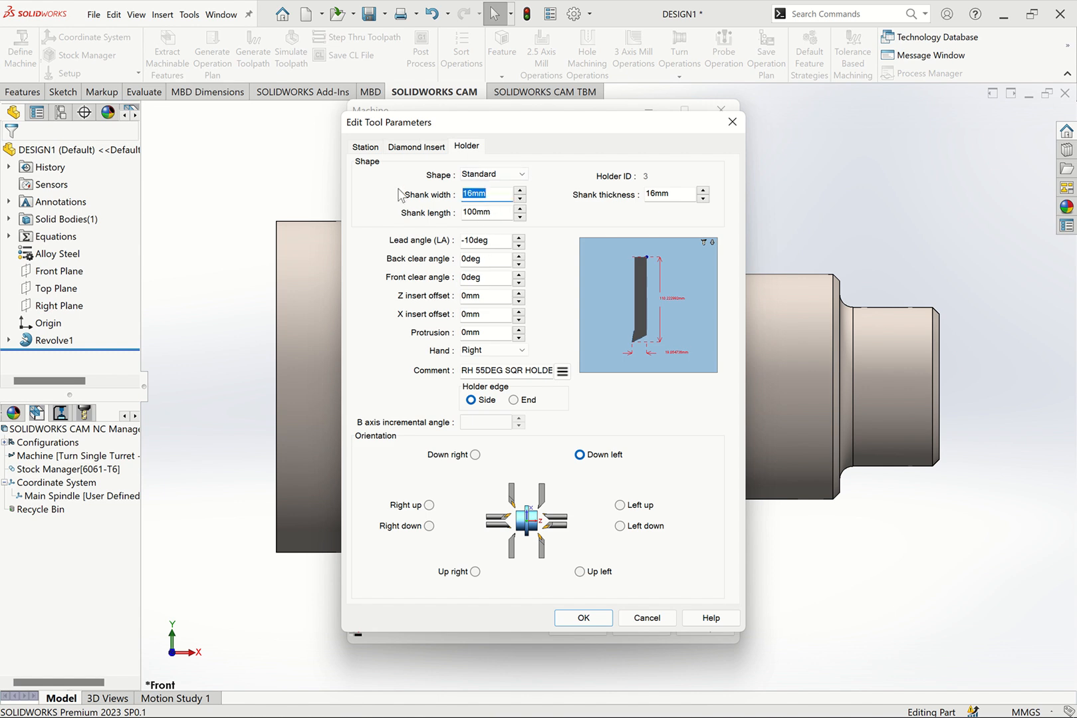
{"action": "type", "text": "20"}
{"action": "left_click_drag", "start_coordinate": [681, 194], "coordinate": [606, 198]}
{"action": "type", "text": "2"}
{"action": "left_click", "coordinate": [658, 275]}
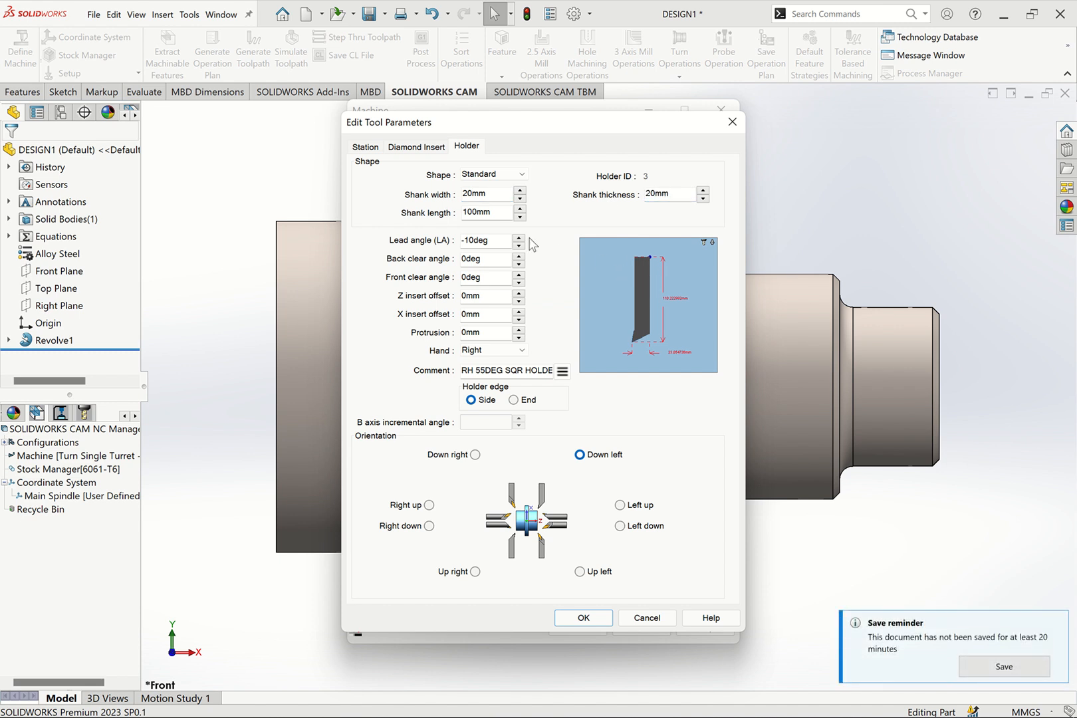
{"action": "left_click_drag", "start_coordinate": [504, 213], "coordinate": [430, 219]}
{"action": "type", "text": "125mm"}
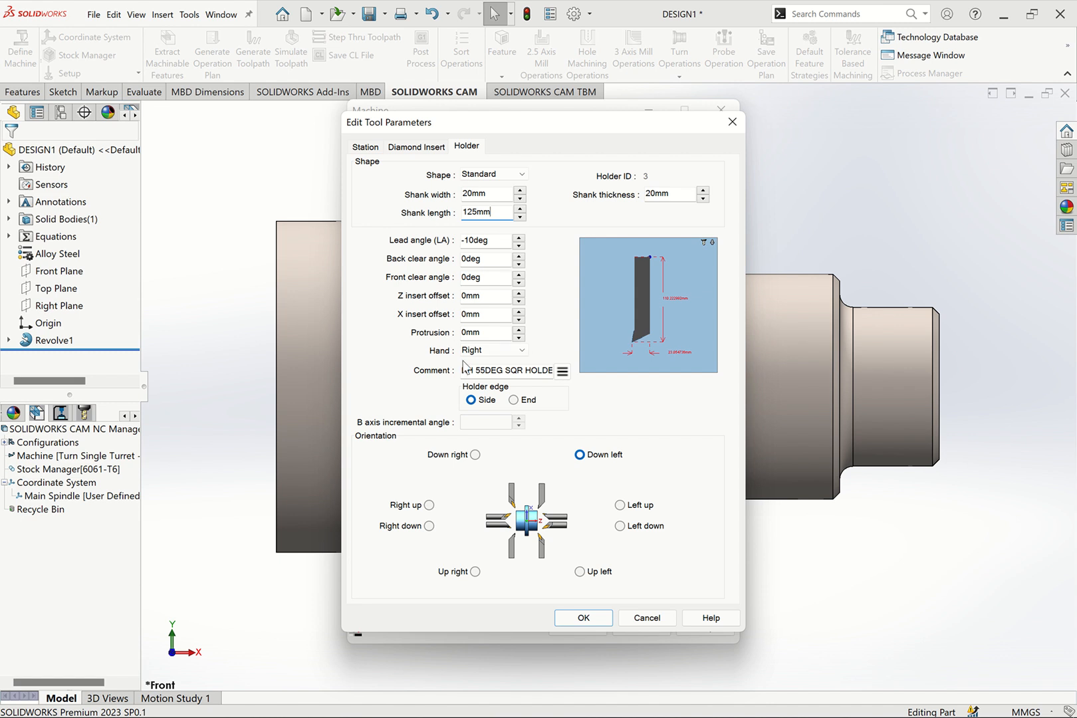
Replace the holder's comment with MDJNR2020K12
{"action": "left_click_drag", "start_coordinate": [466, 370], "coordinate": [621, 367]}
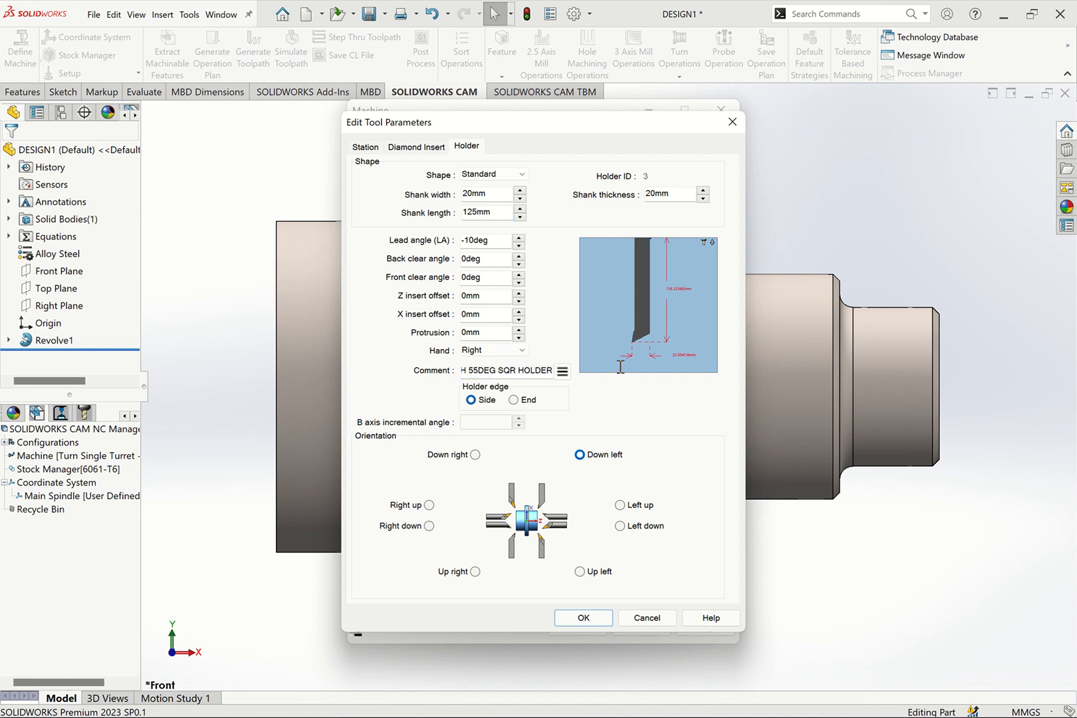
{"action": "left_click_drag", "start_coordinate": [552, 371], "coordinate": [412, 370]}
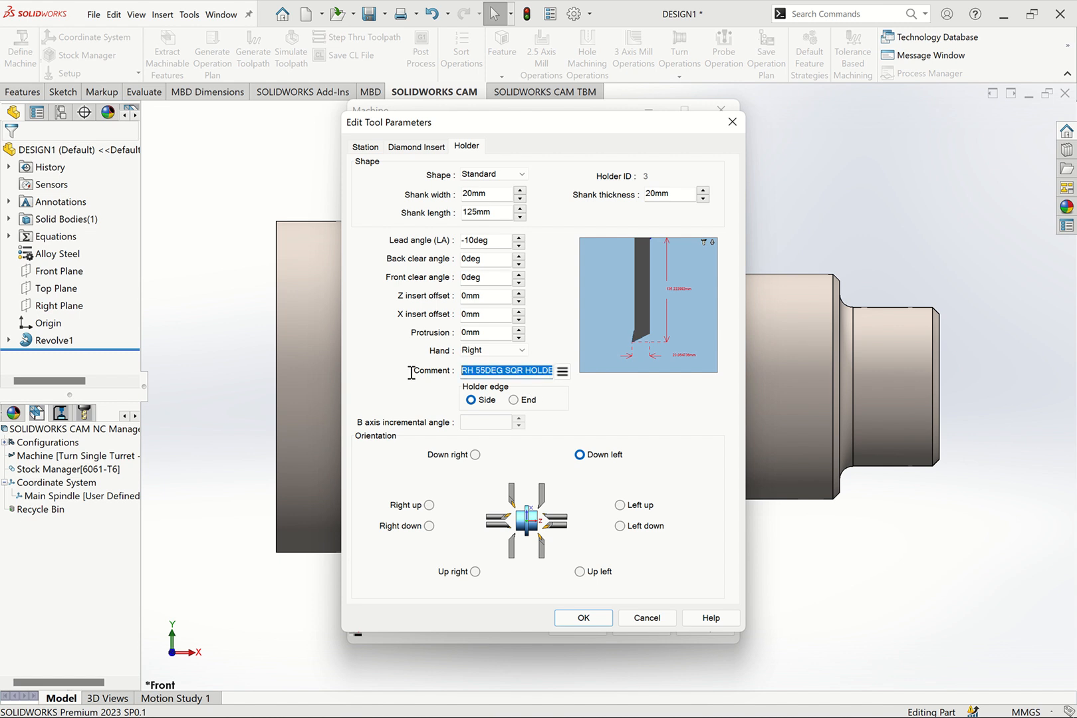
{"action": "key", "text": "BackSpace"}
{"action": "type", "text": "MDJNR2020K12"}
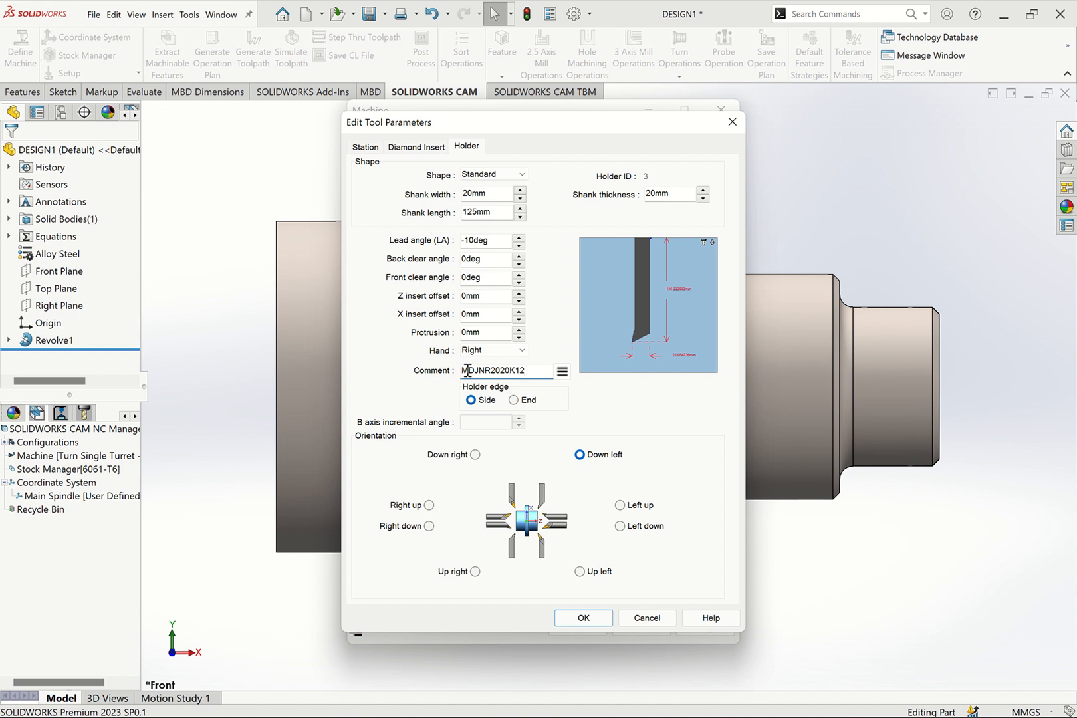
Go through the parts of the holder code in the comment and accept the edited tool parameters
{"action": "left_click", "coordinate": [643, 332]}
{"action": "left_click_drag", "start_coordinate": [480, 372], "coordinate": [474, 372]}
{"action": "left_click_drag", "start_coordinate": [484, 371], "coordinate": [476, 372]}
{"action": "left_click_drag", "start_coordinate": [490, 371], "coordinate": [497, 372]}
{"action": "left_click", "coordinate": [508, 370]}
{"action": "left_click", "coordinate": [682, 316]}
{"action": "left_click", "coordinate": [531, 370]}
{"action": "left_click_drag", "start_coordinate": [531, 370], "coordinate": [441, 376]}
{"action": "left_click", "coordinate": [515, 374]}
{"action": "left_click", "coordinate": [584, 620]}
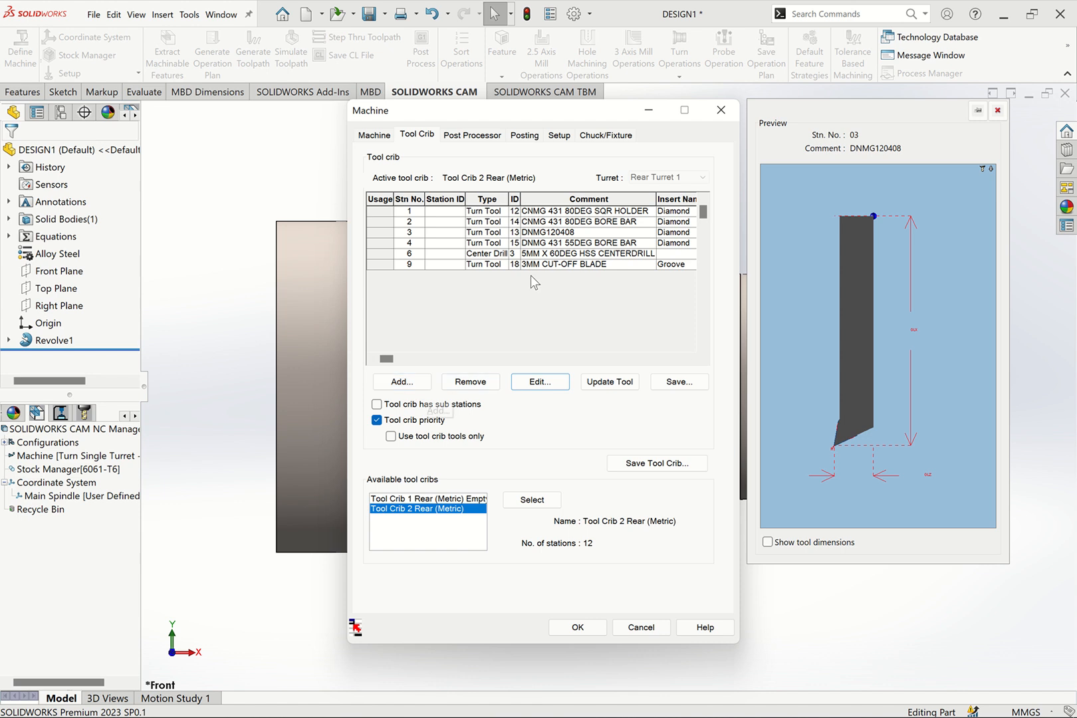
Start adding a tool to the crib and preview the diamond, threading, triangle, square, trigon and hexagon turn tools
{"action": "left_click", "coordinate": [417, 384]}
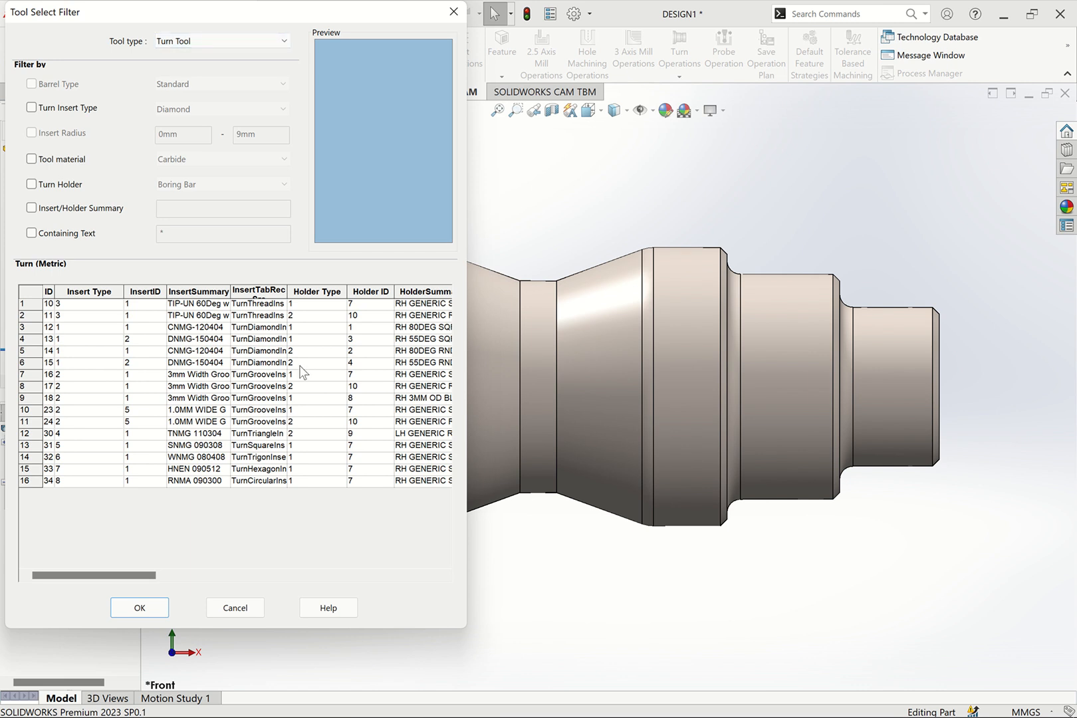
{"action": "left_click", "coordinate": [178, 351]}
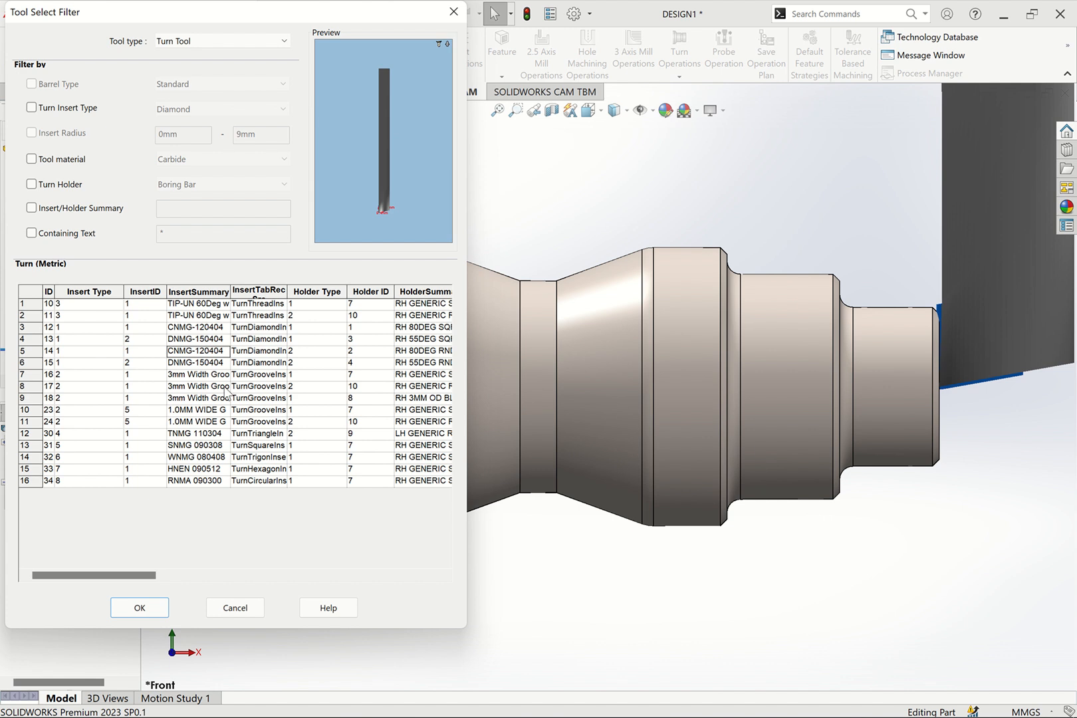
{"action": "left_click", "coordinate": [191, 342]}
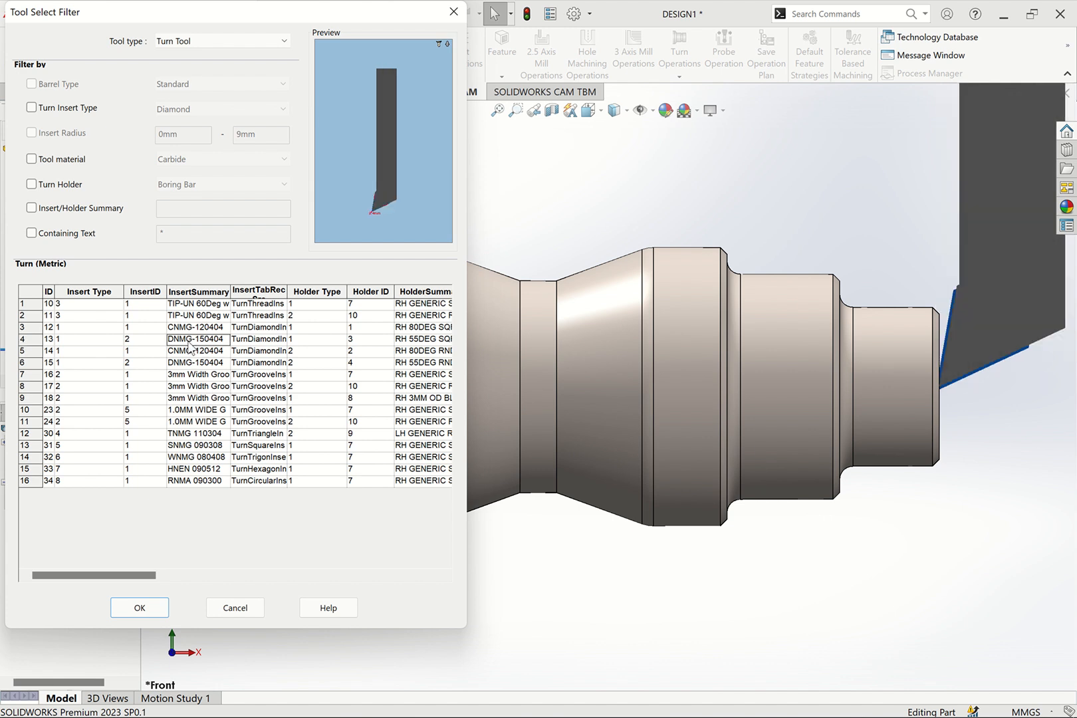
{"action": "left_click", "coordinate": [191, 316]}
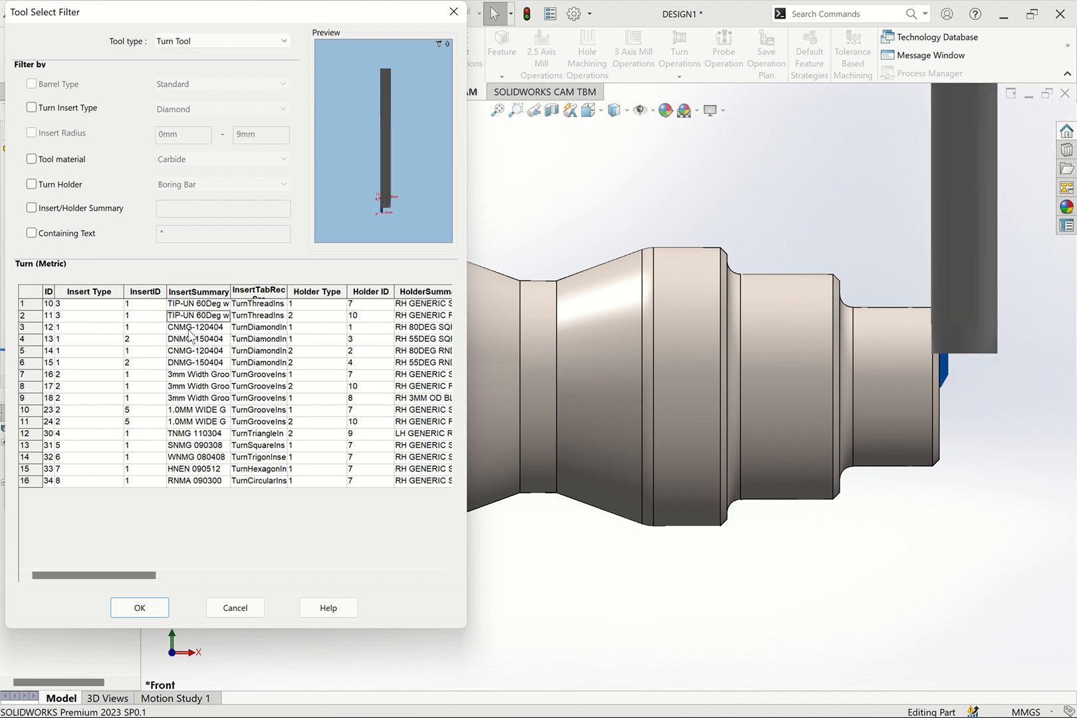
{"action": "left_click", "coordinate": [190, 330]}
{"action": "left_click", "coordinate": [192, 318]}
{"action": "left_click", "coordinate": [191, 434]}
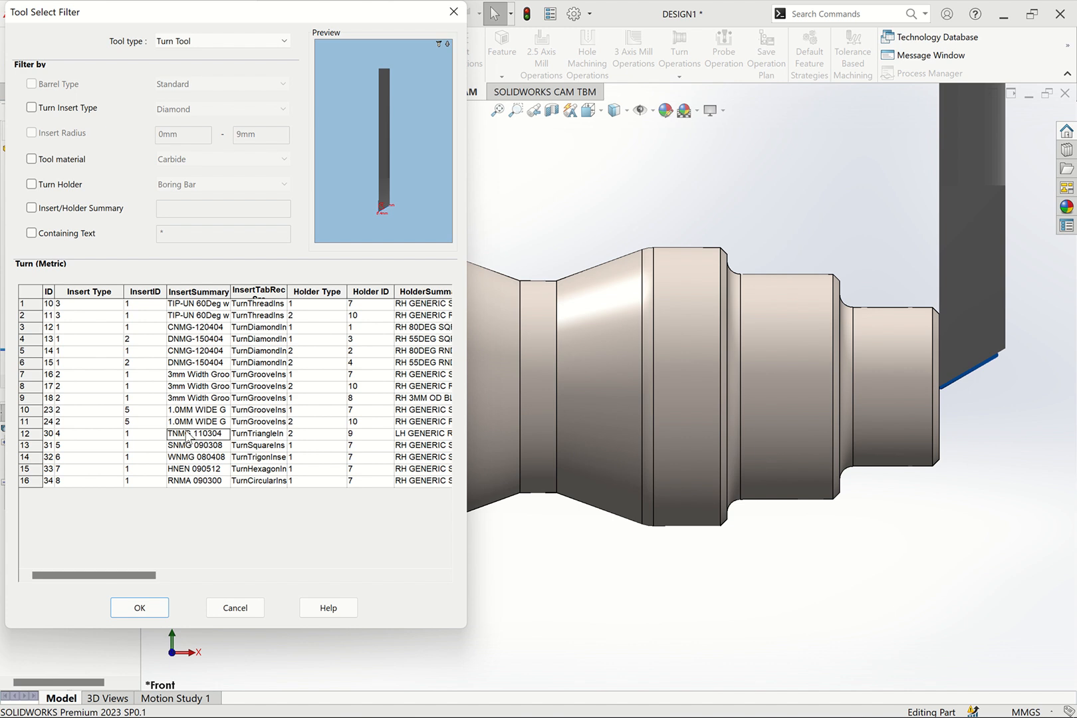
{"action": "left_click", "coordinate": [191, 446]}
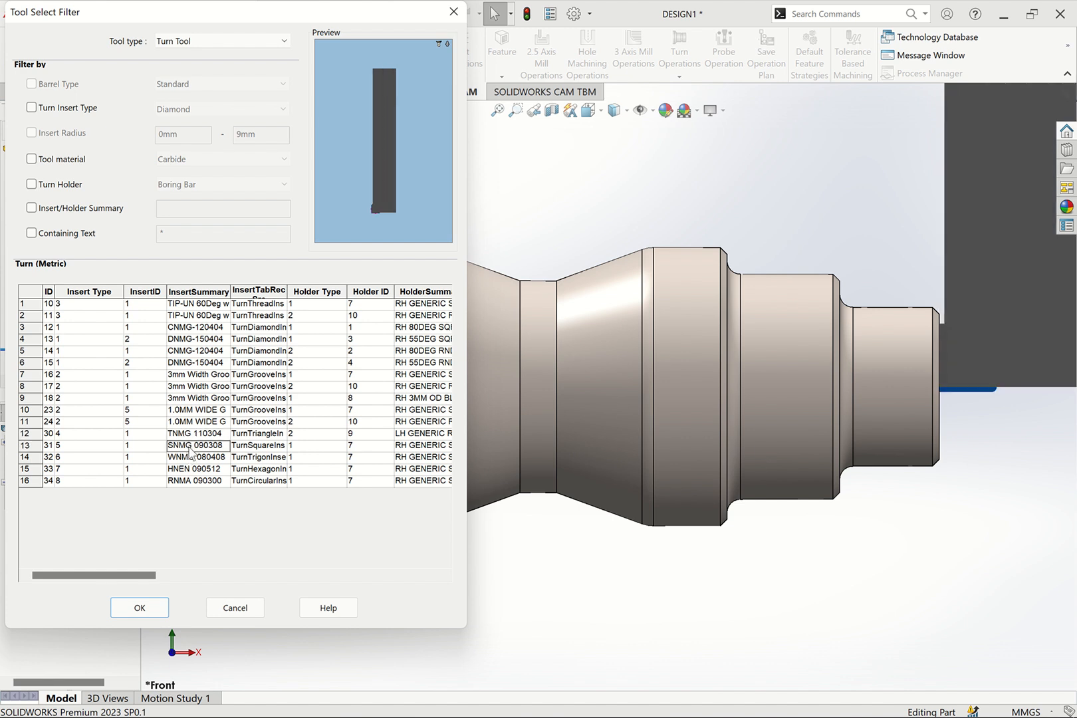
{"action": "left_click", "coordinate": [190, 458]}
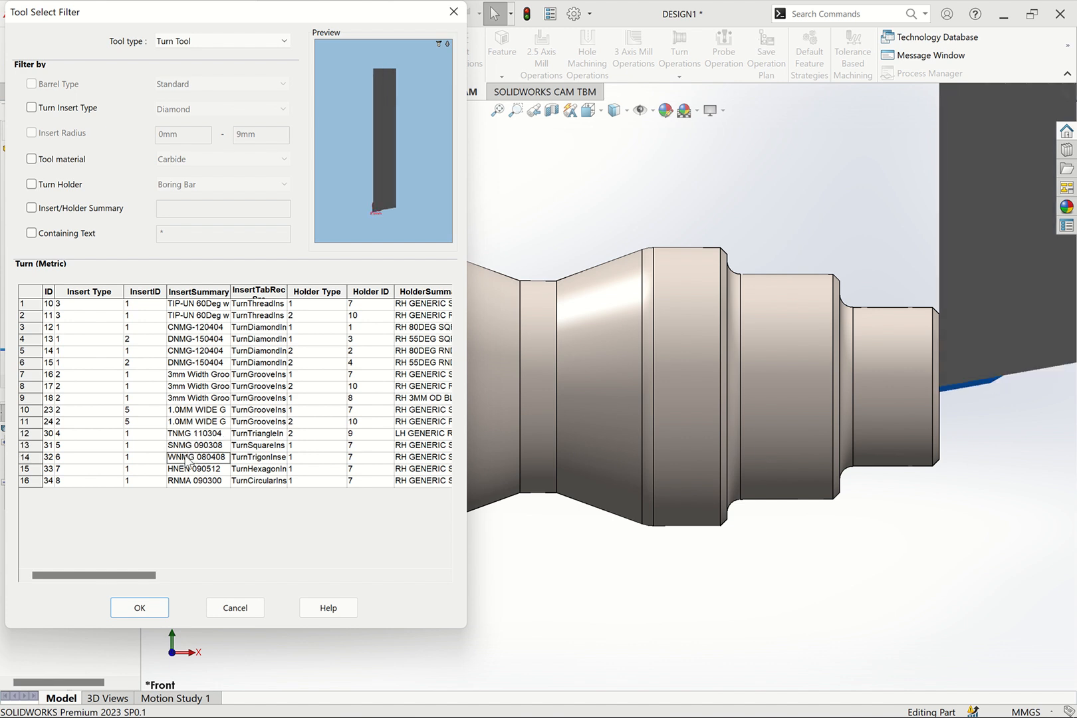
{"action": "left_click", "coordinate": [187, 470]}
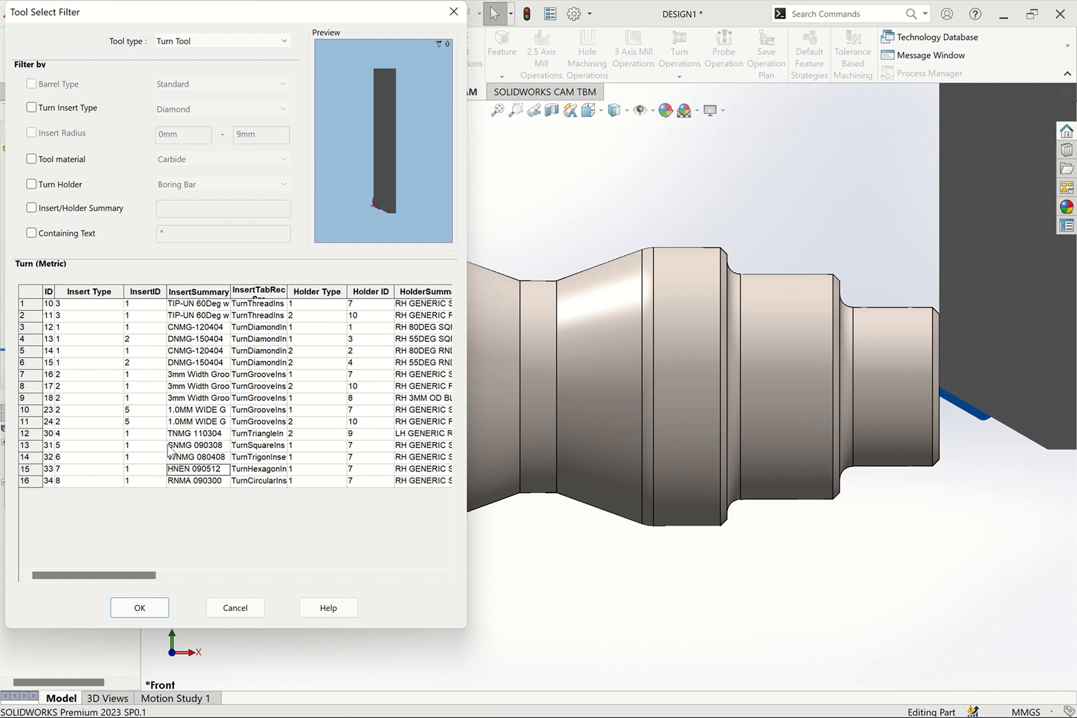
Browse the selectable tools of the Hog Nose, Ream and Flat End Tapered types
{"action": "left_click", "coordinate": [204, 41]}
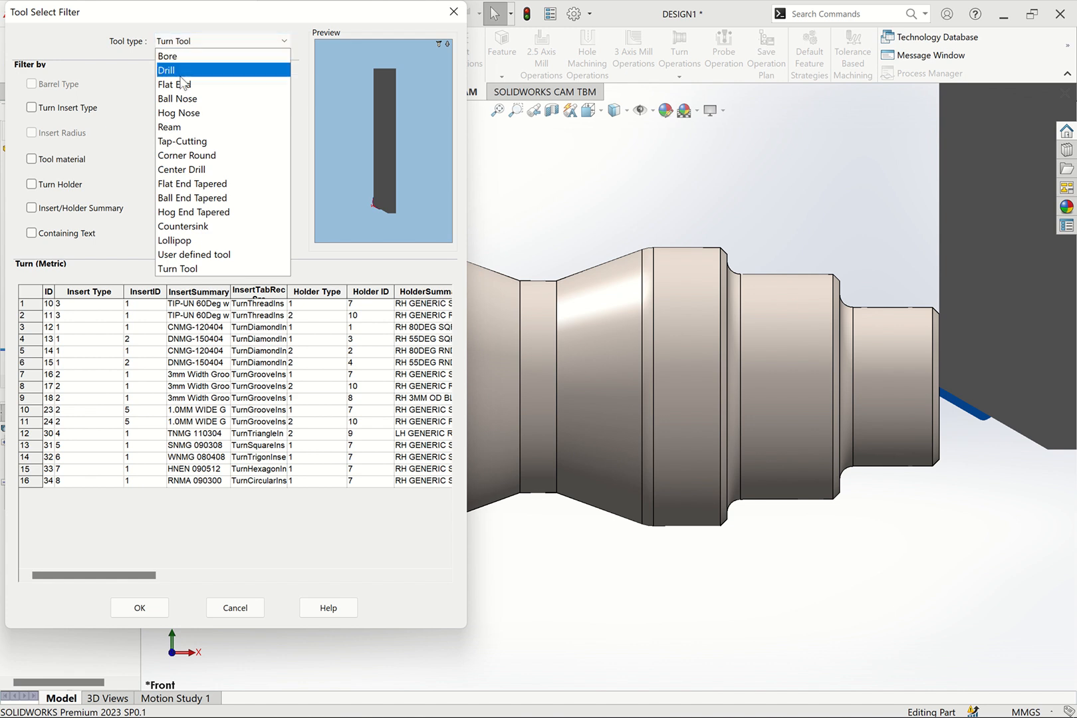
{"action": "left_click", "coordinate": [185, 115]}
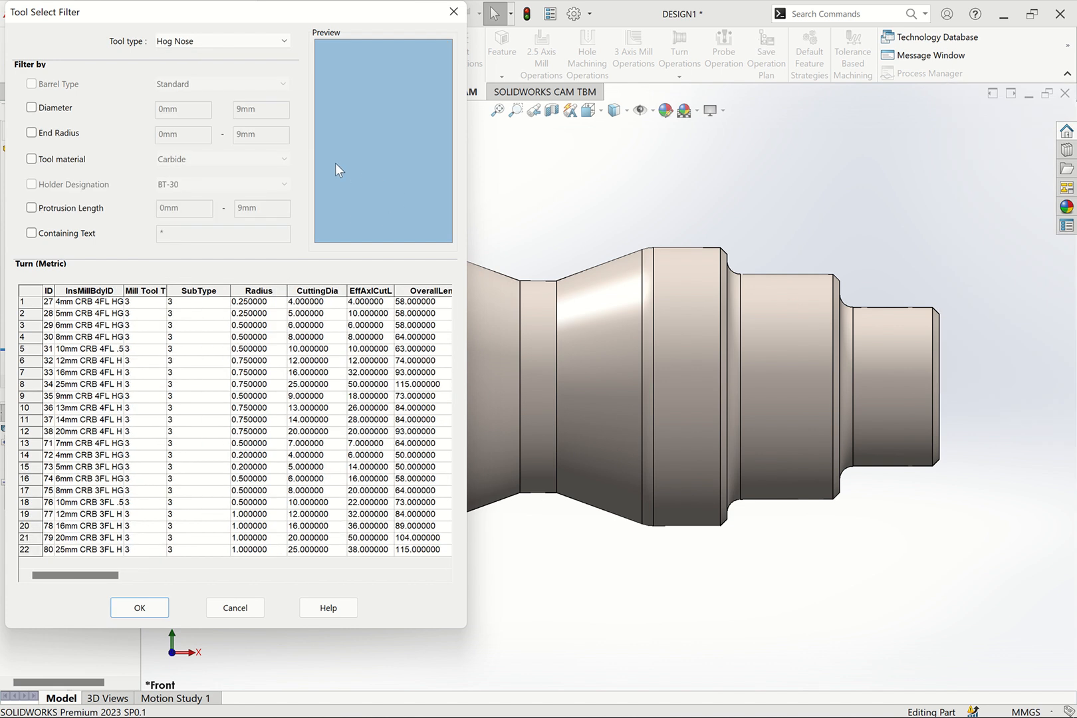
{"action": "left_click", "coordinate": [193, 44]}
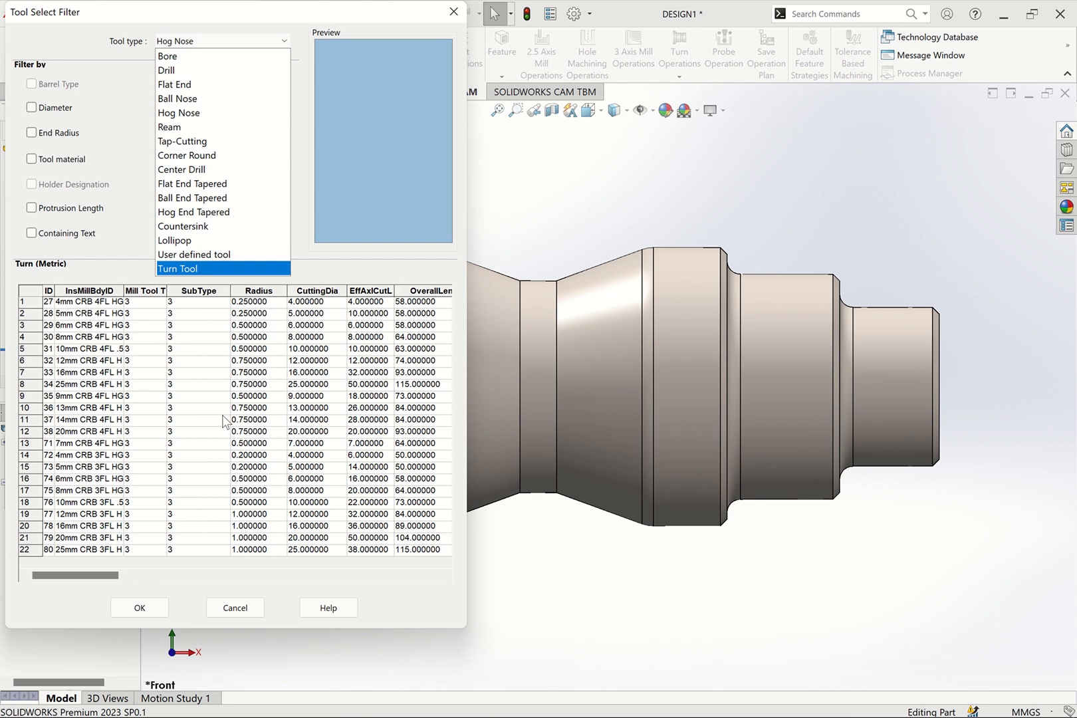
{"action": "left_click", "coordinate": [222, 127]}
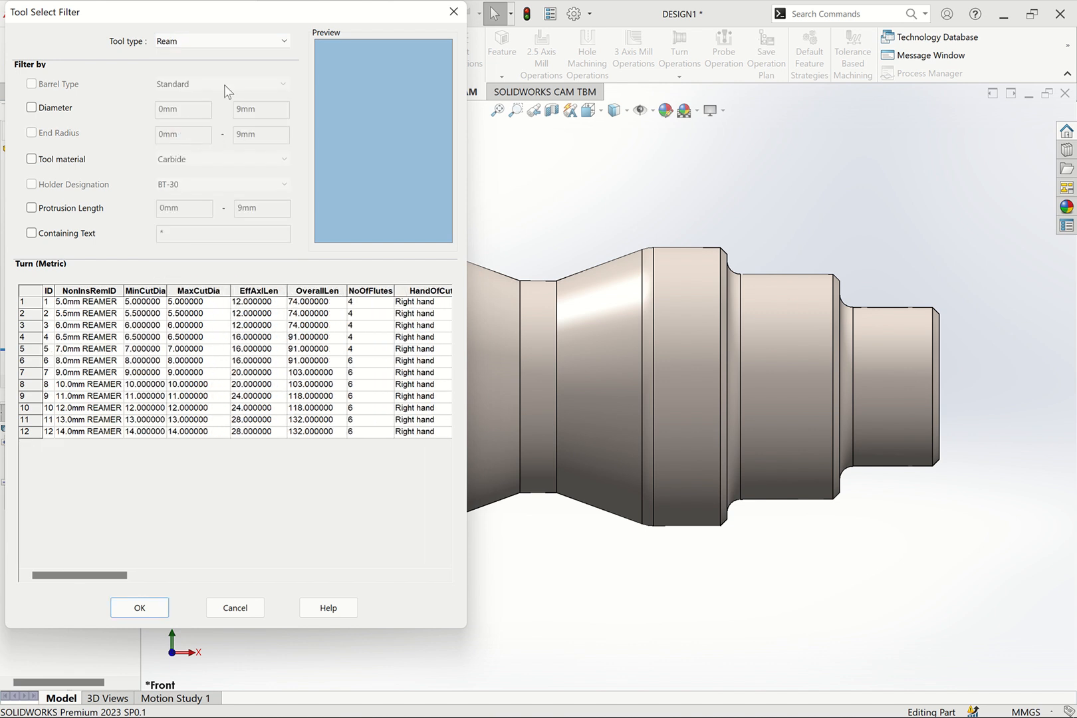
{"action": "left_click", "coordinate": [229, 41]}
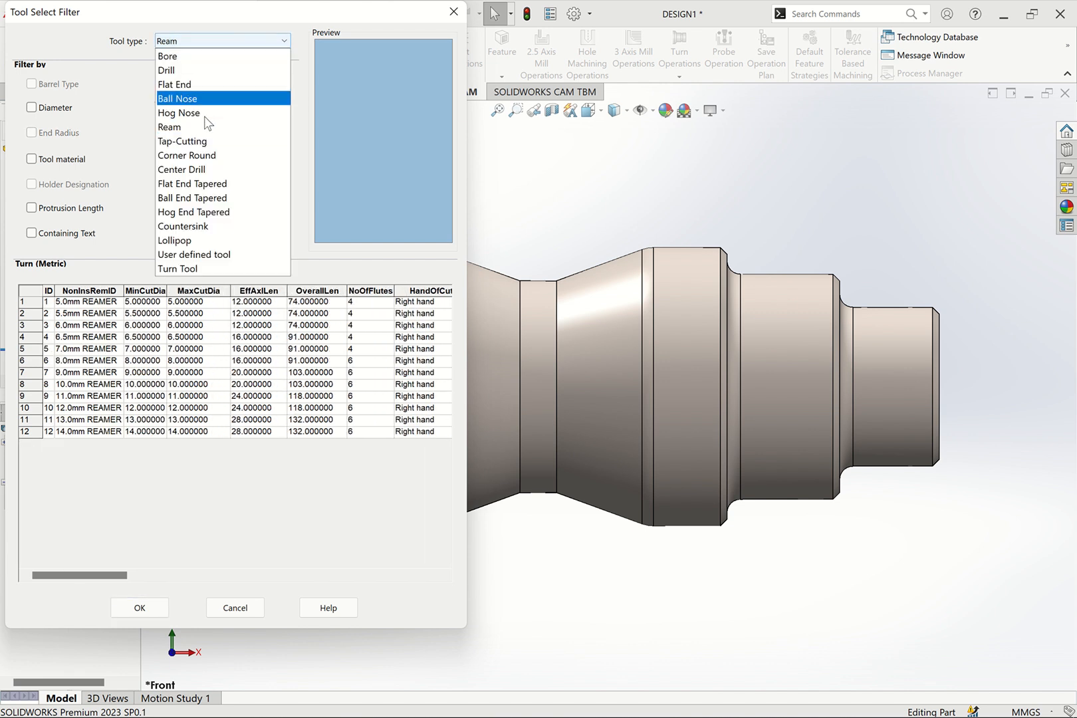
{"action": "left_click", "coordinate": [190, 184]}
{"action": "left_click", "coordinate": [224, 41]}
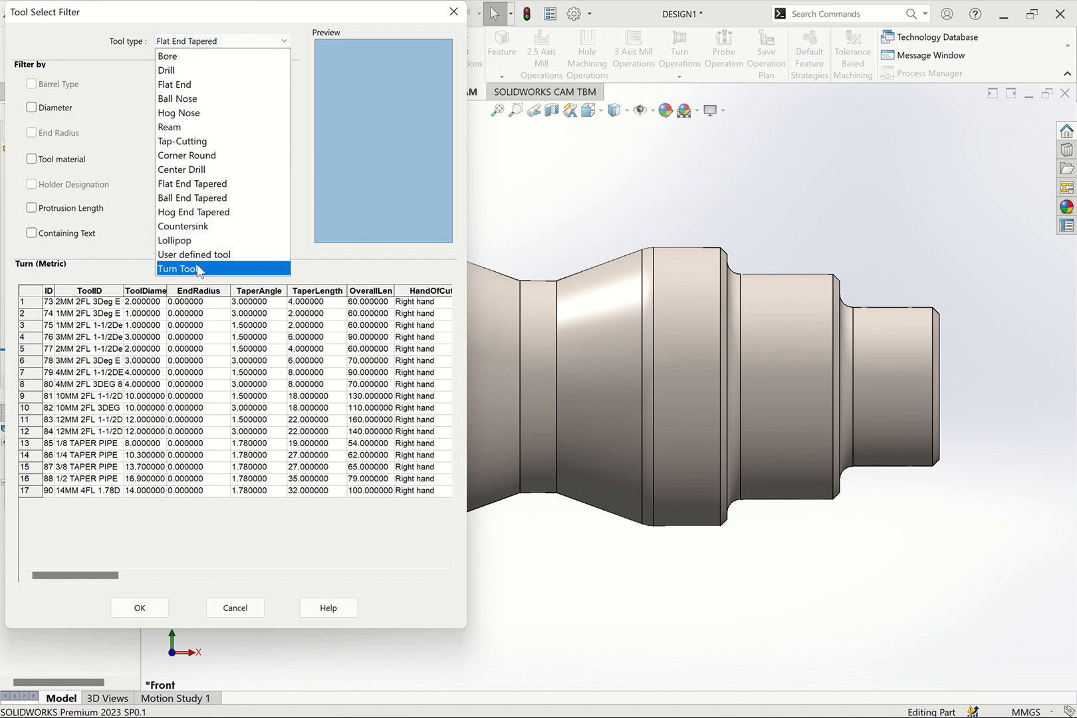
List the User defined tool type and examine its entry's designation, diameters, tip length, cut length and overall length
{"action": "left_click", "coordinate": [194, 255]}
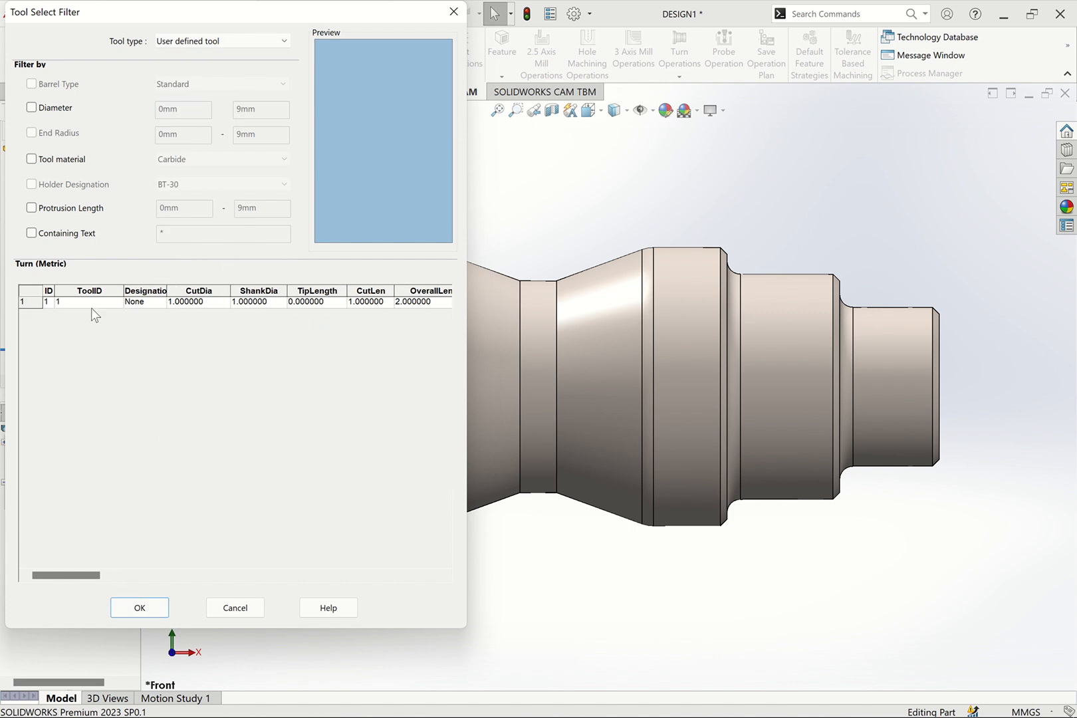
{"action": "left_click", "coordinate": [152, 303]}
{"action": "left_click", "coordinate": [205, 304]}
{"action": "left_click", "coordinate": [264, 305]}
{"action": "left_click", "coordinate": [337, 305]}
{"action": "left_click", "coordinate": [371, 305]}
{"action": "left_click", "coordinate": [420, 304]}
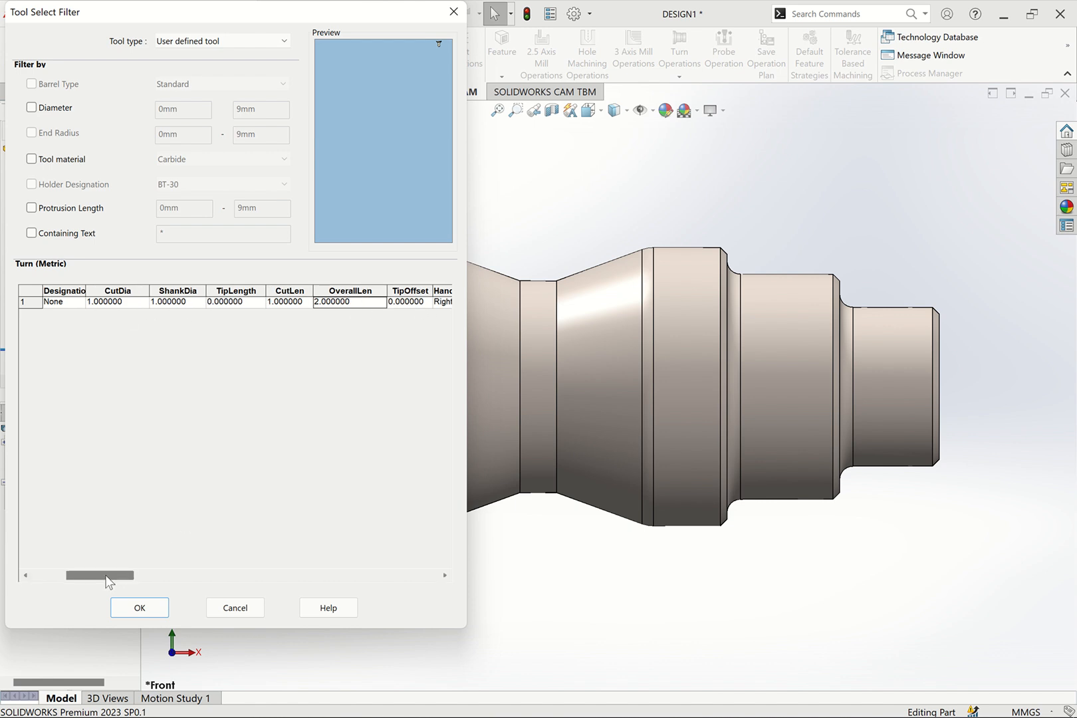
{"action": "left_click_drag", "start_coordinate": [110, 582], "coordinate": [76, 582]}
{"action": "left_click", "coordinate": [81, 304]}
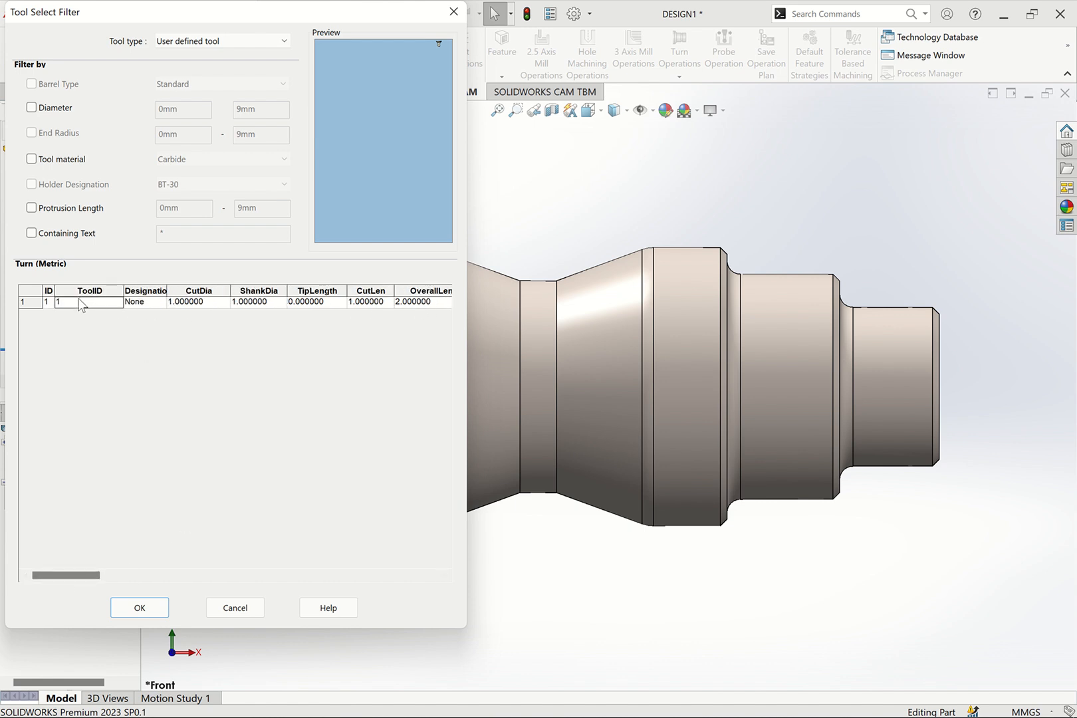
{"action": "left_click", "coordinate": [150, 303]}
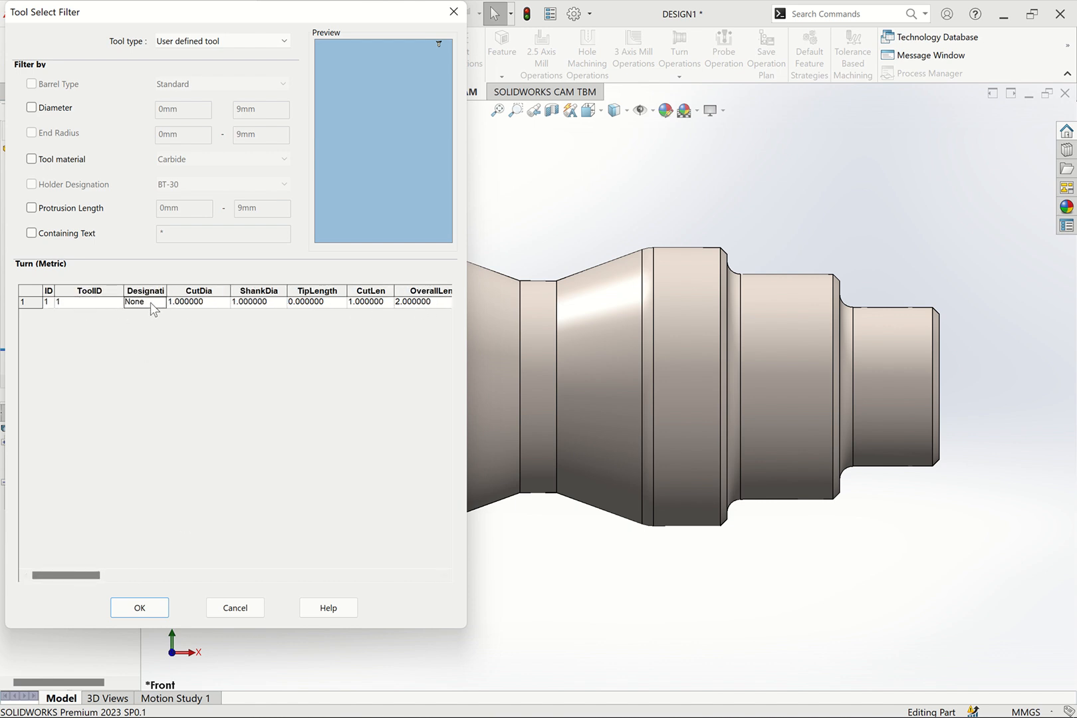
Return to the Turn Tool type and examine its insert type, insert ID, summary, table and holder columns
{"action": "left_click", "coordinate": [220, 41]}
{"action": "left_click", "coordinate": [192, 269]}
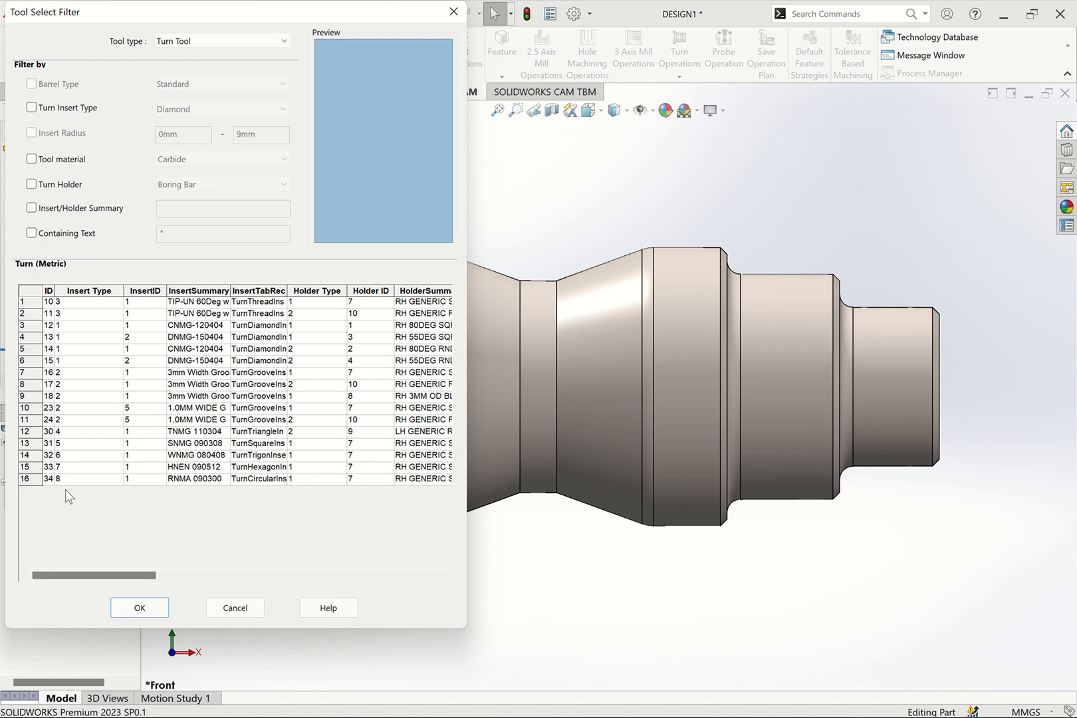
{"action": "left_click", "coordinate": [103, 295]}
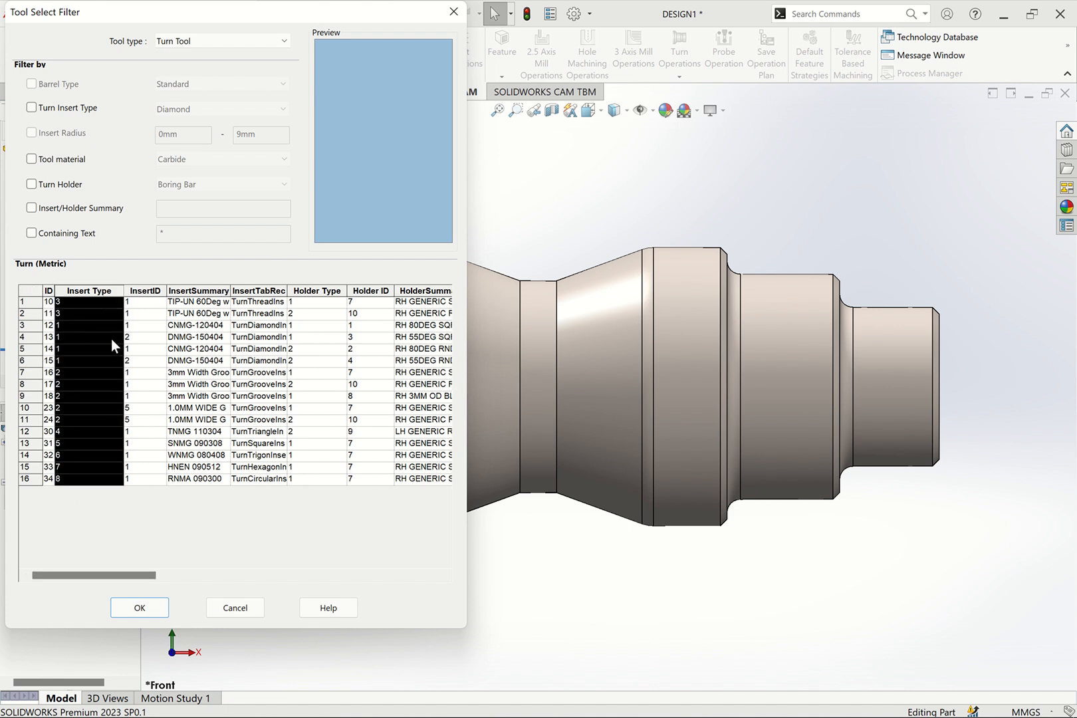
{"action": "left_click", "coordinate": [100, 302]}
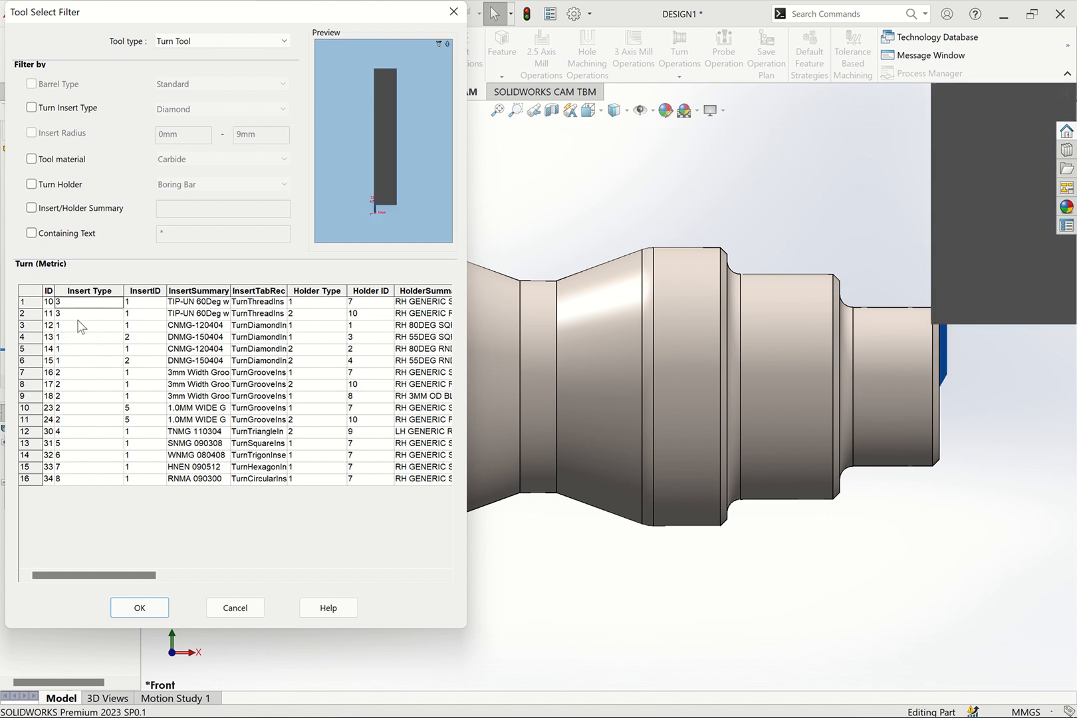
{"action": "left_click", "coordinate": [66, 316]}
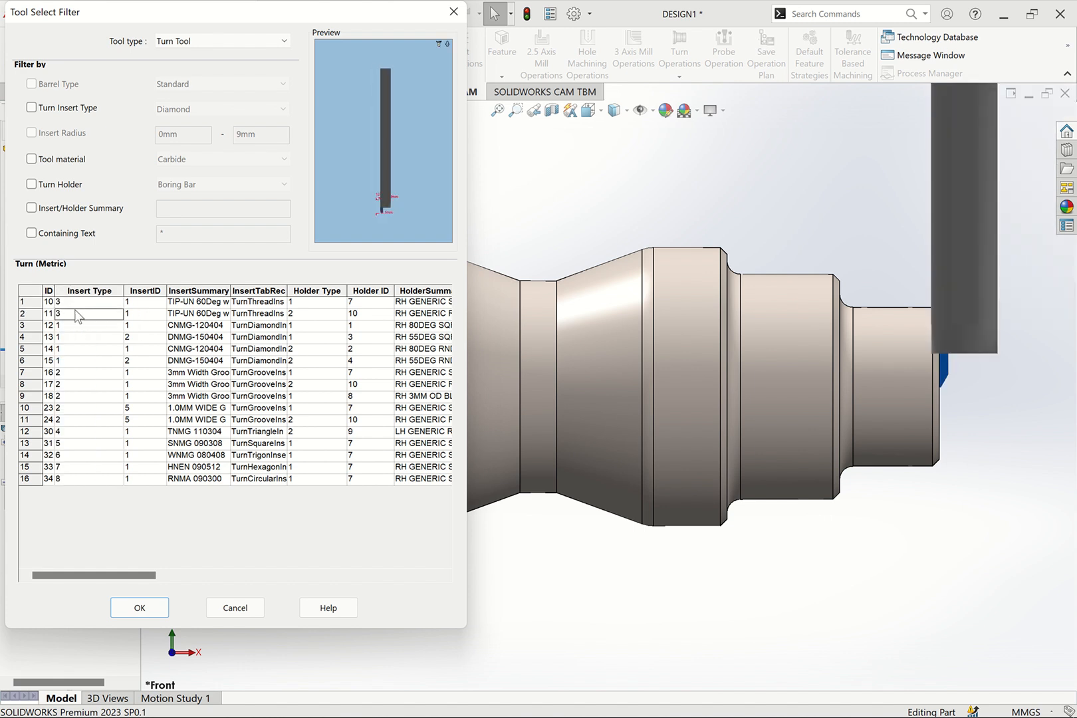
{"action": "left_click", "coordinate": [154, 292]}
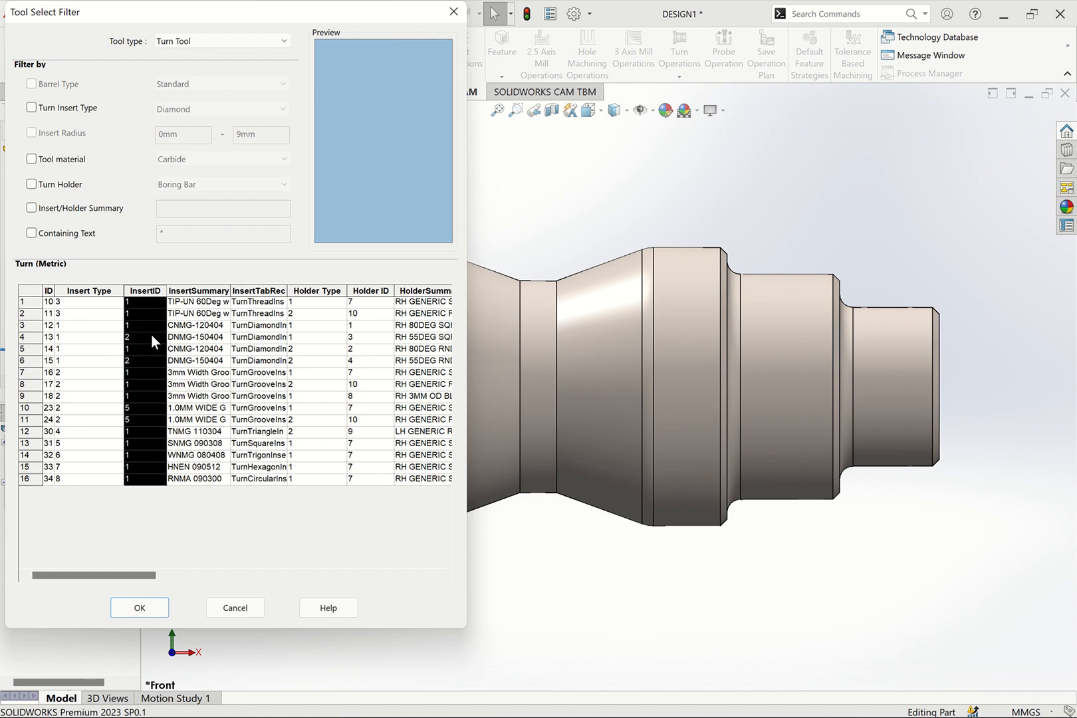
{"action": "left_click", "coordinate": [198, 292]}
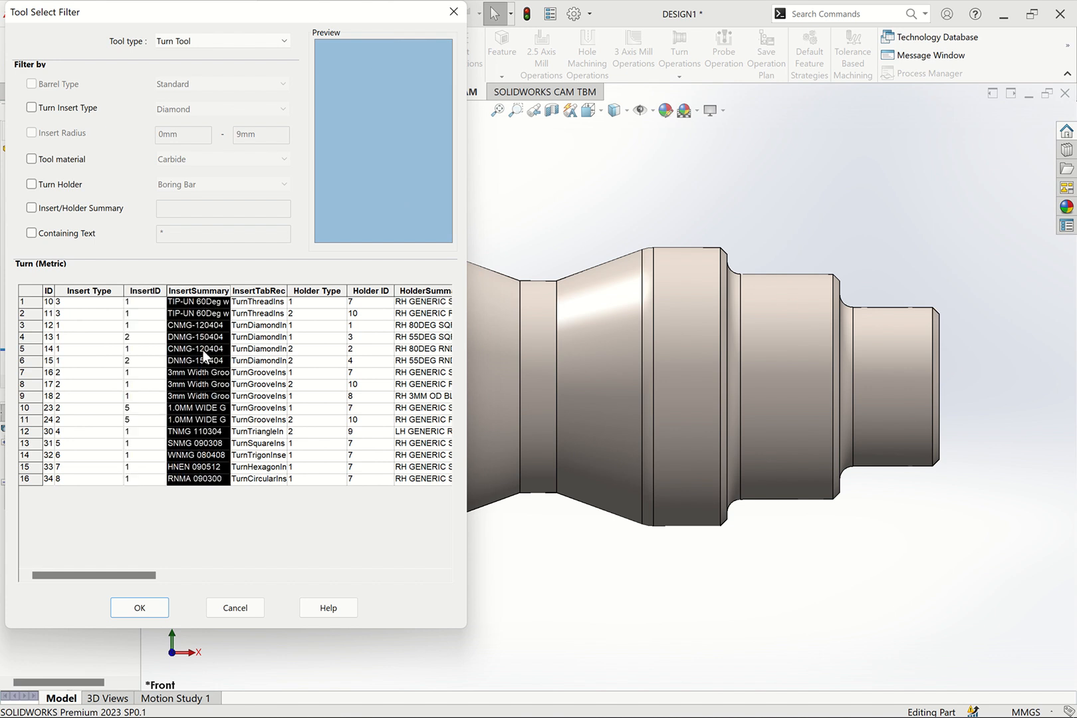
{"action": "left_click", "coordinate": [268, 291]}
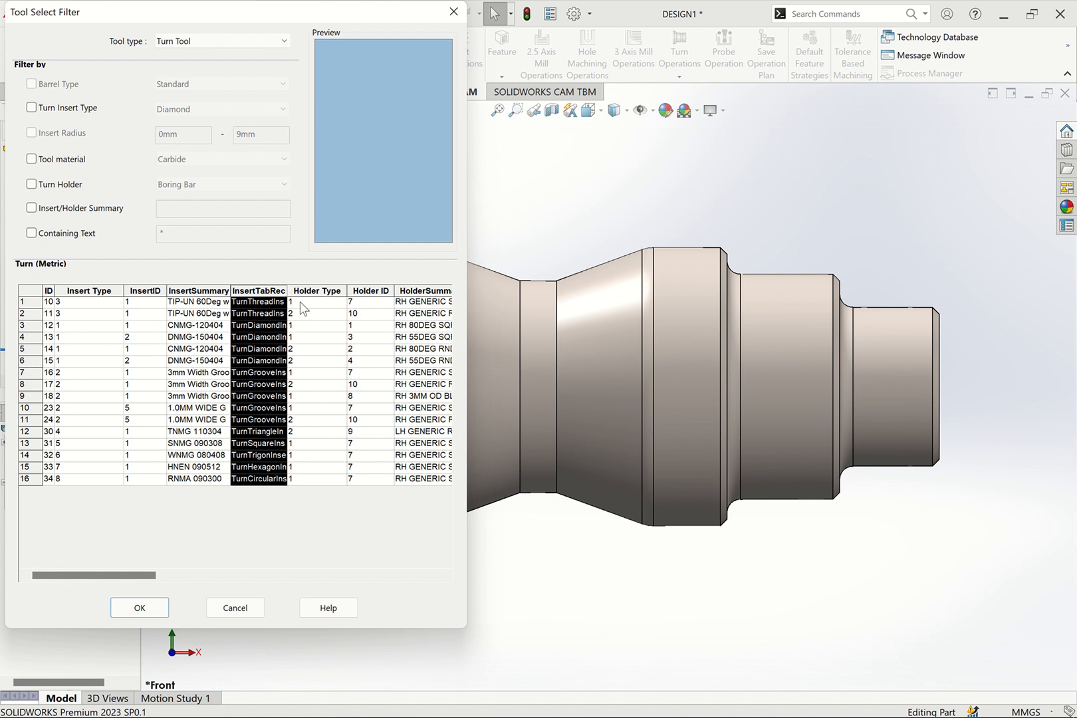
{"action": "left_click", "coordinate": [331, 291]}
{"action": "left_click", "coordinate": [371, 291]}
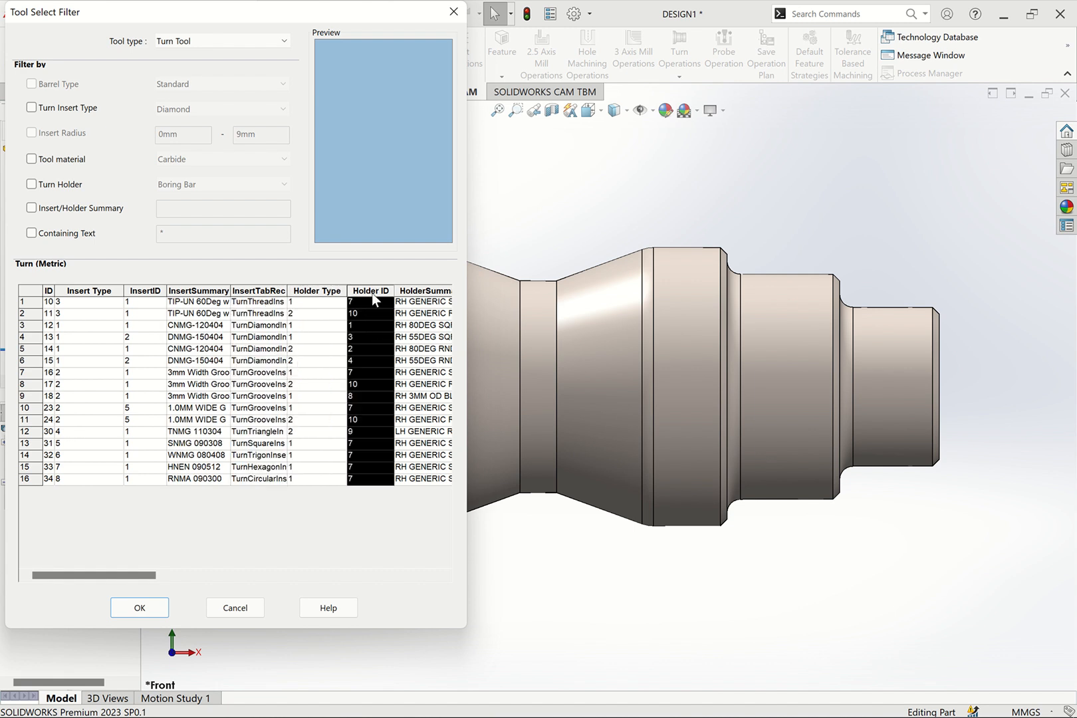
{"action": "left_click_drag", "start_coordinate": [147, 575], "coordinate": [119, 579]}
Check the User defined tool list once more, return to Turn Tool, and leave the tool selection without adding anything
{"action": "left_click", "coordinate": [239, 41]}
{"action": "left_click", "coordinate": [208, 255]}
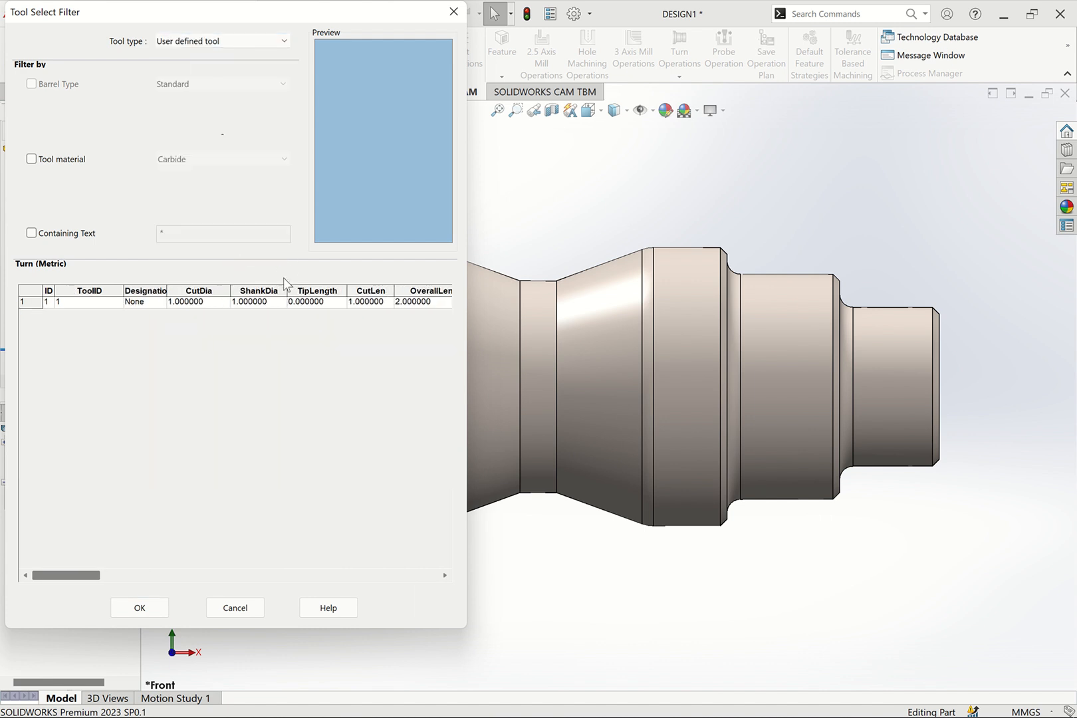
{"action": "left_click", "coordinate": [226, 40]}
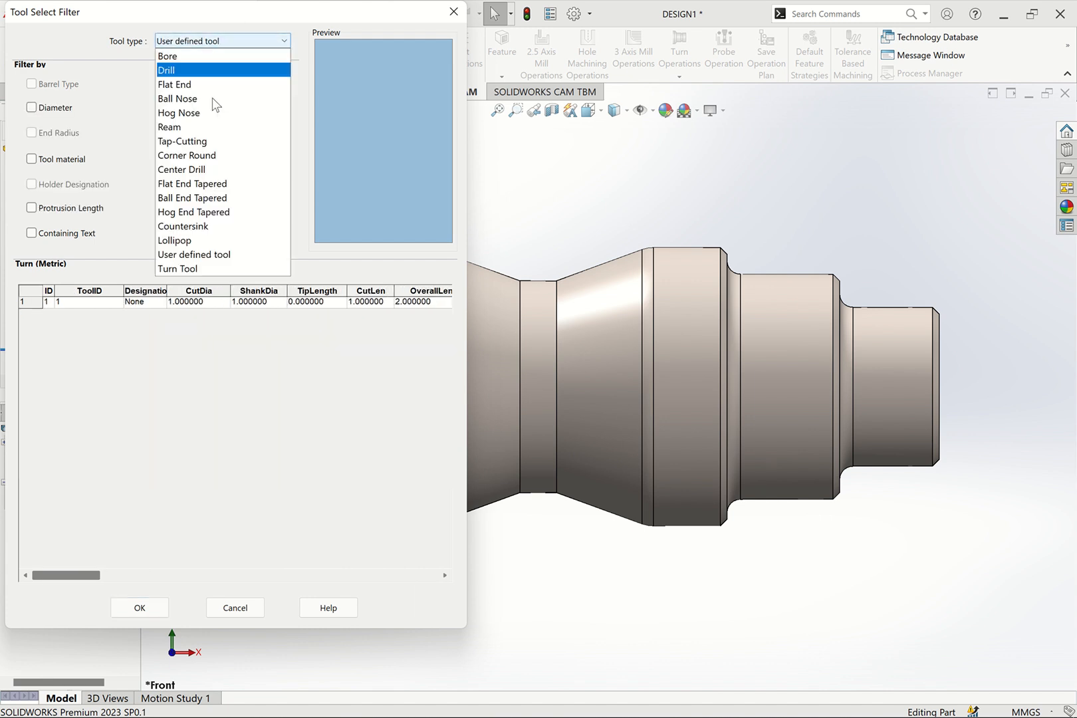
{"action": "left_click", "coordinate": [202, 268]}
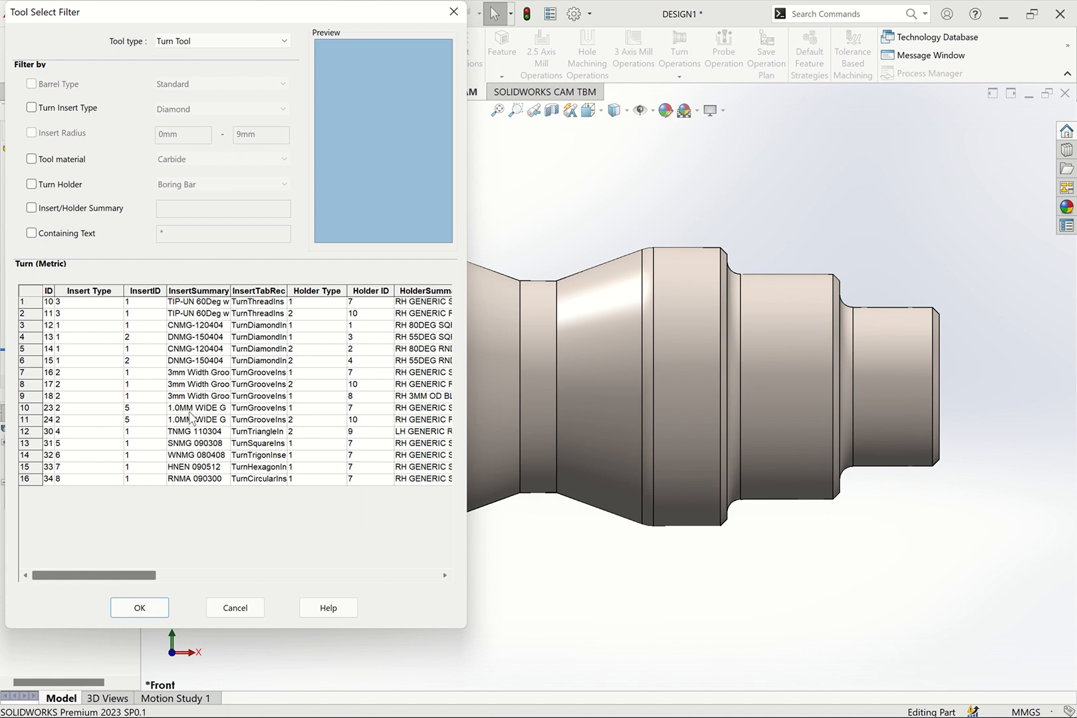
{"action": "left_click", "coordinate": [228, 607]}
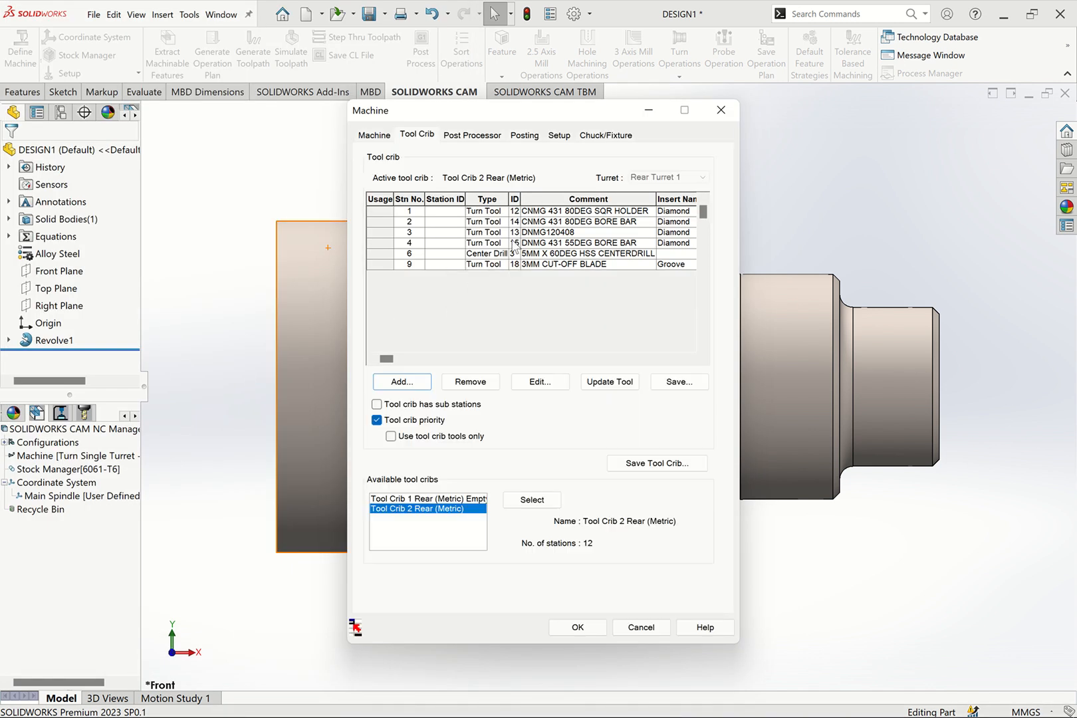
Try to save a crib tool with none selected, and select the DNMG120408 tool at station 3
{"action": "left_click", "coordinate": [676, 384]}
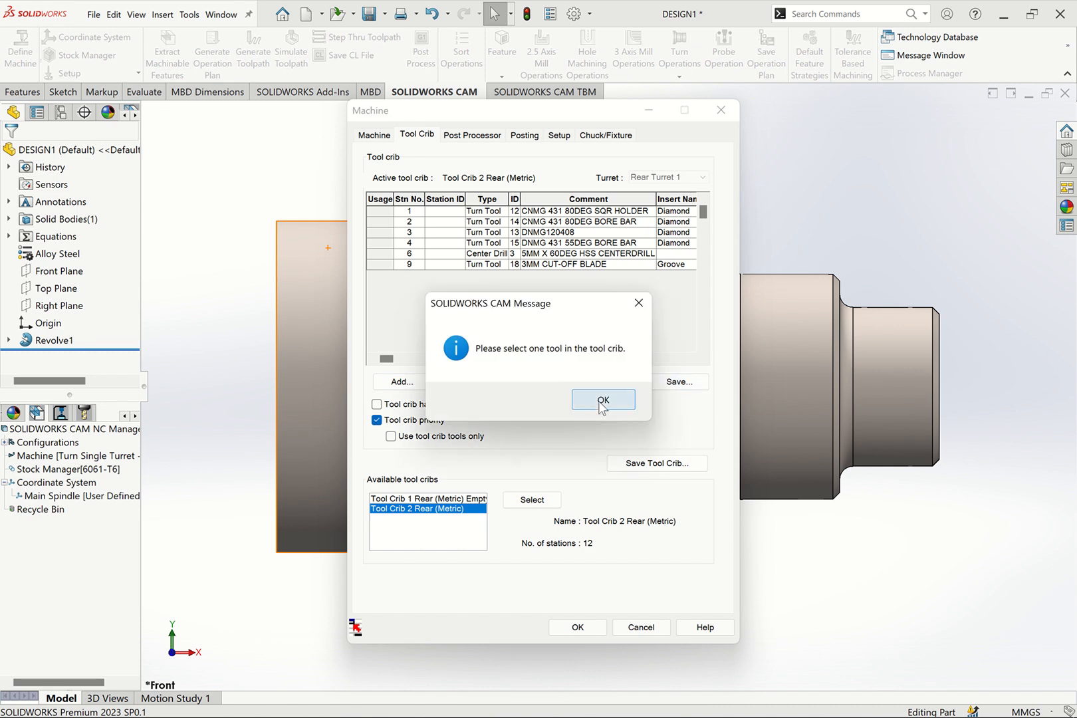
{"action": "left_click", "coordinate": [603, 400]}
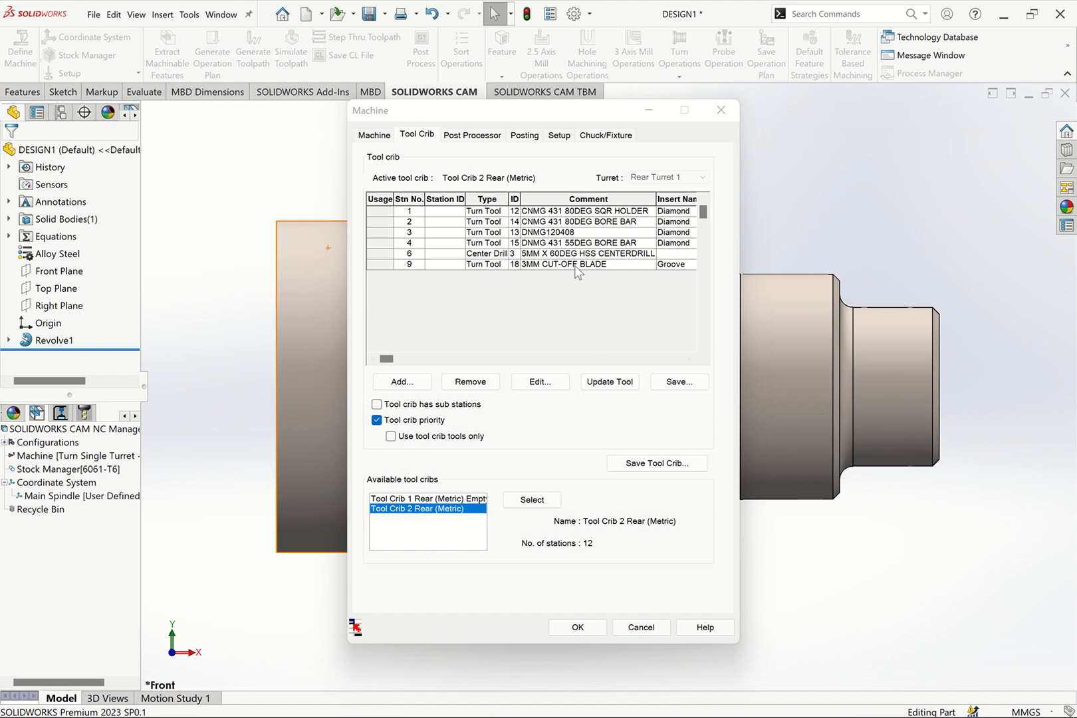
{"action": "left_click", "coordinate": [557, 235]}
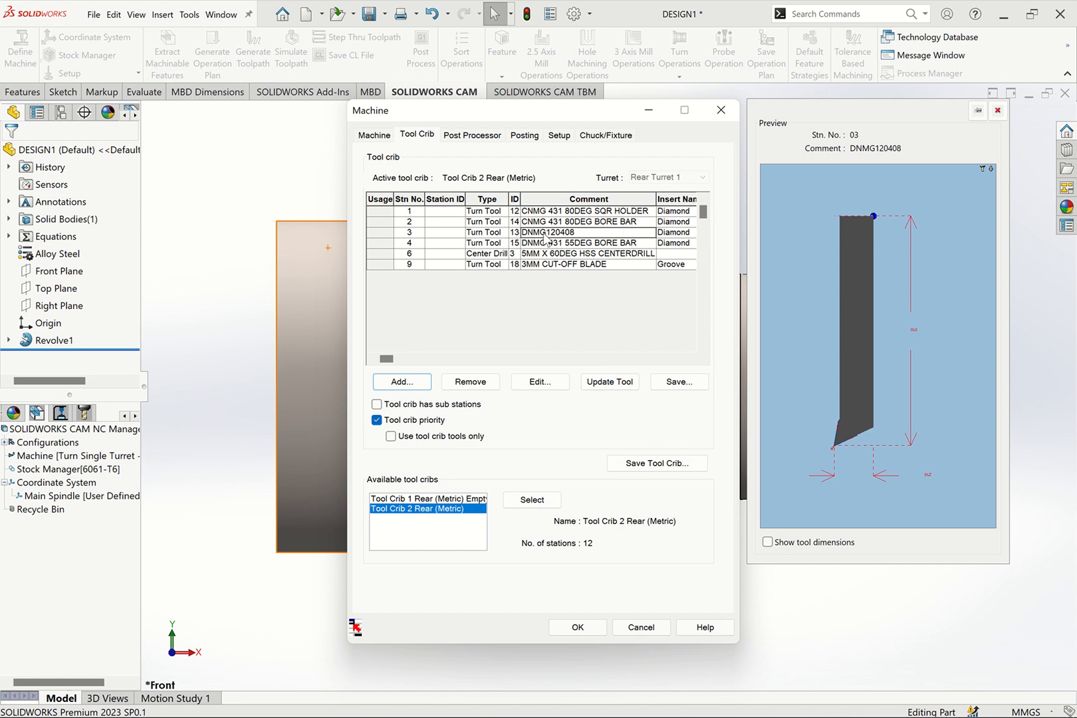
Look through the available post processors and the Turn folder's controller files, and leave the file browser without opening one
{"action": "left_click", "coordinate": [471, 135]}
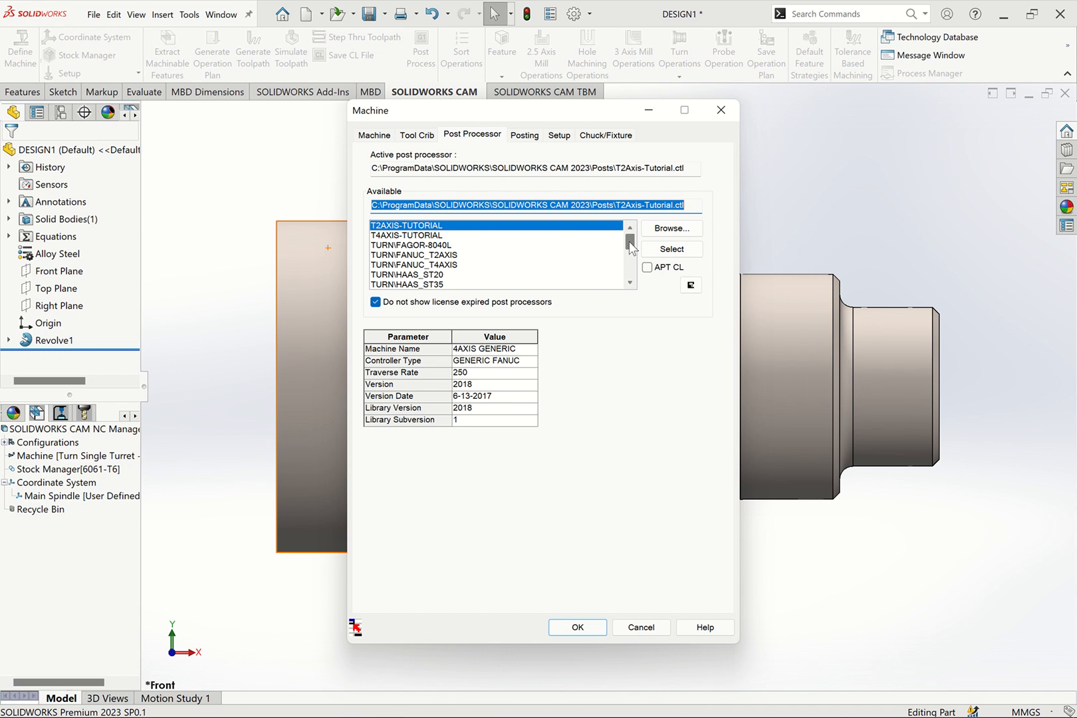
{"action": "left_click_drag", "start_coordinate": [629, 243], "coordinate": [628, 263]}
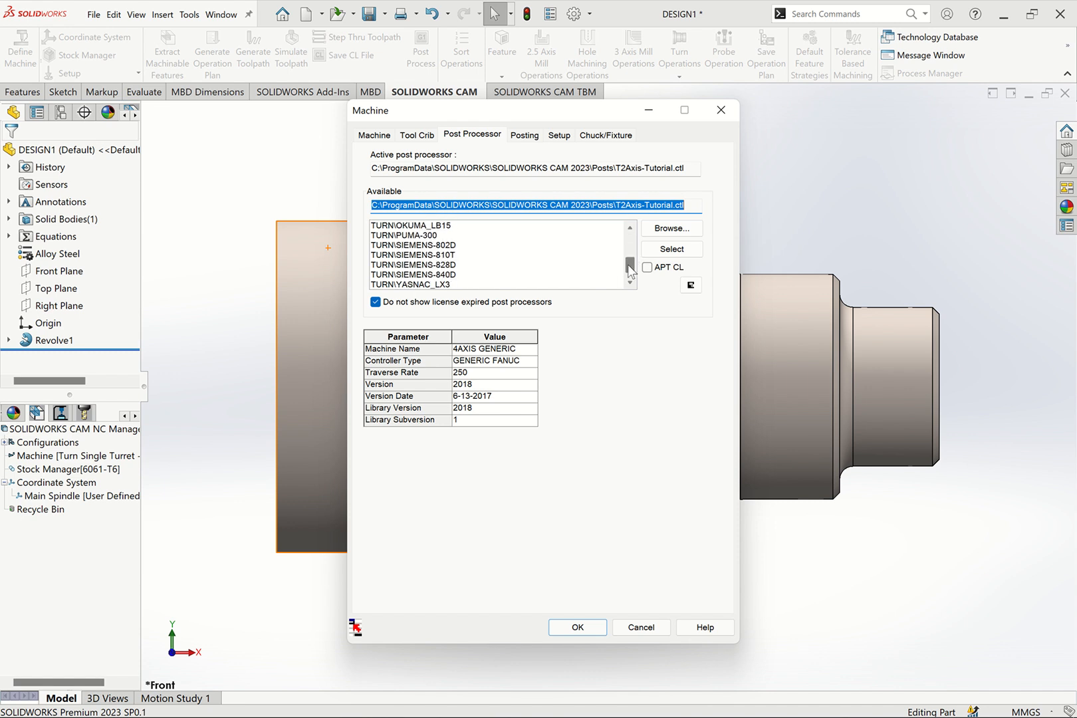
{"action": "left_click", "coordinate": [676, 230]}
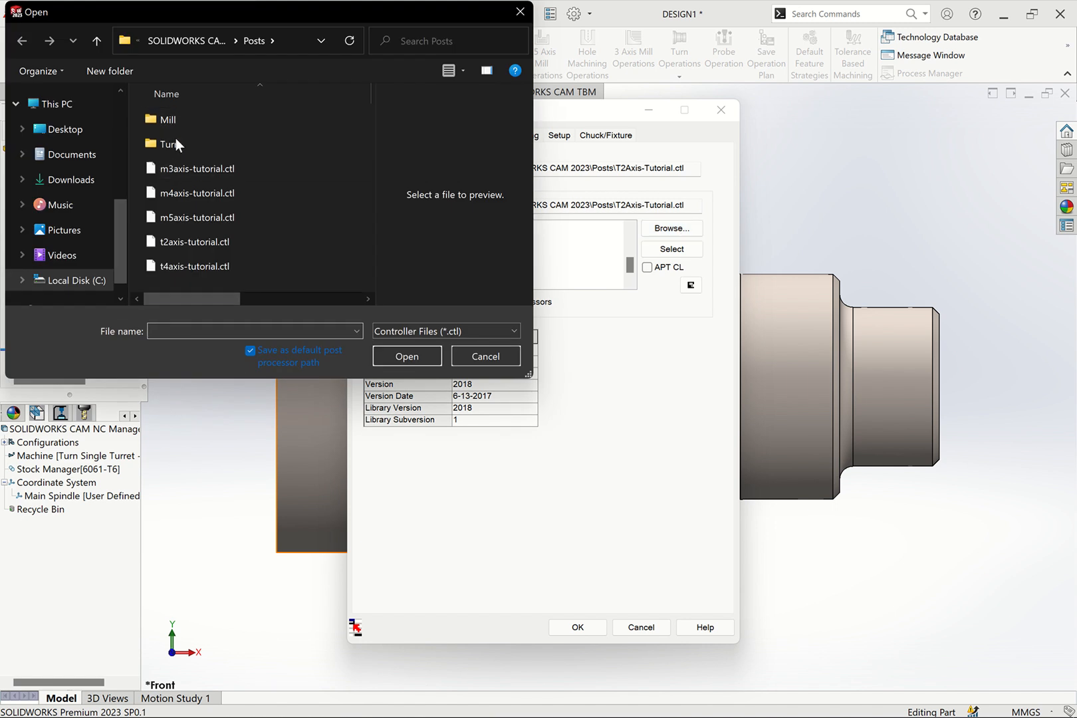
{"action": "left_click", "coordinate": [179, 142]}
{"action": "double_click", "coordinate": [179, 142]}
{"action": "left_click_drag", "start_coordinate": [370, 146], "coordinate": [362, 235]}
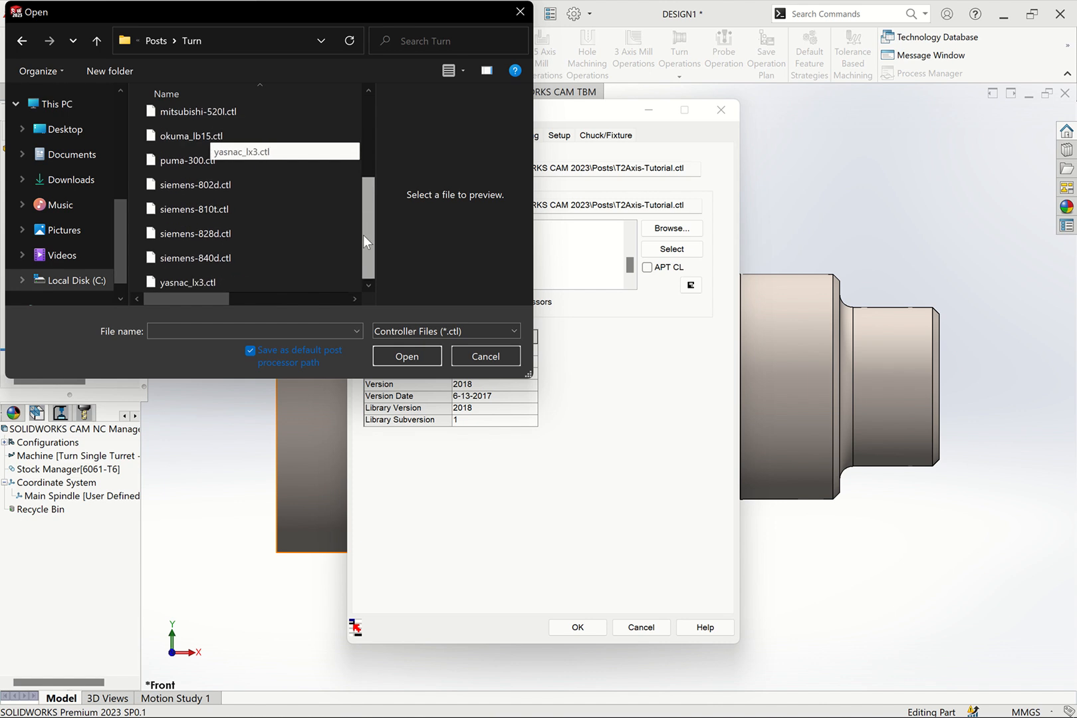
{"action": "left_click", "coordinate": [520, 11]}
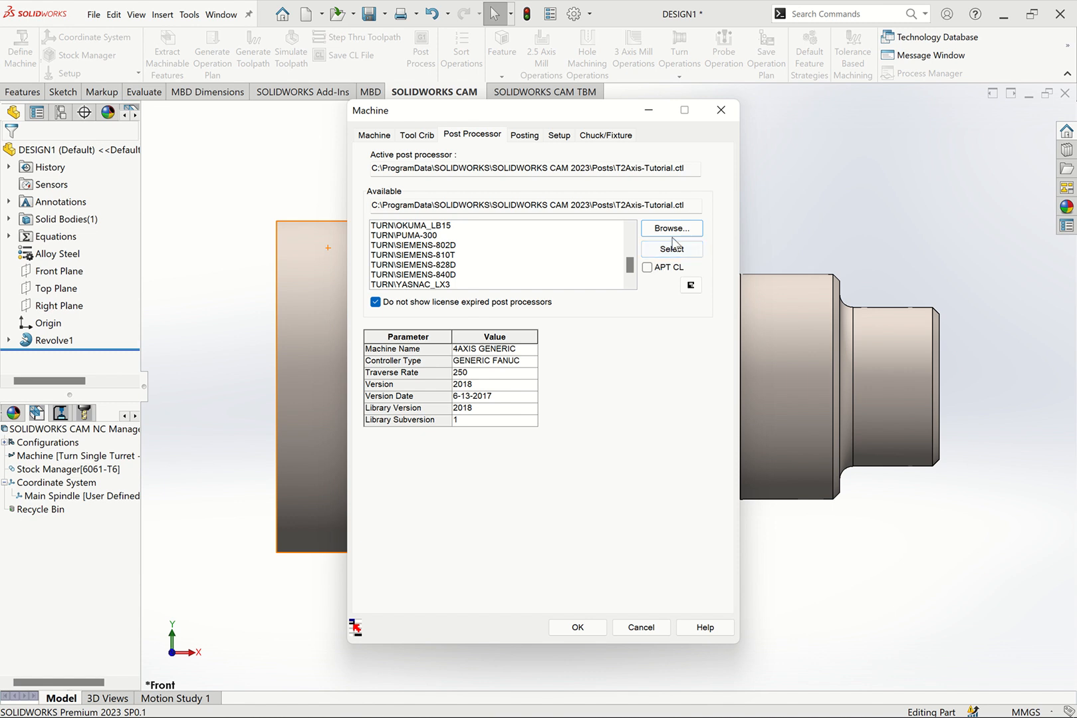
Compare the machine name and controller type of the TURN\SIEMENS-828D and TURN\SIEMENS-840D post processors
{"action": "scroll", "coordinate": [627, 271], "scroll_direction": "down", "scroll_amount": 1}
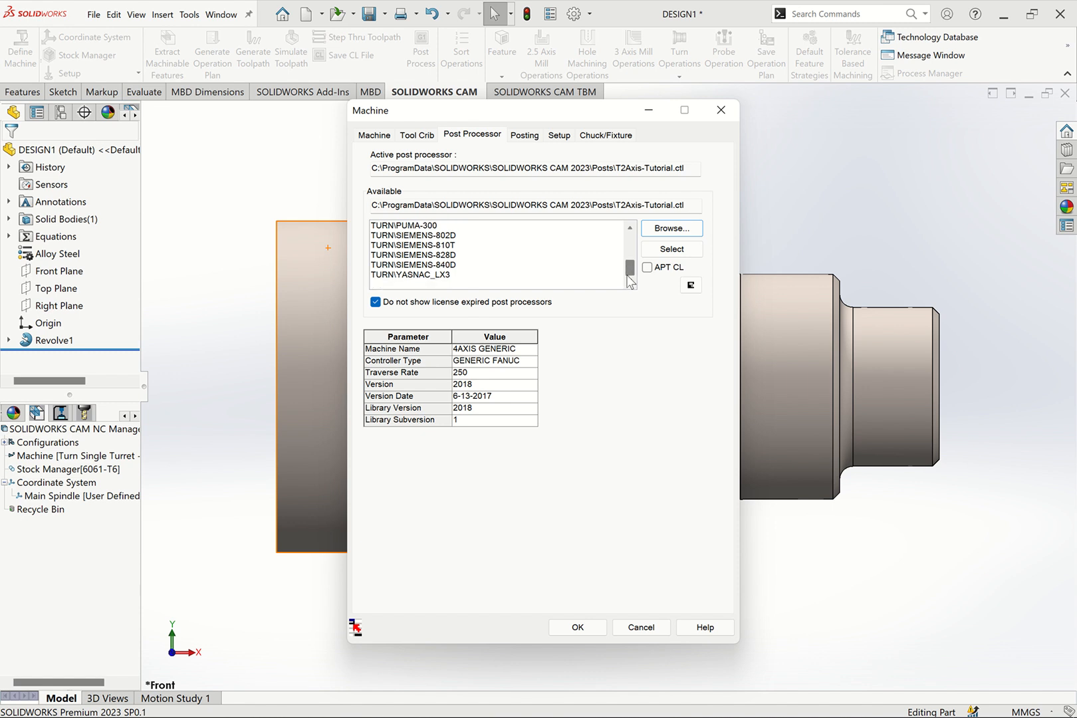
{"action": "scroll", "coordinate": [628, 267], "scroll_direction": "up", "scroll_amount": 1}
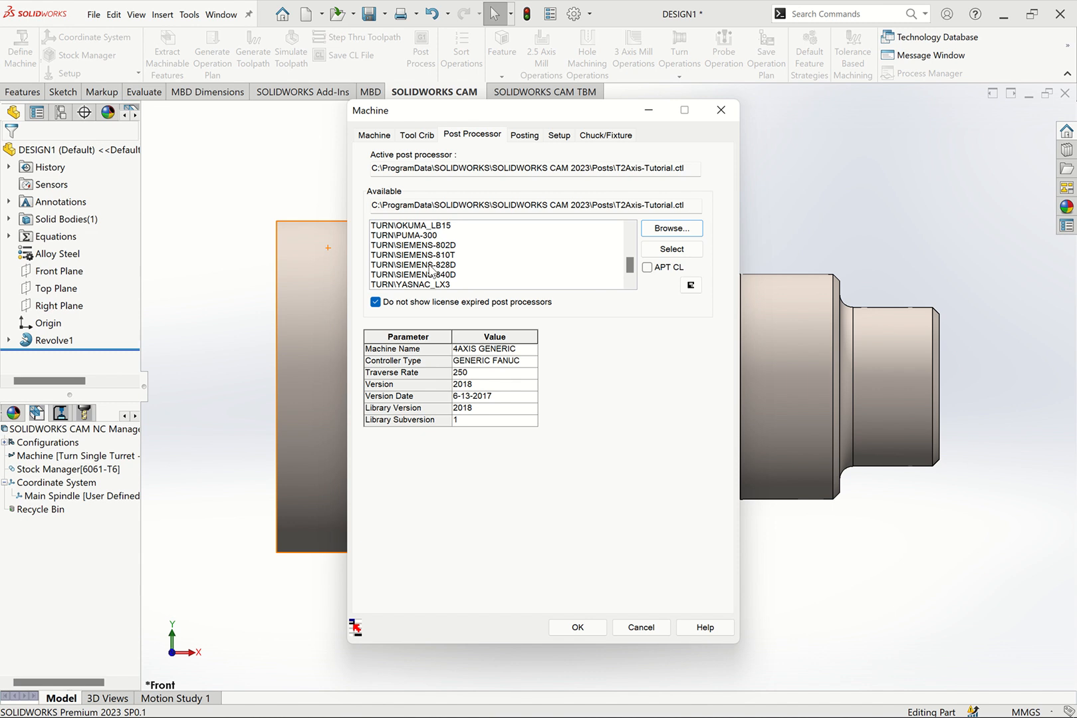
{"action": "left_click", "coordinate": [392, 264]}
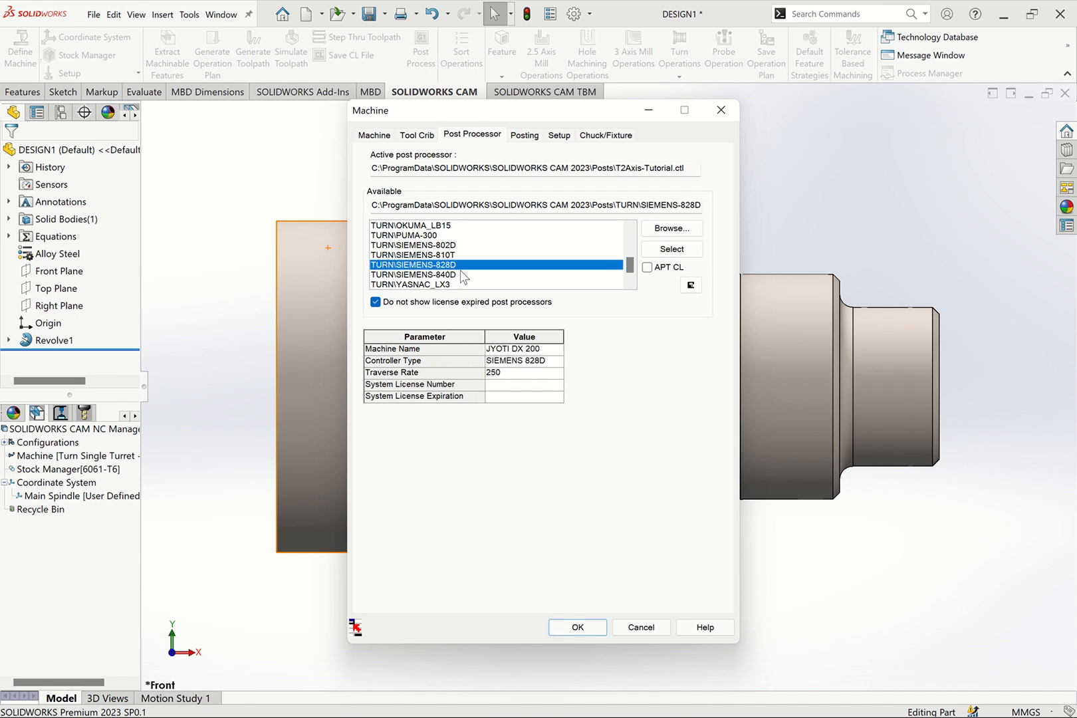
{"action": "left_click", "coordinate": [408, 277]}
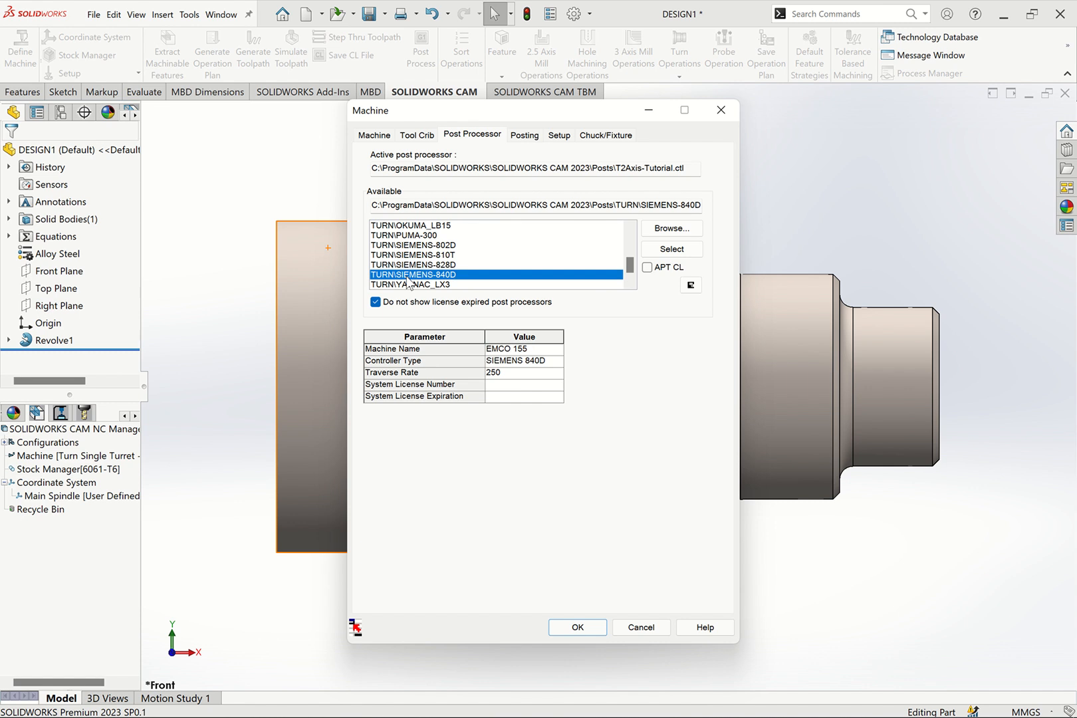
{"action": "left_click", "coordinate": [439, 269]}
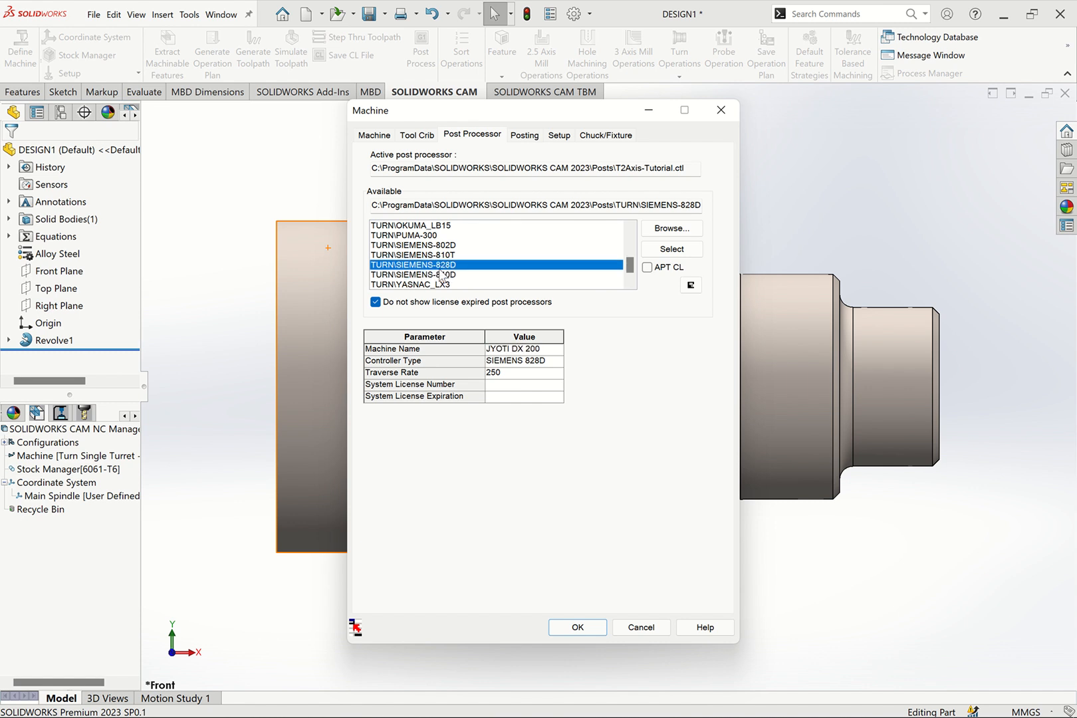
{"action": "left_click", "coordinate": [438, 275]}
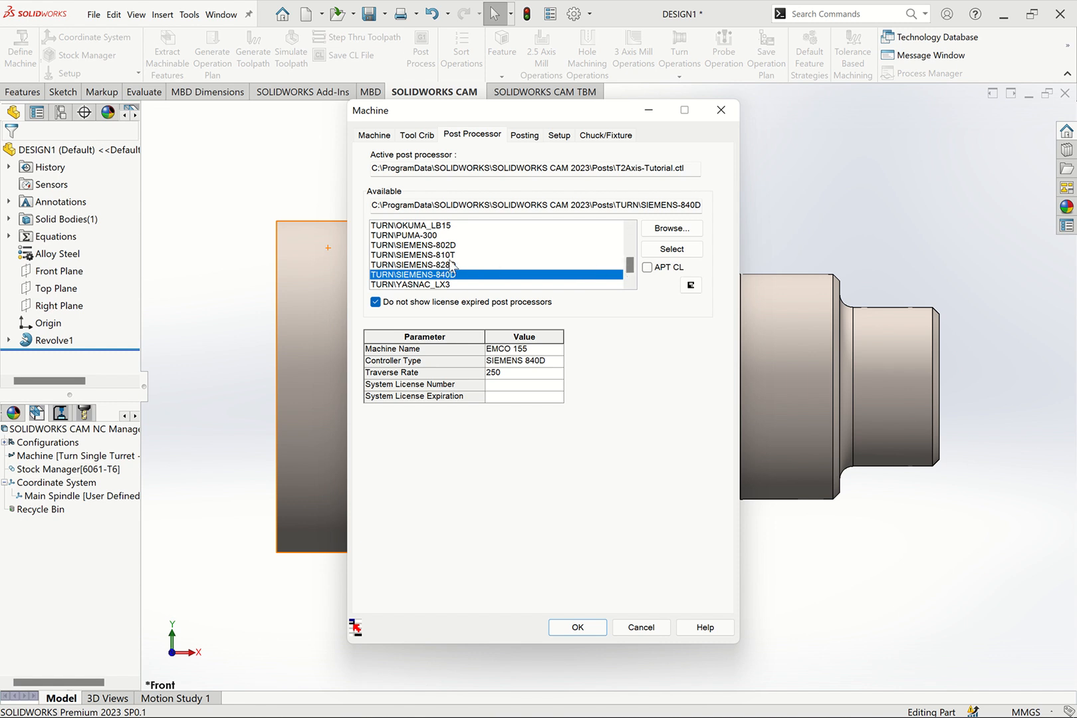
Look further through the turning post processors and examine the SIEMENS-810T and SIEMENS-802D entries
{"action": "left_click", "coordinate": [630, 229]}
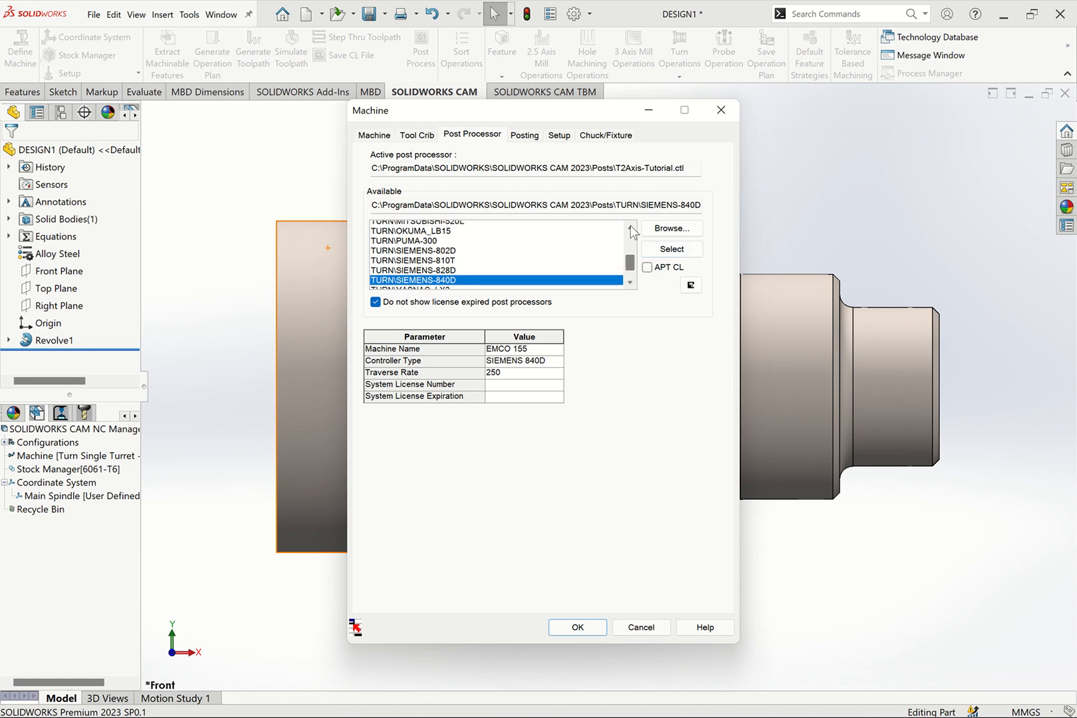
{"action": "left_click", "coordinate": [629, 228]}
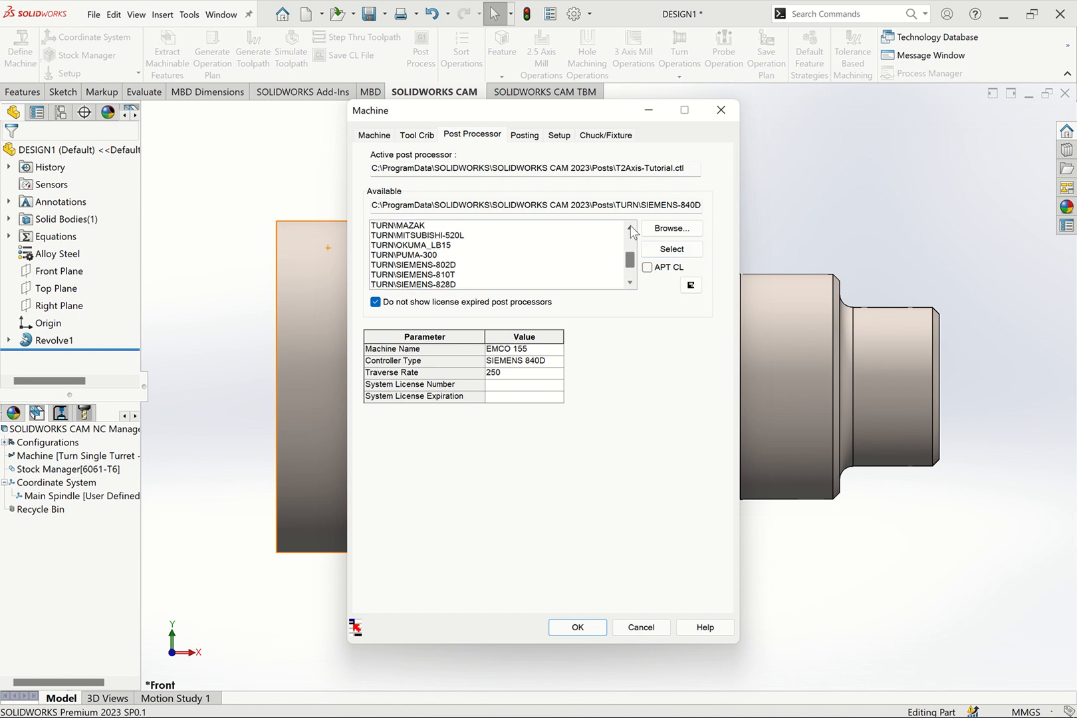
{"action": "left_click", "coordinate": [630, 284]}
{"action": "left_click", "coordinate": [631, 285]}
{"action": "left_click", "coordinate": [631, 285]}
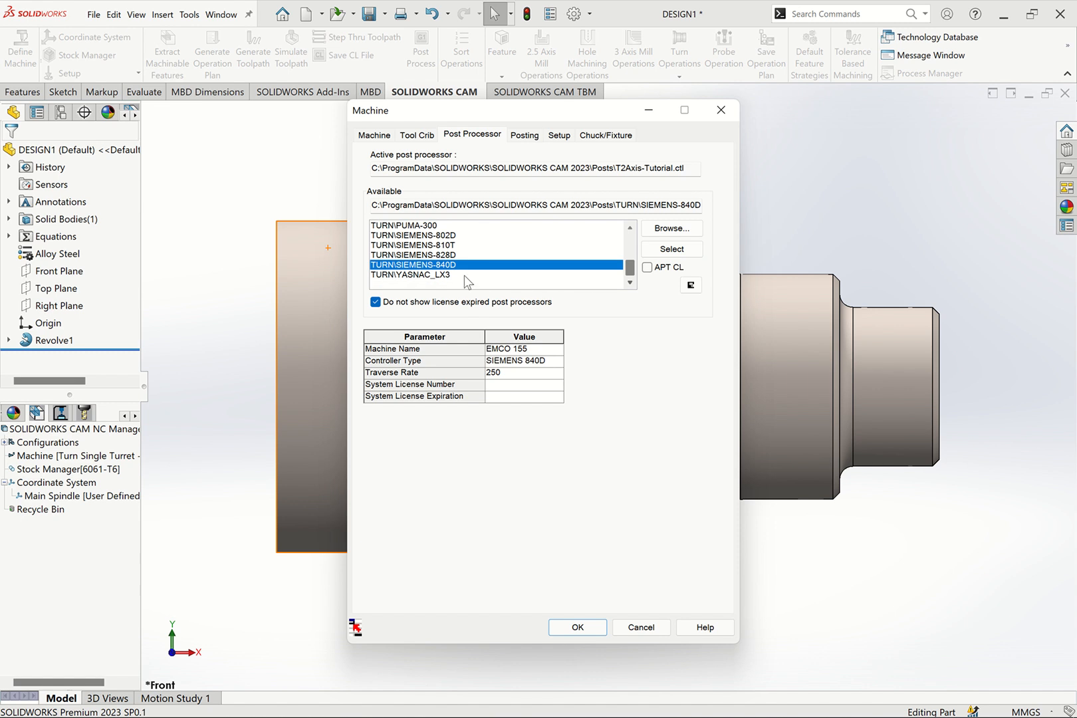
{"action": "left_click", "coordinate": [442, 246]}
{"action": "left_click", "coordinate": [452, 236]}
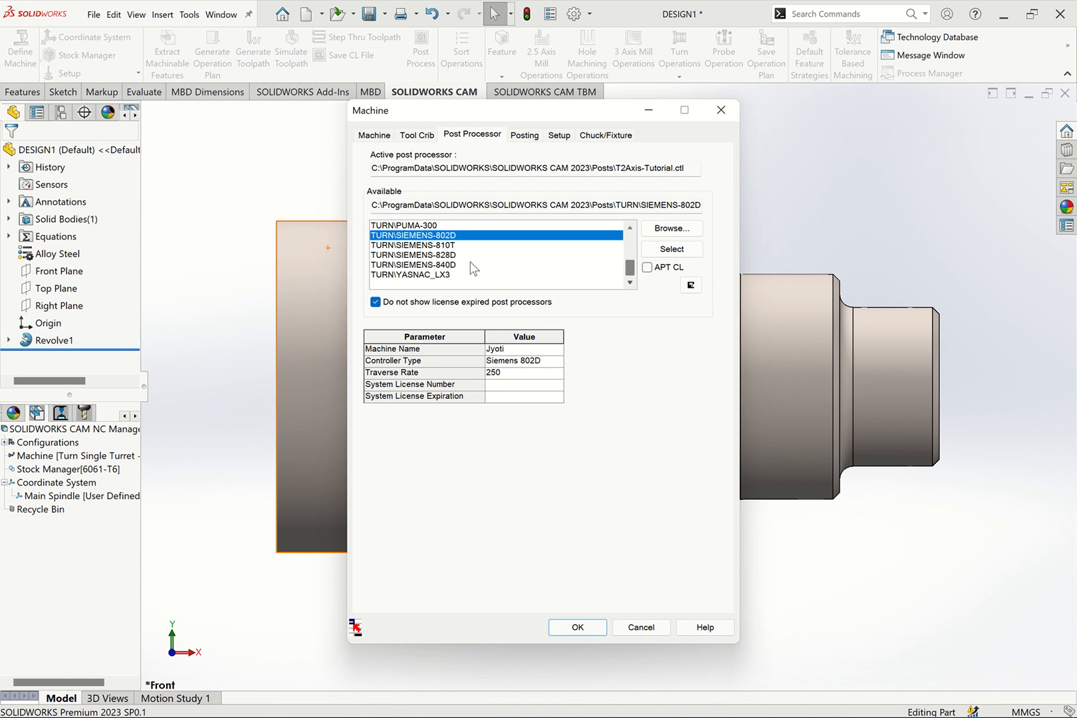
Make TURN\SIEMENS-828D the active post processor and check its machine name, controller type and system license fields
{"action": "left_click", "coordinate": [415, 257]}
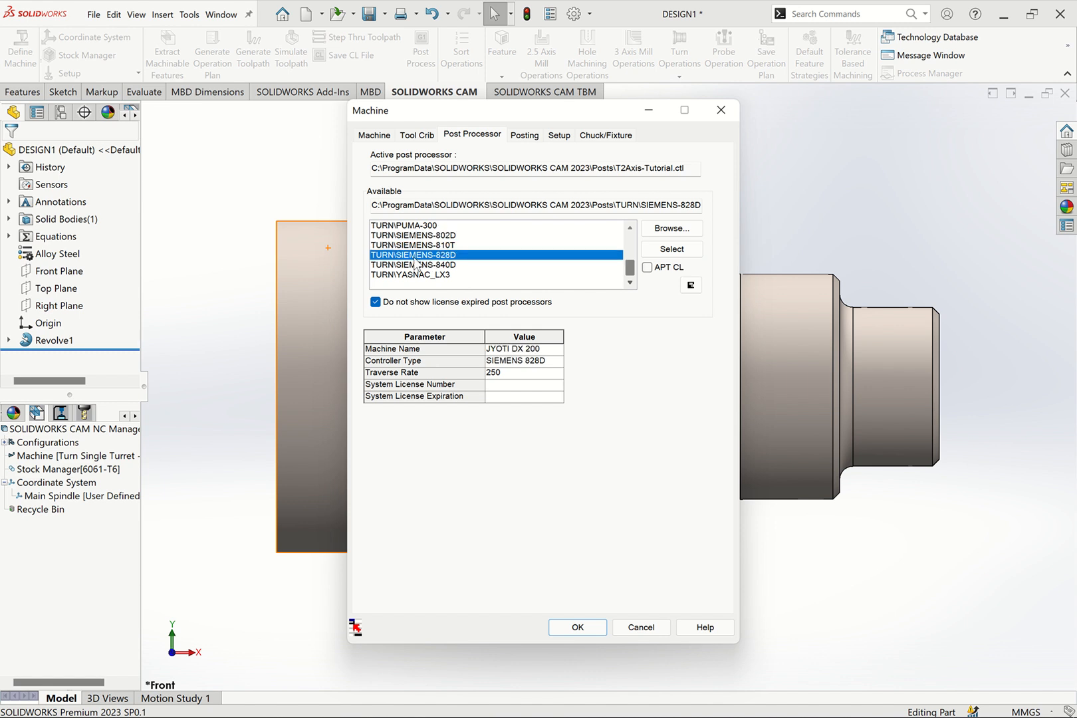
{"action": "left_click", "coordinate": [673, 251]}
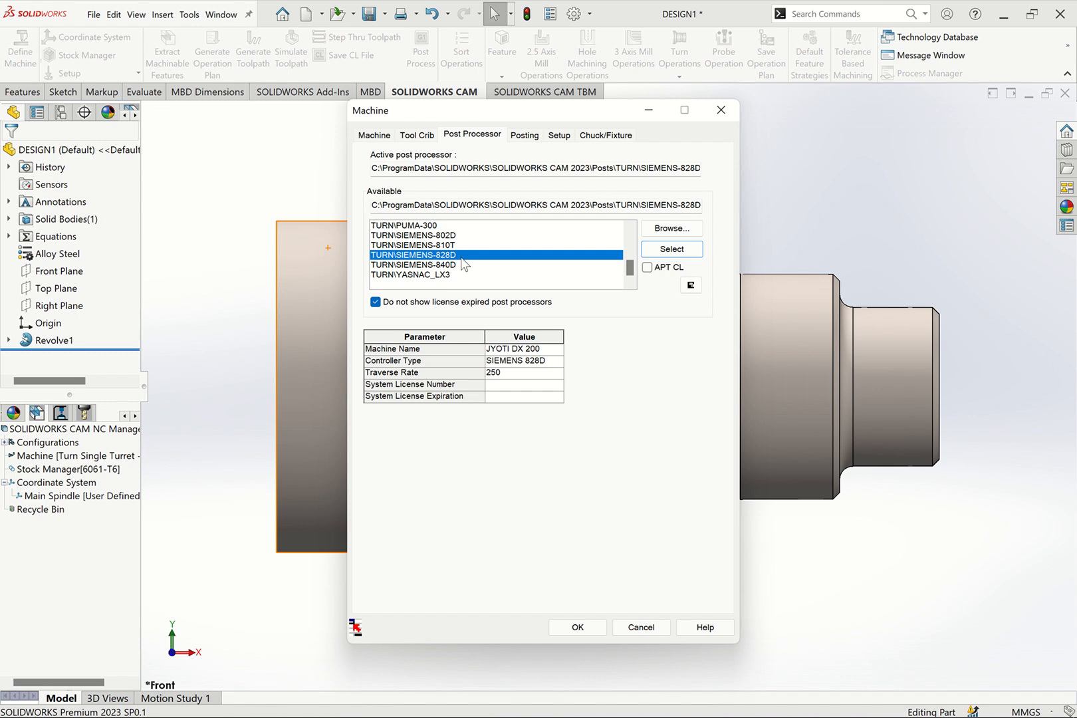
{"action": "left_click", "coordinate": [516, 351]}
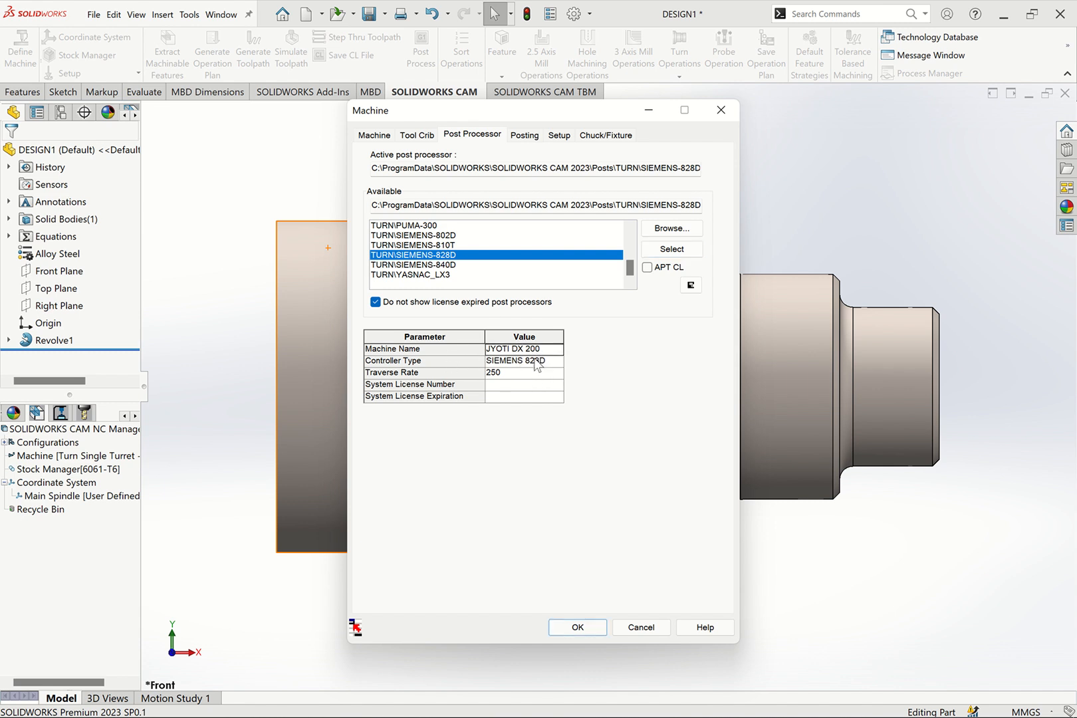
{"action": "left_click", "coordinate": [532, 362]}
{"action": "left_click", "coordinate": [504, 386]}
{"action": "left_click", "coordinate": [502, 397]}
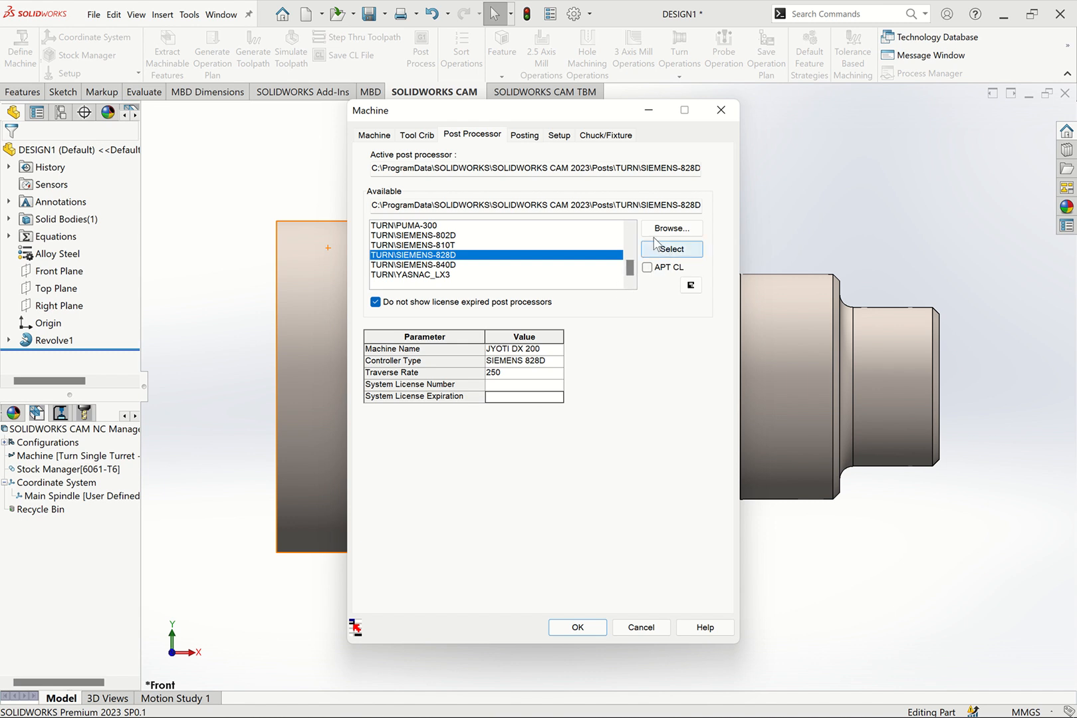
Examine the posting parameters for maximum RPM, material, and the X and Z rear main presets
{"action": "left_click", "coordinate": [528, 136]}
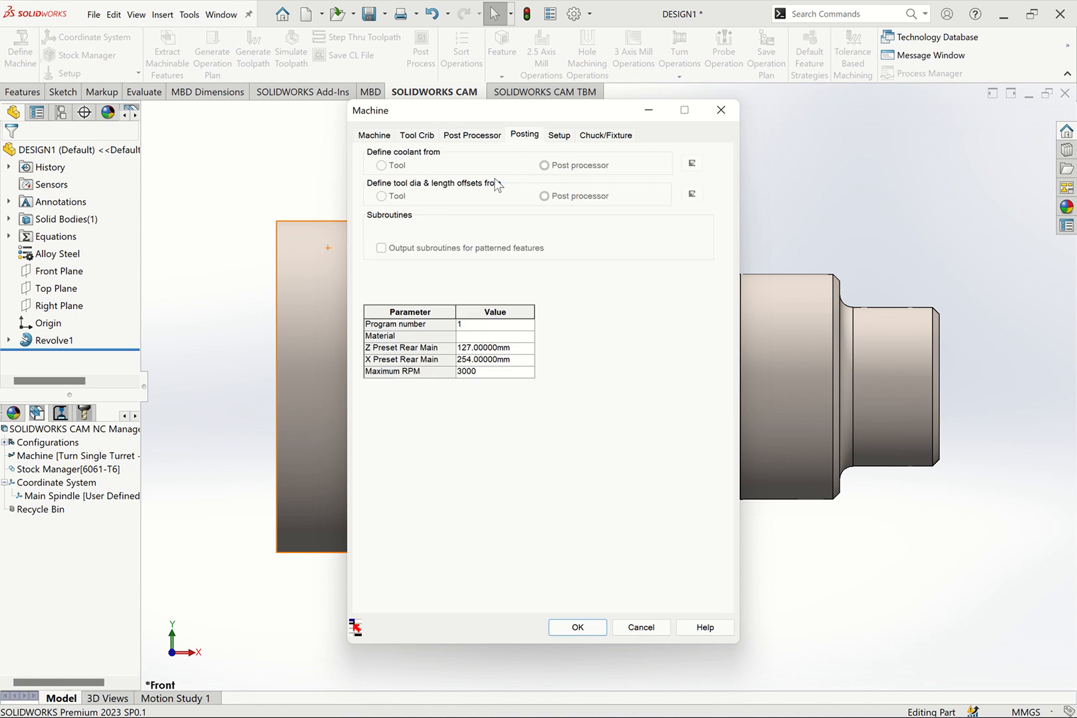
{"action": "left_click", "coordinate": [473, 371]}
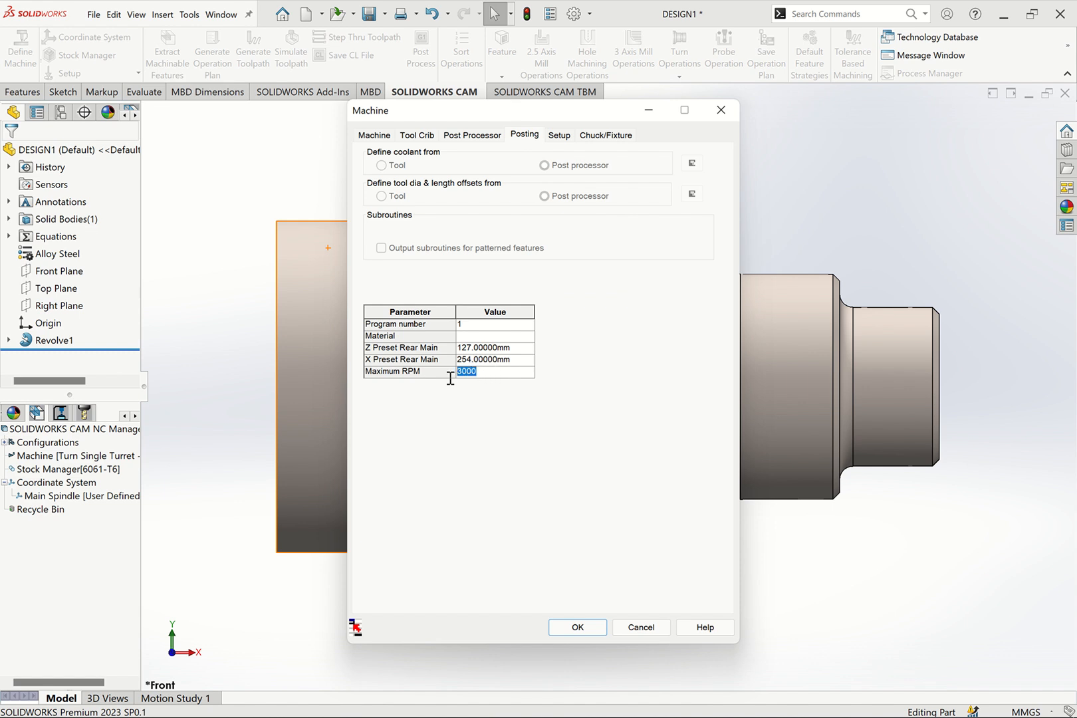
{"action": "left_click", "coordinate": [488, 371]}
{"action": "left_click", "coordinate": [503, 363]}
{"action": "left_click", "coordinate": [504, 340]}
{"action": "left_click", "coordinate": [509, 349]}
{"action": "double_click", "coordinate": [498, 361]}
Review the main spindle setup and chuck settings, and accept the machine definition
{"action": "left_click", "coordinate": [556, 137]}
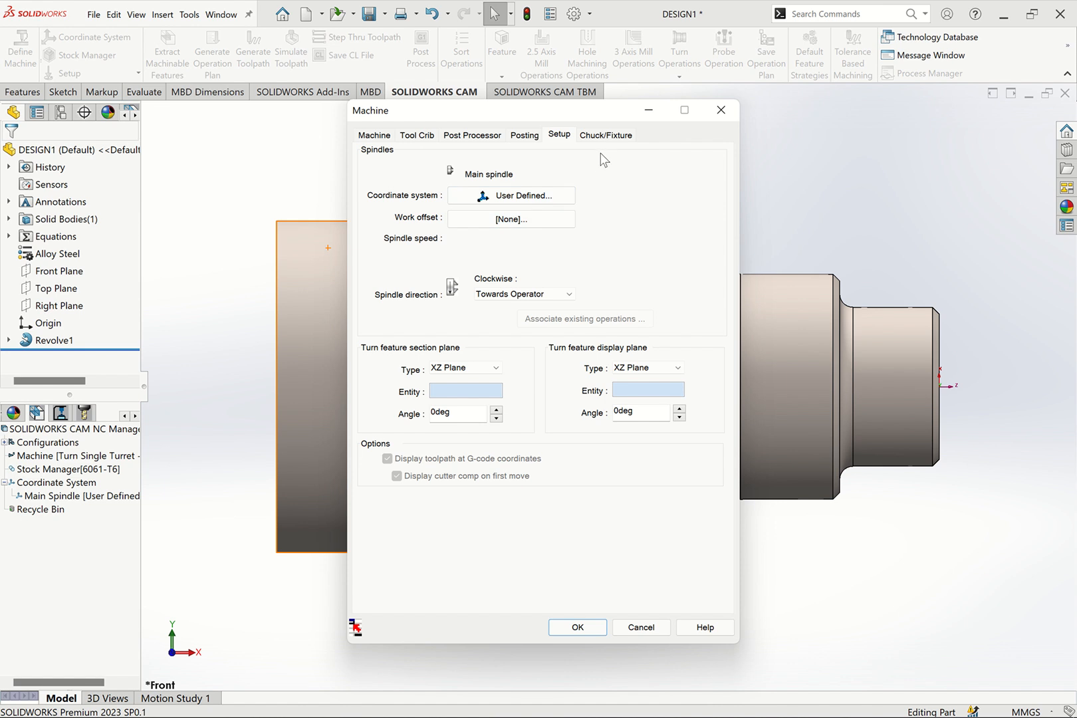
{"action": "left_click", "coordinate": [604, 135]}
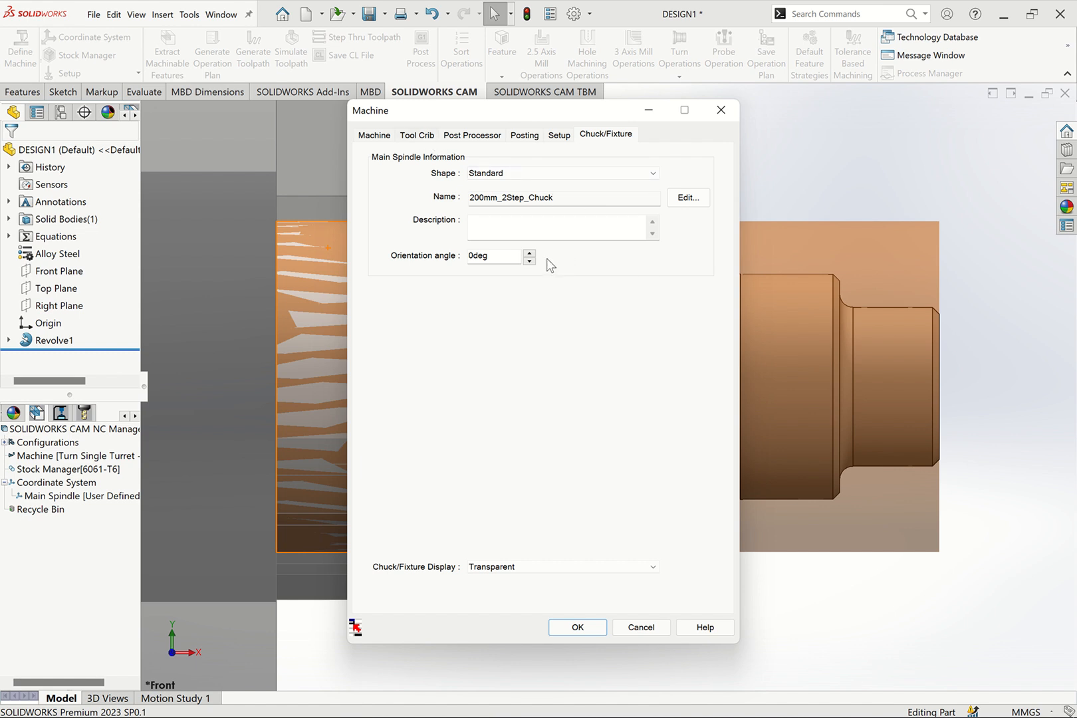
{"action": "left_click", "coordinate": [568, 628]}
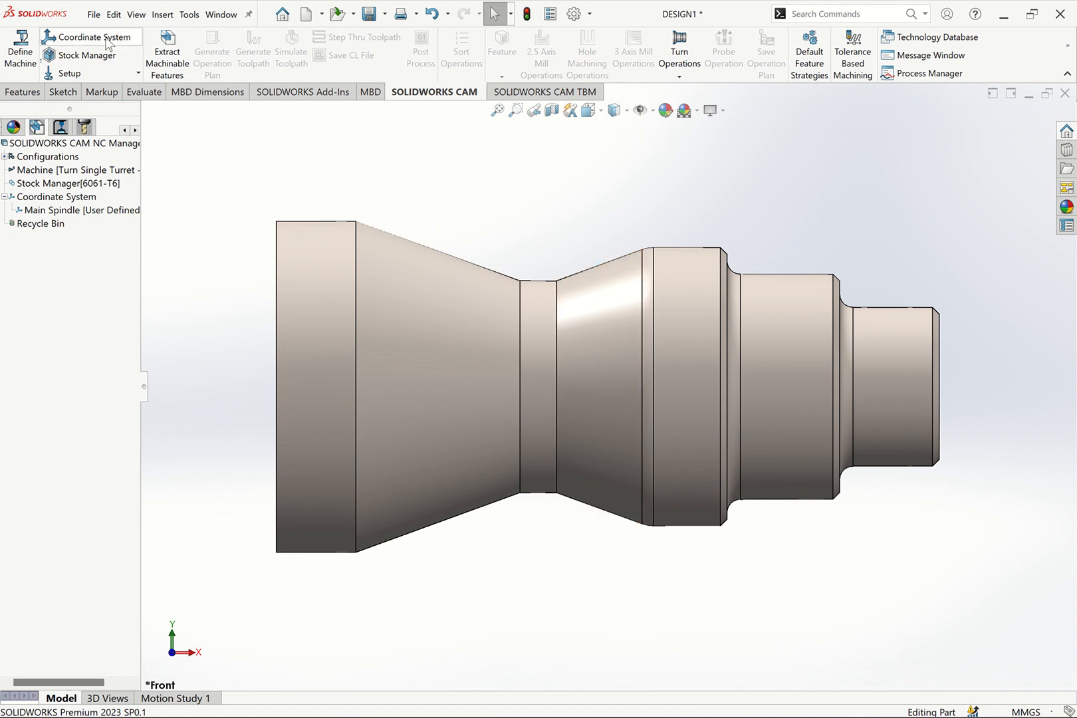
Confirm the main spindle coordinate system with the User Defined method, checking its origin and axes on the shaft's small end face
{"action": "key", "text": "ctrl+7"}
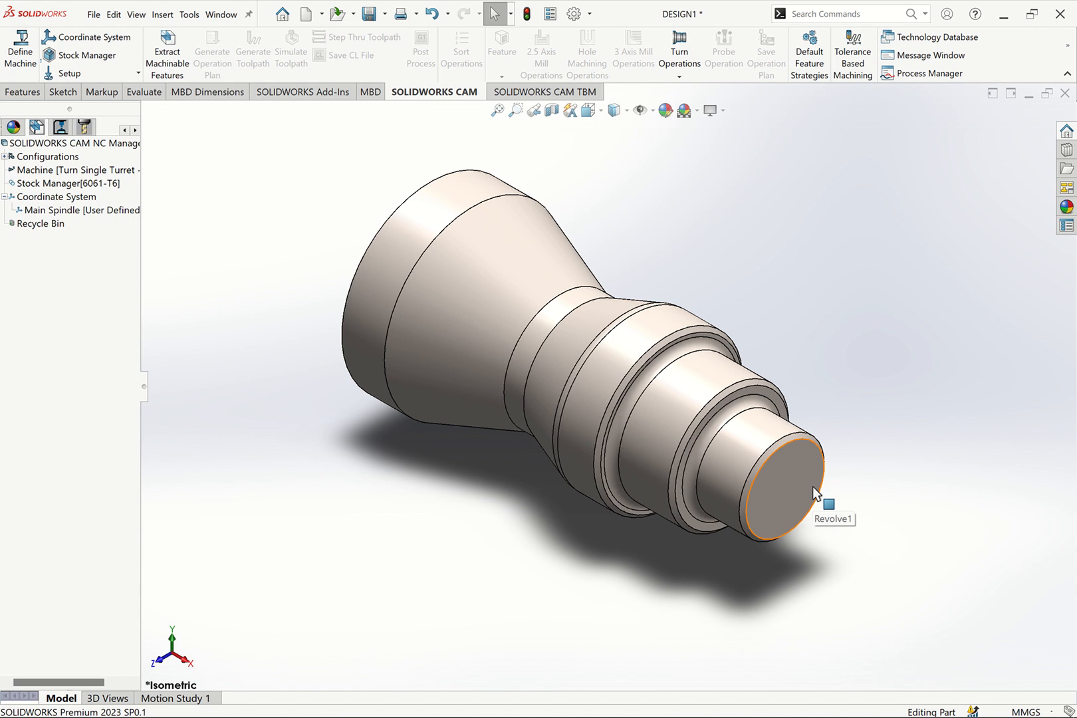
{"action": "left_click", "coordinate": [83, 40]}
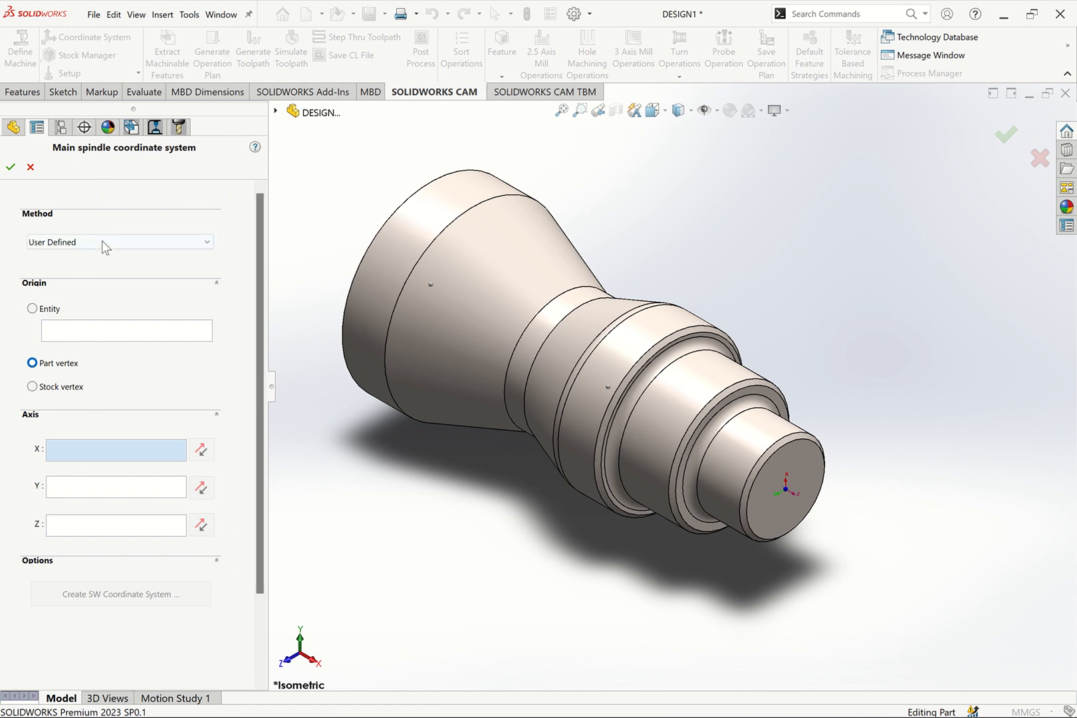
{"action": "left_click", "coordinate": [191, 242]}
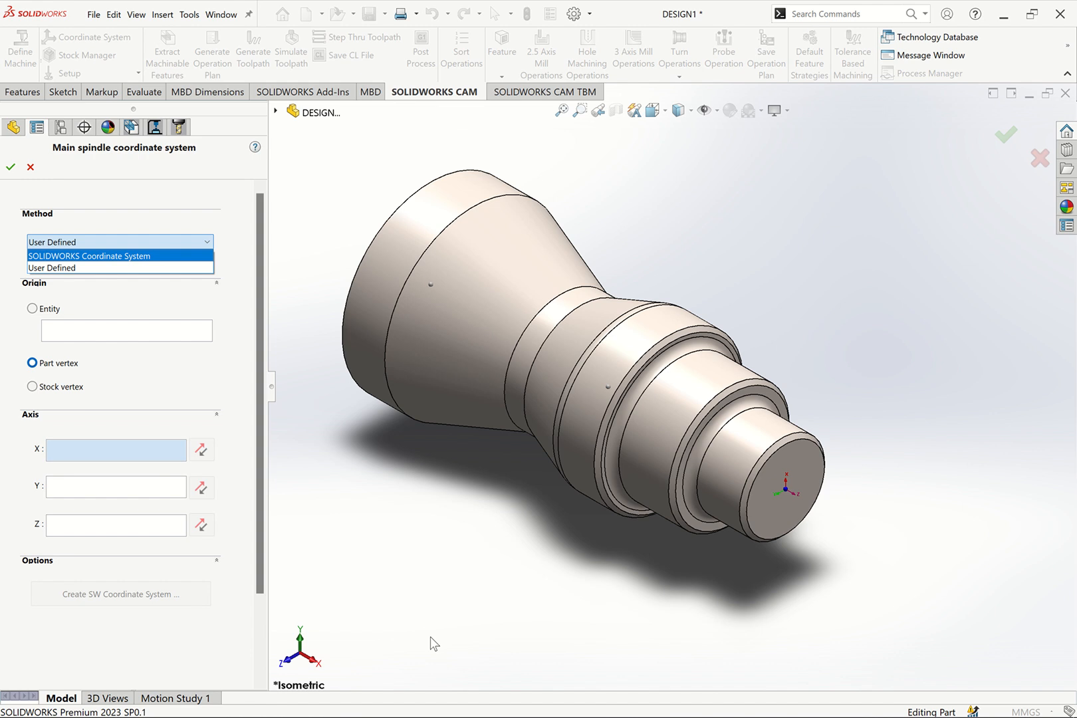
{"action": "left_click", "coordinate": [93, 268]}
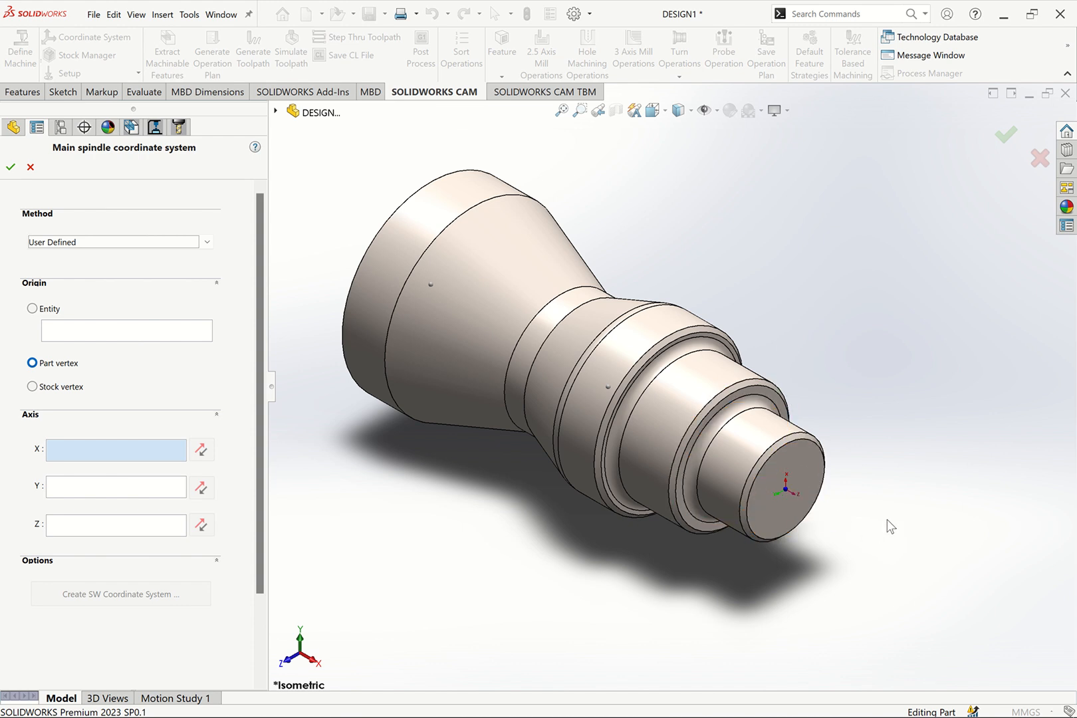
{"action": "key", "text": "ctrl+1"}
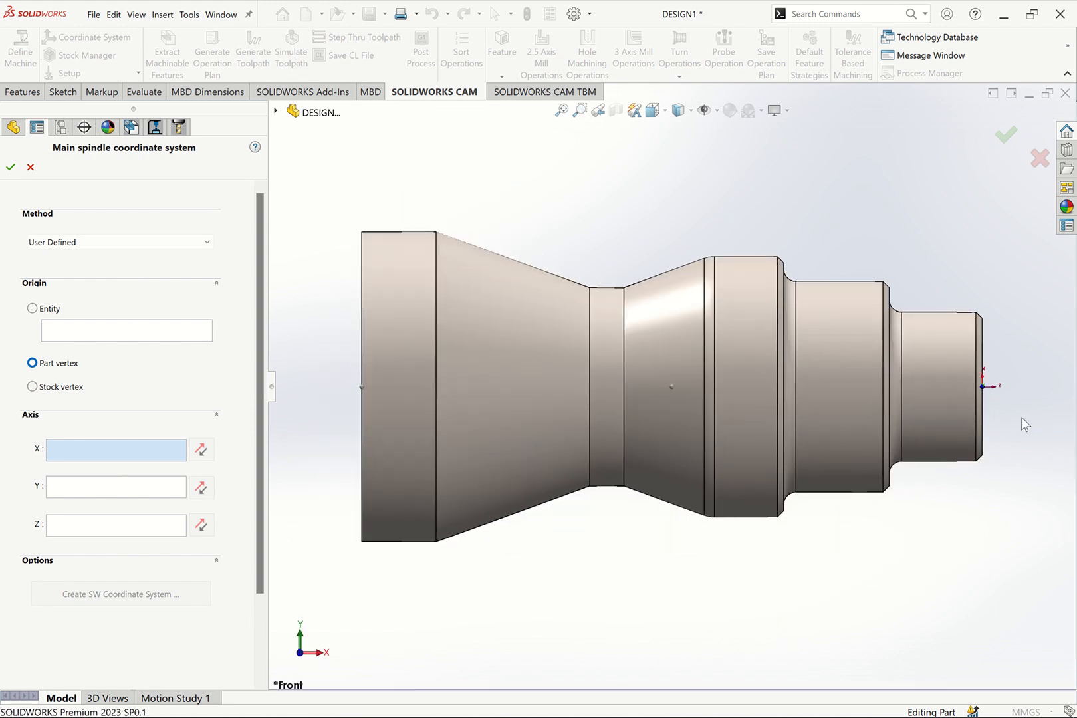
{"action": "left_click_drag", "start_coordinate": [934, 293], "coordinate": [1021, 417]}
{"action": "left_click", "coordinate": [577, 111]}
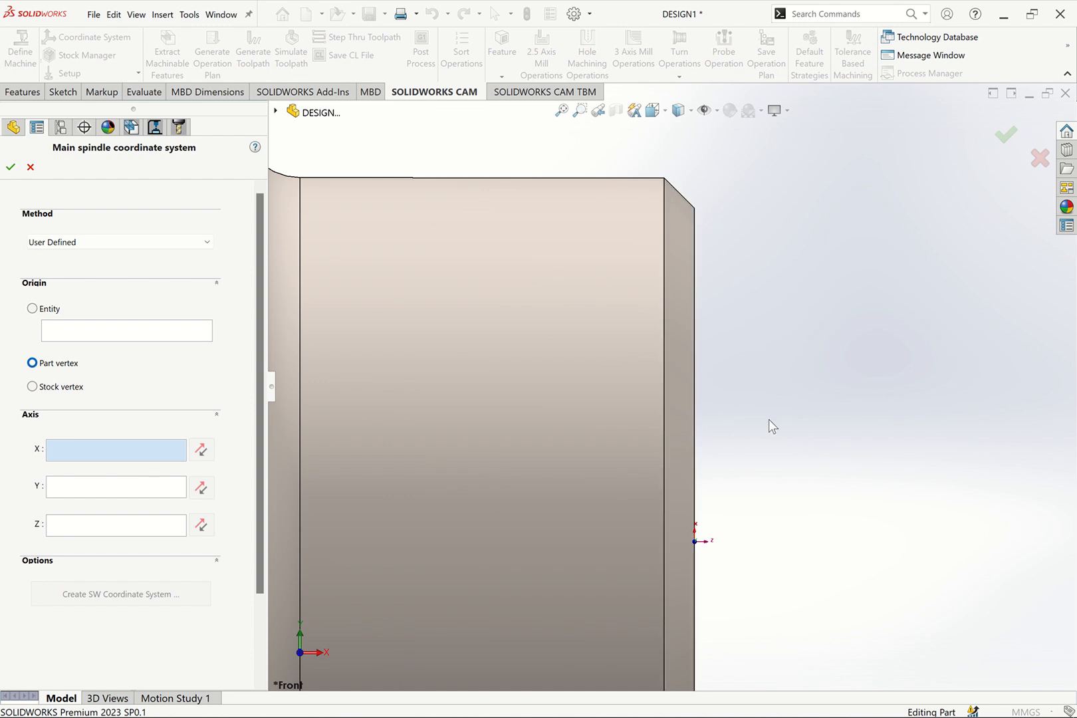
{"action": "key", "text": "ctrl+7"}
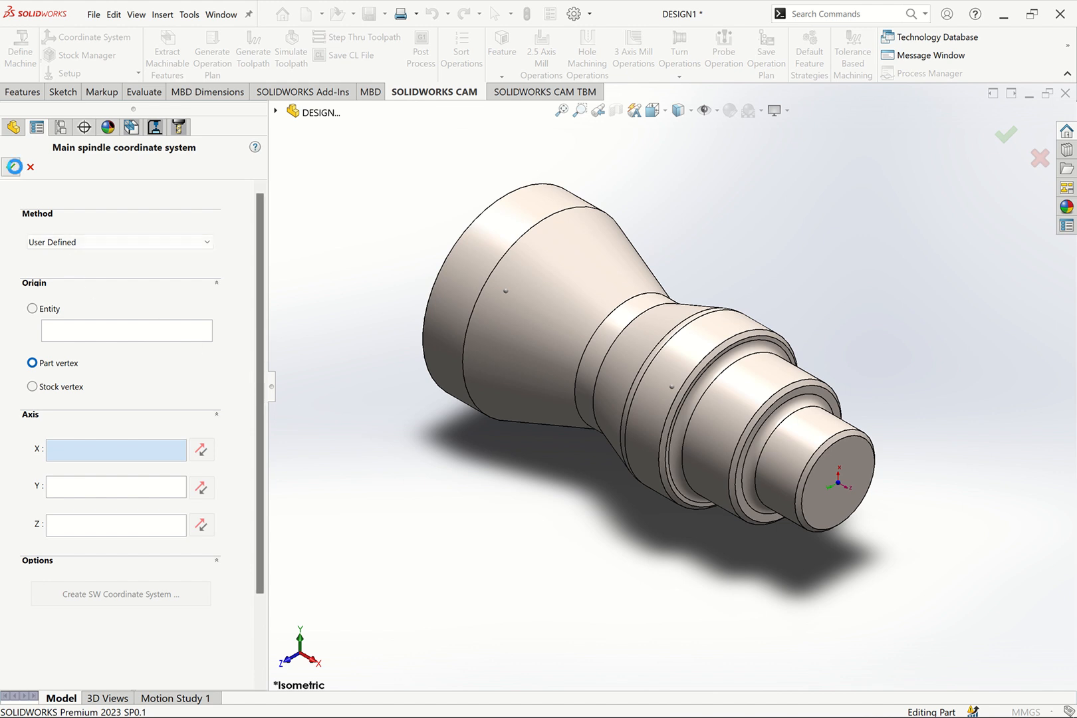
{"action": "left_click", "coordinate": [10, 167]}
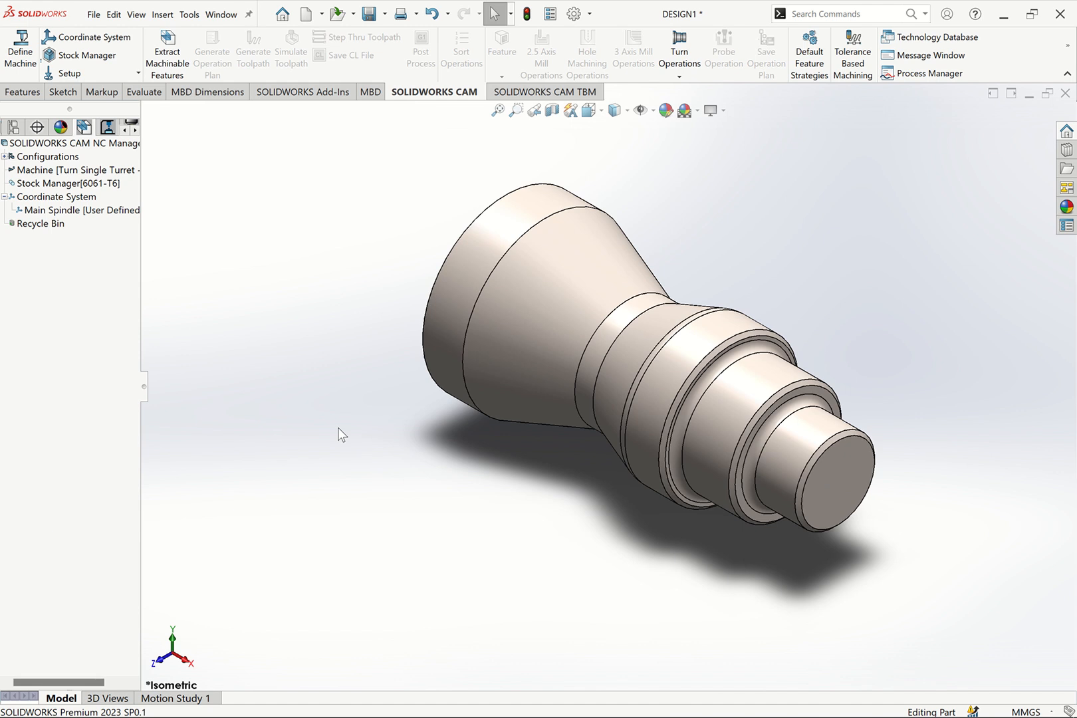
Check the bar stock around the shaft in Stock Manager and set its material to 303
{"action": "left_click", "coordinate": [92, 56]}
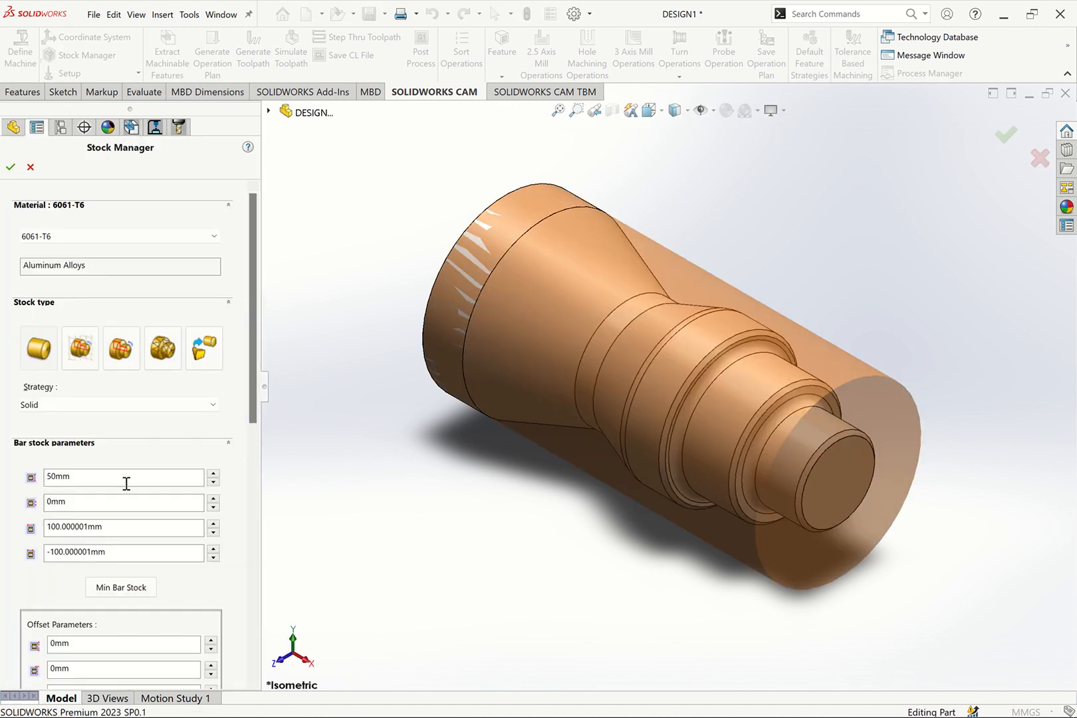
{"action": "key", "text": "ctrl+1"}
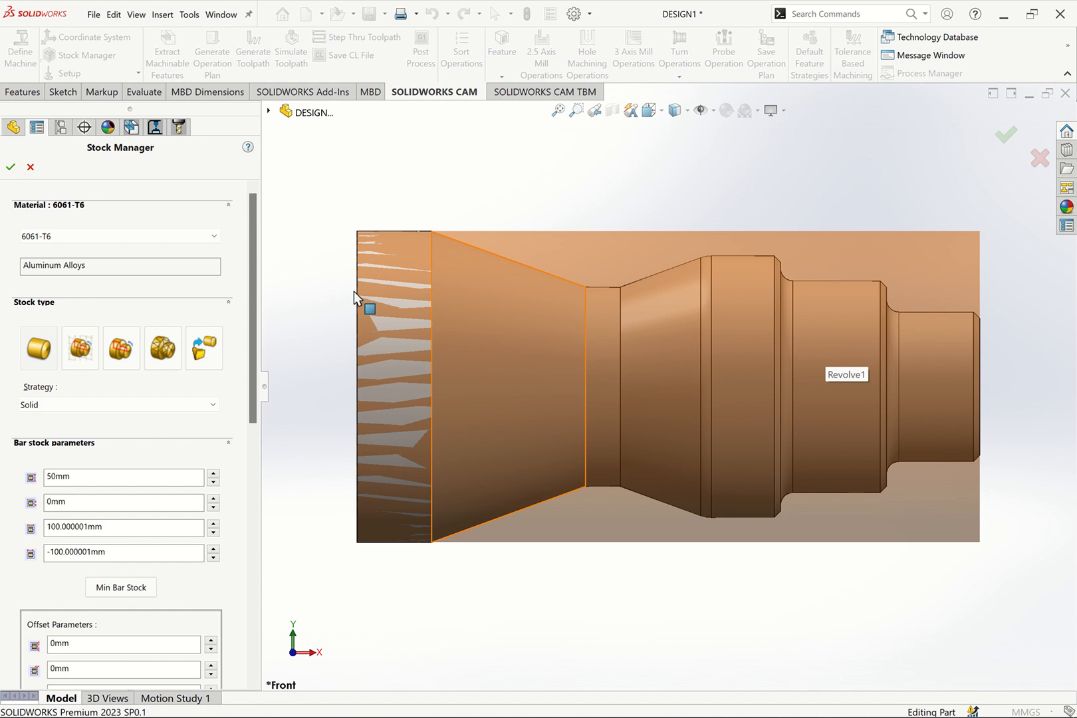
{"action": "left_click", "coordinate": [212, 236]}
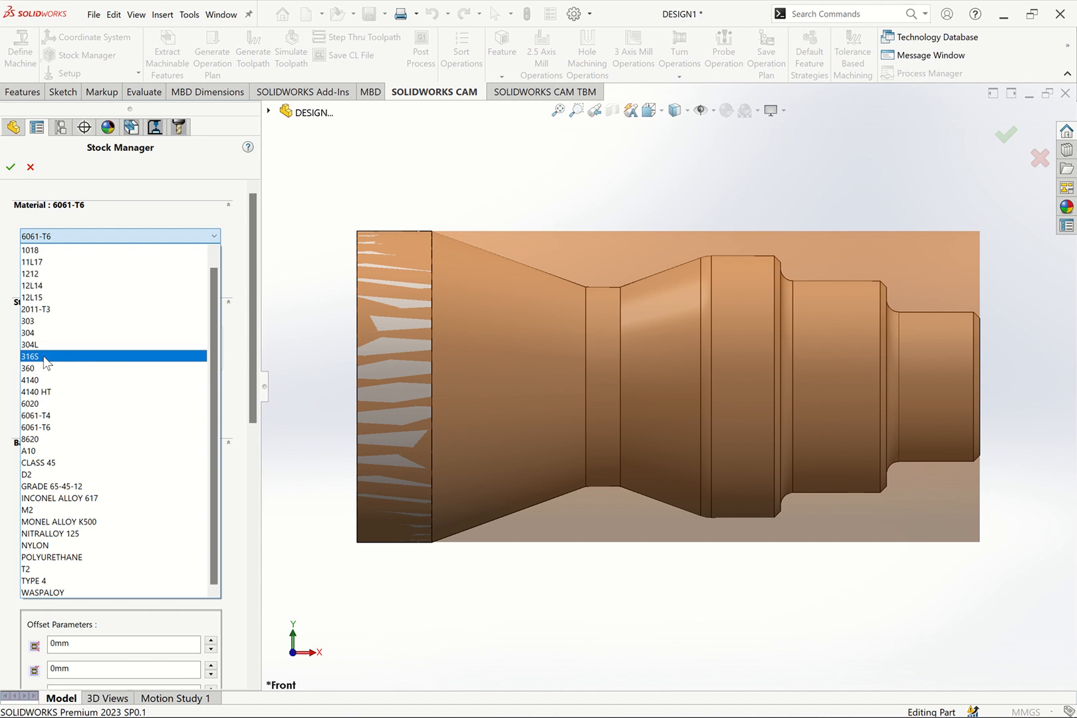
{"action": "left_click", "coordinate": [48, 322]}
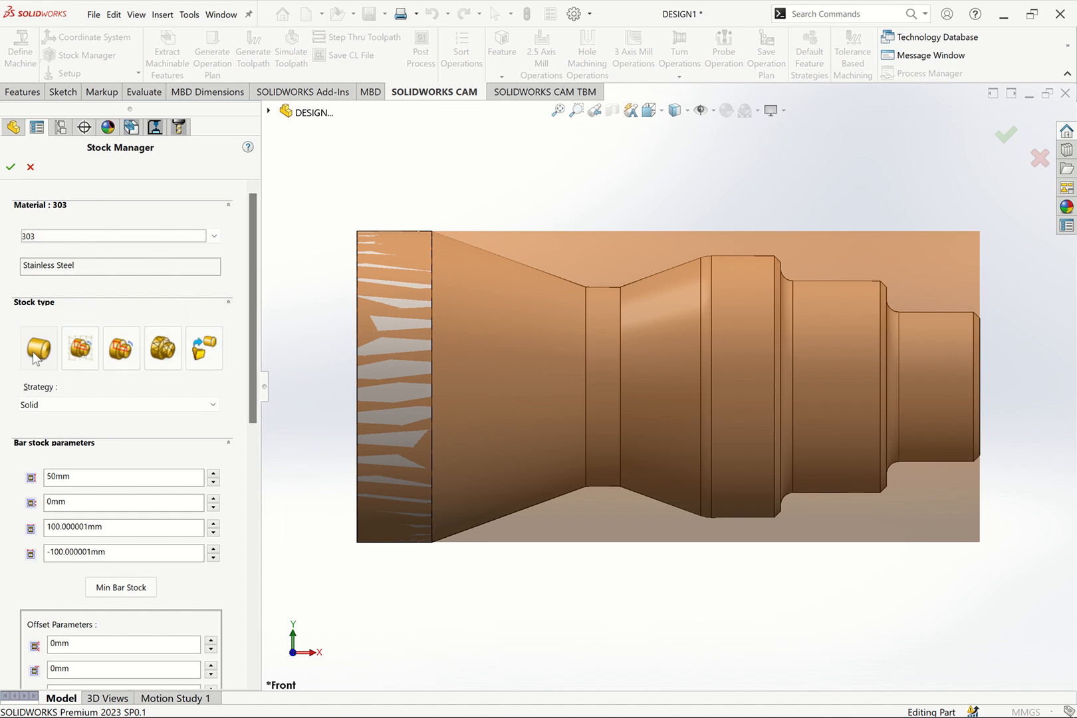
Look over the available stock types and stock strategies, keeping round bar stock with the Solid strategy
{"action": "left_click", "coordinate": [87, 348]}
{"action": "left_click", "coordinate": [121, 351]}
{"action": "left_click", "coordinate": [213, 404]}
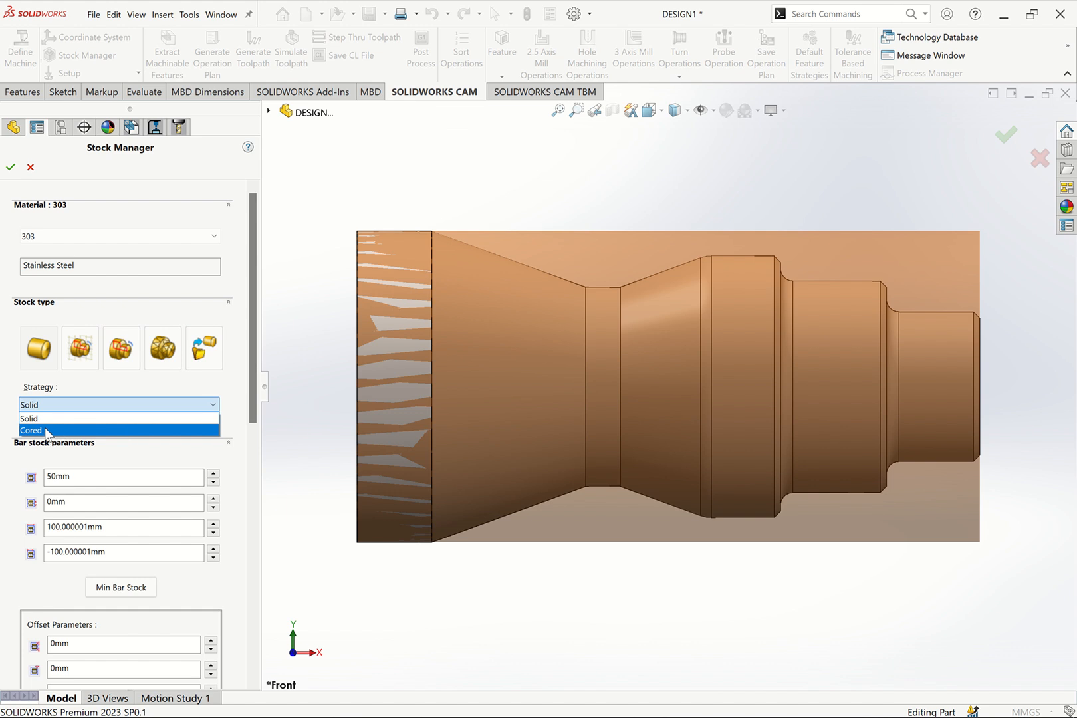
{"action": "left_click", "coordinate": [67, 418]}
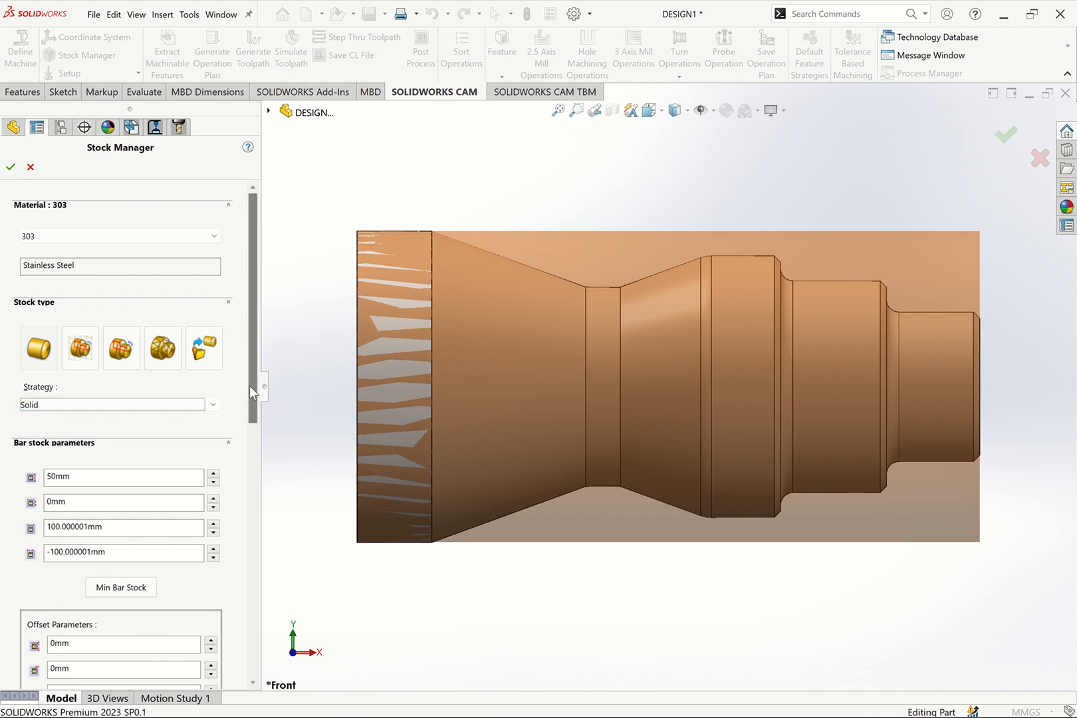
Set the bar stock's outside diameter to 63.5 mm
{"action": "left_click_drag", "start_coordinate": [251, 387], "coordinate": [254, 454]}
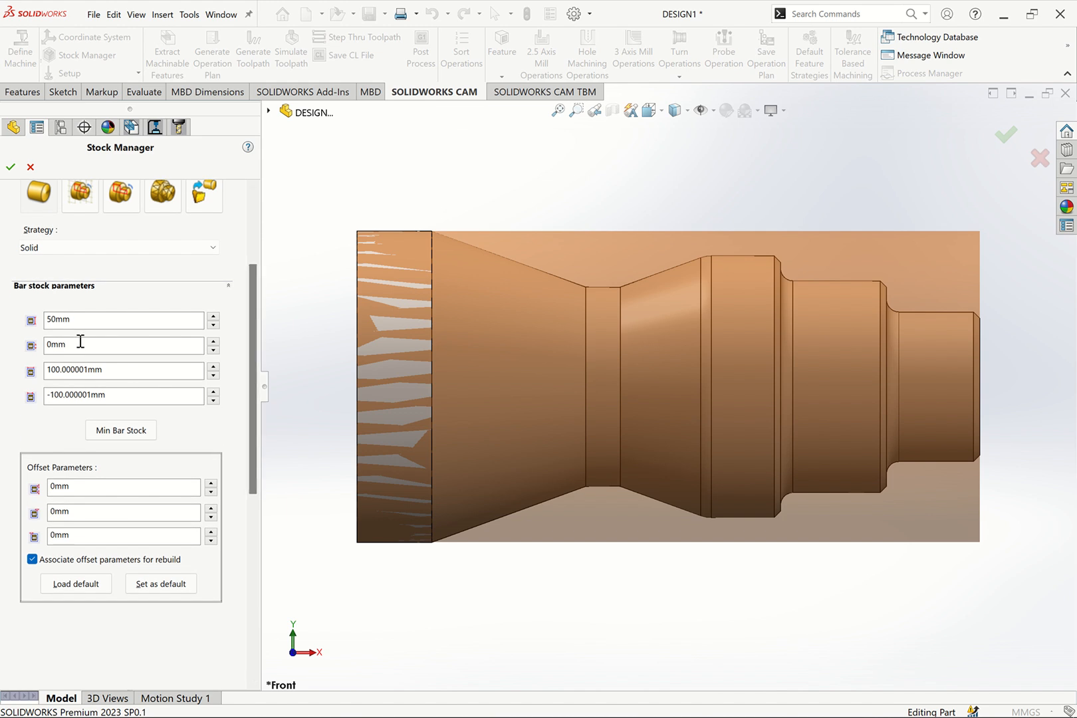
{"action": "double_click", "coordinate": [81, 486]}
{"action": "double_click", "coordinate": [43, 320]}
{"action": "type", "text": "63.5"}
{"action": "left_click", "coordinate": [161, 345]}
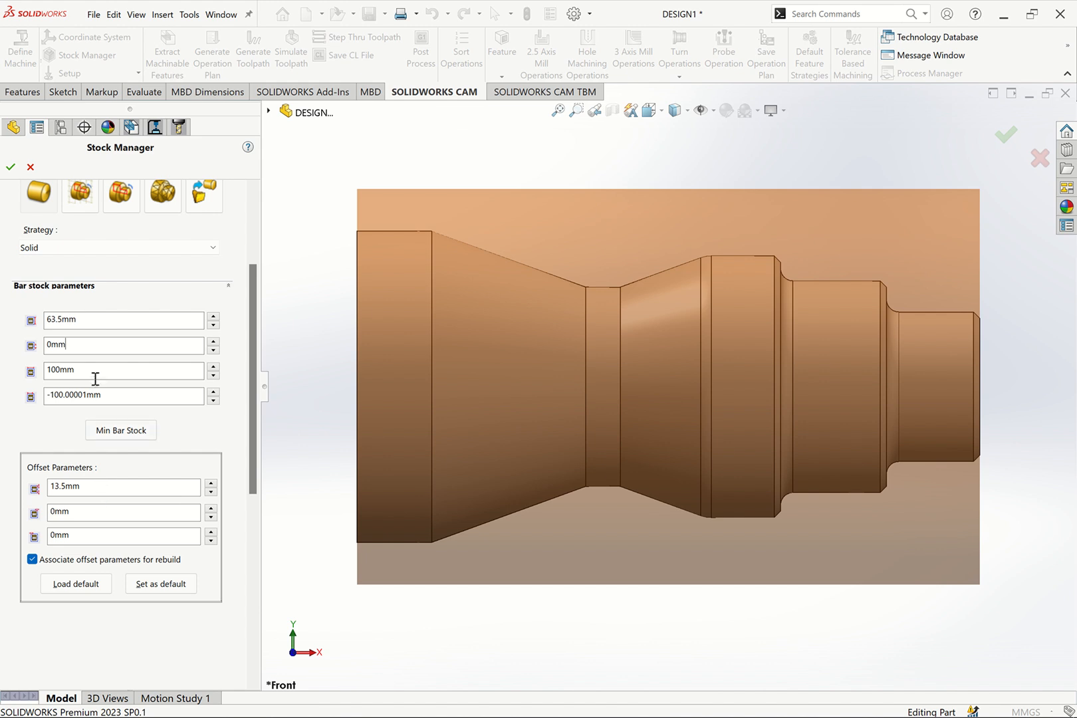
Try a diameter offset of 6.5 mm for the bar stock
{"action": "left_click_drag", "start_coordinate": [91, 345], "coordinate": [27, 347]}
{"action": "left_click", "coordinate": [108, 490]}
{"action": "type", "text": "6.5"}
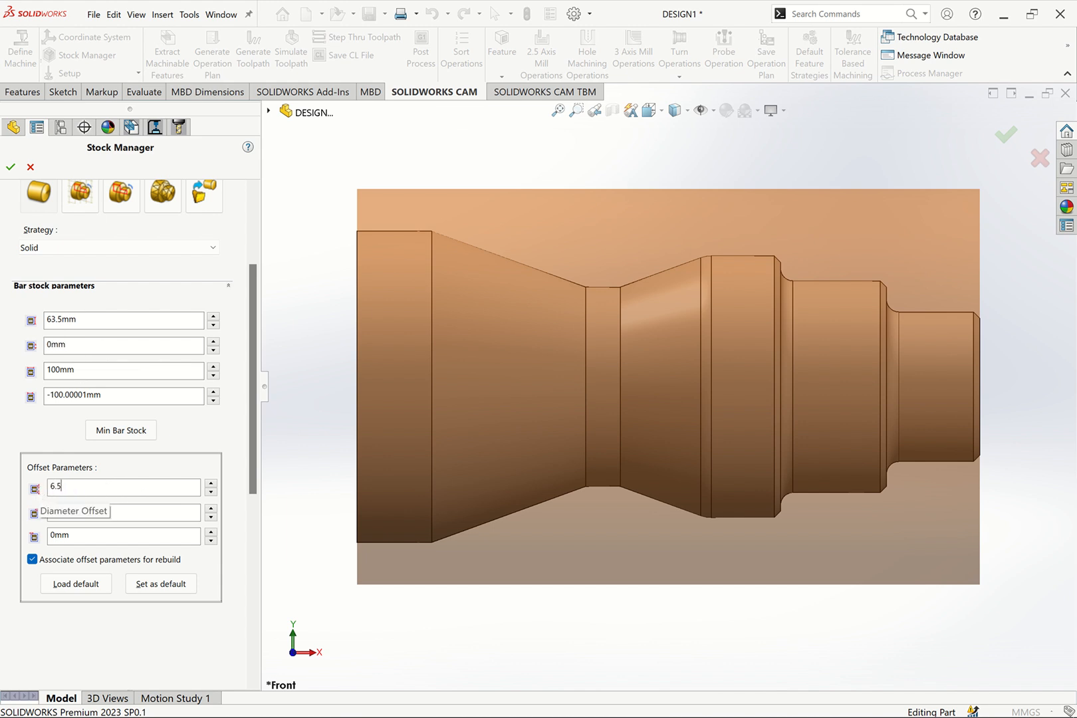
{"action": "left_click", "coordinate": [141, 507]}
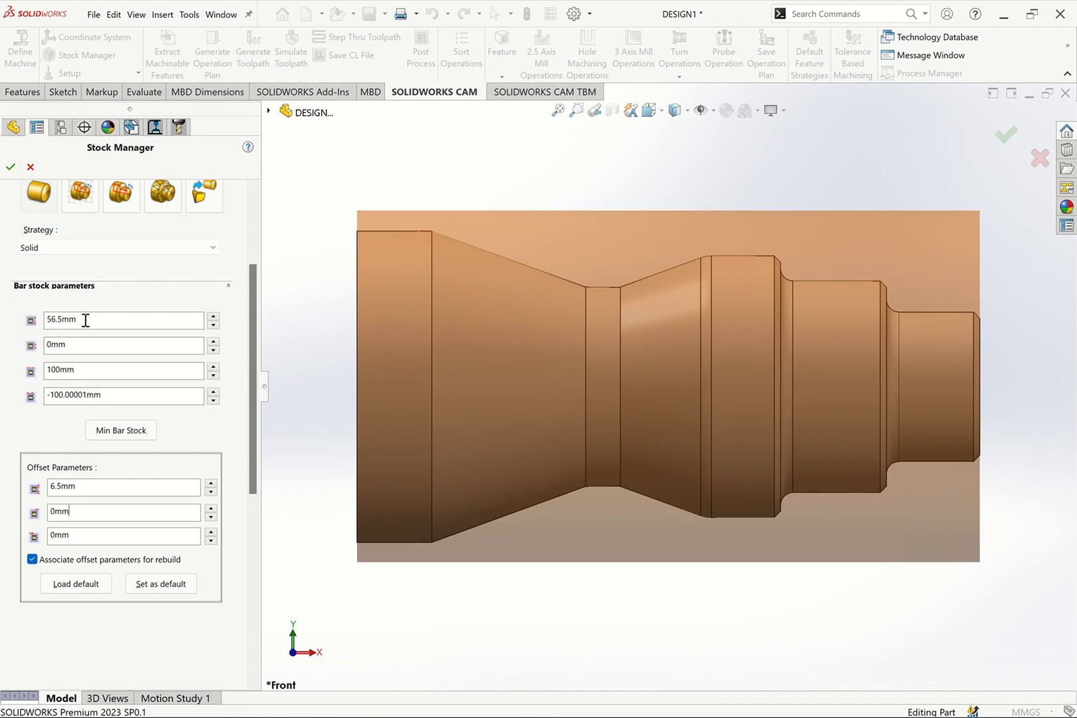
Set the bar stock's diameter offset to 13.5 mm
{"action": "left_click", "coordinate": [56, 487]}
{"action": "type", "text": "13.5"}
{"action": "left_click", "coordinate": [117, 319]}
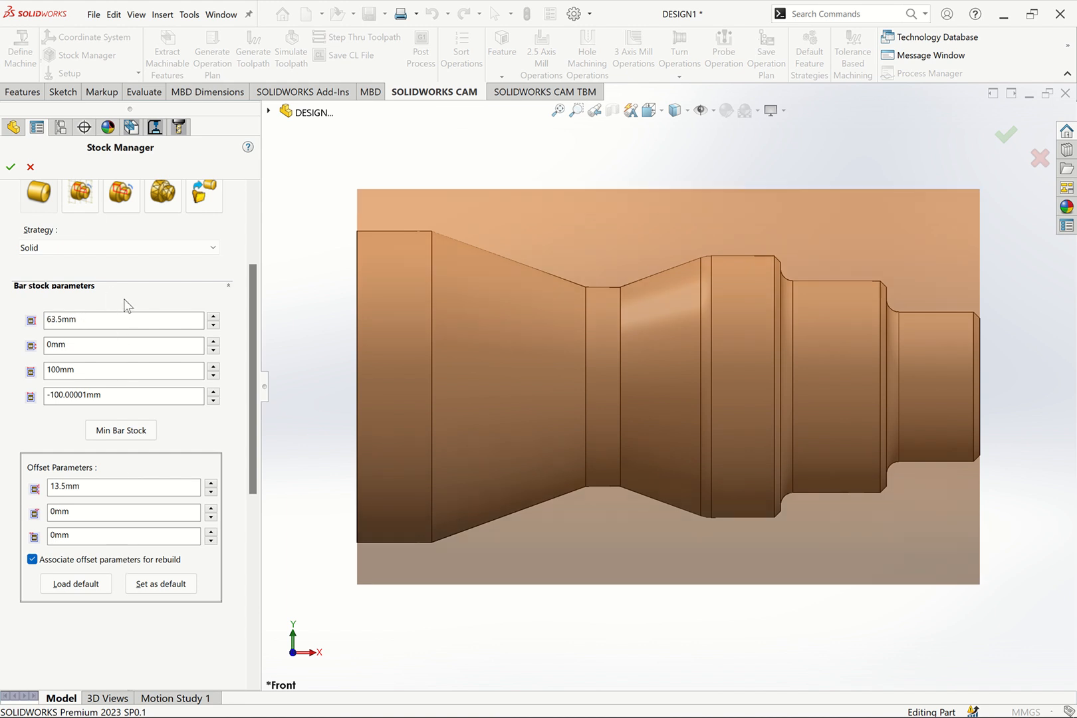
{"action": "left_click", "coordinate": [83, 317]}
Set the front face offset of the bar stock to 2 mm
{"action": "left_click", "coordinate": [66, 512]}
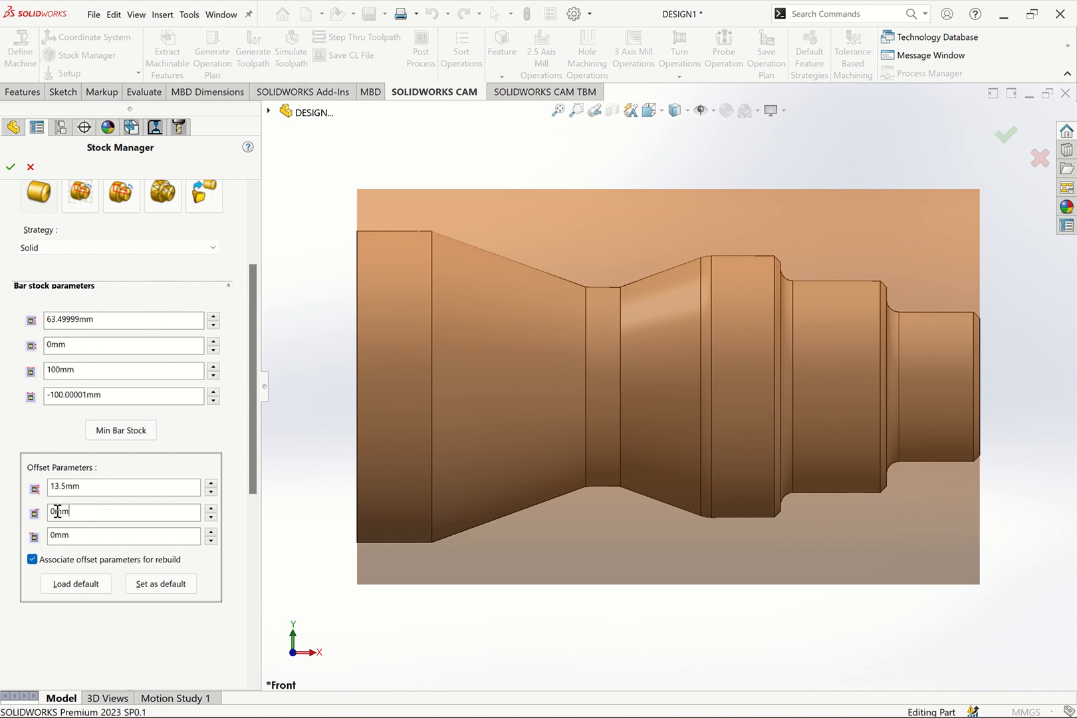
{"action": "type", "text": "2"}
{"action": "left_click", "coordinate": [110, 539]}
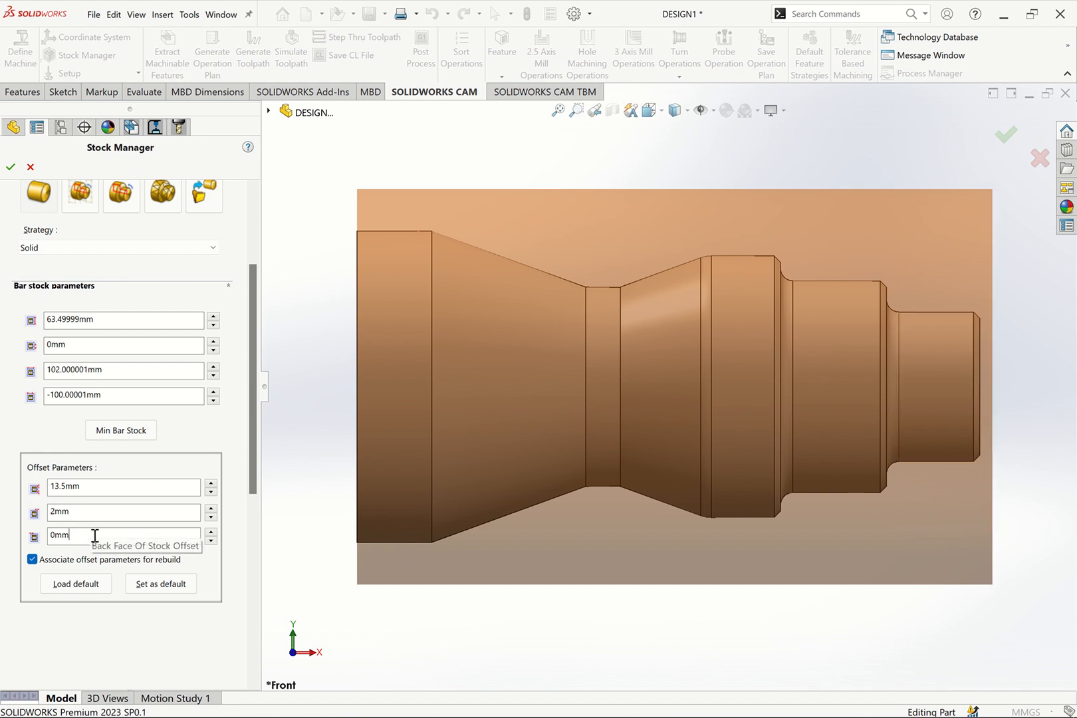
Try a back face of stock offset of 20 mm, and settle on 30 mm
{"action": "left_click", "coordinate": [48, 535]}
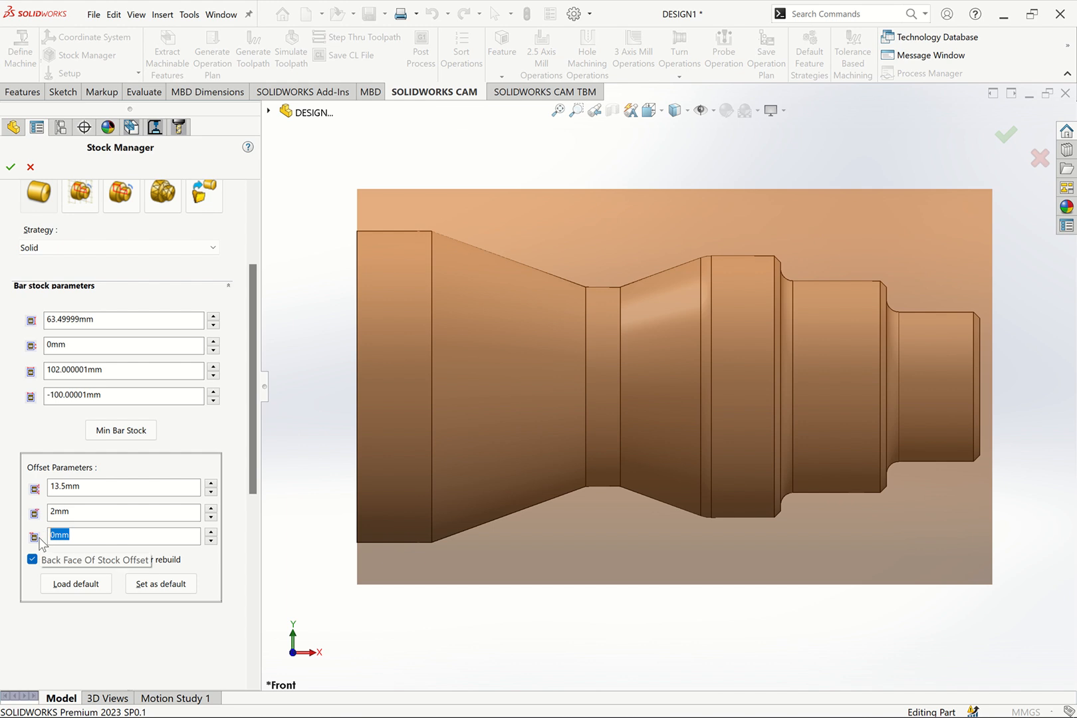
{"action": "type", "text": "20"}
{"action": "left_click", "coordinate": [79, 510]}
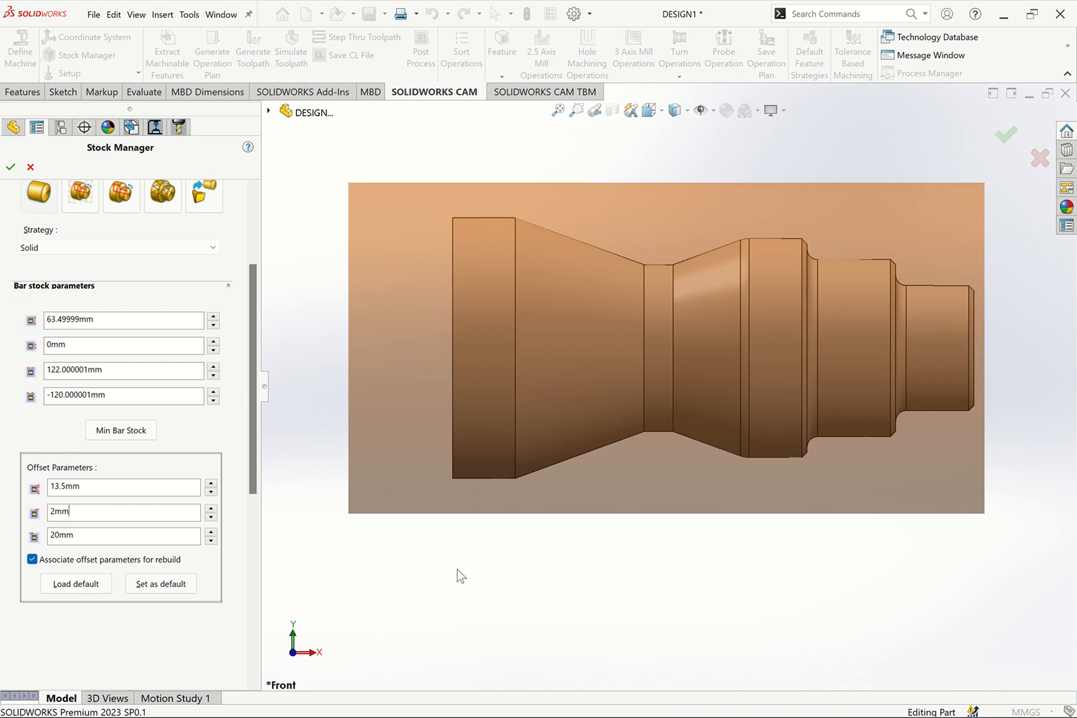
{"action": "double_click", "coordinate": [61, 535]}
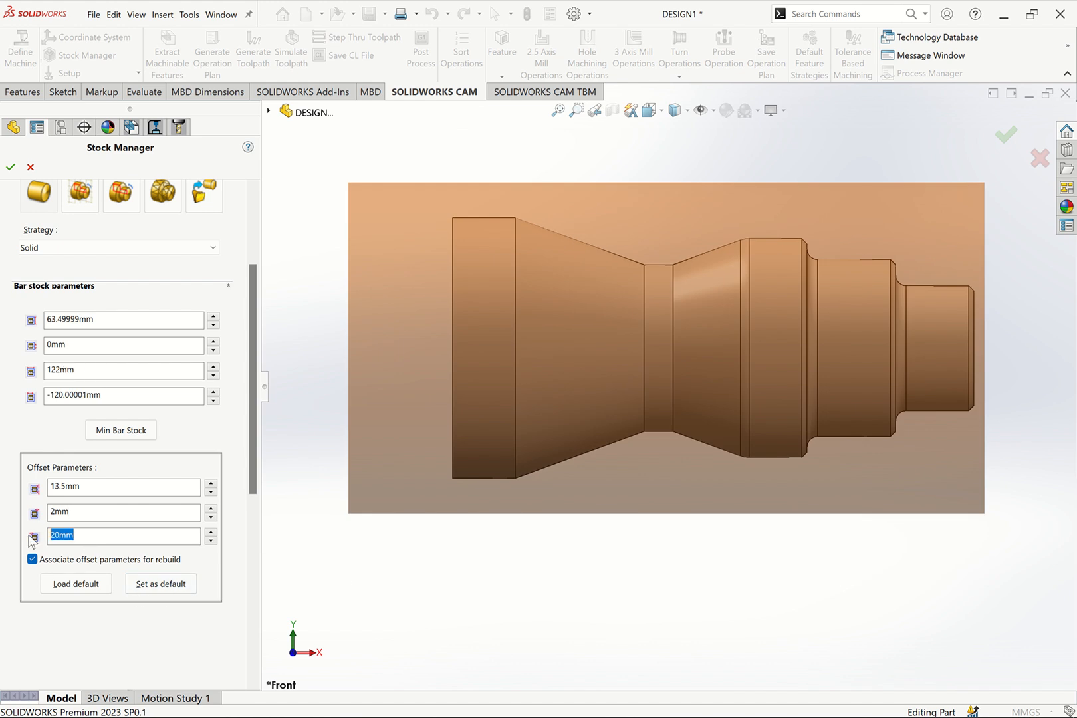
{"action": "type", "text": "30"}
{"action": "left_click", "coordinate": [97, 508]}
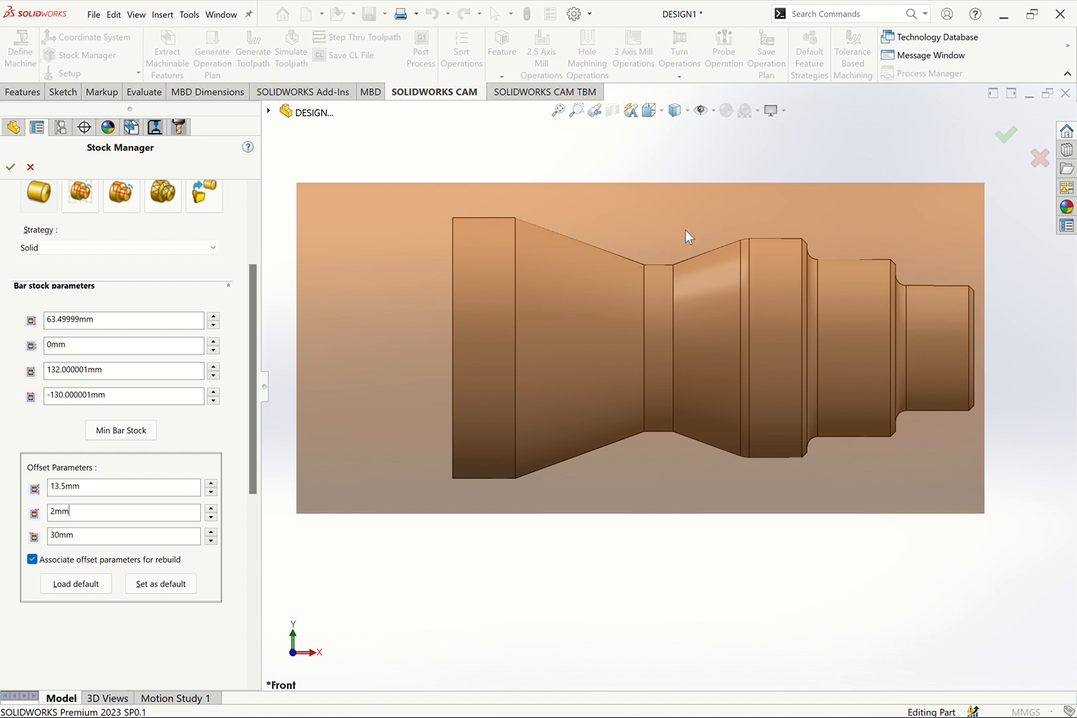
{"action": "left_click", "coordinate": [688, 353]}
Set the bar stock's length to 132 mm and its back of stock absolute position to -130 mm, and accept the stock
{"action": "left_click", "coordinate": [121, 372]}
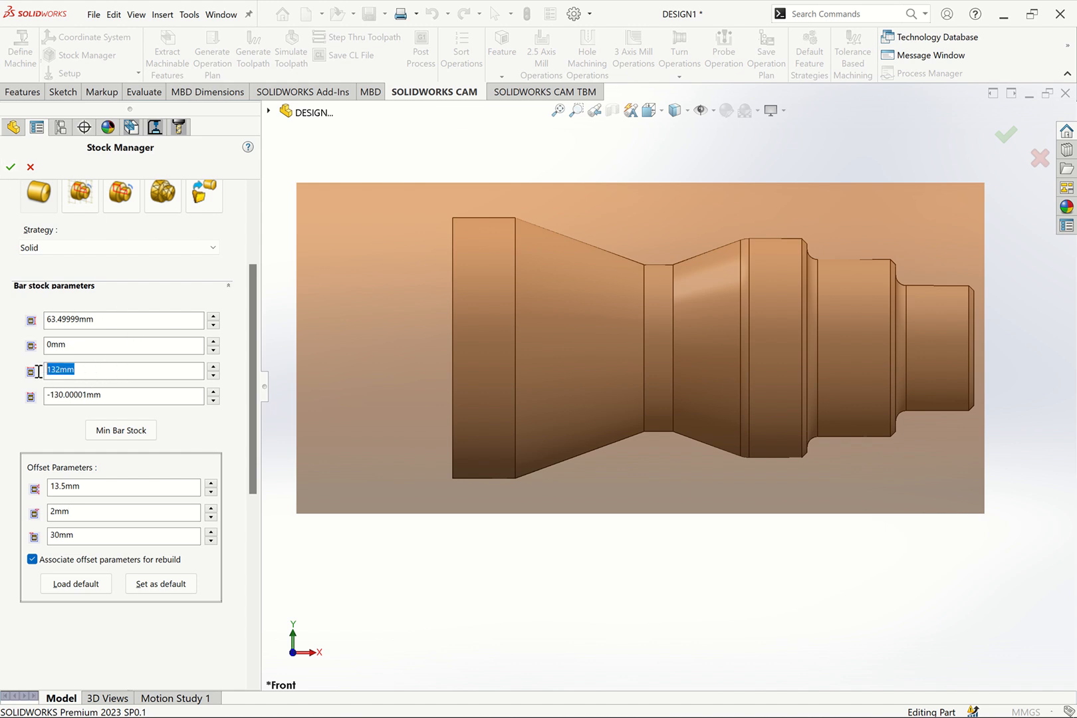
{"action": "type", "text": "132"}
{"action": "left_click", "coordinate": [120, 397]}
{"action": "double_click", "coordinate": [79, 397]}
{"action": "type", "text": "-130"}
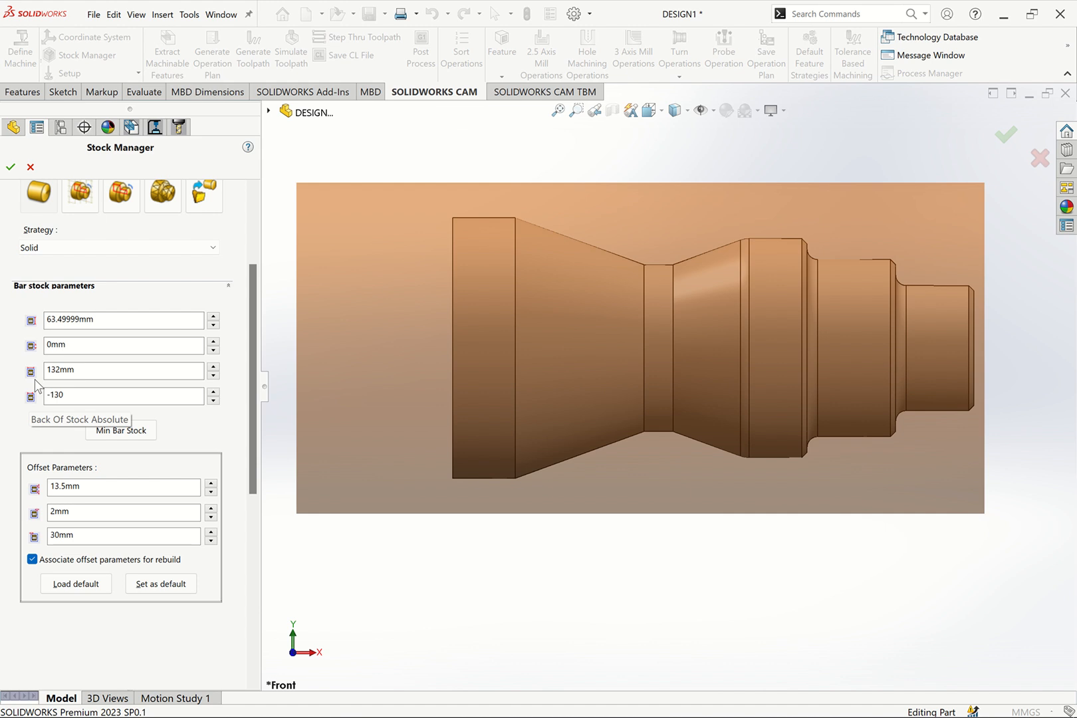
{"action": "key", "text": "Return"}
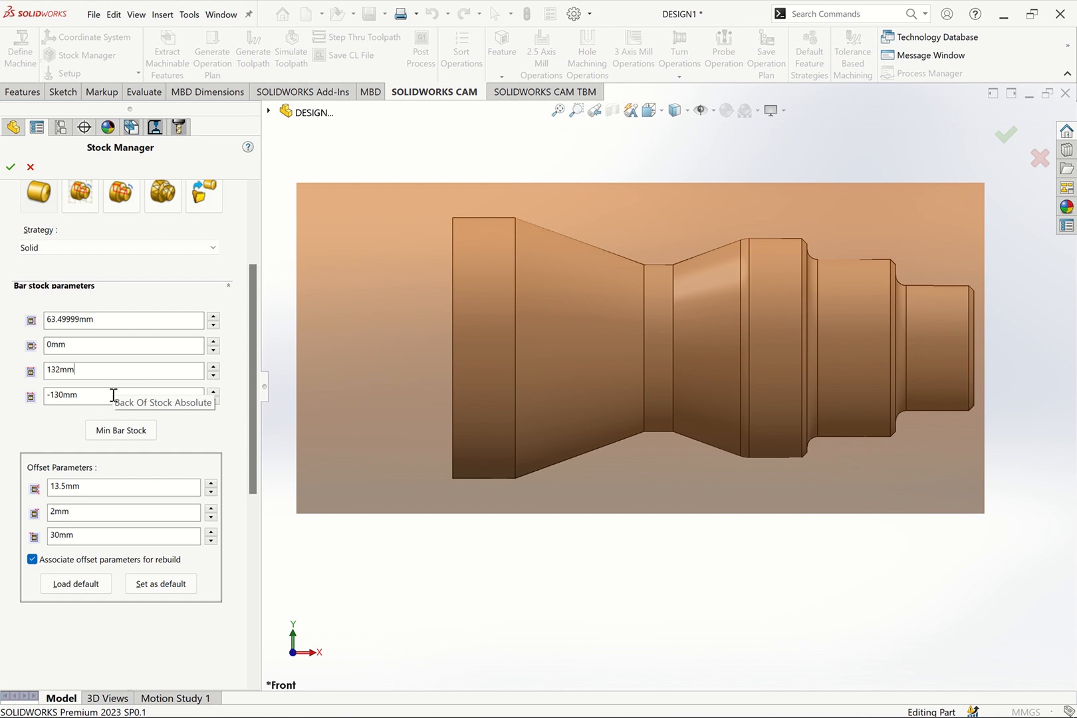
{"action": "left_click", "coordinate": [10, 167]}
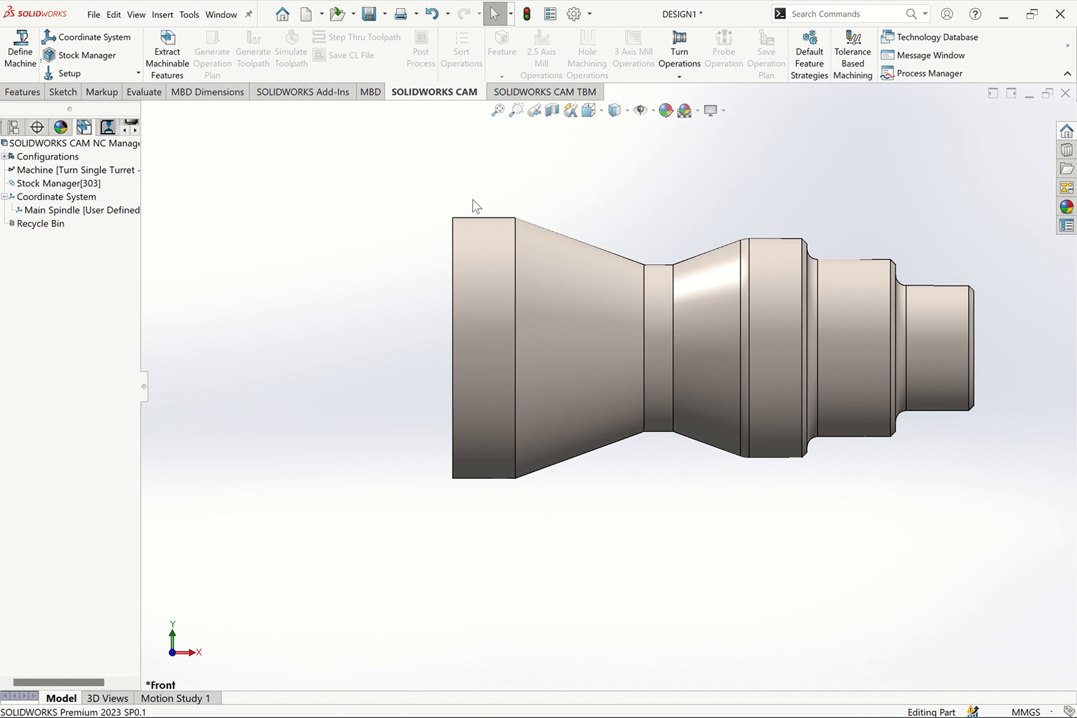
Extract the machinable turning features of the shaft
{"action": "left_click", "coordinate": [680, 77]}
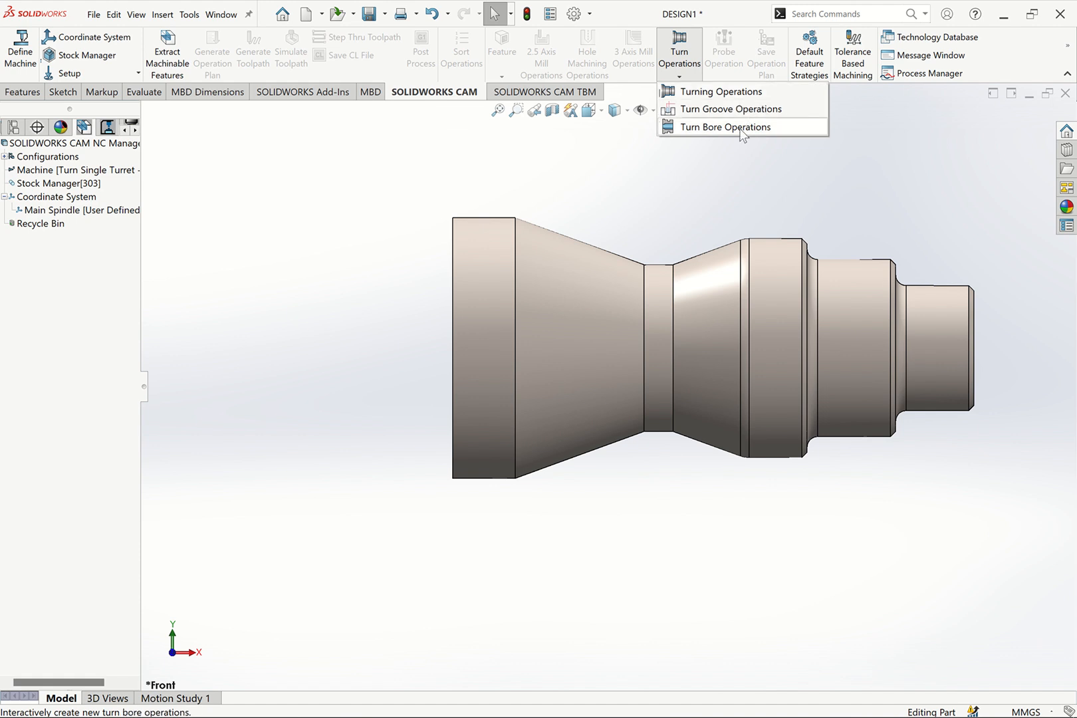
{"action": "left_click", "coordinate": [178, 59]}
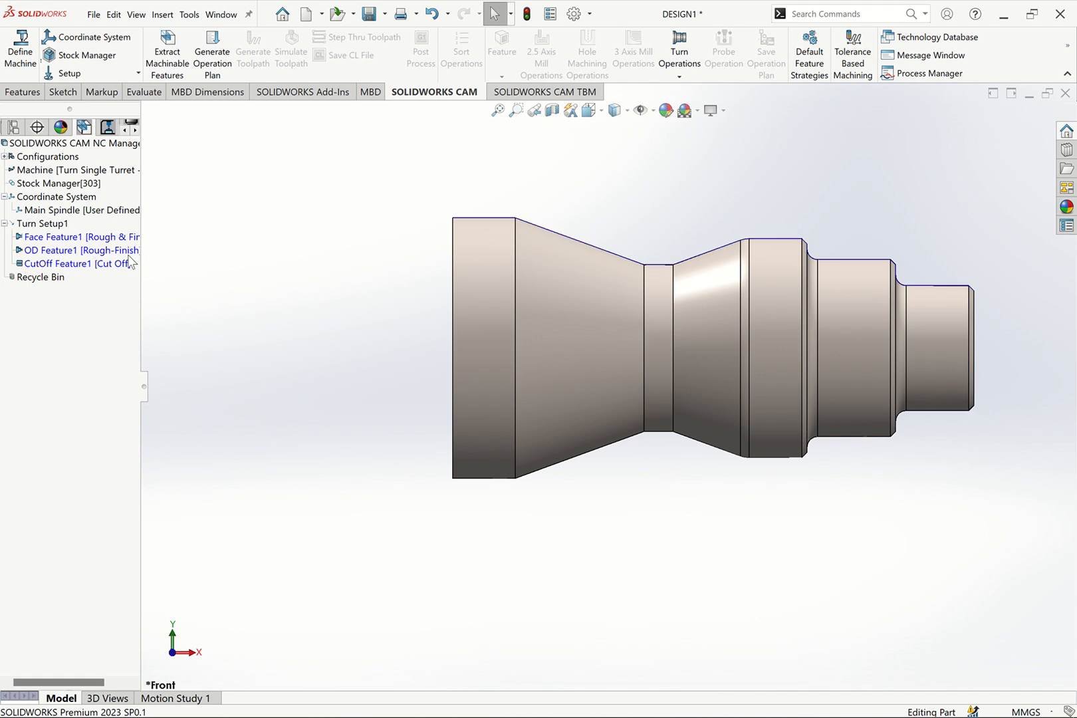
Delete the cut-off feature from Turn Setup1 and recover it from the Recycle Bin
{"action": "left_click", "coordinate": [51, 264]}
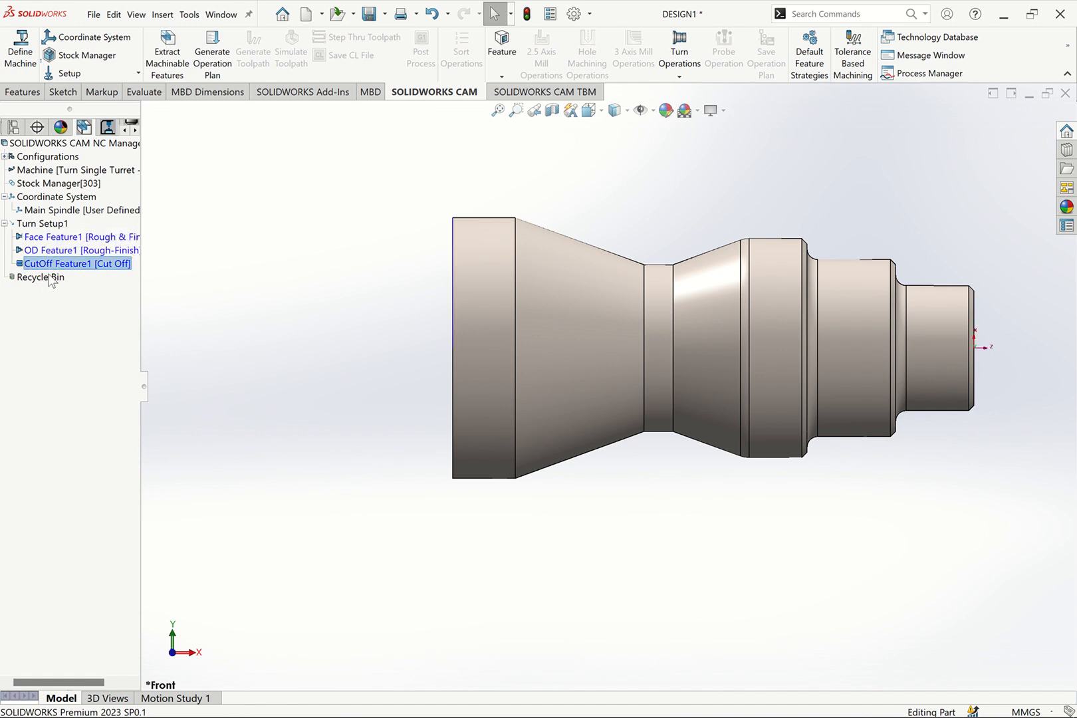
{"action": "right_click", "coordinate": [56, 265]}
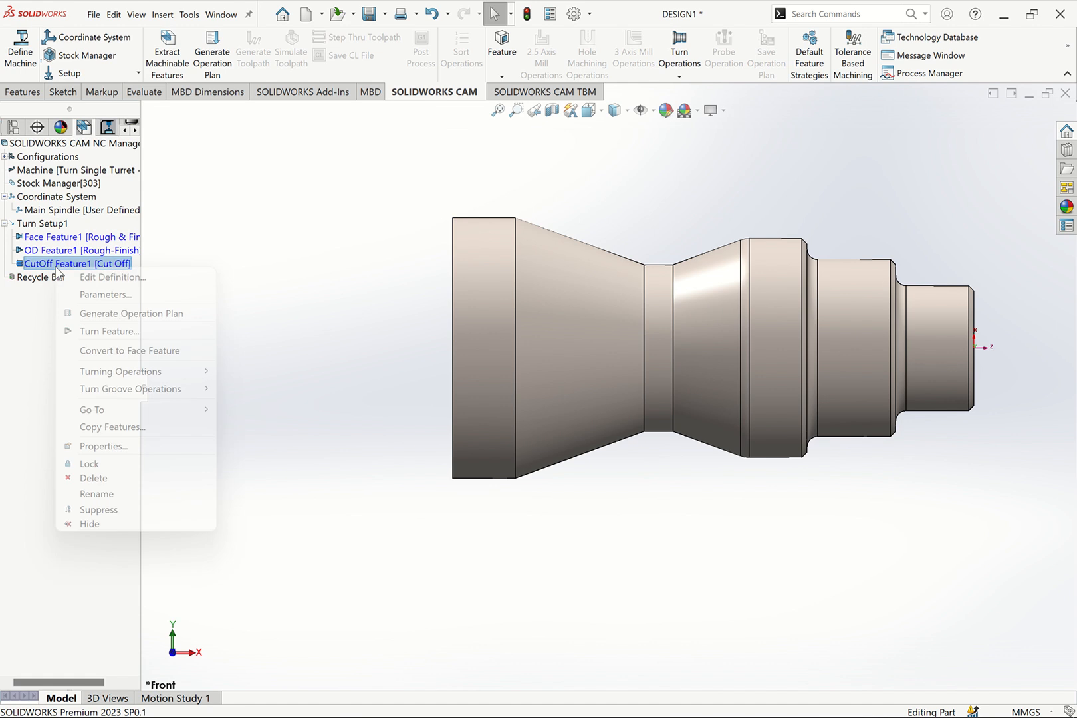
{"action": "left_click", "coordinate": [90, 478]}
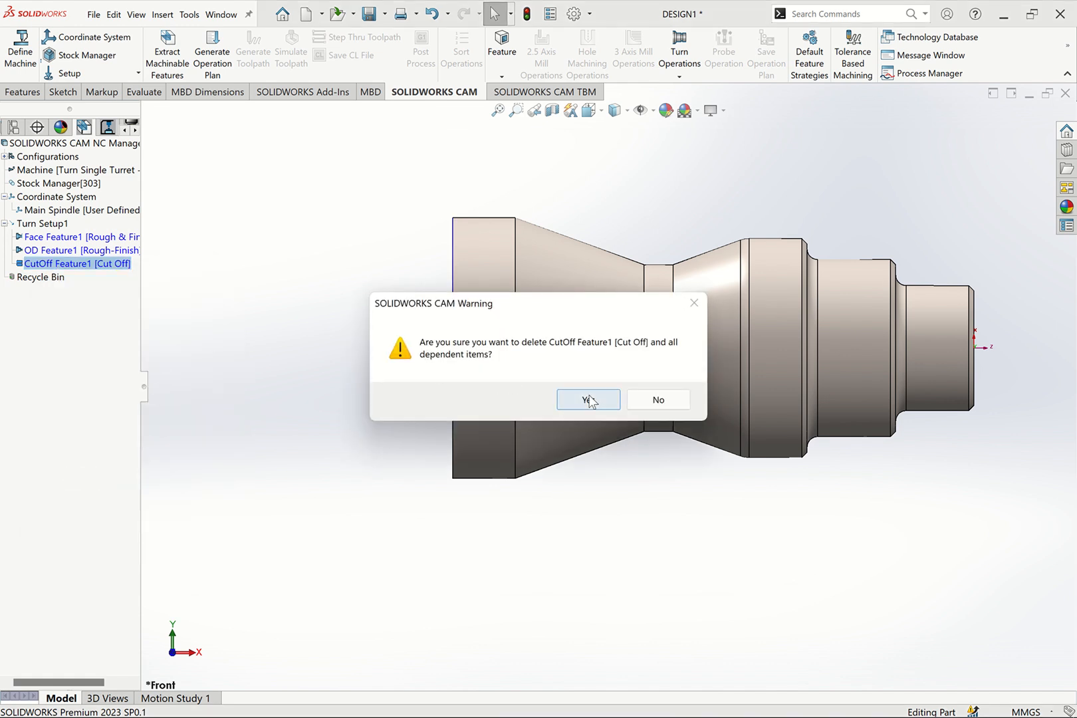
{"action": "left_click", "coordinate": [588, 399]}
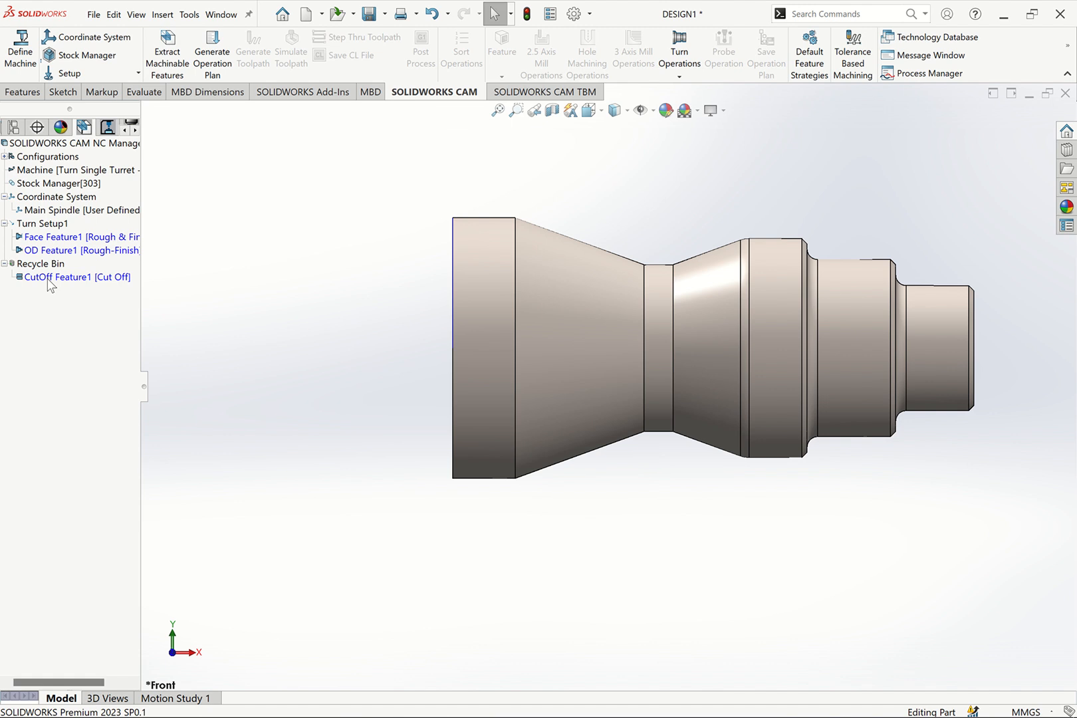
{"action": "right_click", "coordinate": [48, 285]}
{"action": "left_click", "coordinate": [122, 303]}
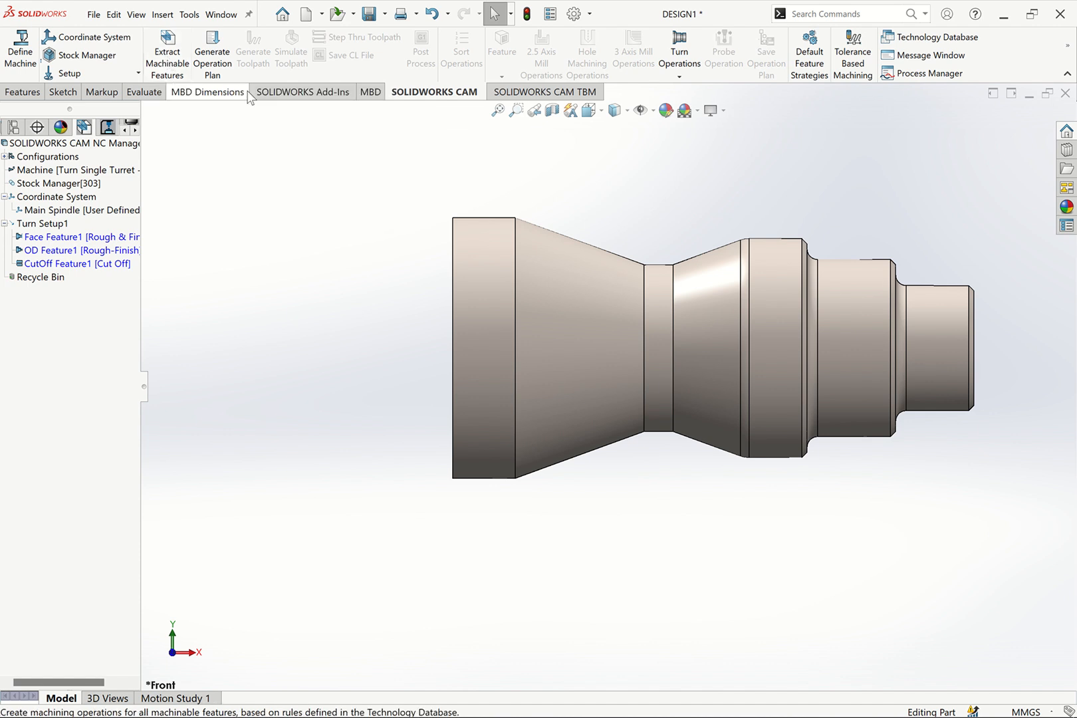
Generate the operation plan for the face, OD and cut-off features in Turn Setup1
{"action": "left_click", "coordinate": [370, 92]}
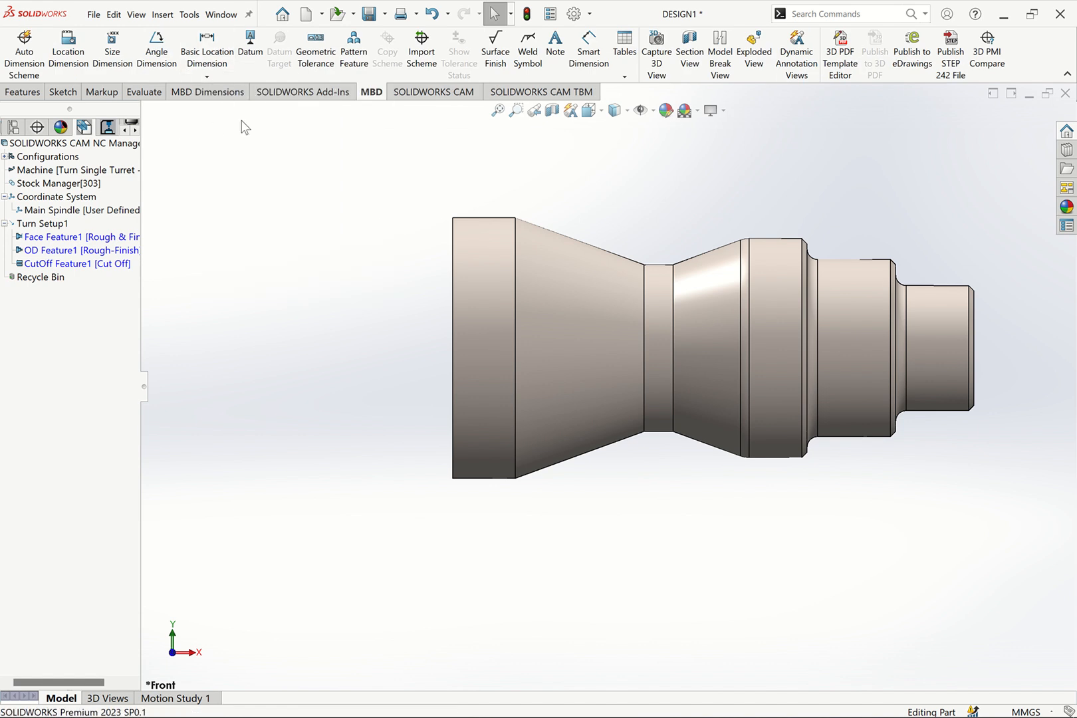
{"action": "left_click", "coordinate": [408, 94]}
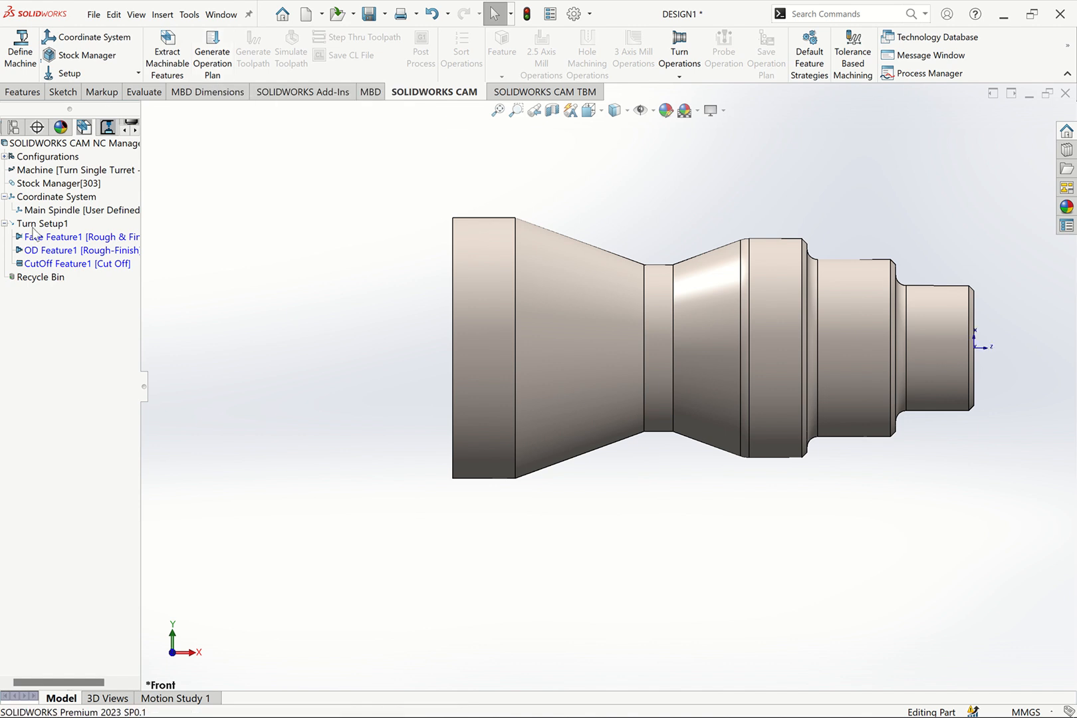
{"action": "left_click", "coordinate": [69, 239]}
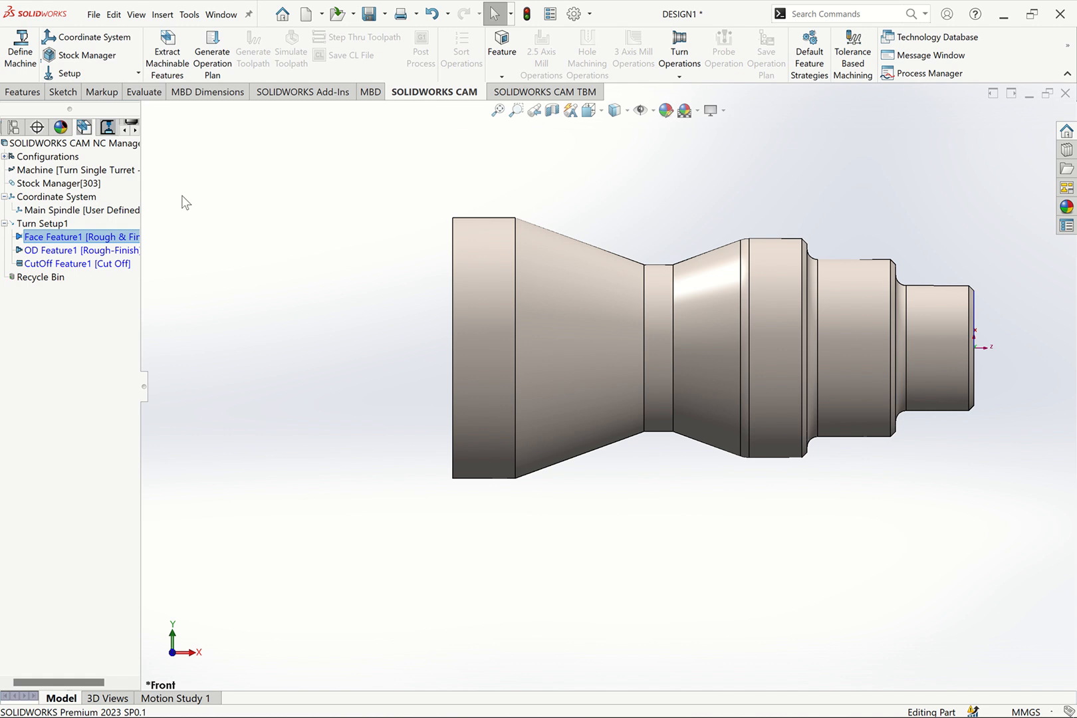
{"action": "left_click", "coordinate": [212, 53]}
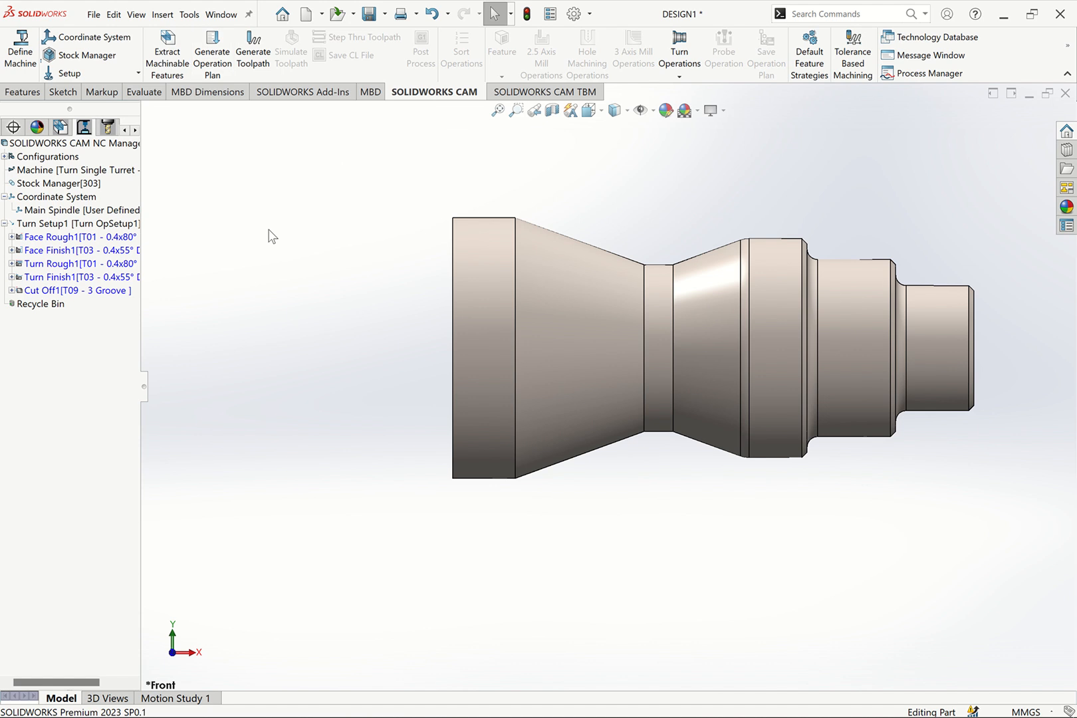
Review the Face Rough1 operation's tool holder, feed and speed, roughing, NC, lead in/out and feature option parameters, and close them without changes
{"action": "right_click", "coordinate": [103, 241]}
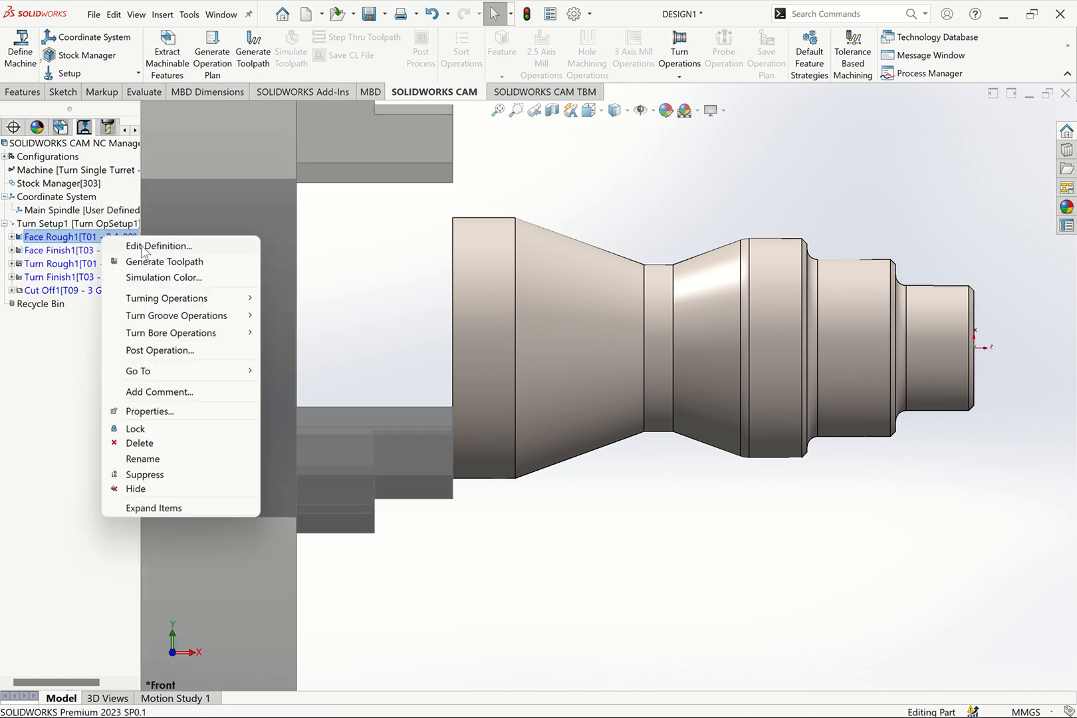
{"action": "left_click", "coordinate": [222, 246]}
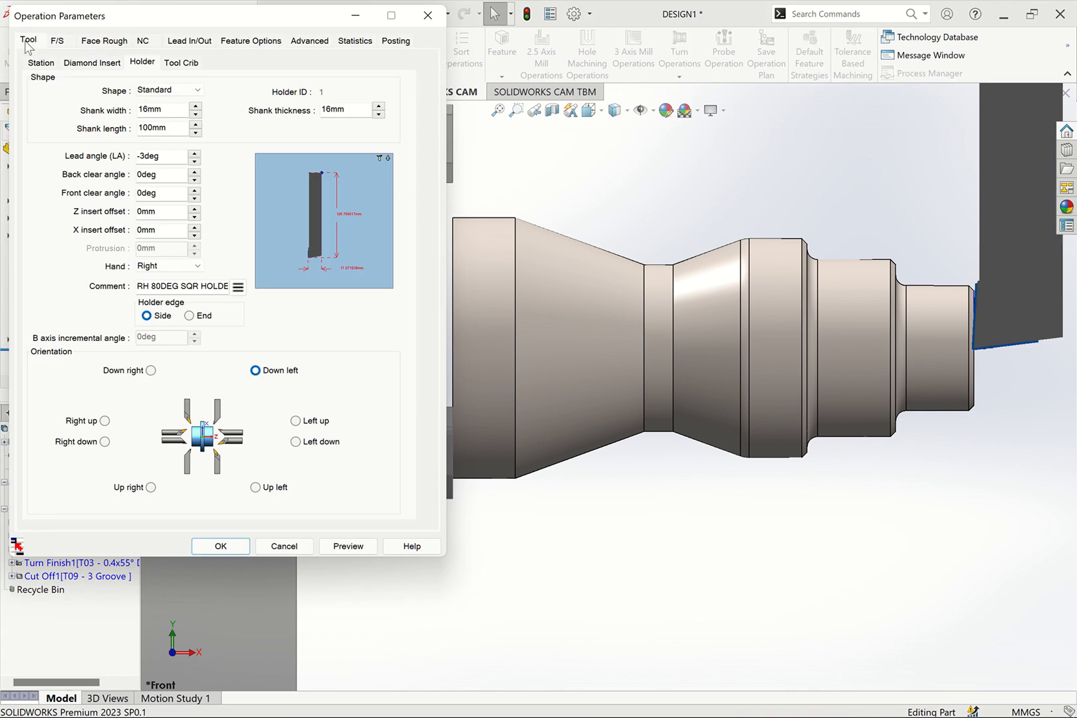
{"action": "left_click", "coordinate": [58, 42]}
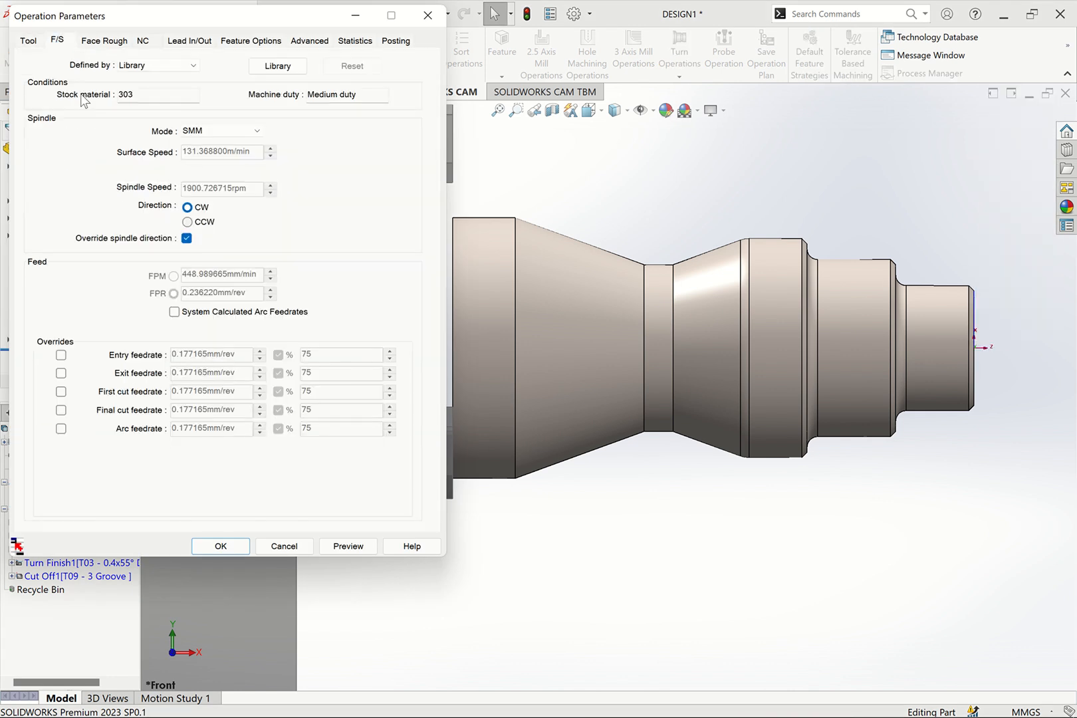
{"action": "left_click", "coordinate": [111, 42]}
{"action": "left_click", "coordinate": [142, 41]}
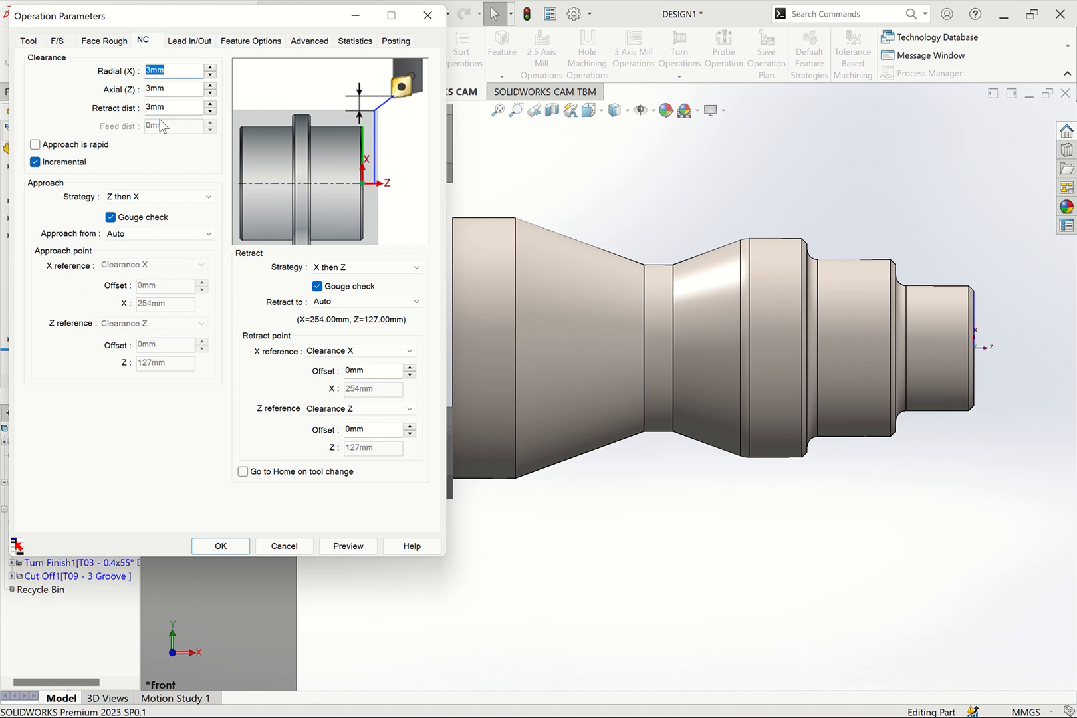
{"action": "left_click", "coordinate": [193, 43]}
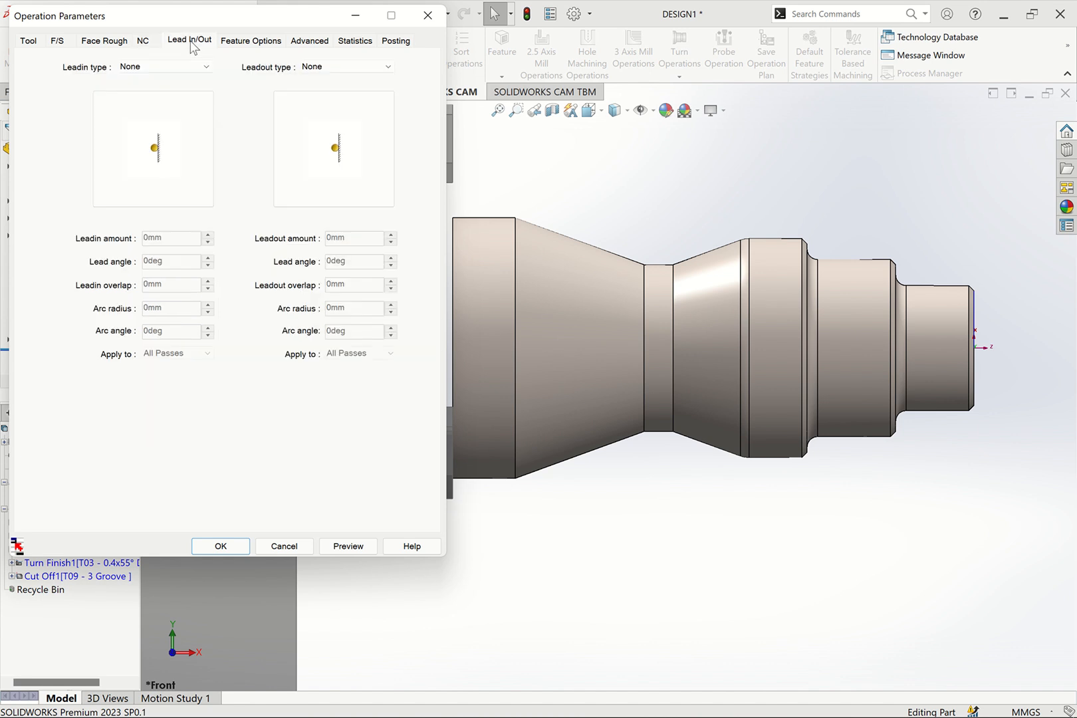
{"action": "left_click", "coordinate": [235, 42]}
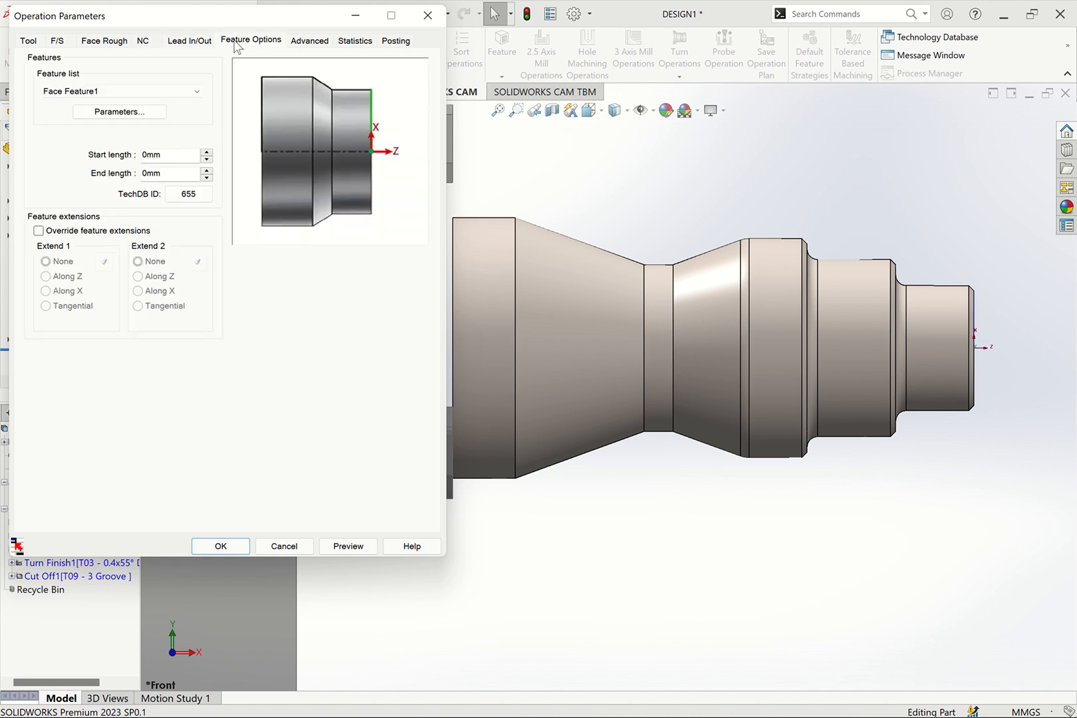
{"action": "left_click", "coordinate": [427, 15]}
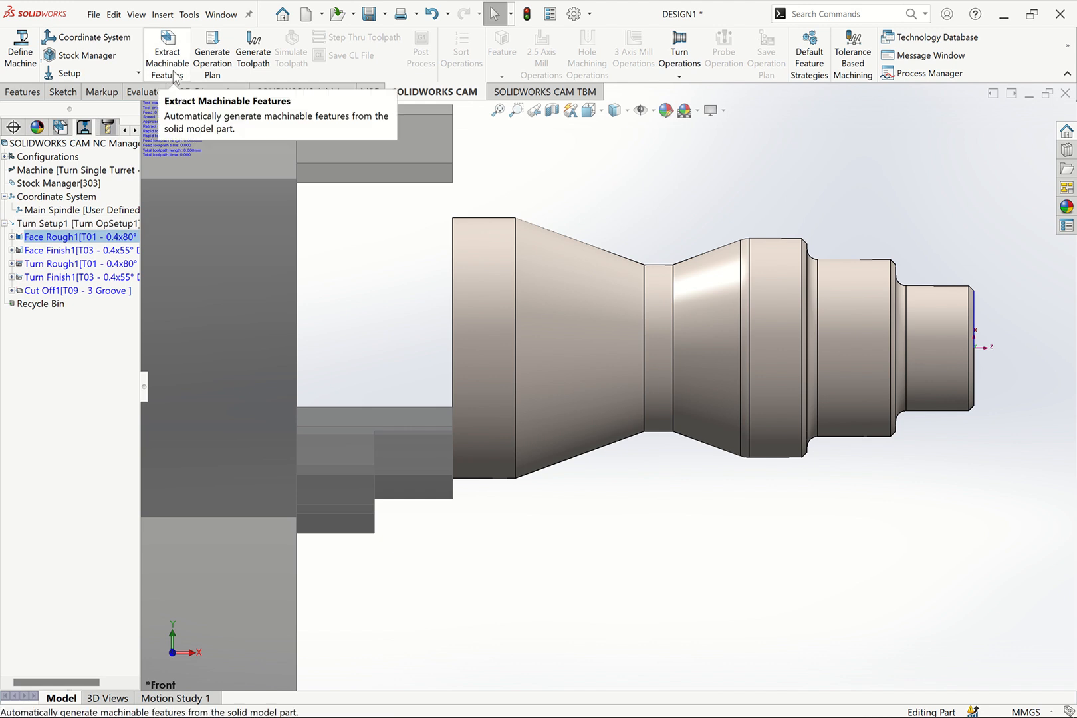
Go through the five operations of Turn Setup1 and generate the toolpaths for all of them
{"action": "left_click", "coordinate": [100, 238]}
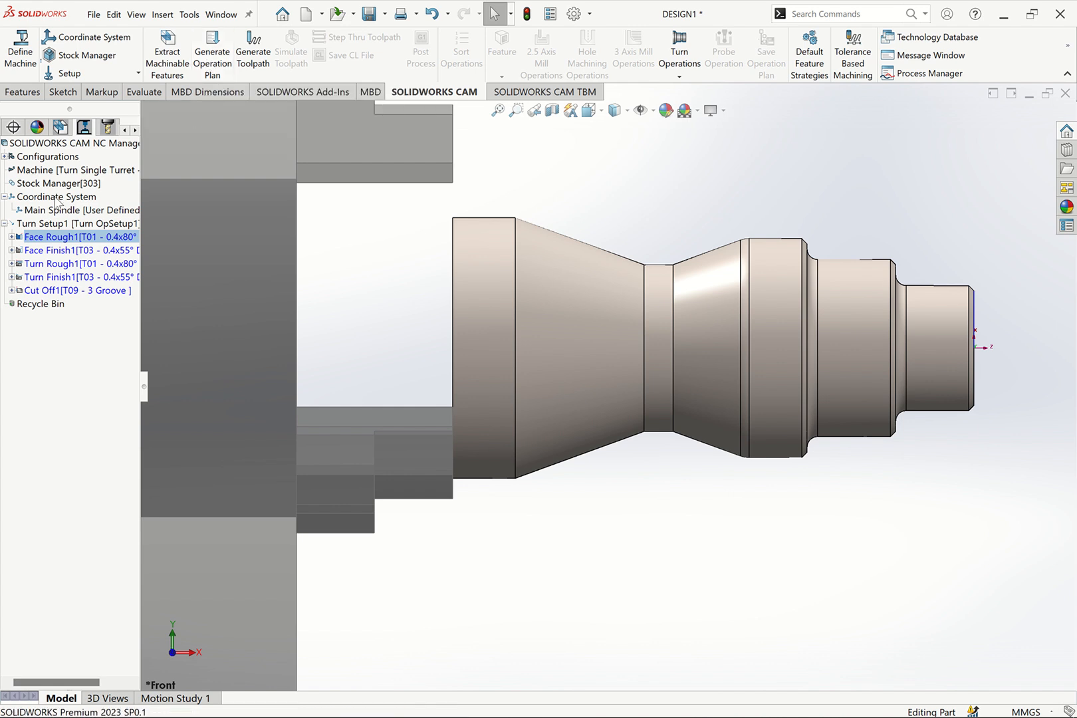
{"action": "left_click", "coordinate": [59, 250]}
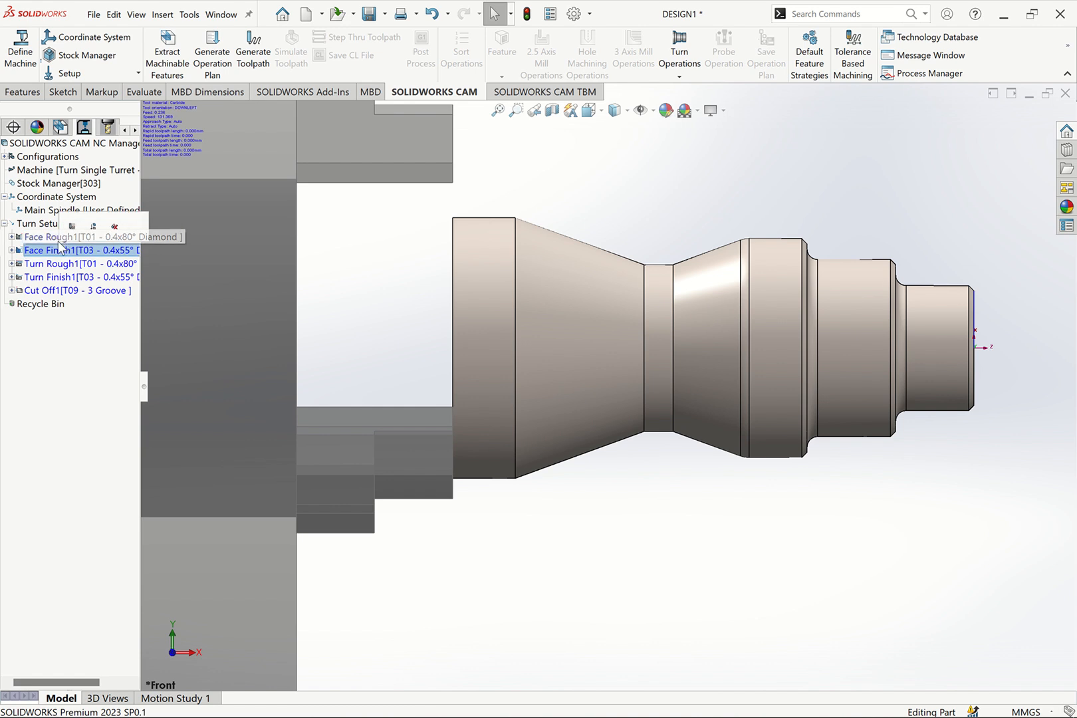
{"action": "left_click", "coordinate": [59, 264]}
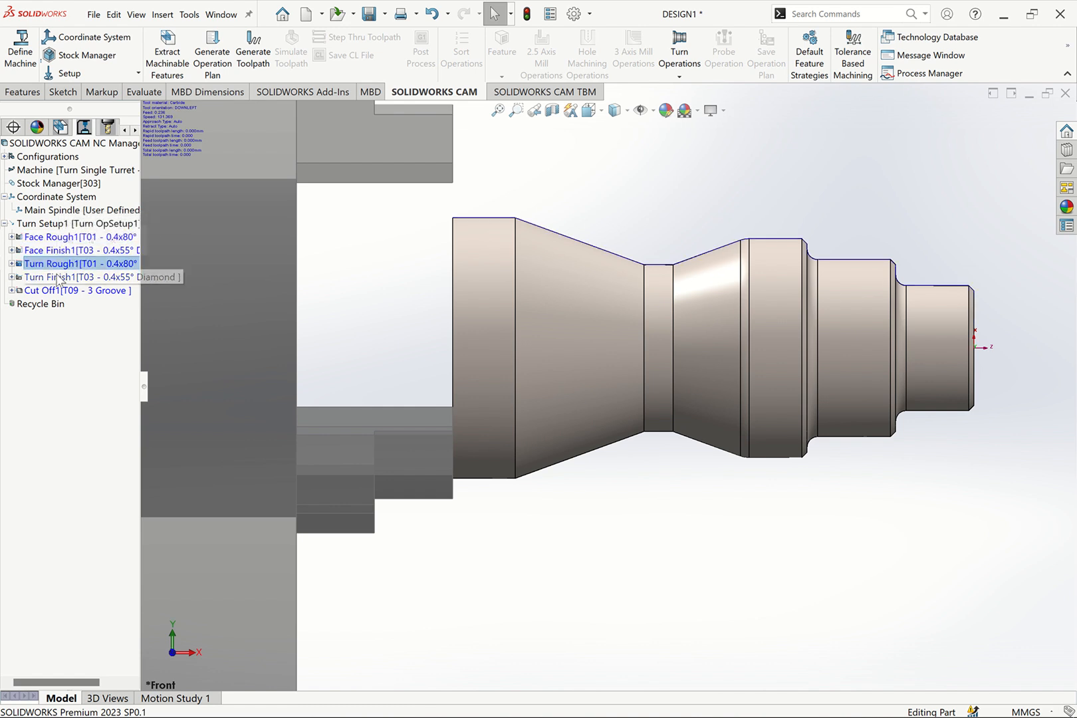
{"action": "left_click", "coordinate": [59, 278]}
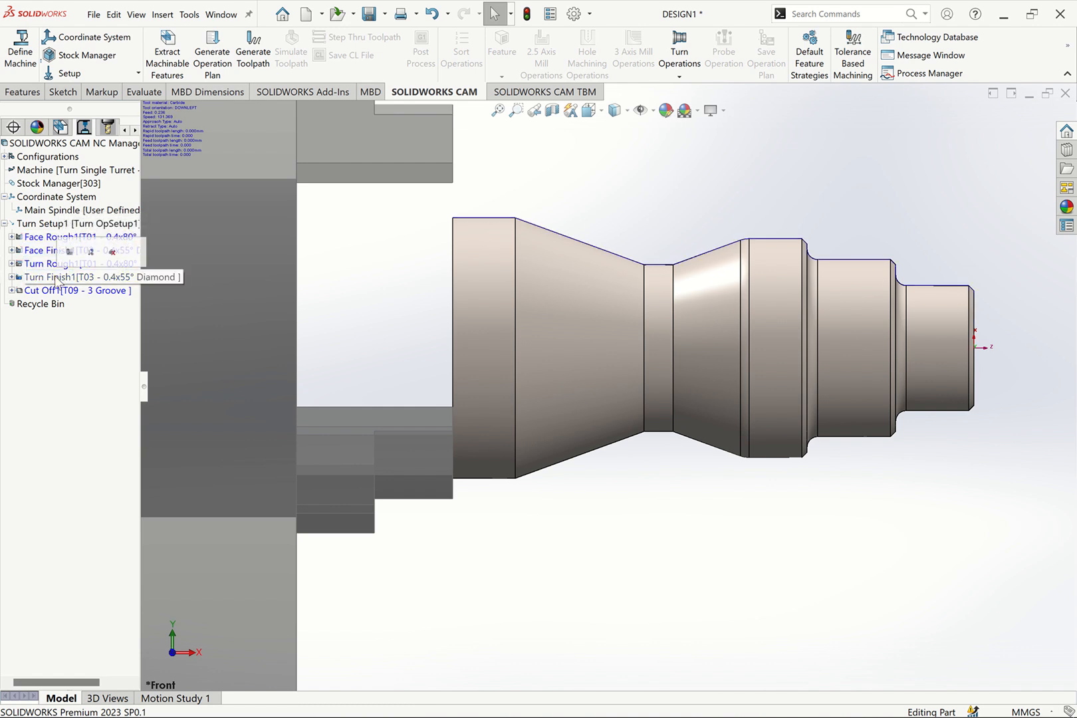
{"action": "left_click", "coordinate": [53, 291]}
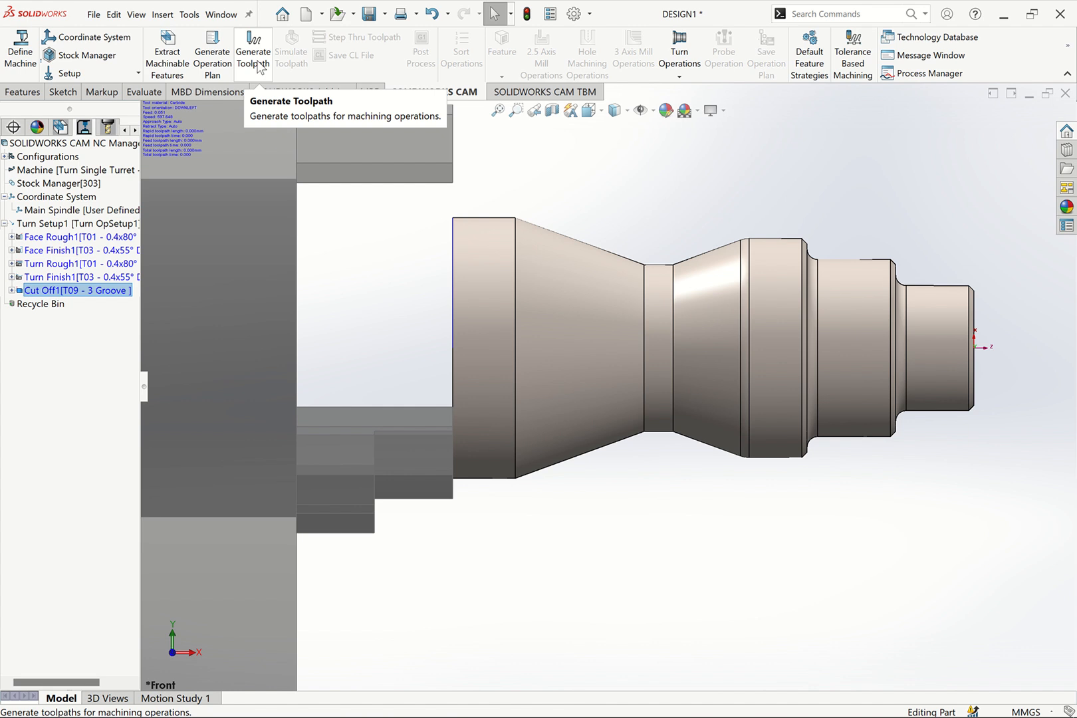
{"action": "left_click", "coordinate": [257, 67]}
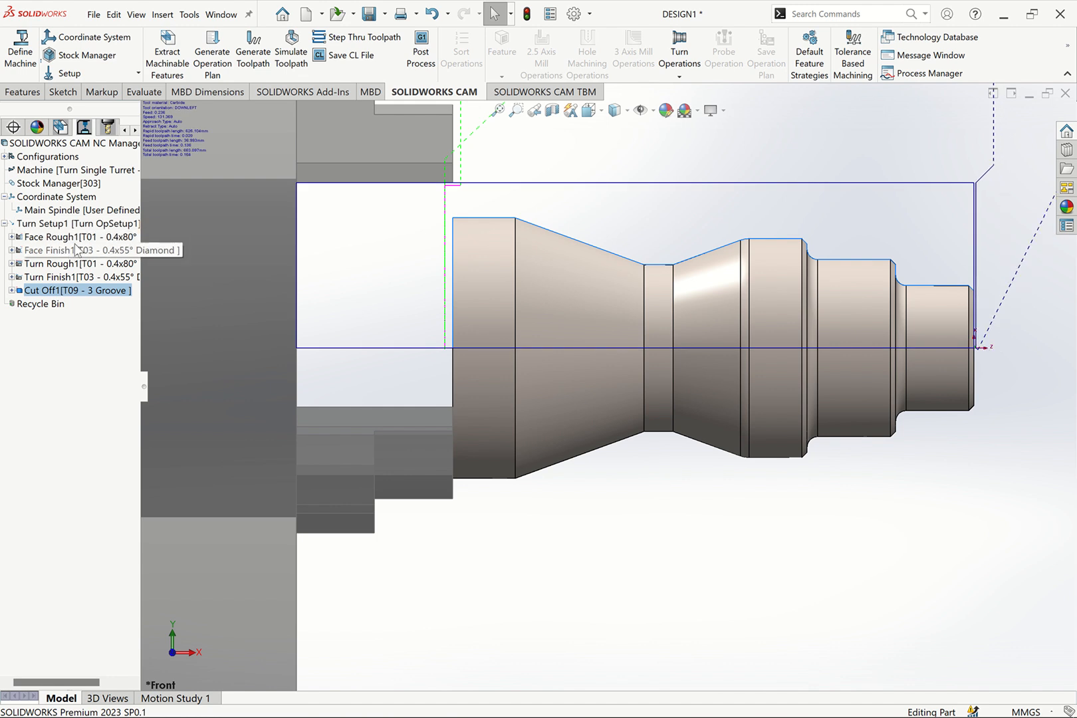
Examine the toolpaths of the Face Rough1, Face Finish1, Turn Rough1 and Turn Finish1 operations and their clearance to the chuck
{"action": "left_click", "coordinate": [76, 240]}
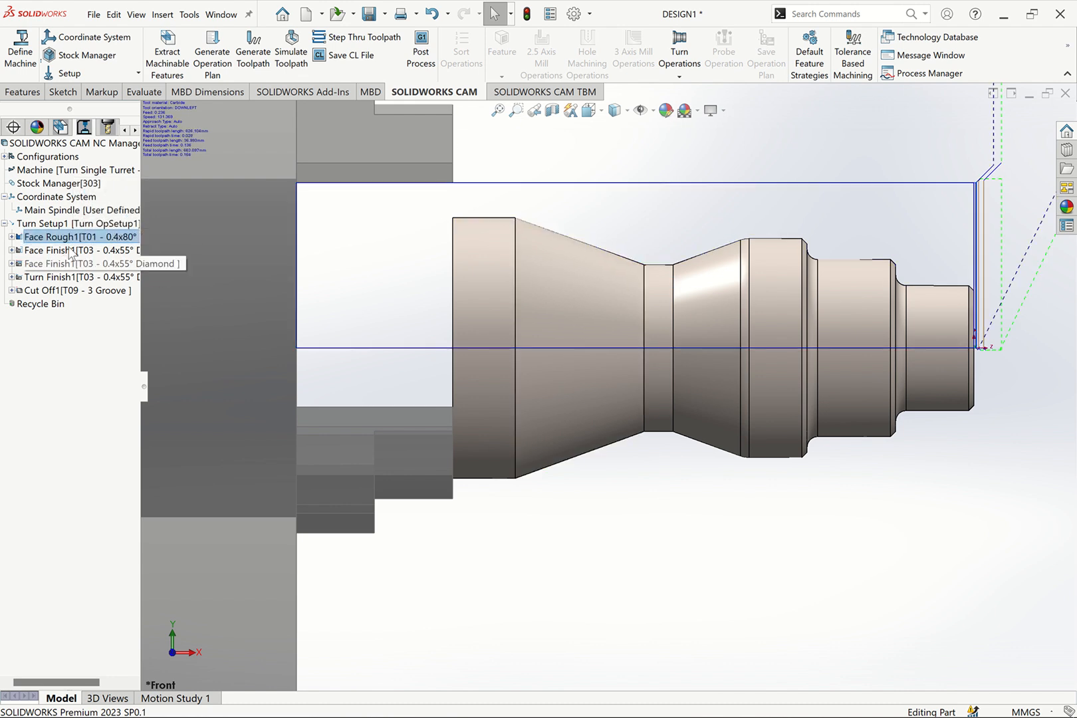
{"action": "left_click", "coordinate": [64, 253]}
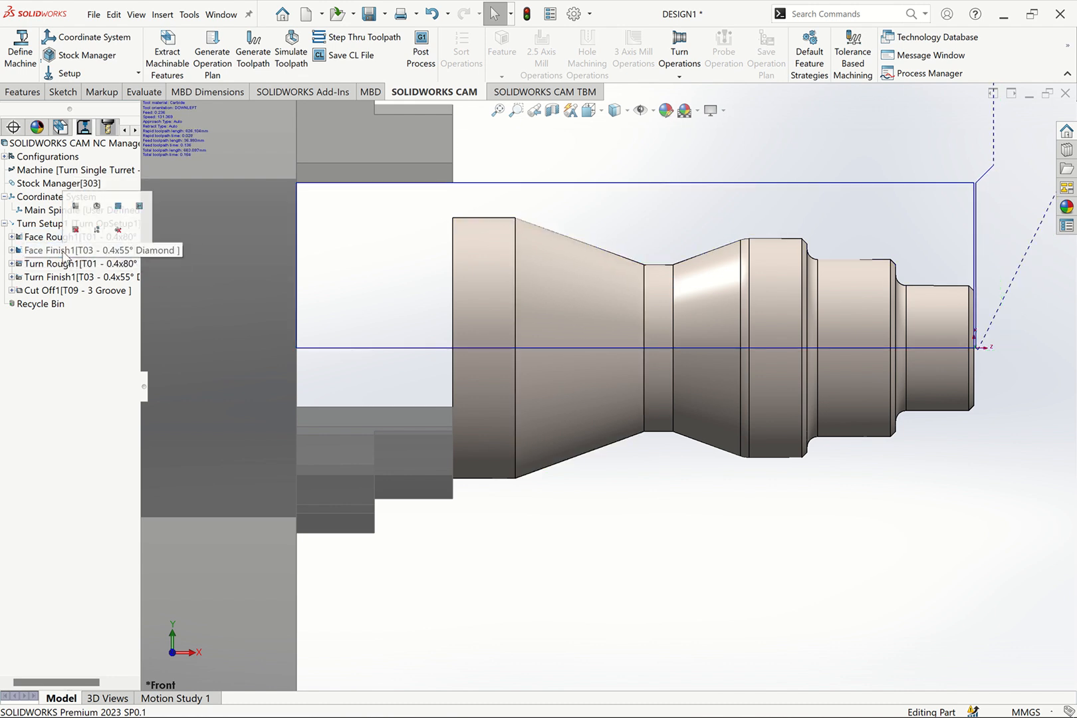
{"action": "left_click", "coordinate": [48, 266]}
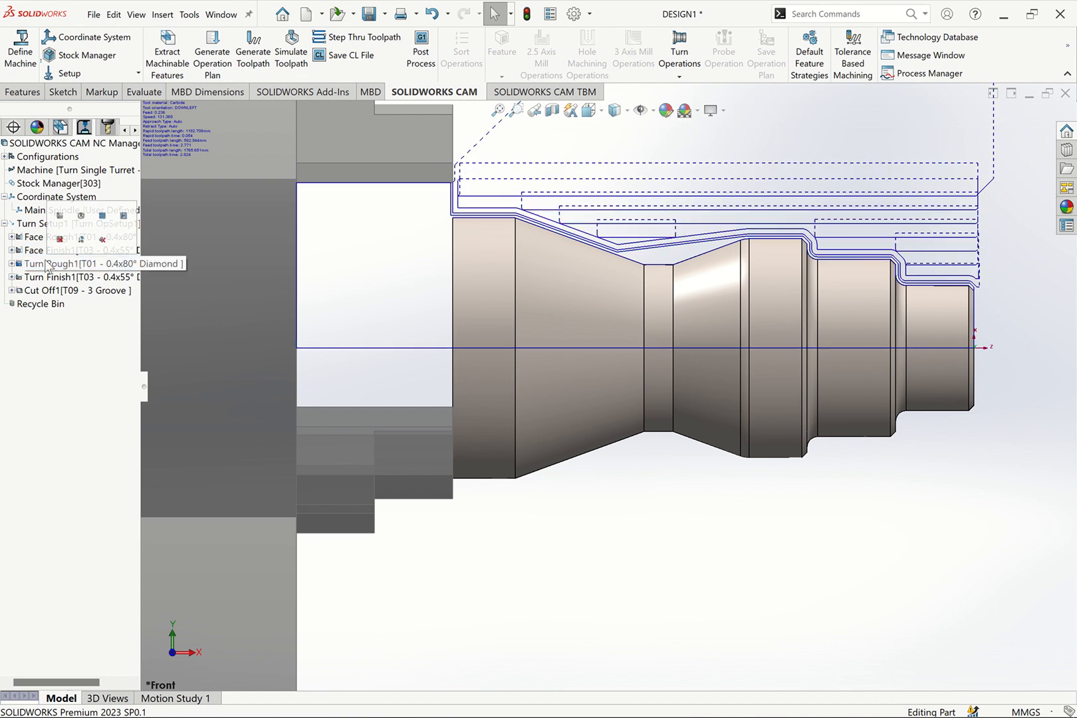
{"action": "left_click", "coordinate": [40, 278]}
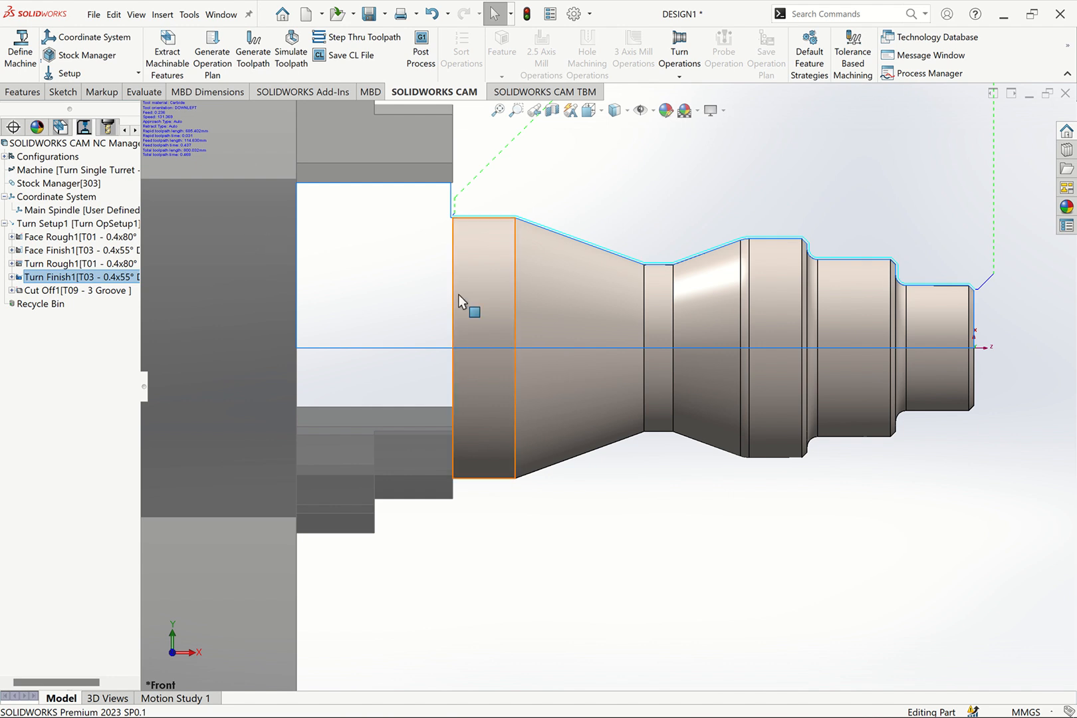
{"action": "scroll", "coordinate": [459, 295], "scroll_direction": "up", "scroll_amount": 3}
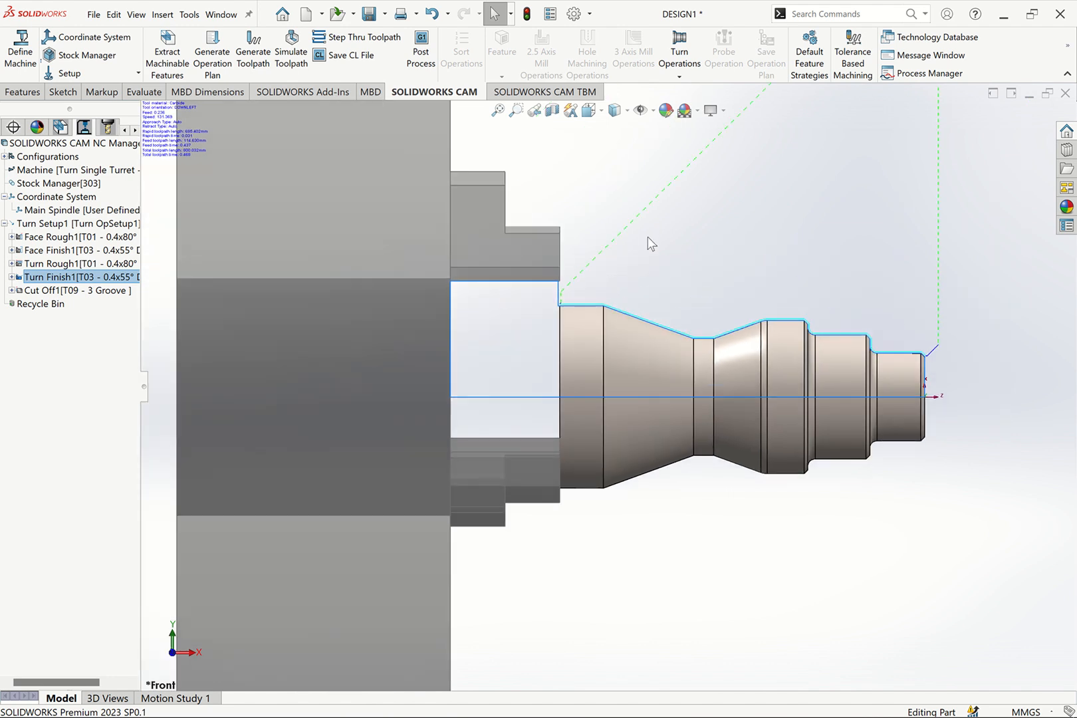
{"action": "key", "text": "ctrl+7"}
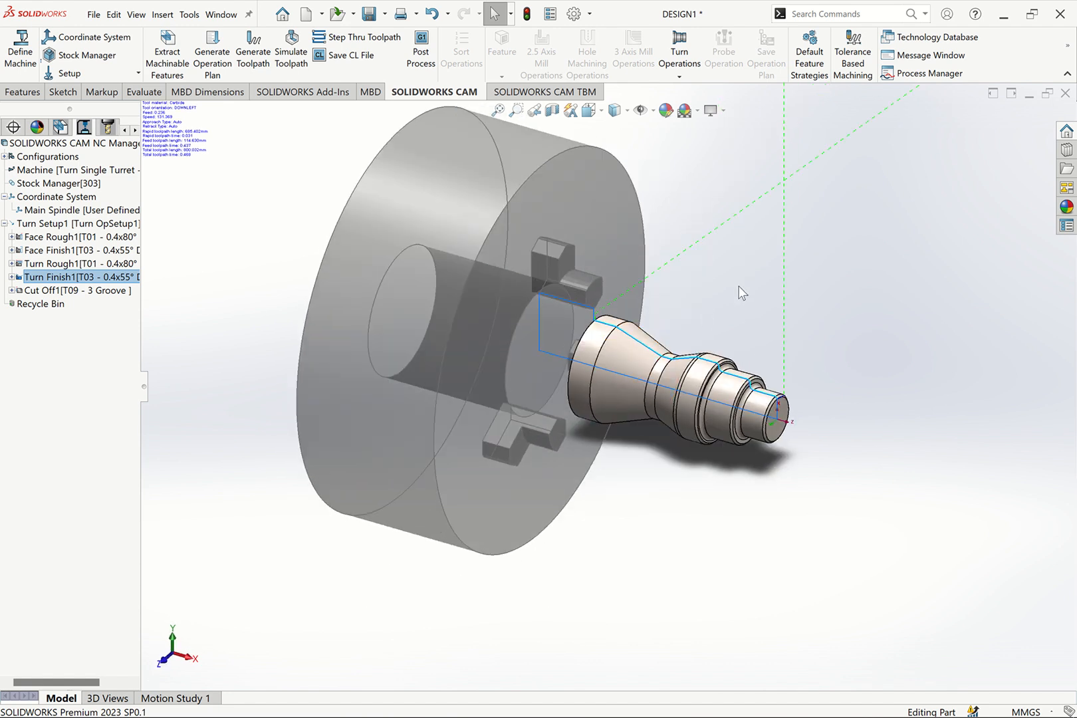
{"action": "middle_click_drag", "start_coordinate": [739, 278], "coordinate": [788, 240]}
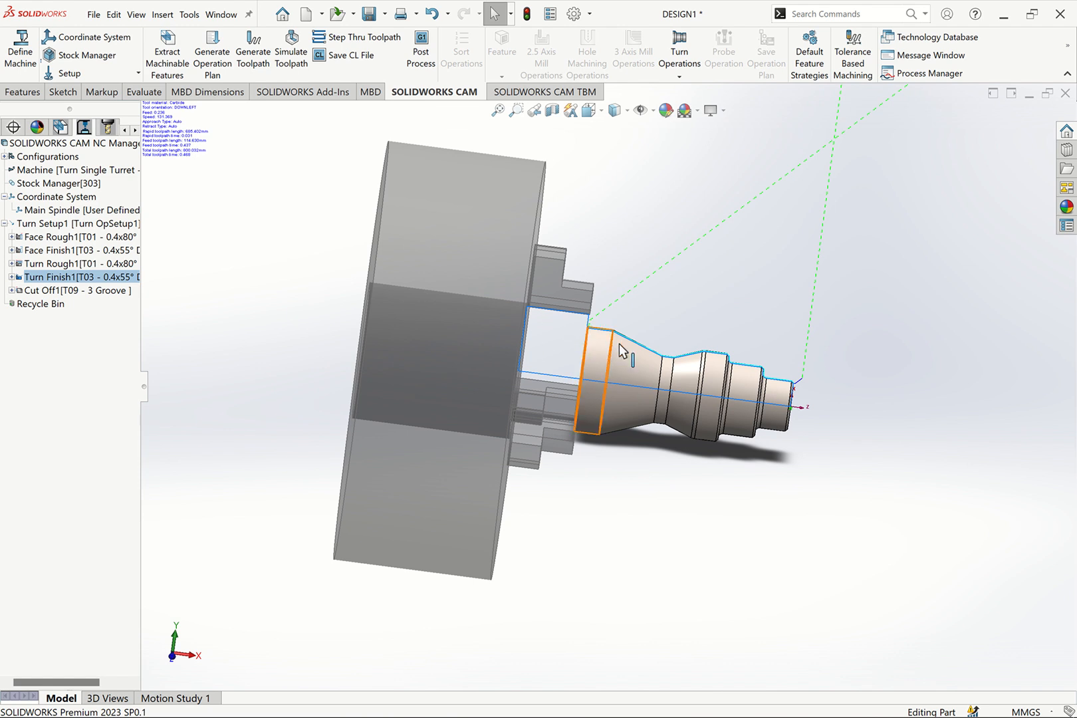
Set the bar stock's offset at the chuck-side end to 50 mm and rebuild the affected CAM items
{"action": "left_click", "coordinate": [56, 188]}
{"action": "right_click", "coordinate": [55, 189]}
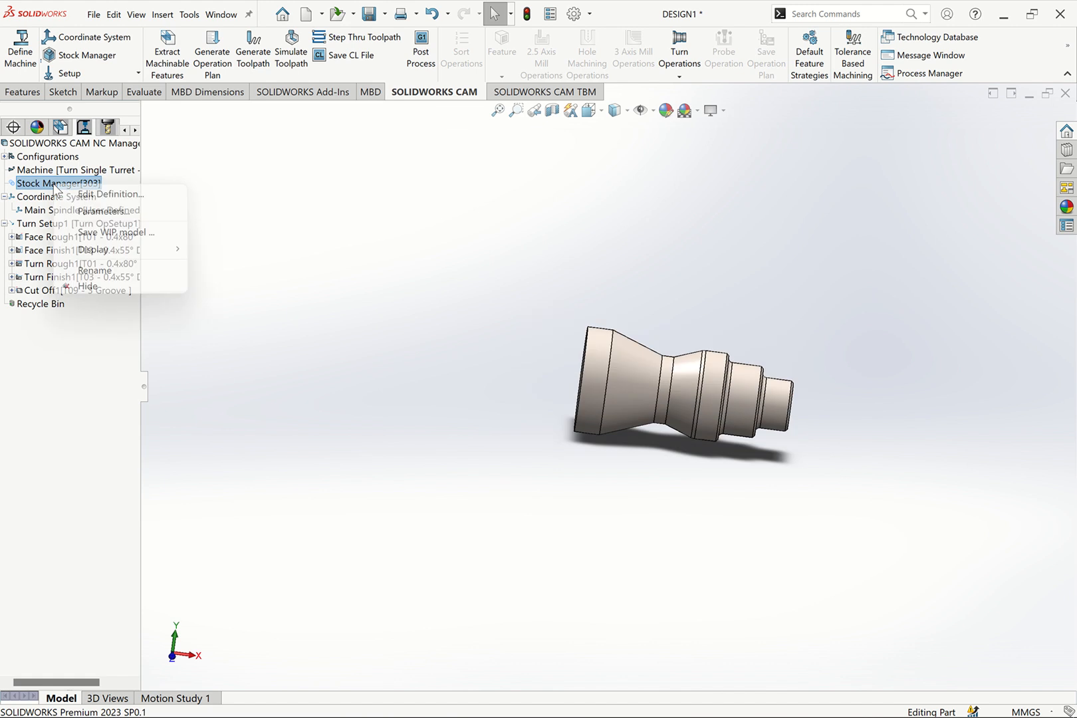
{"action": "left_click", "coordinate": [113, 193]}
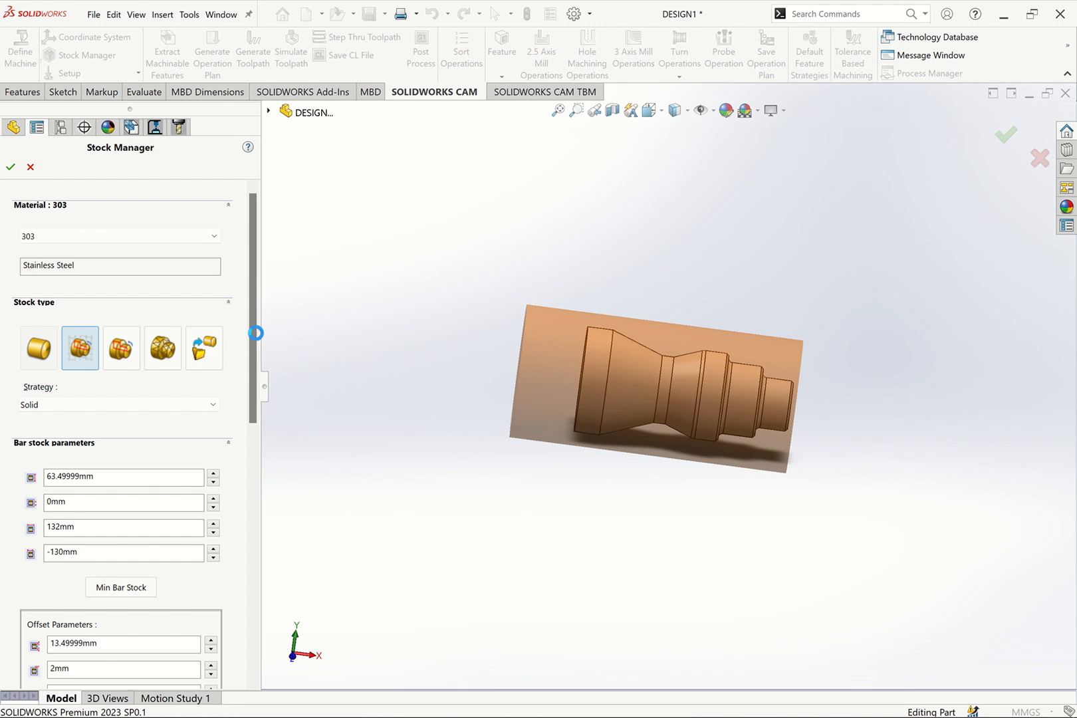
{"action": "scroll", "coordinate": [134, 505], "scroll_direction": "down", "scroll_amount": 3}
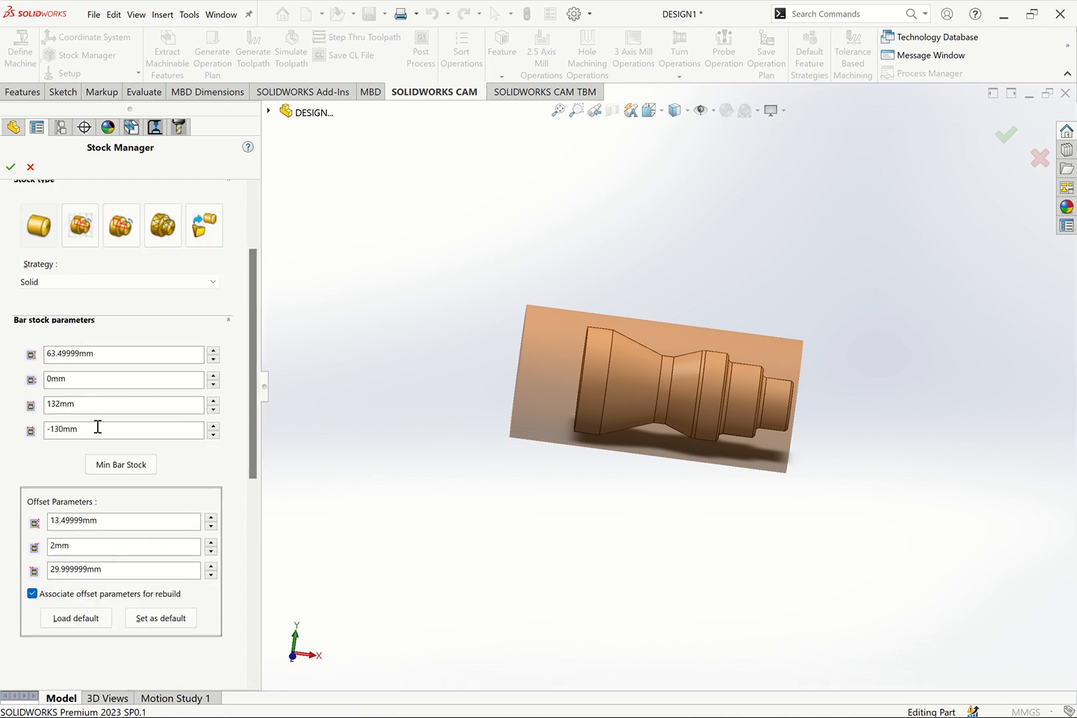
{"action": "double_click", "coordinate": [87, 570]}
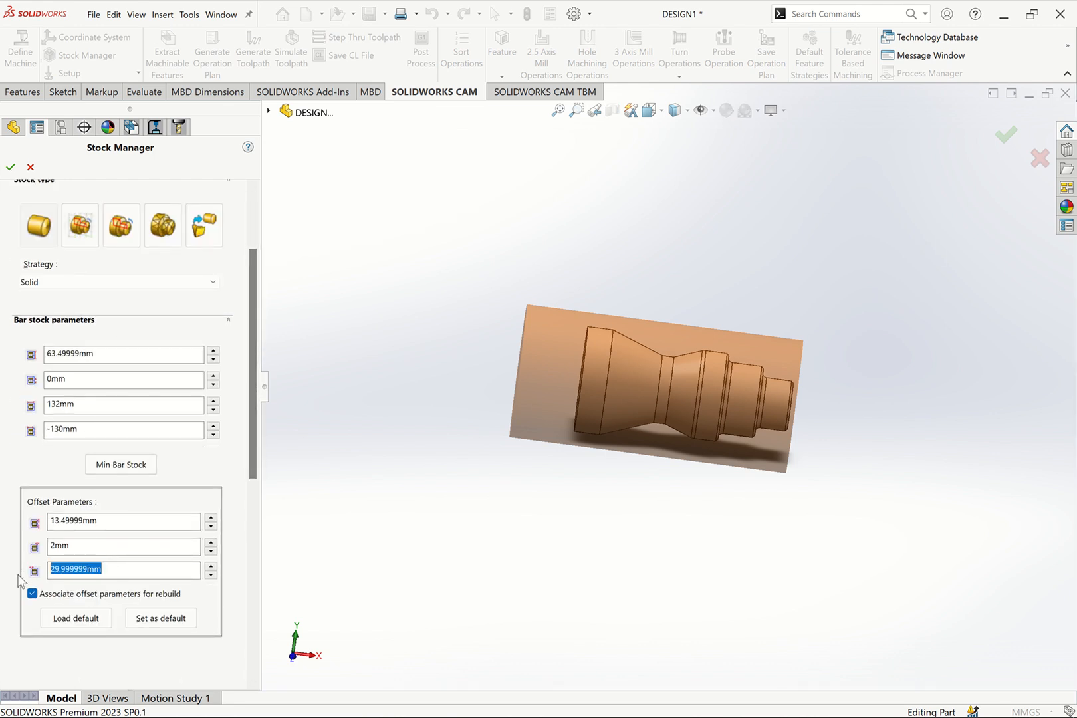
{"action": "type", "text": "50"}
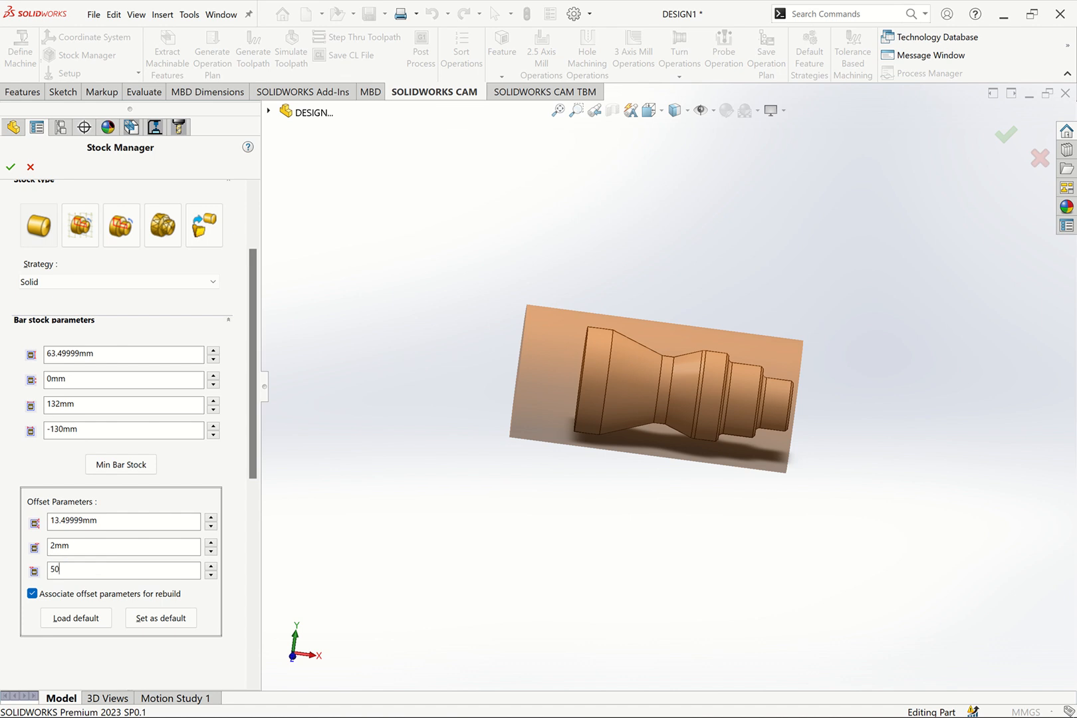
{"action": "key", "text": "Return"}
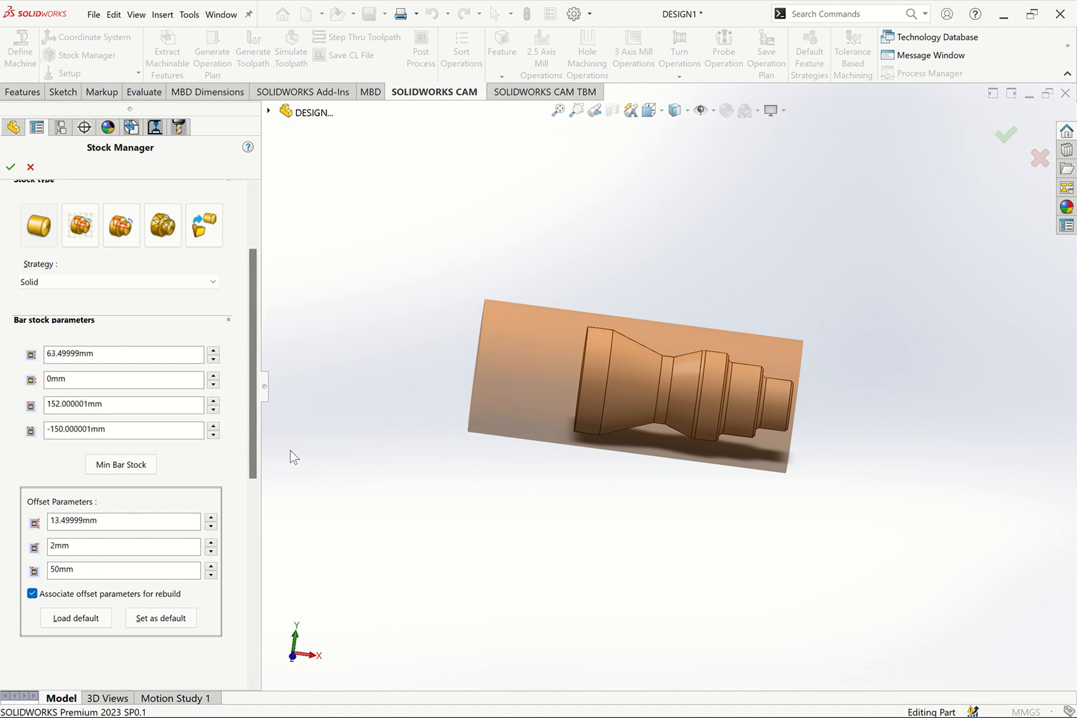
{"action": "left_click", "coordinate": [10, 167]}
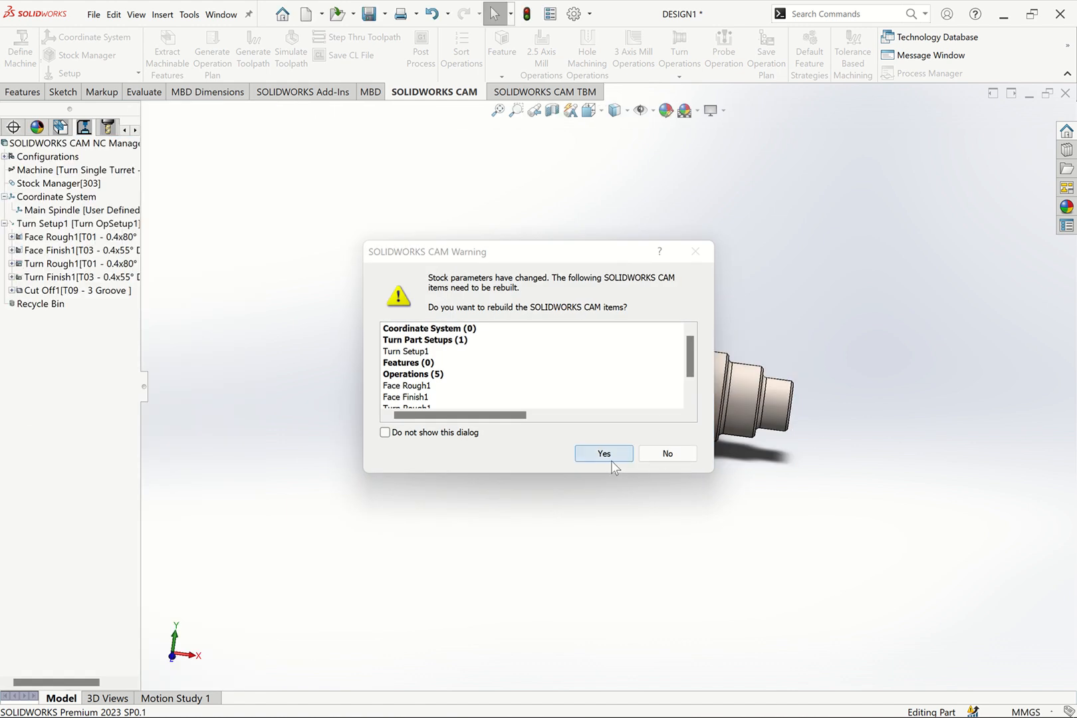
{"action": "left_click", "coordinate": [604, 454]}
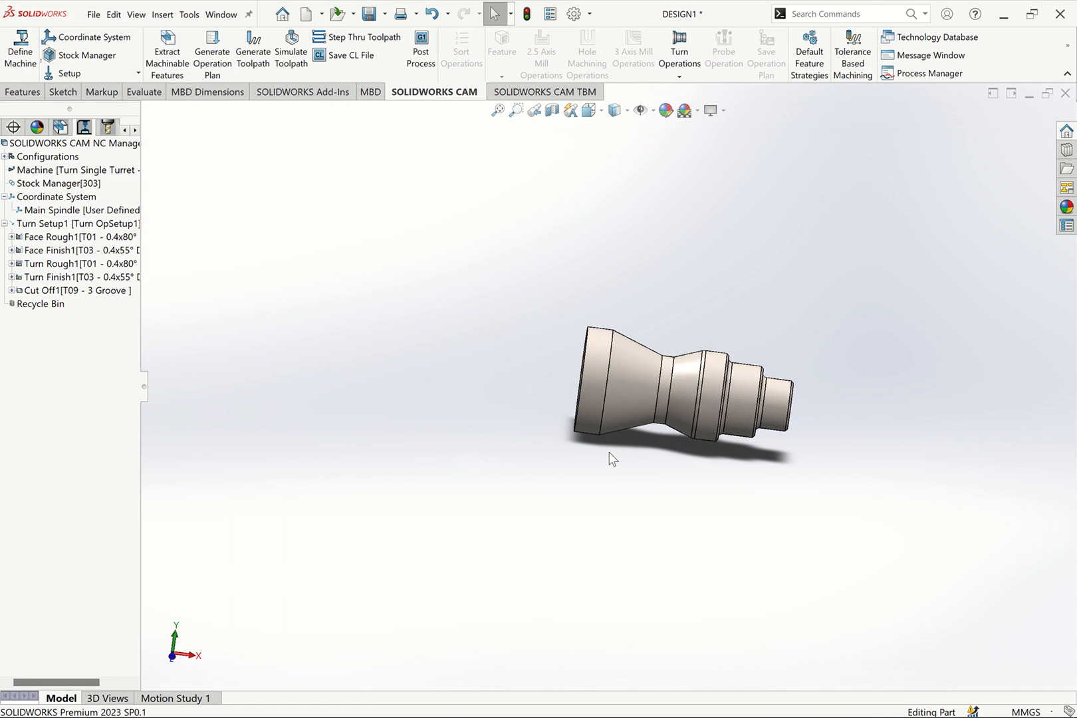
Regenerate the operation plan with new operations and generate their toolpaths
{"action": "left_click", "coordinate": [222, 67]}
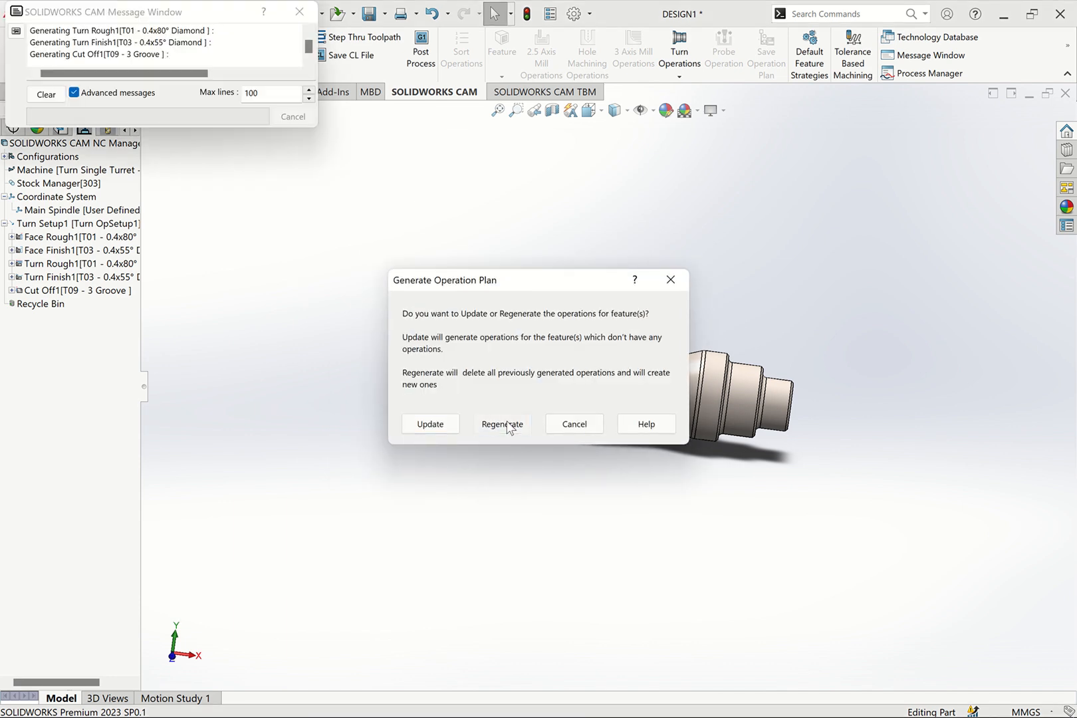
{"action": "left_click", "coordinate": [500, 422]}
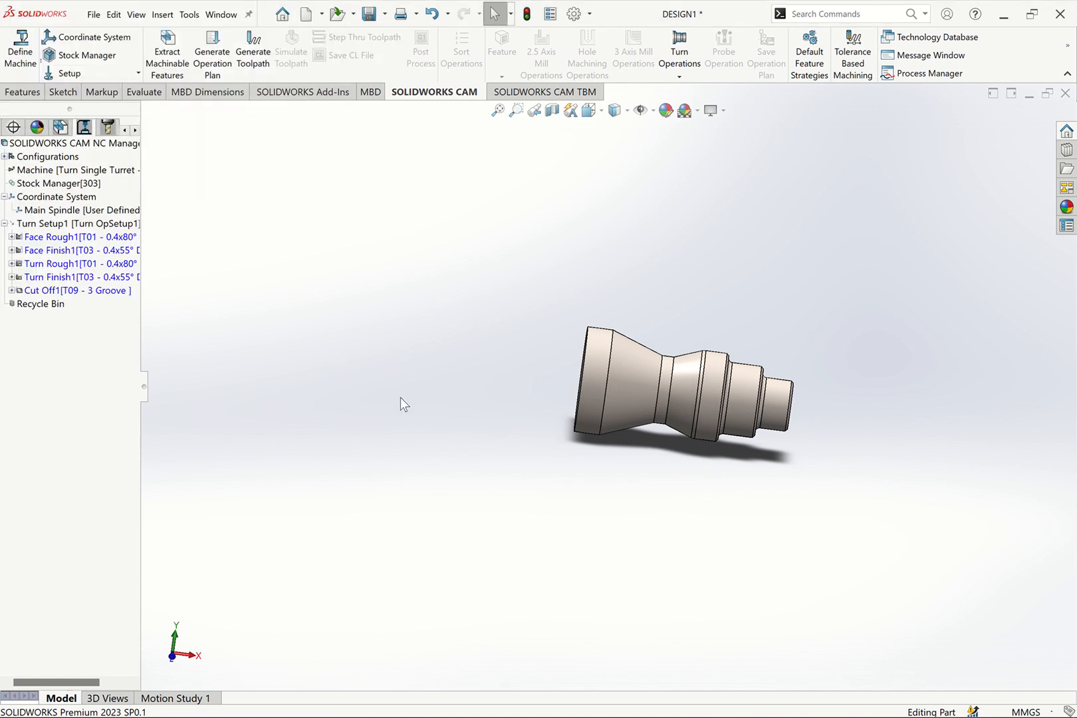
{"action": "left_click", "coordinate": [255, 41]}
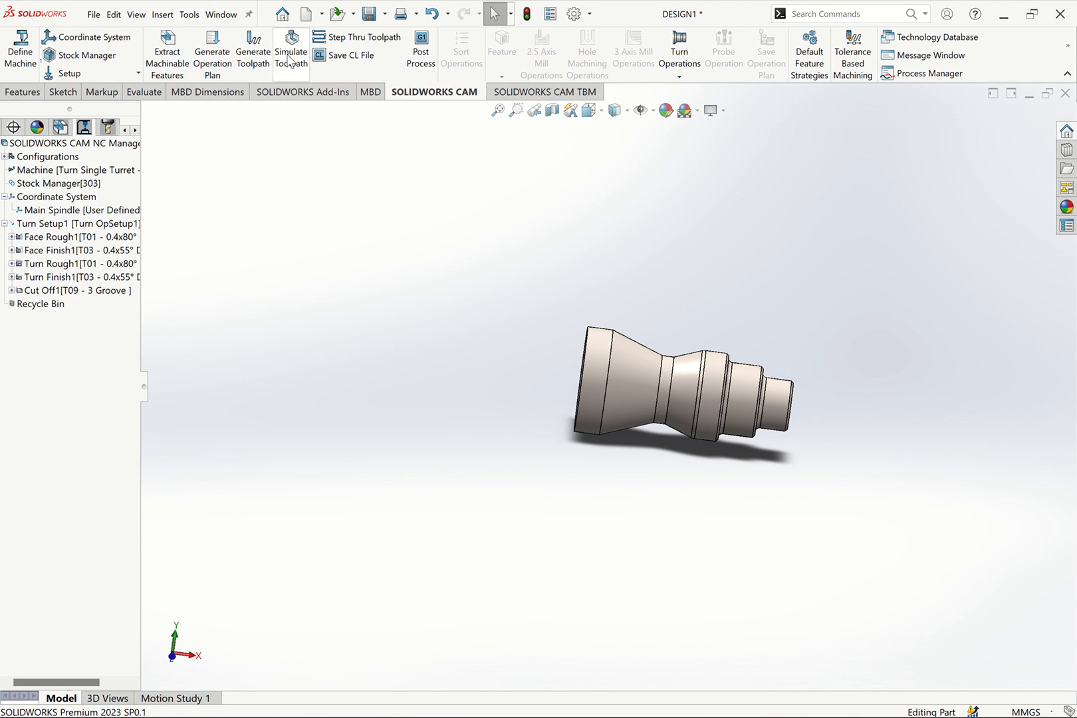
Examine the regenerated facing and turning toolpaths in the front view and the distance between the Turn Rough1 path and chuck jaws
{"action": "key", "text": "ctrl+7"}
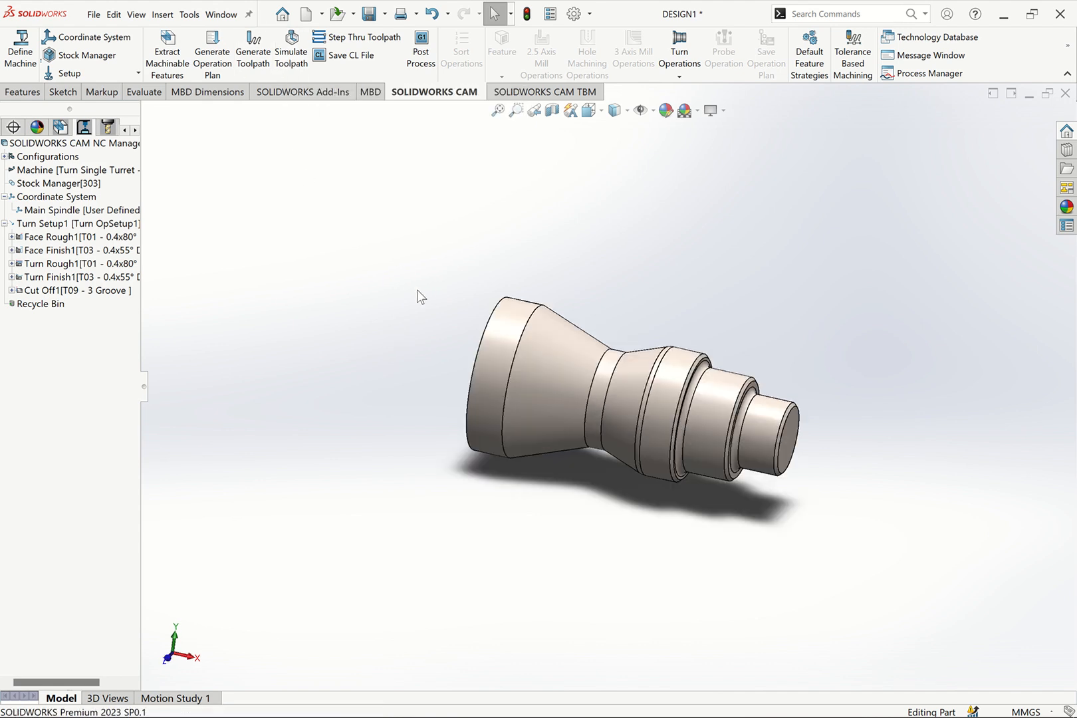
{"action": "key", "text": "ctrl+1"}
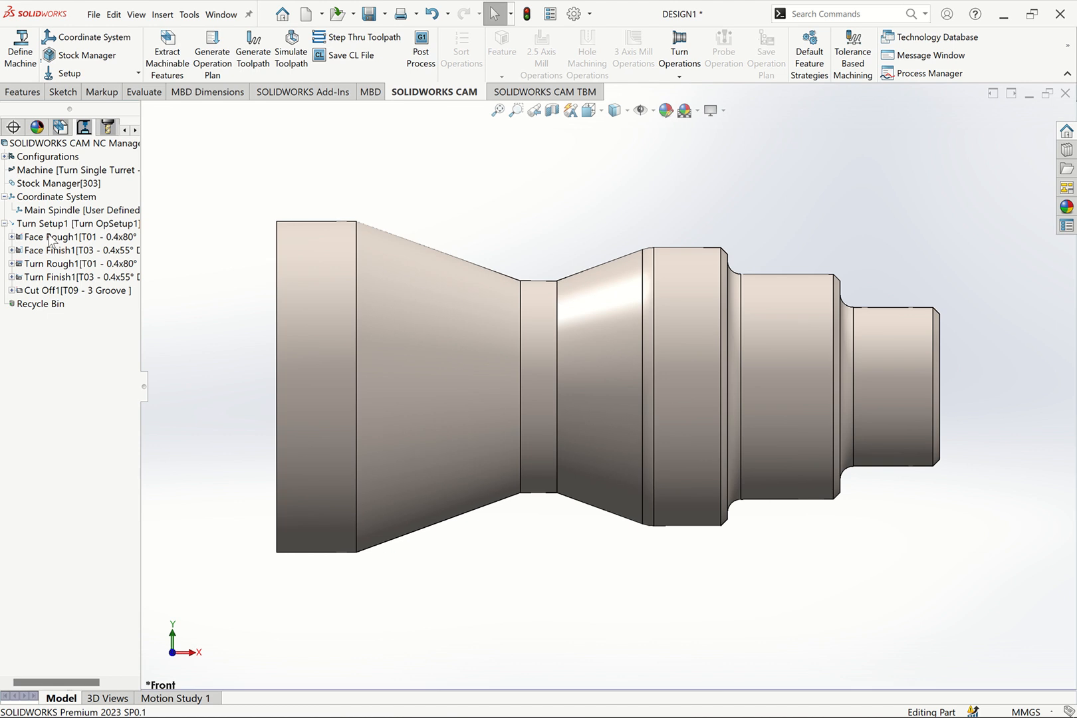
{"action": "left_click", "coordinate": [55, 238]}
{"action": "left_click", "coordinate": [58, 252]}
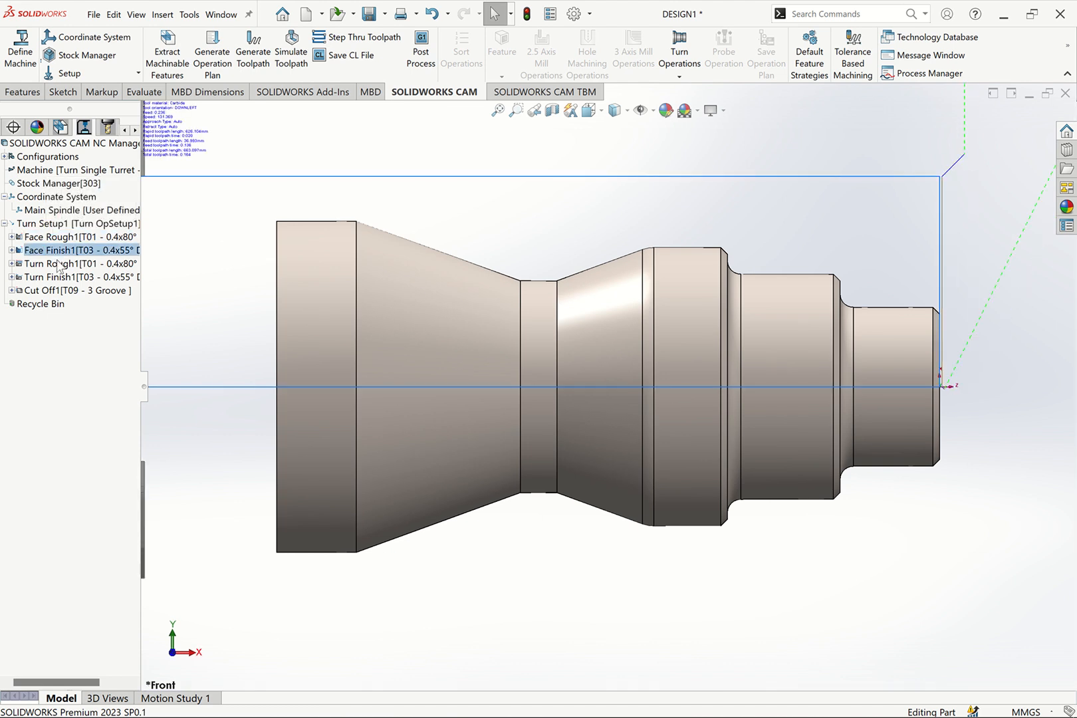
{"action": "left_click", "coordinate": [60, 264]}
{"action": "left_click", "coordinate": [57, 278]}
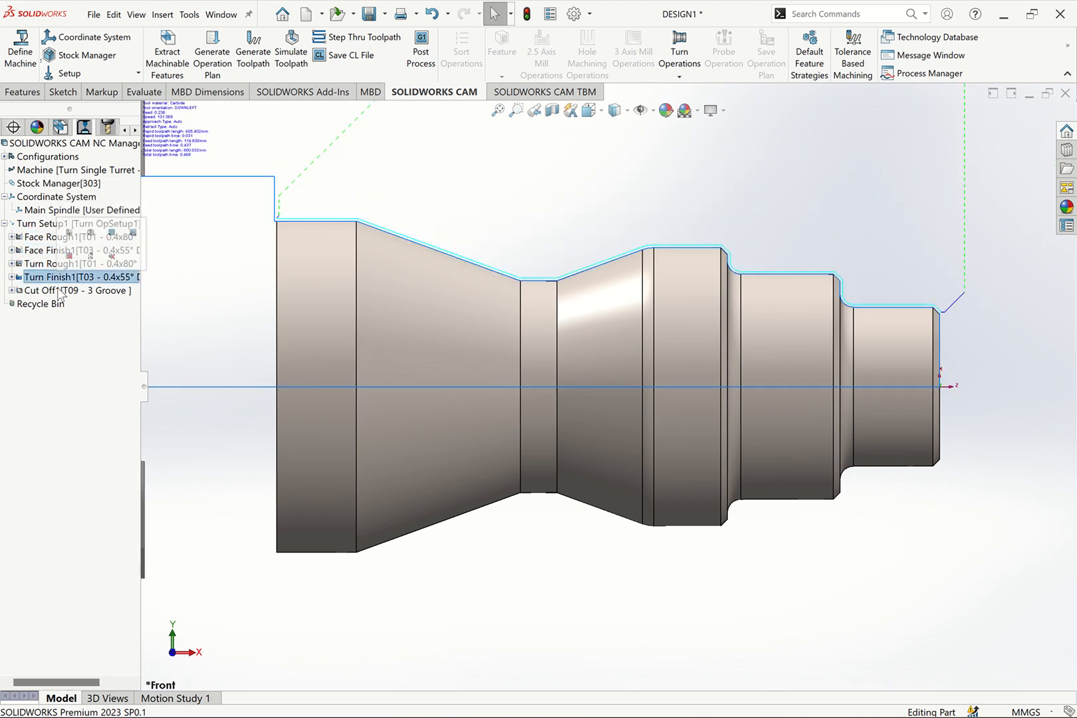
{"action": "left_click", "coordinate": [40, 266]}
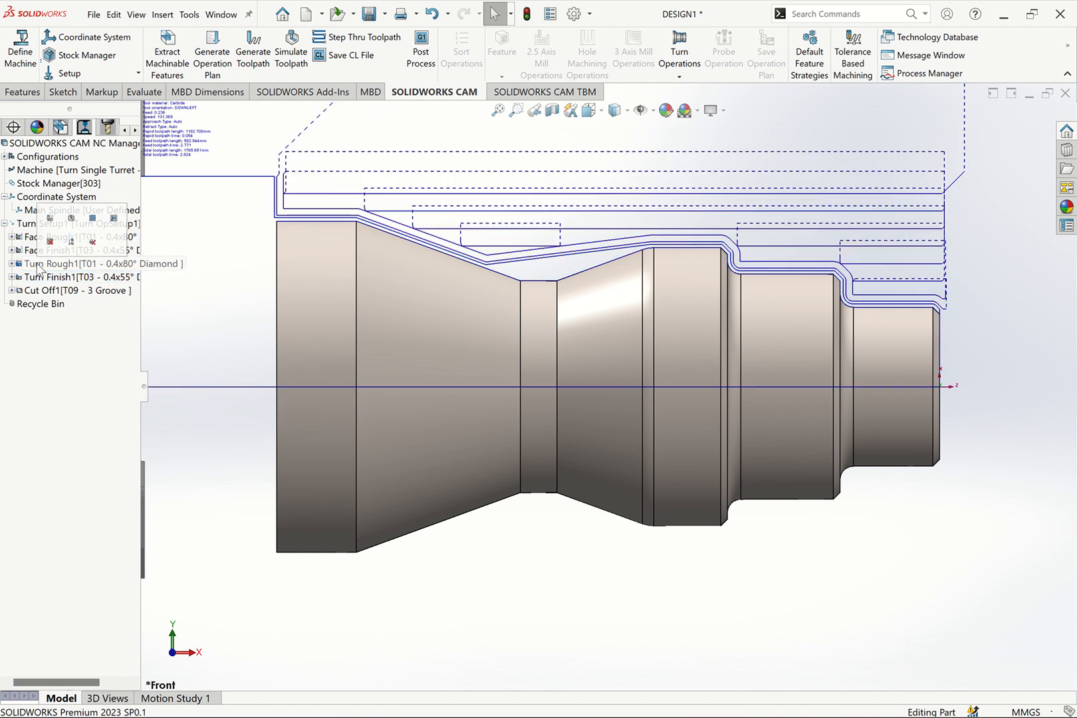
{"action": "scroll", "coordinate": [404, 336], "scroll_direction": "up", "scroll_amount": 4}
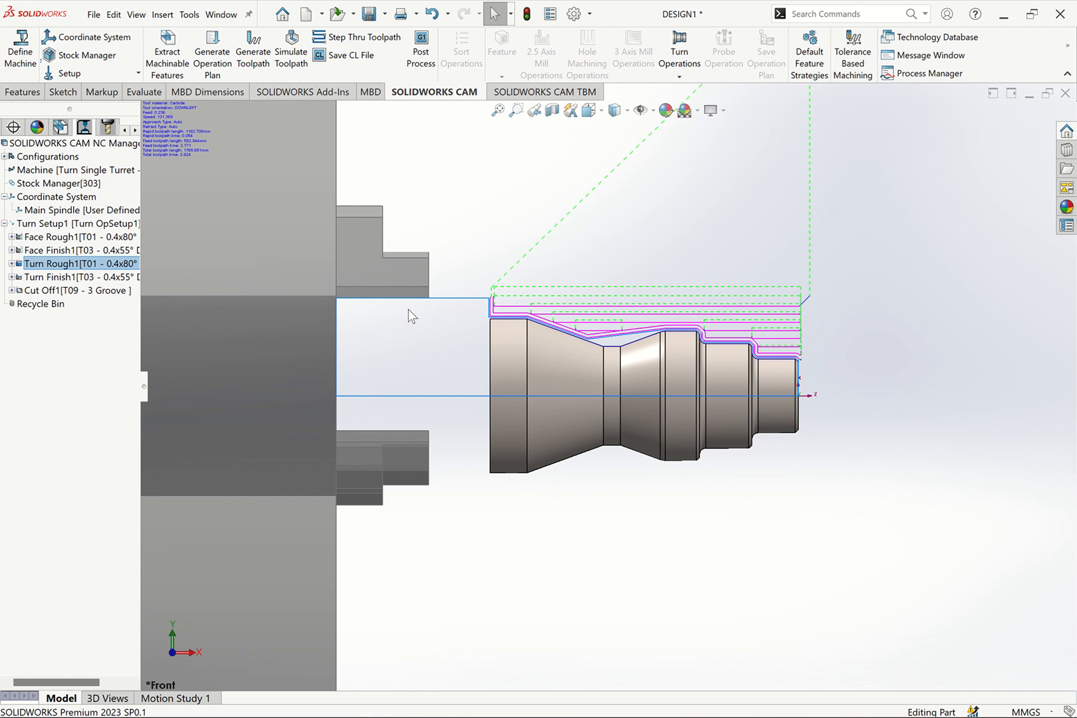
Set the bar stock's offset at the chuck-side end to 40 mm and rebuild the affected CAM items
{"action": "left_click", "coordinate": [54, 184]}
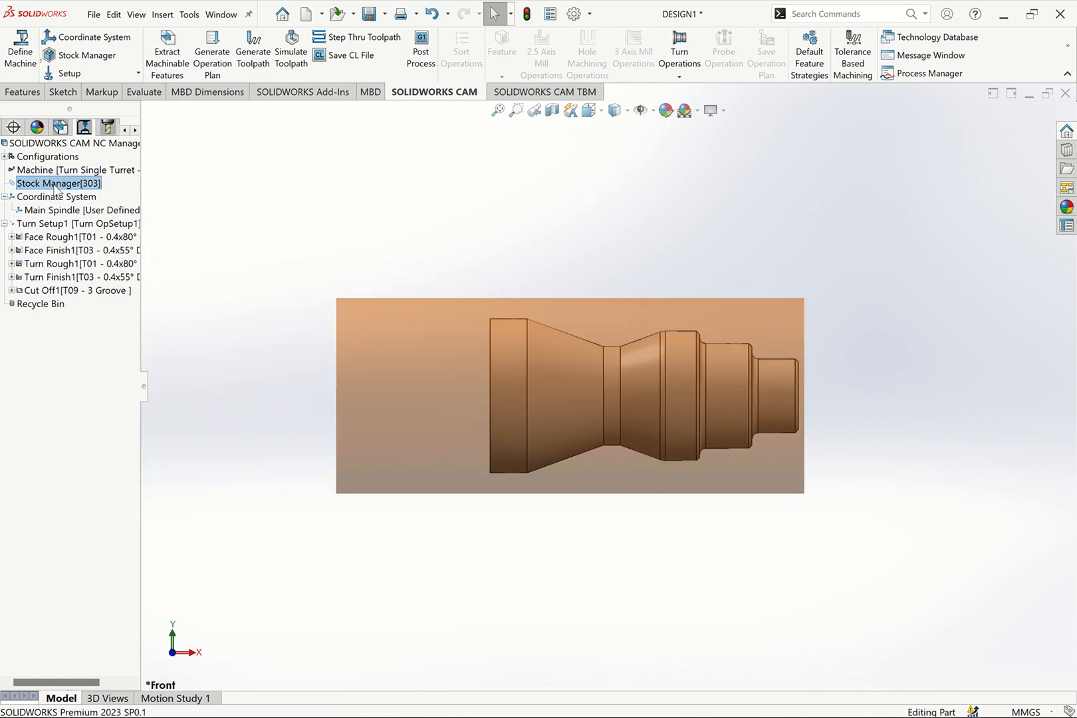
{"action": "right_click", "coordinate": [55, 189]}
{"action": "left_click", "coordinate": [99, 195]}
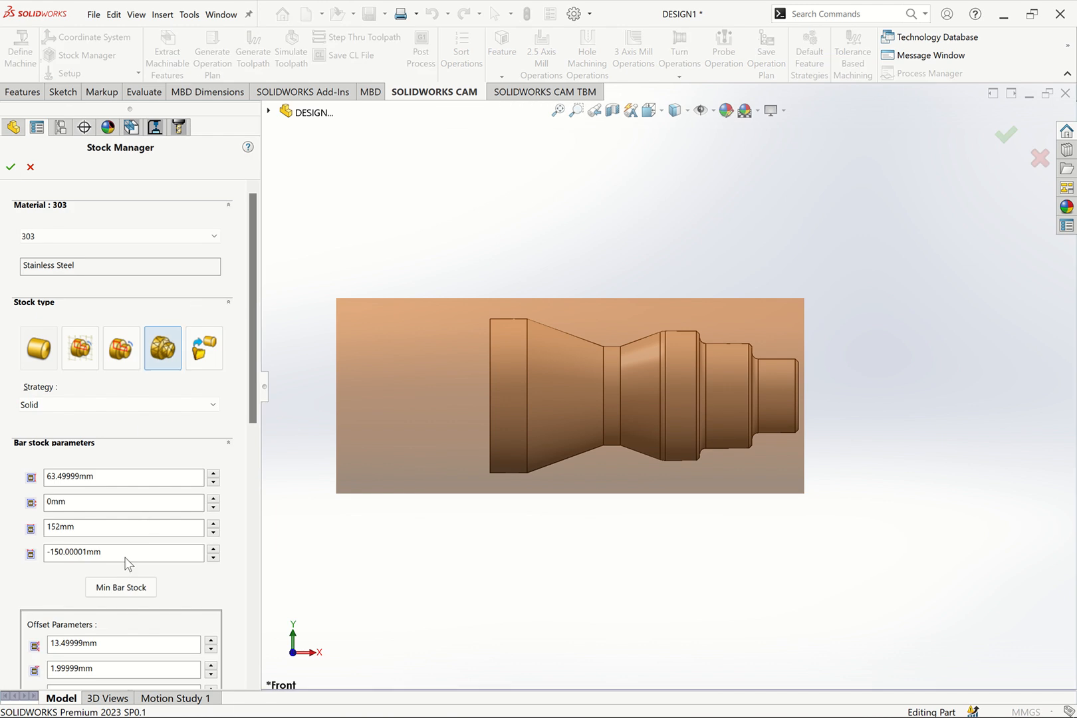
{"action": "left_click_drag", "start_coordinate": [255, 416], "coordinate": [255, 483]}
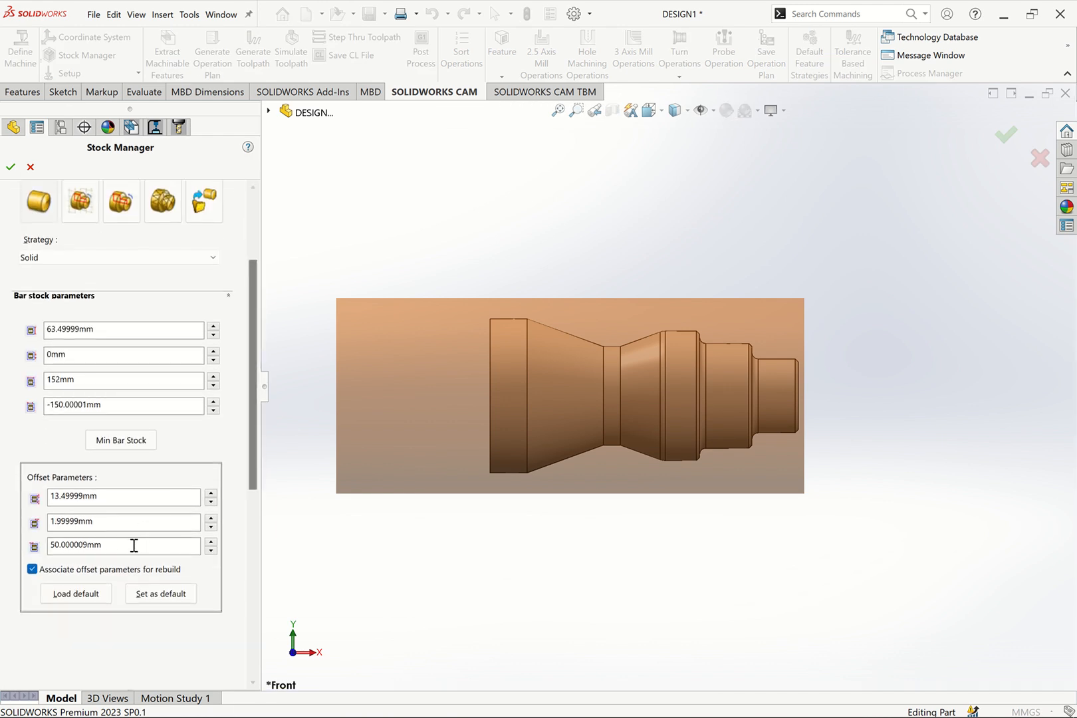
{"action": "left_click_drag", "start_coordinate": [133, 545], "coordinate": [28, 553]}
{"action": "type", "text": "40"}
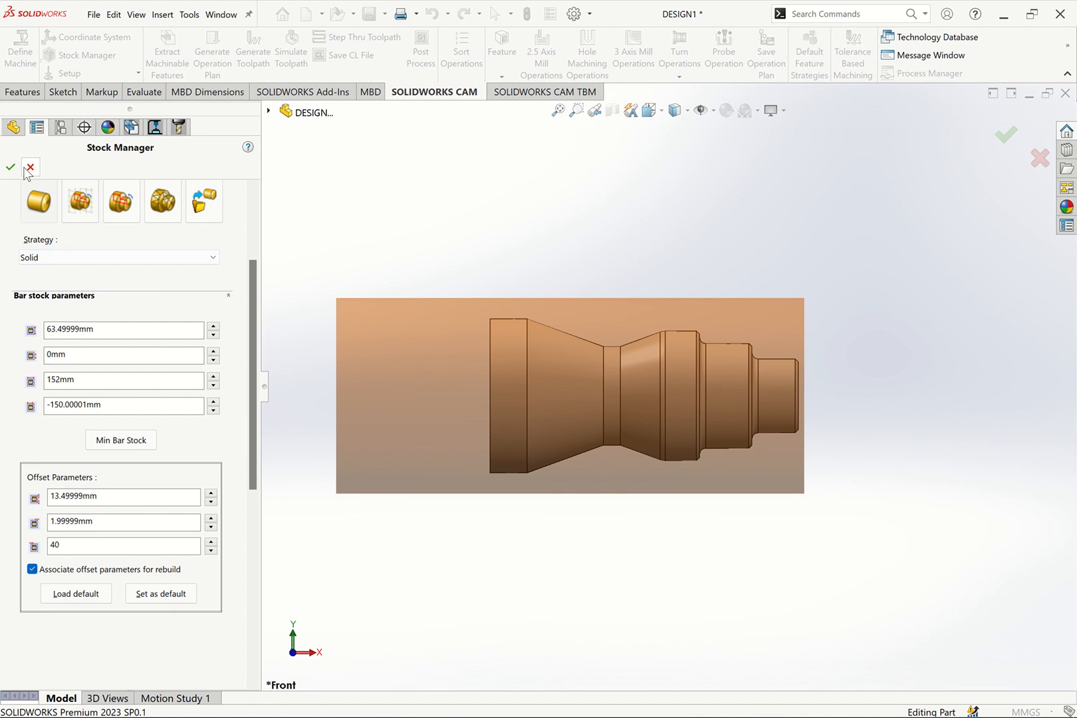
{"action": "left_click", "coordinate": [10, 167]}
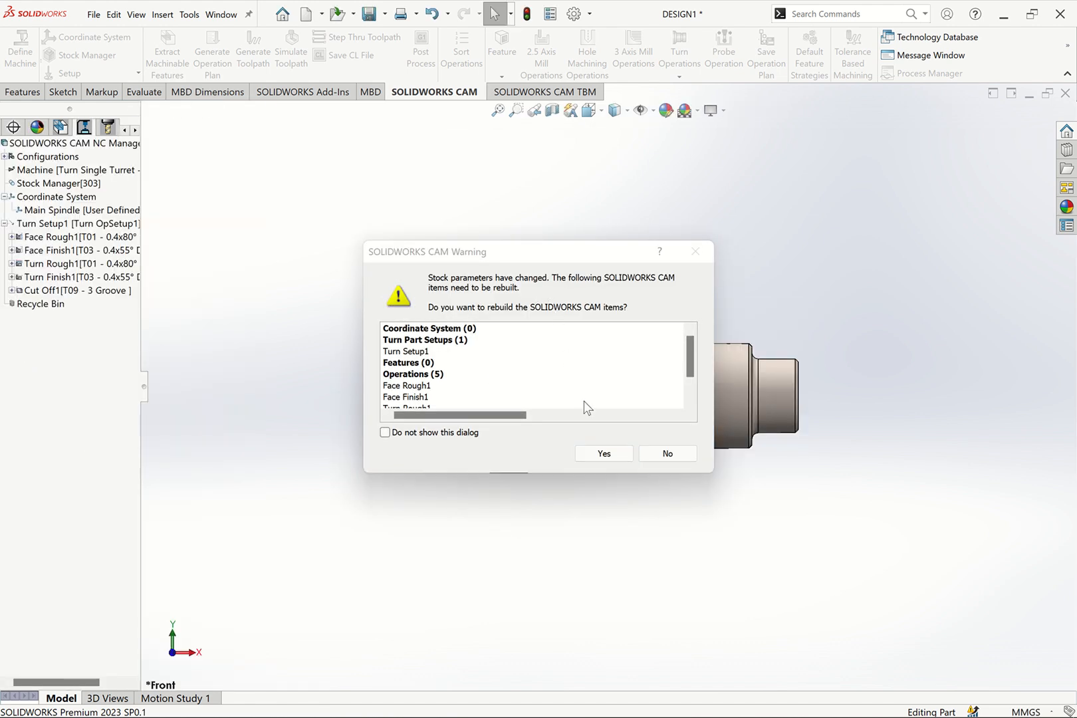
{"action": "left_click", "coordinate": [599, 451]}
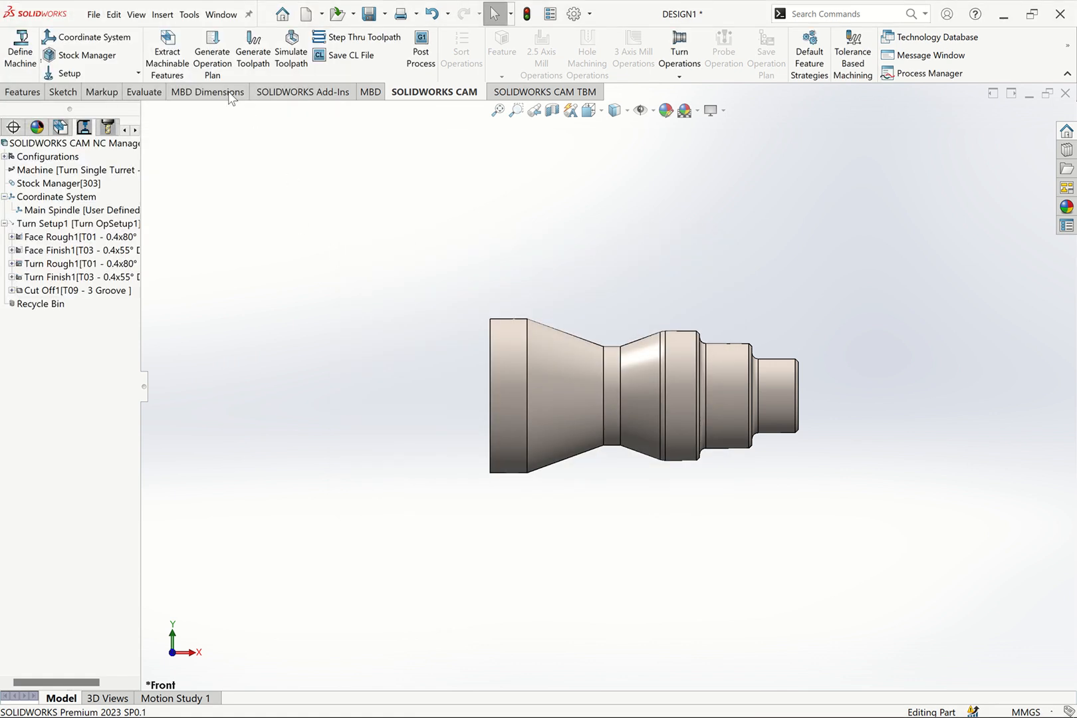
Update the operation plan without recreating existing operations and generate the toolpaths
{"action": "left_click", "coordinate": [211, 56]}
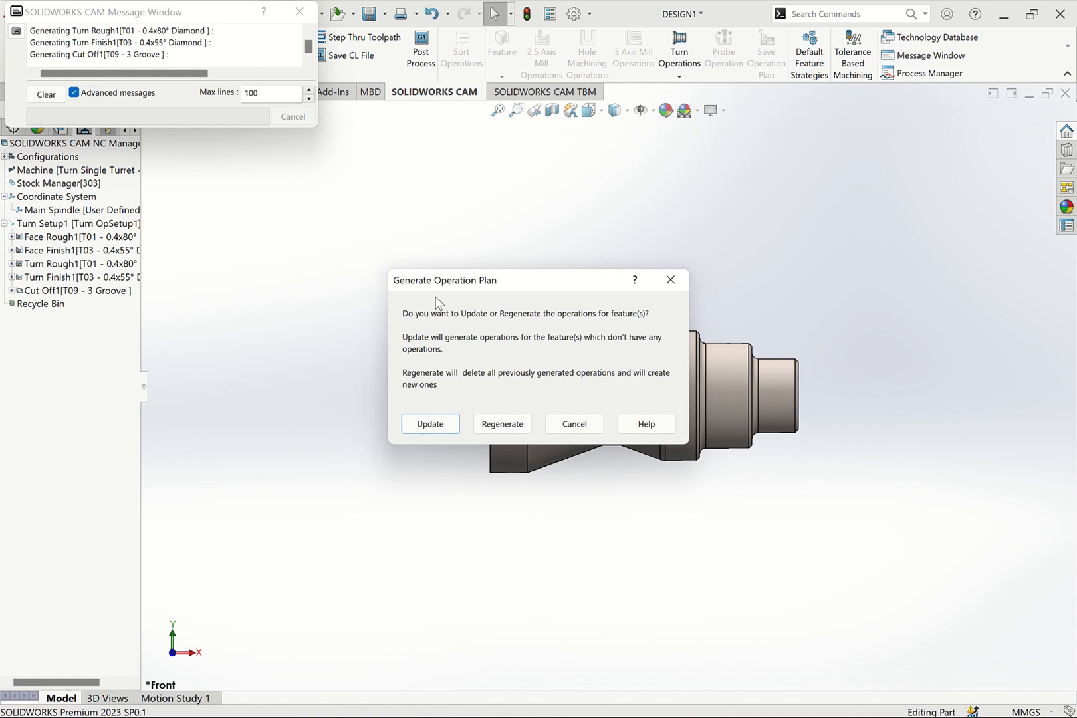
{"action": "left_click", "coordinate": [441, 424]}
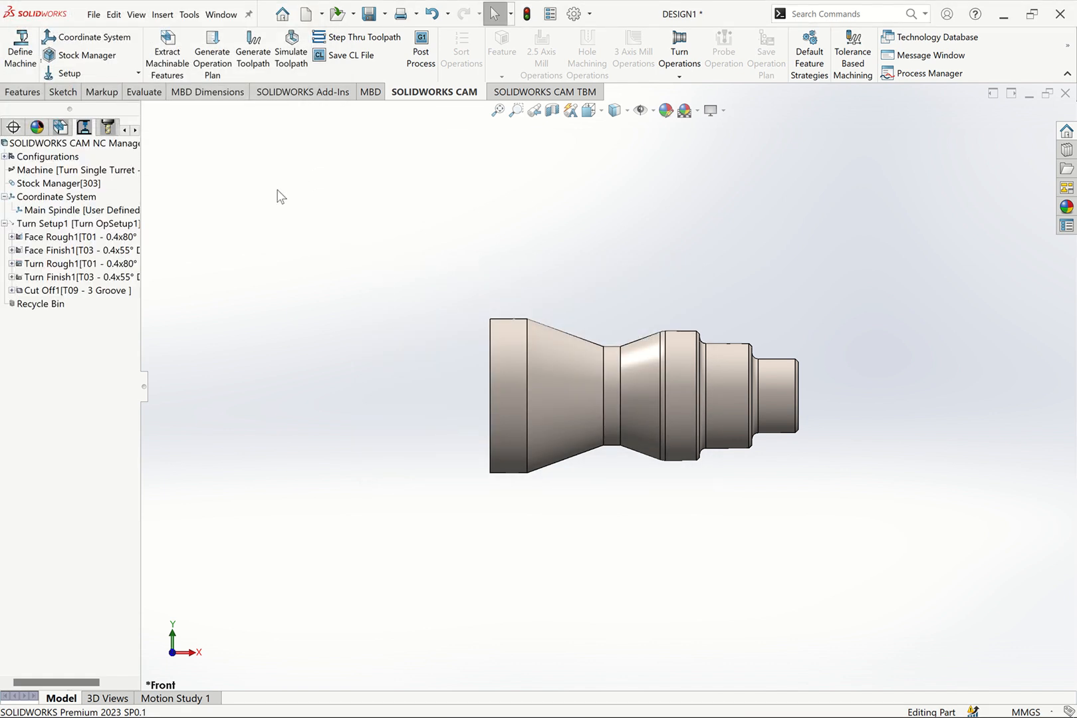
{"action": "left_click", "coordinate": [253, 49]}
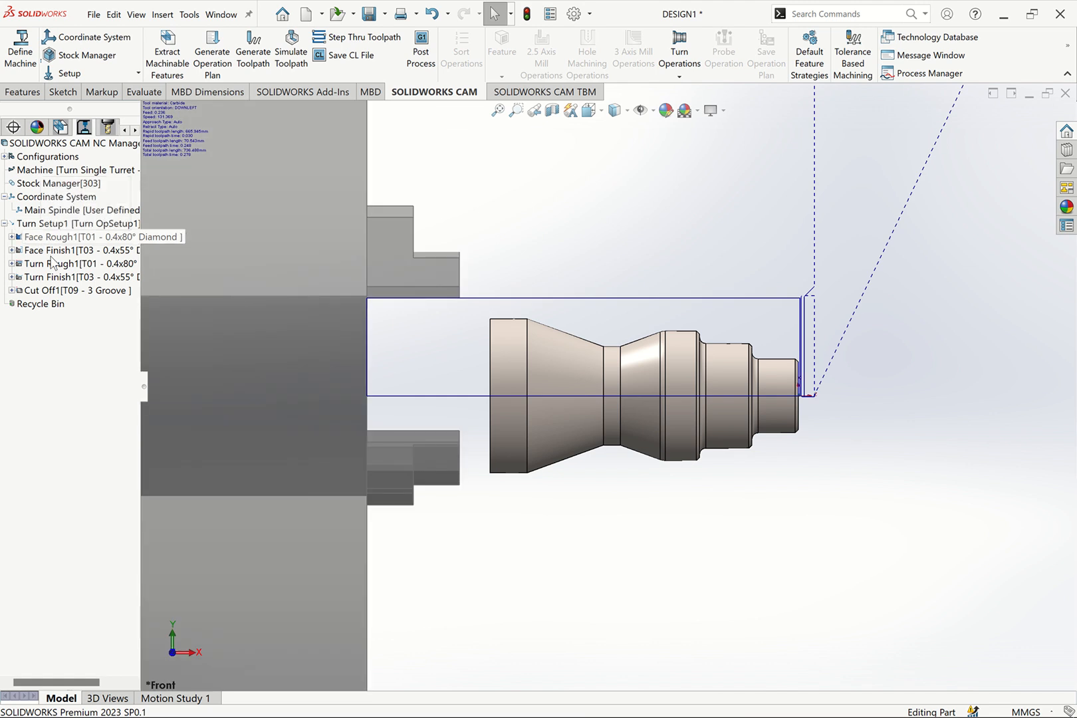
Examine the Face Finish1 toolpath and the chuck around the stock from an angled view and the front view
{"action": "left_click", "coordinate": [67, 250]}
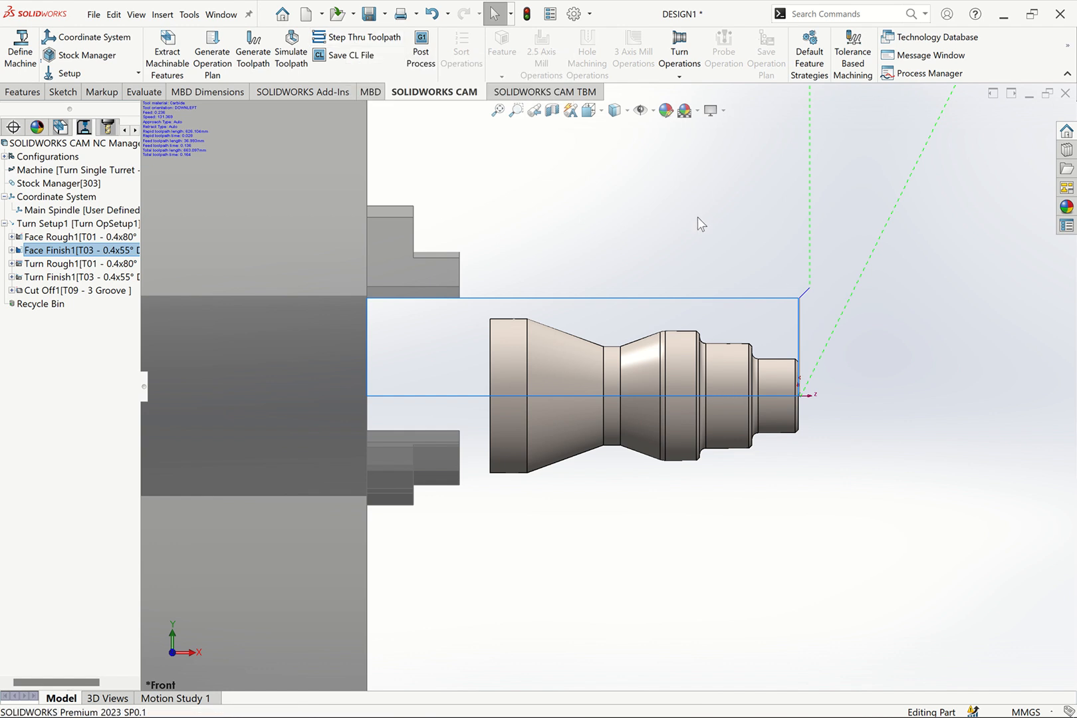
{"action": "middle_click_drag", "start_coordinate": [698, 218], "coordinate": [837, 244]}
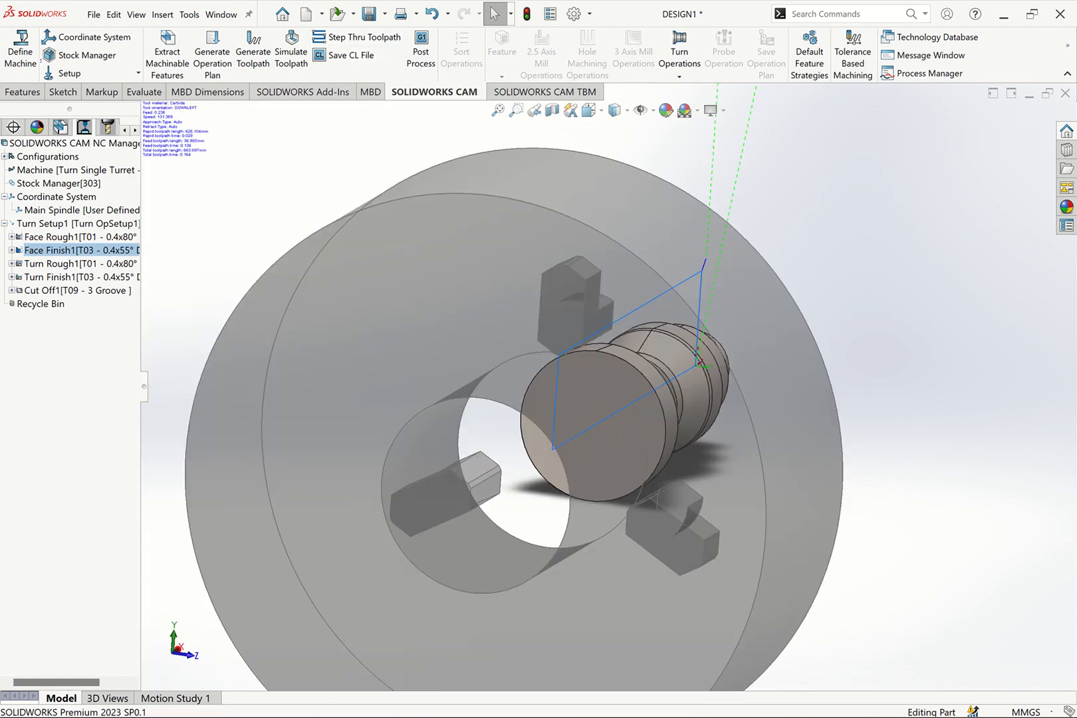
{"action": "key", "text": "ctrl+1"}
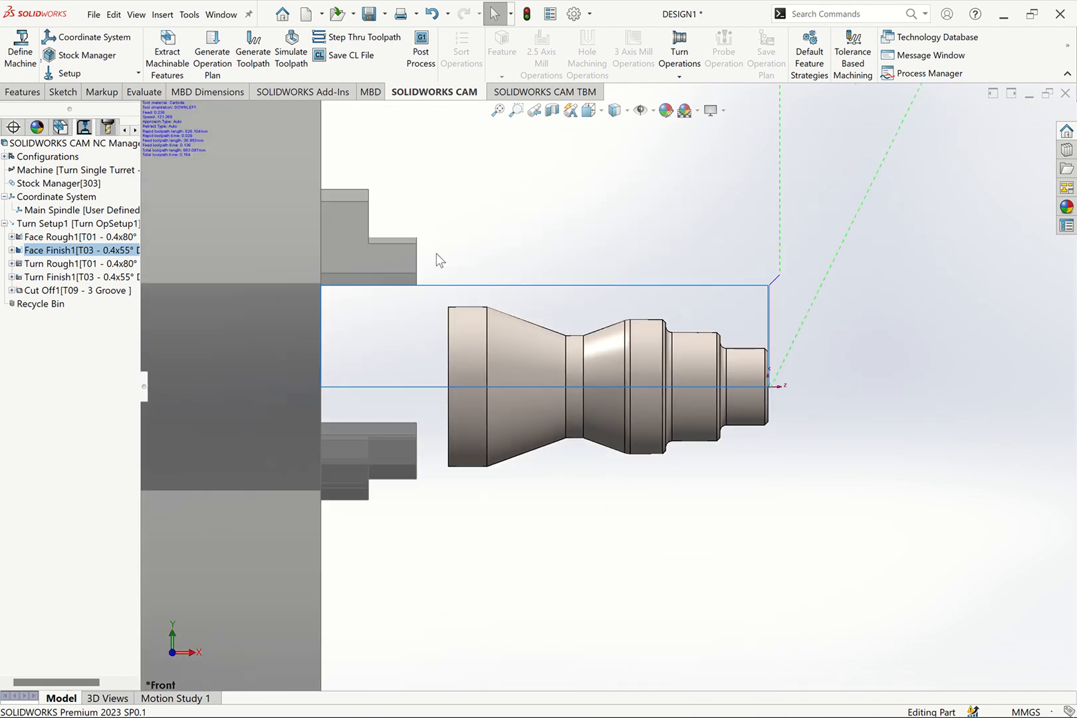
Step through the toolpaths of all five operations, from Face Rough1 to Cut Off1, to the end at reduced speed
{"action": "left_click", "coordinate": [35, 238]}
{"action": "left_click", "coordinate": [101, 290], "text": "shift"}
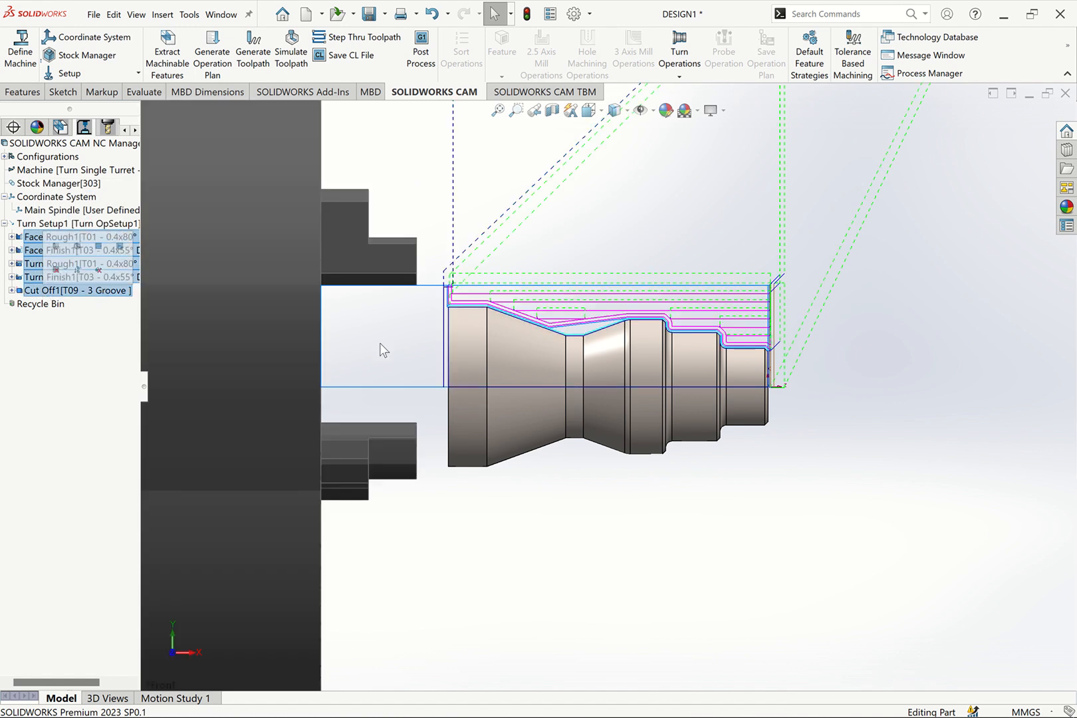
{"action": "left_click", "coordinate": [346, 41]}
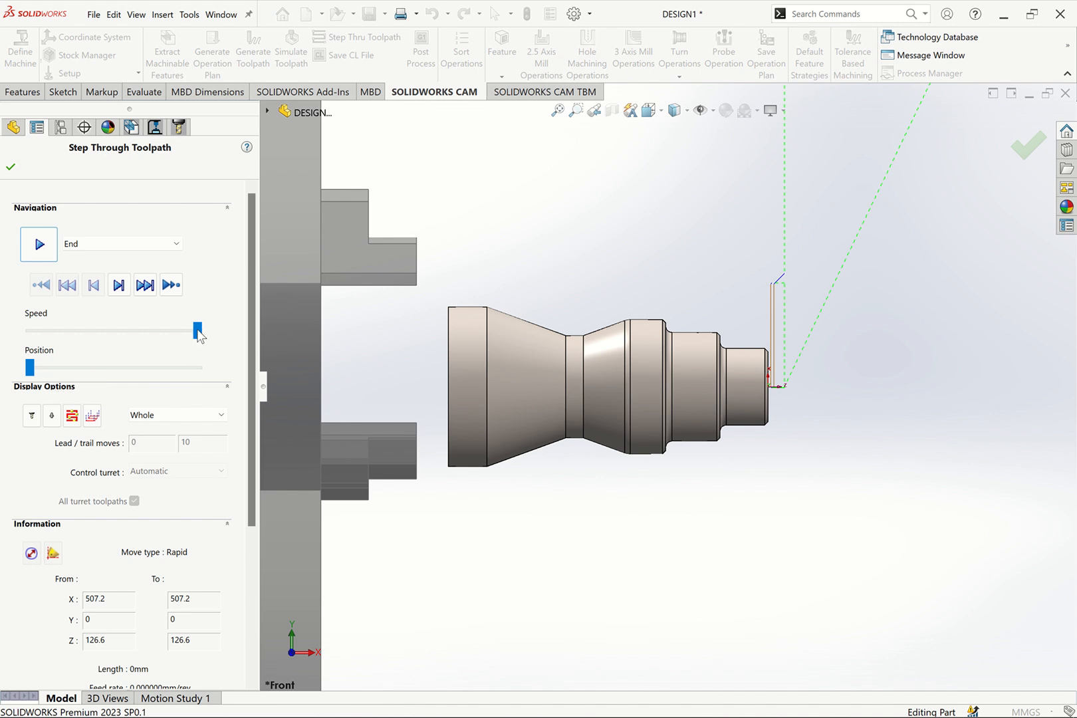
{"action": "left_click_drag", "start_coordinate": [197, 330], "coordinate": [147, 330]}
{"action": "mouse_move", "coordinate": [30, 369]}
{"action": "left_mouse_down"}
{"action": "mouse_move", "coordinate": [158, 369]}
{"action": "mouse_move", "coordinate": [29, 379]}
{"action": "mouse_move", "coordinate": [170, 371]}
{"action": "left_mouse_up"}
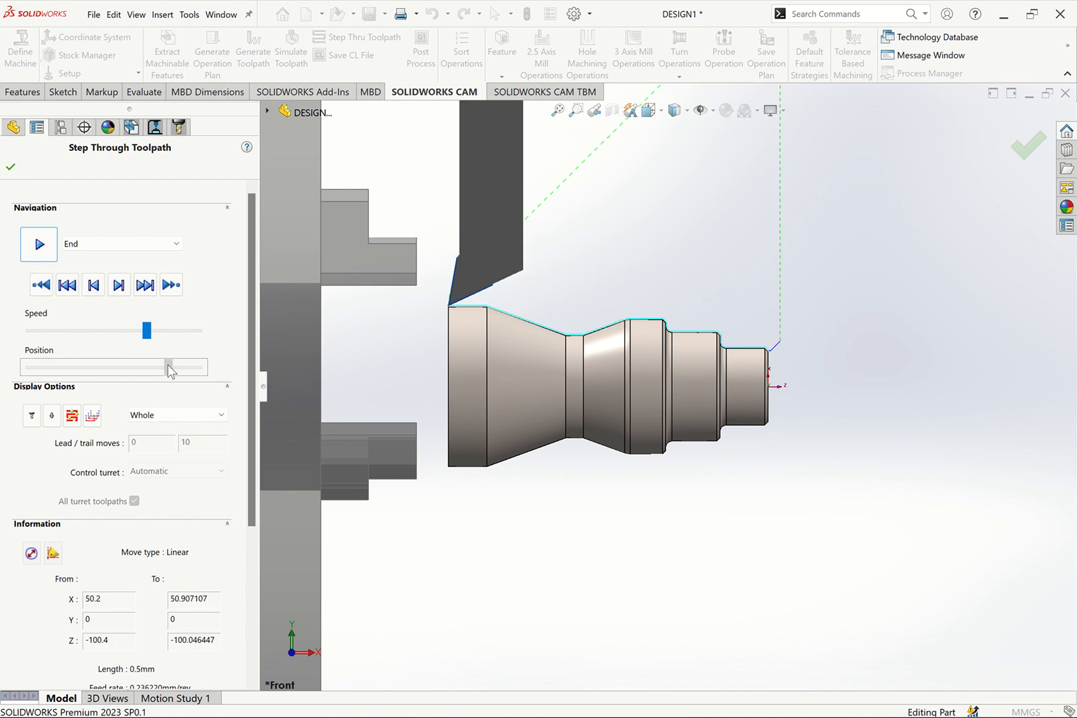
{"action": "left_click_drag", "start_coordinate": [170, 371], "coordinate": [28, 379]}
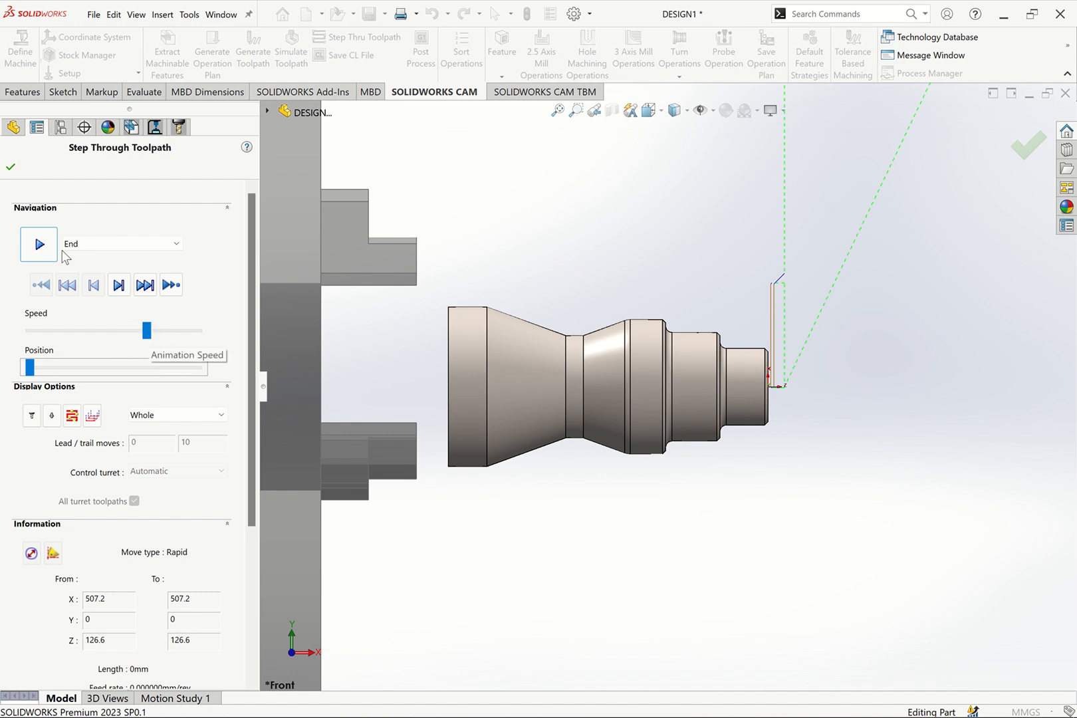
{"action": "left_click_drag", "start_coordinate": [153, 337], "coordinate": [145, 332]}
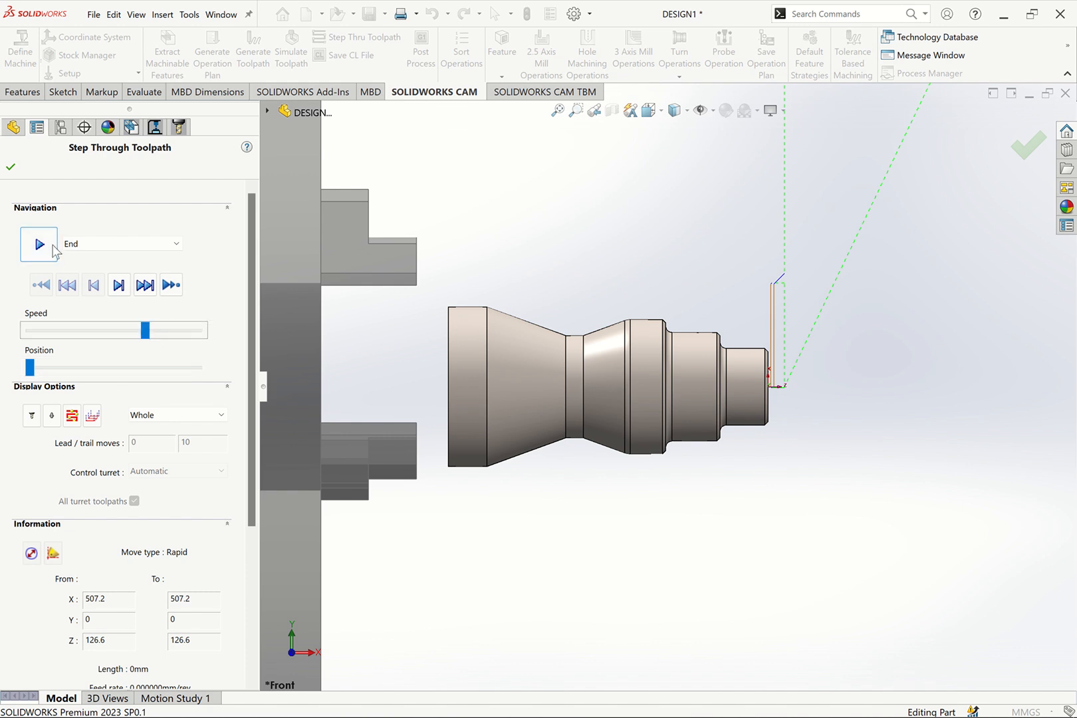
{"action": "left_click", "coordinate": [49, 247]}
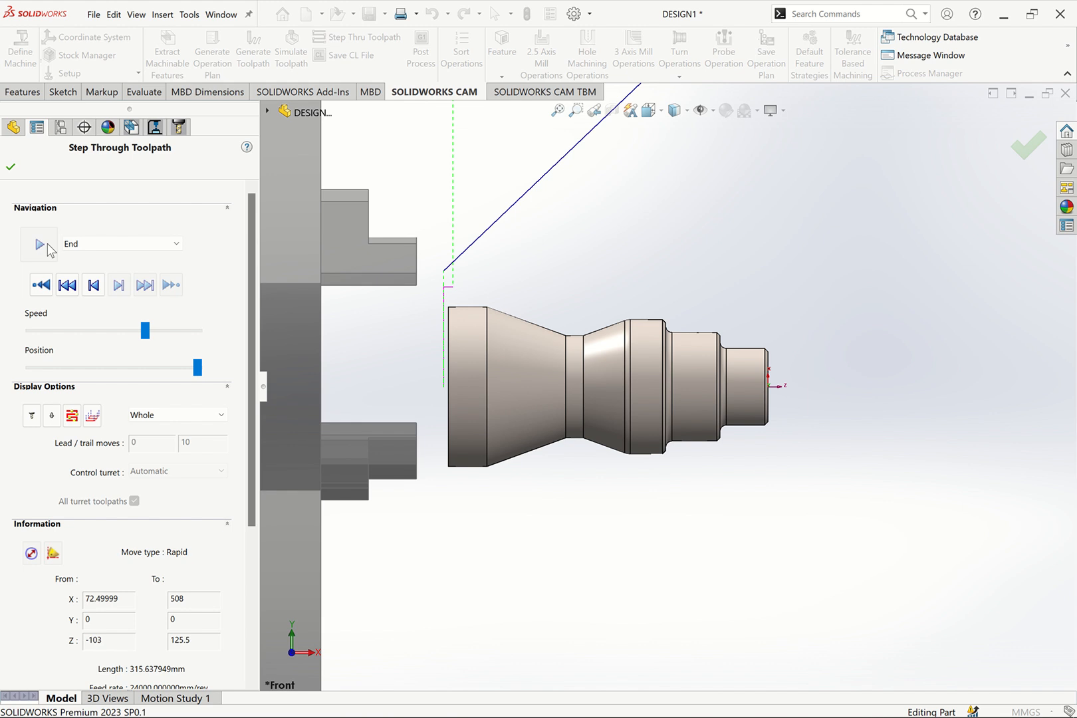
{"action": "left_click", "coordinate": [10, 167]}
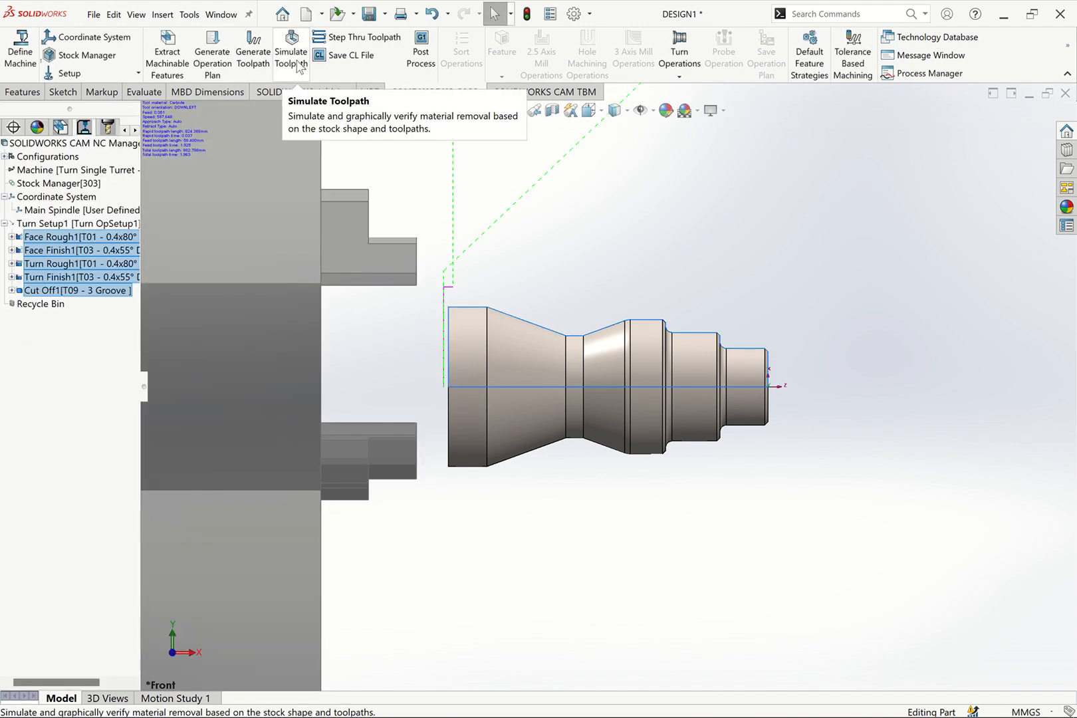
Open the toolpath simulation for the turning operations and lower its playback speed to about half
{"action": "left_click", "coordinate": [298, 56]}
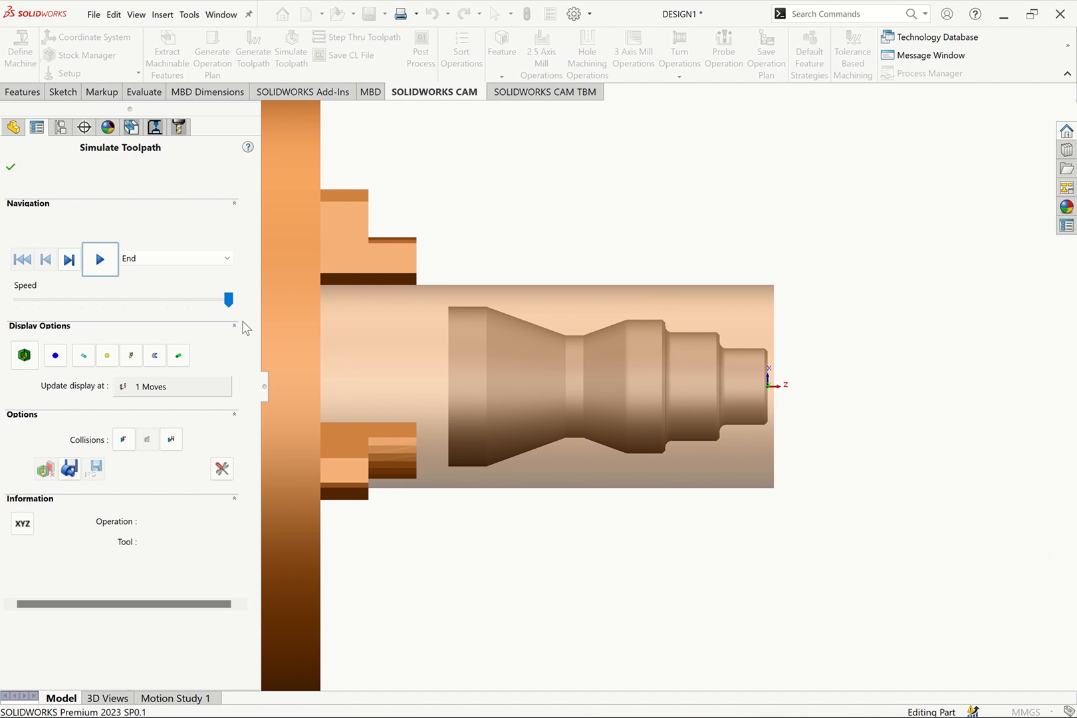
{"action": "left_click_drag", "start_coordinate": [228, 300], "coordinate": [118, 303]}
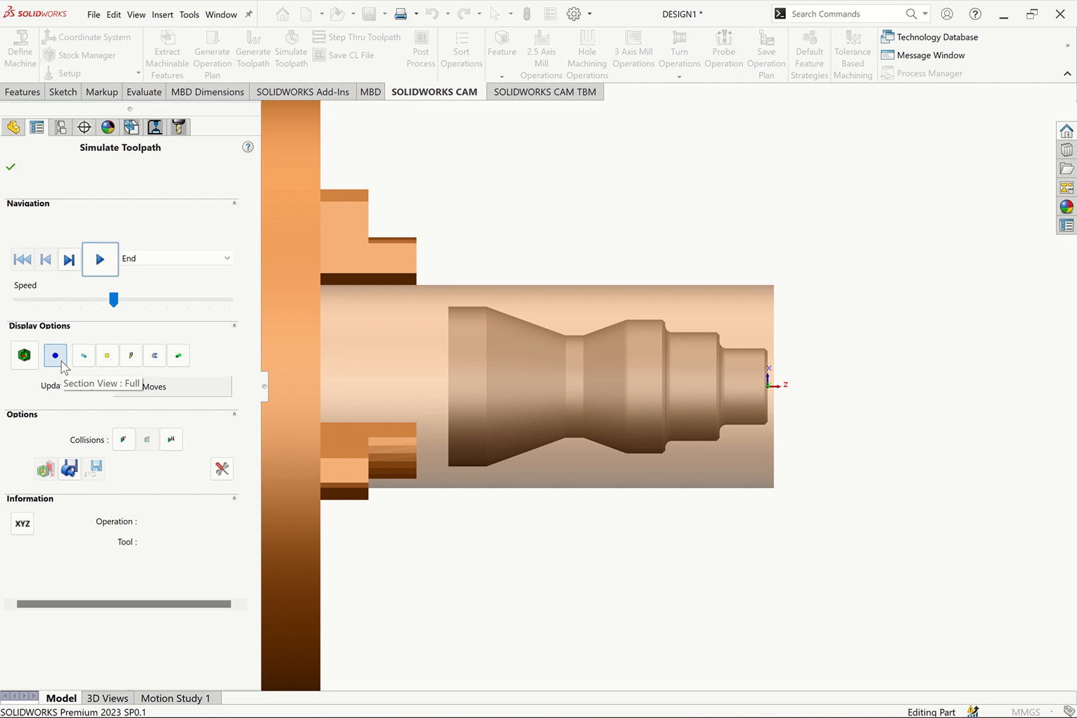
Compare the simulation's Quarter, Half, Three Quarters, One third and Two thirds section views, finishing with the Full view
{"action": "left_click", "coordinate": [56, 356]}
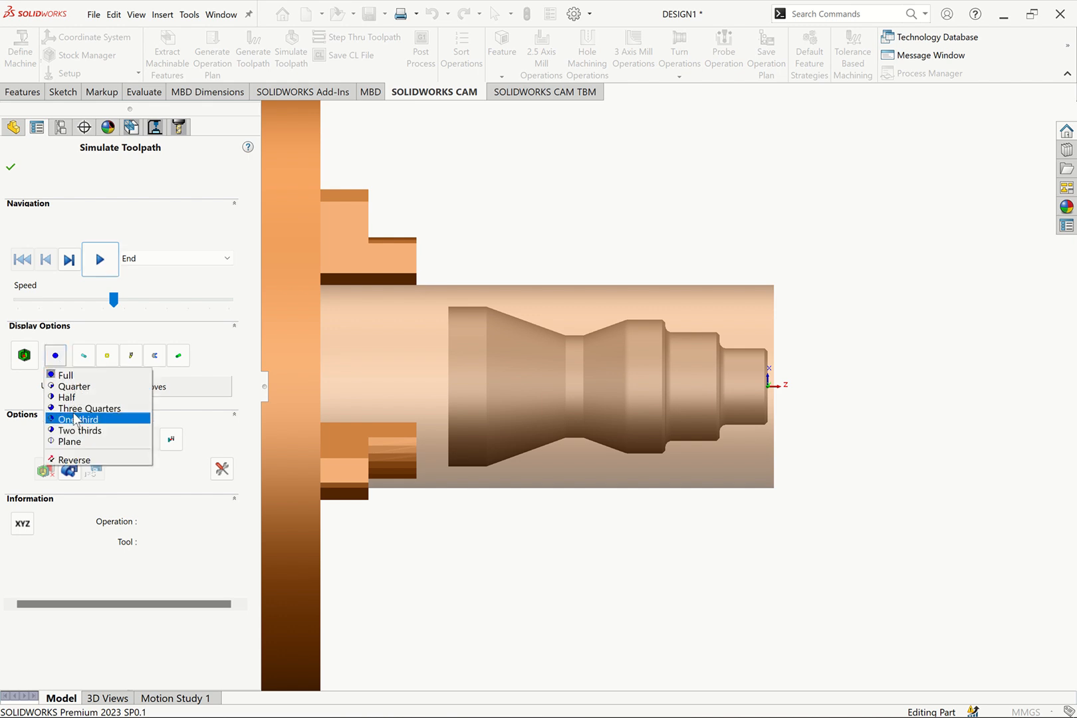
{"action": "left_click", "coordinate": [82, 388]}
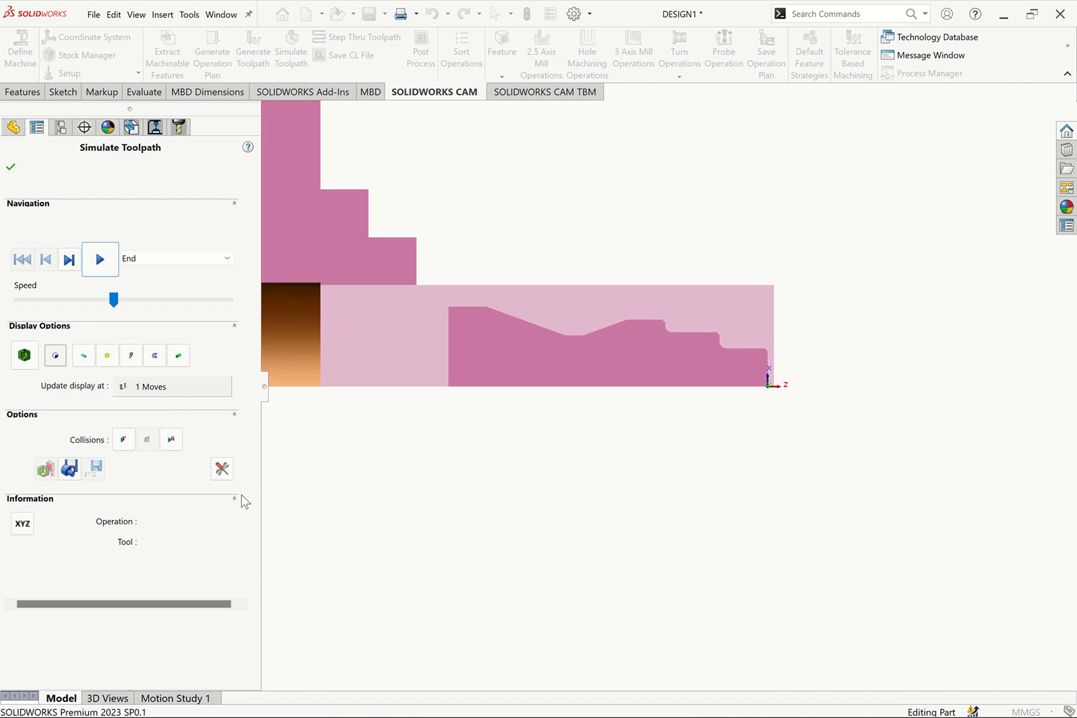
{"action": "left_click", "coordinate": [59, 359]}
{"action": "left_click", "coordinate": [92, 397]}
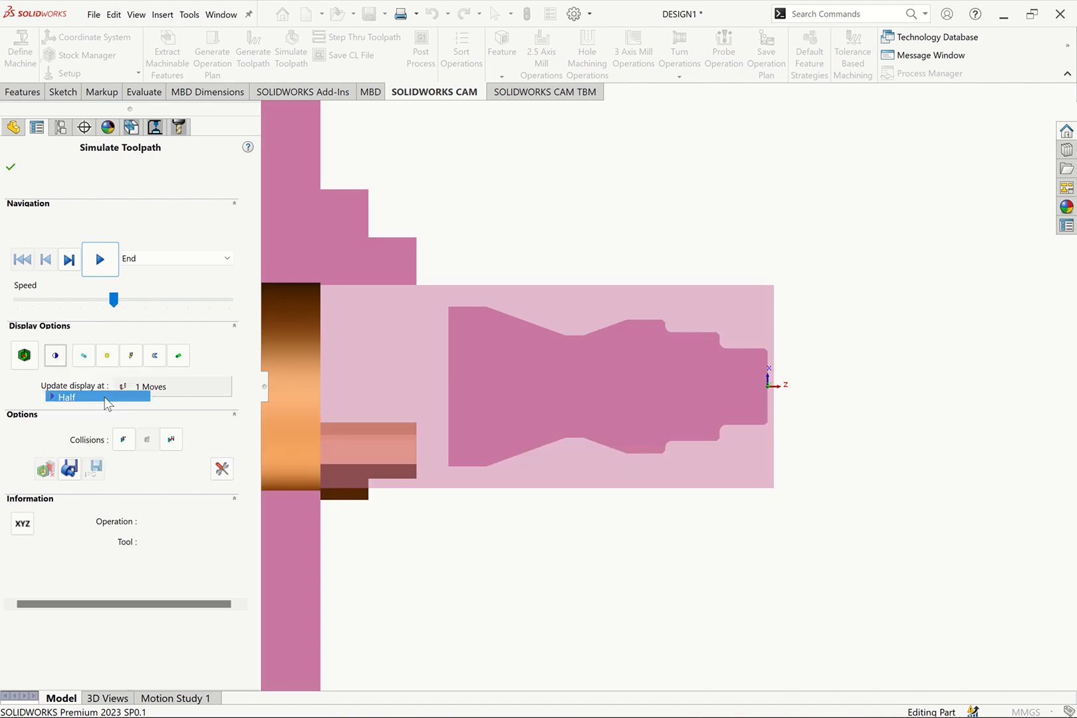
{"action": "left_click", "coordinate": [56, 356]}
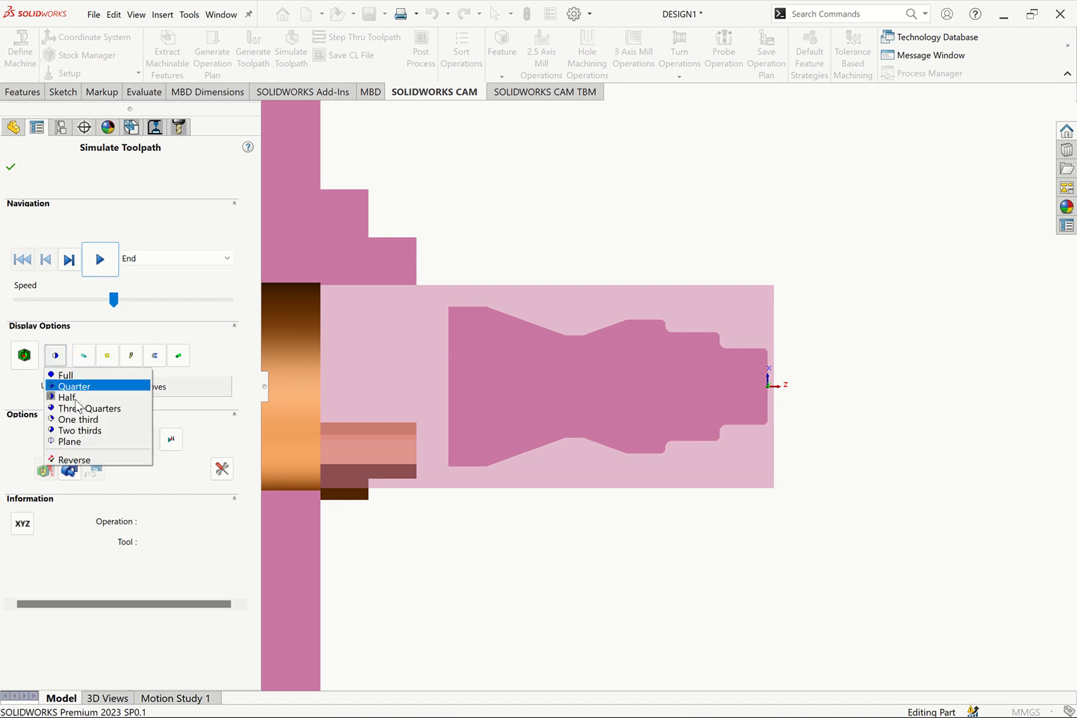
{"action": "left_click", "coordinate": [93, 408]}
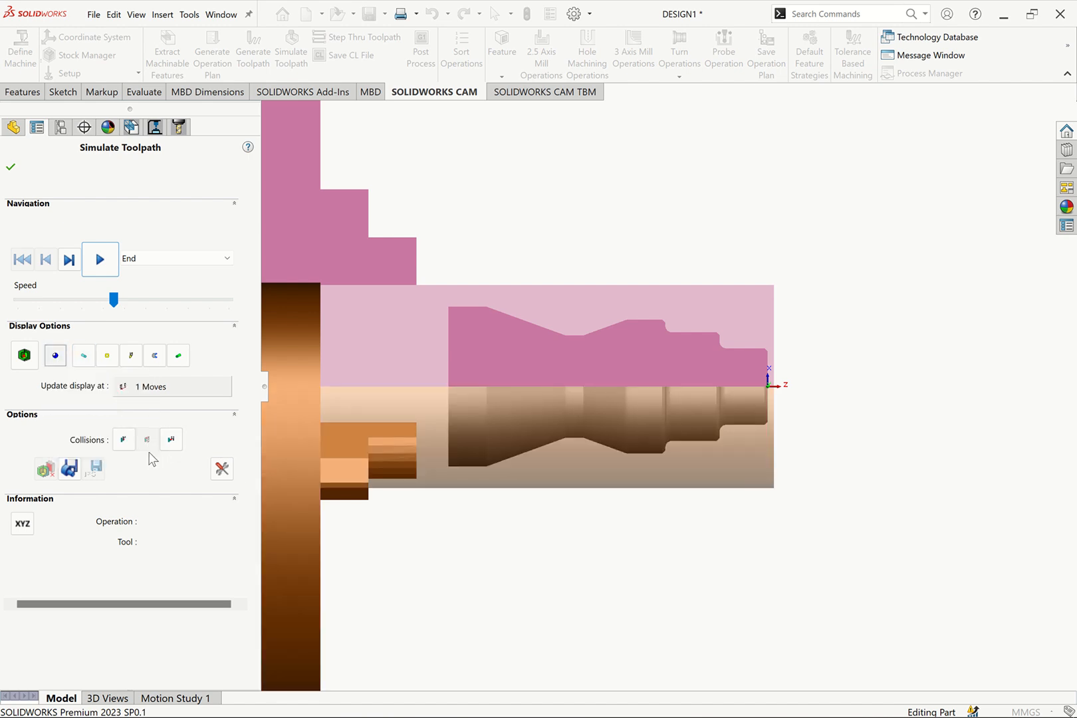
{"action": "left_click", "coordinate": [56, 355]}
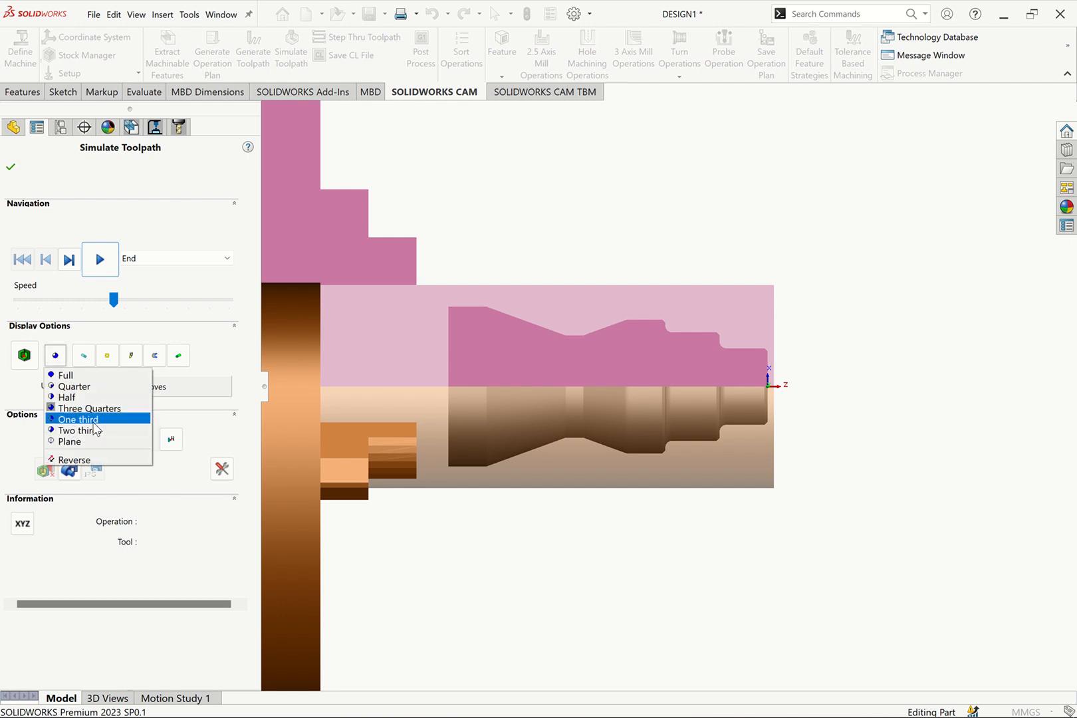
{"action": "left_click", "coordinate": [93, 419]}
{"action": "left_click", "coordinate": [56, 356]}
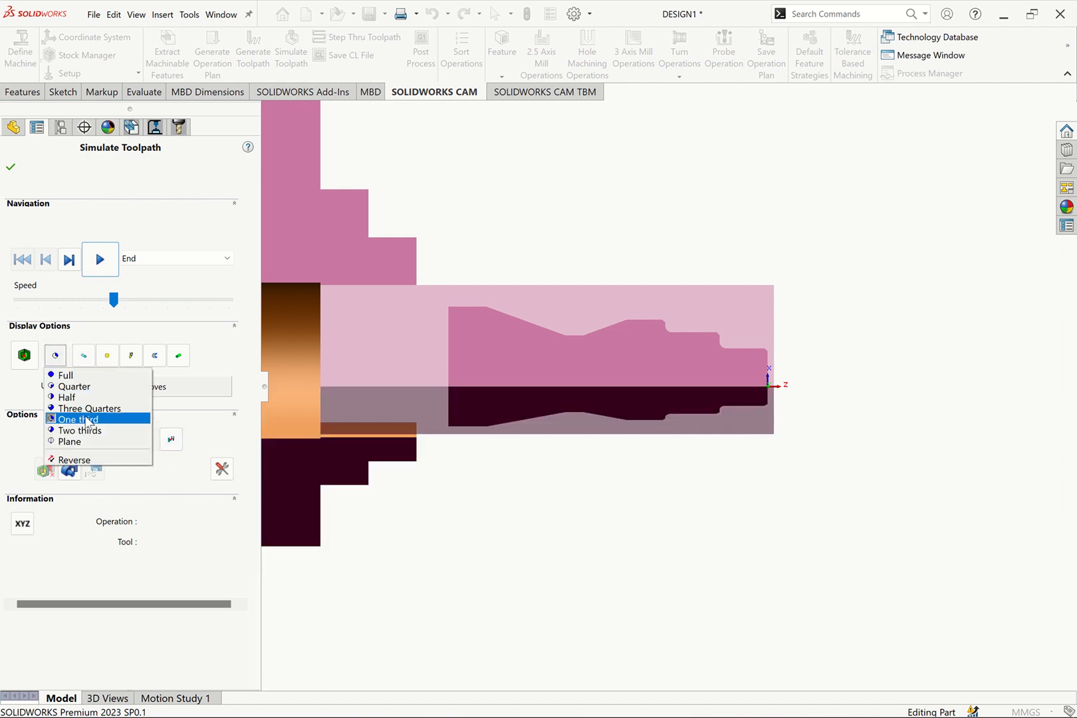
{"action": "left_click", "coordinate": [93, 428]}
{"action": "left_click", "coordinate": [56, 356]}
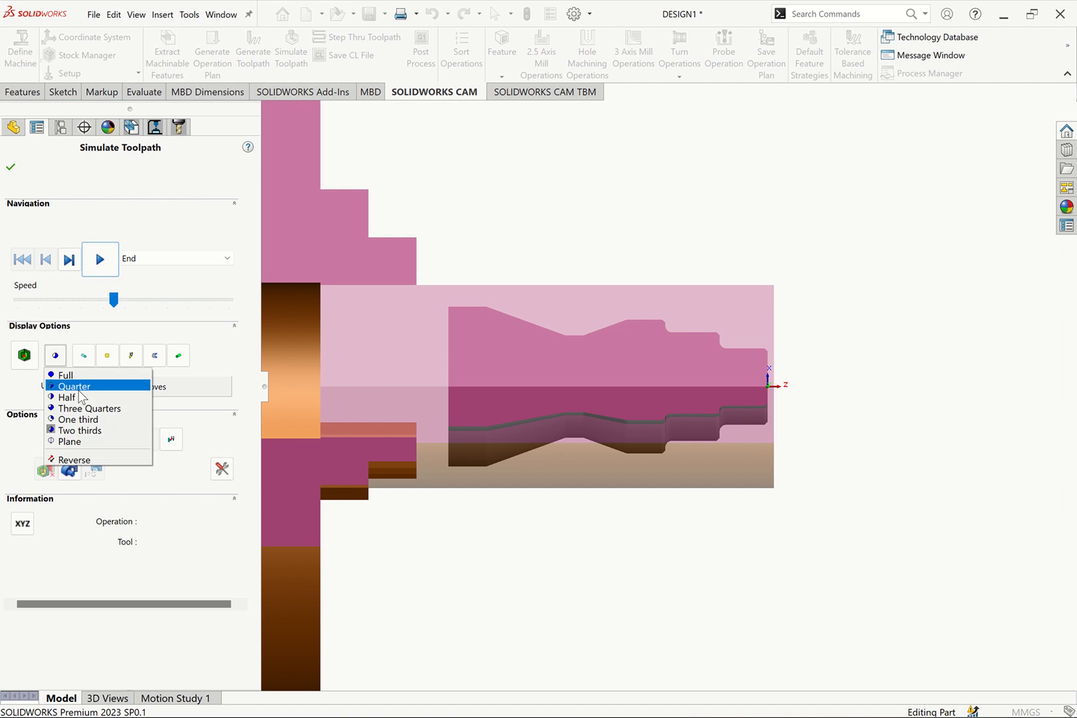
{"action": "left_click", "coordinate": [73, 397]}
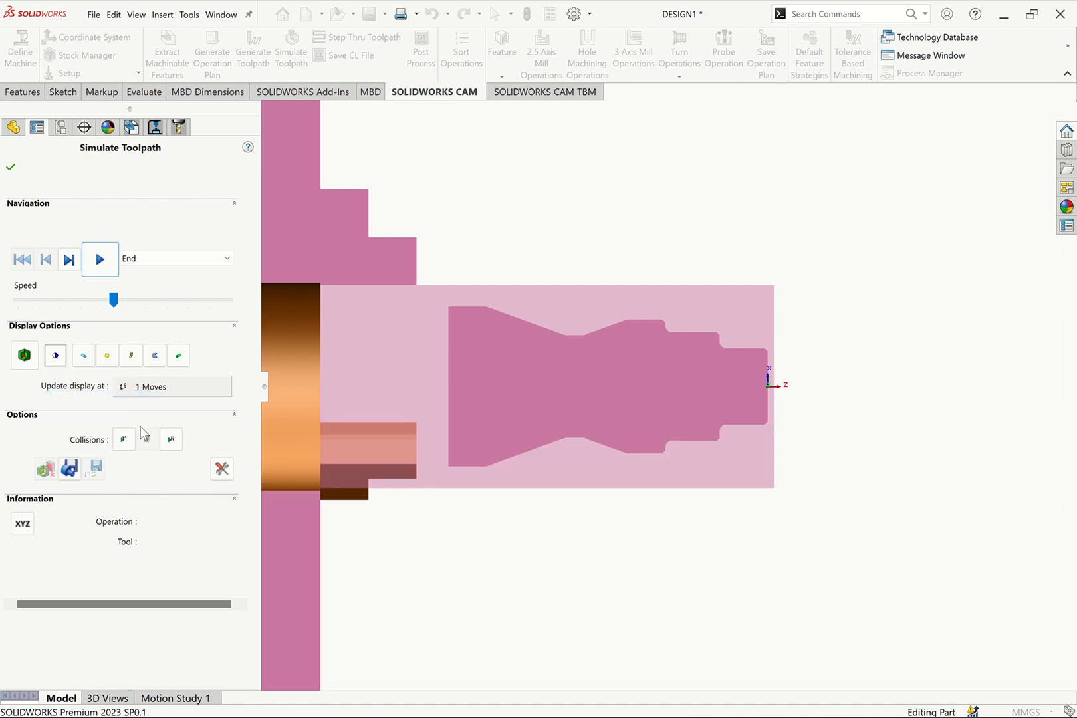
{"action": "left_click", "coordinate": [56, 356]}
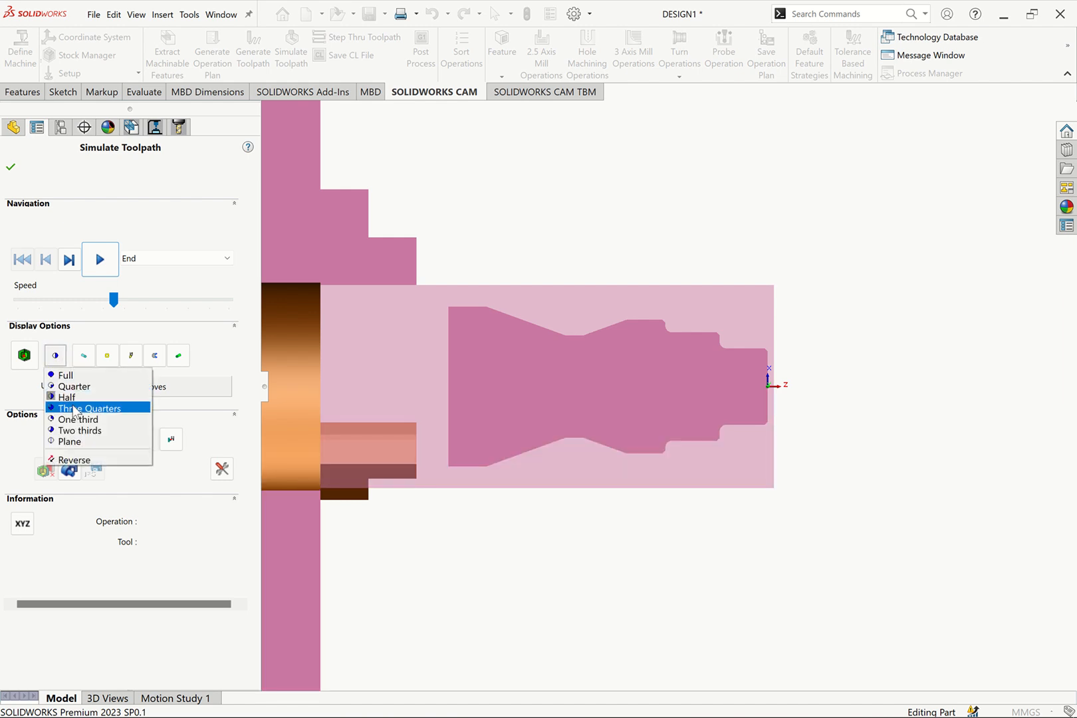
{"action": "left_click", "coordinate": [71, 377]}
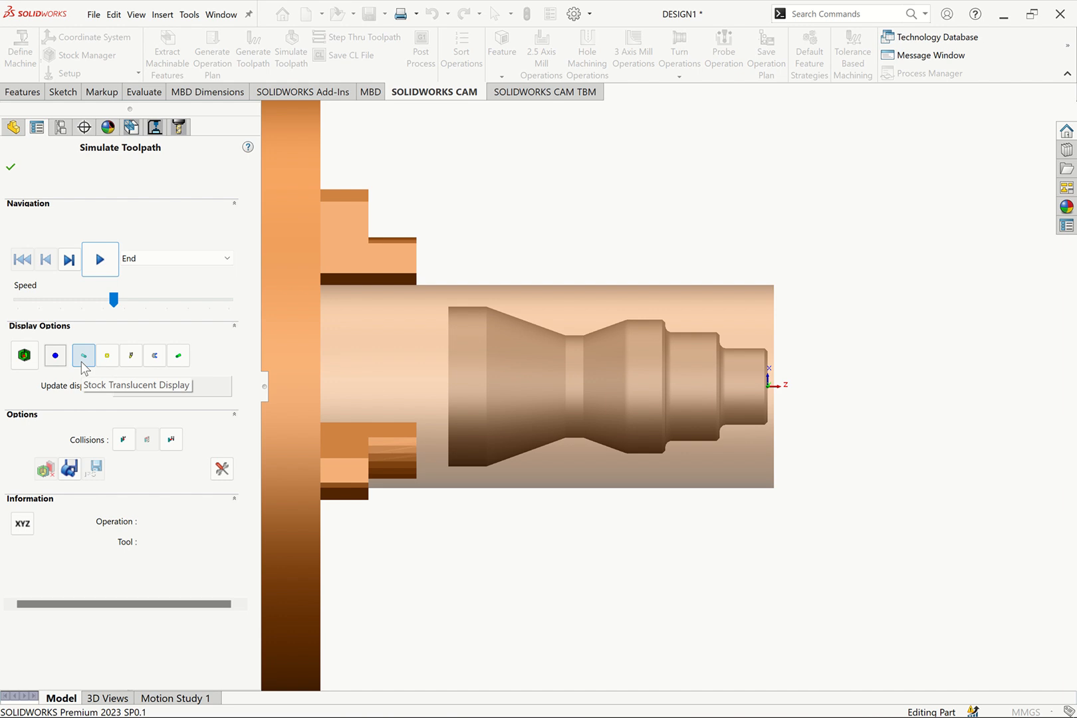
Compare the simulated stock's Shaded, Shaded With Edges and Translucent displays, finishing with Shaded With Edges
{"action": "left_click", "coordinate": [84, 356]}
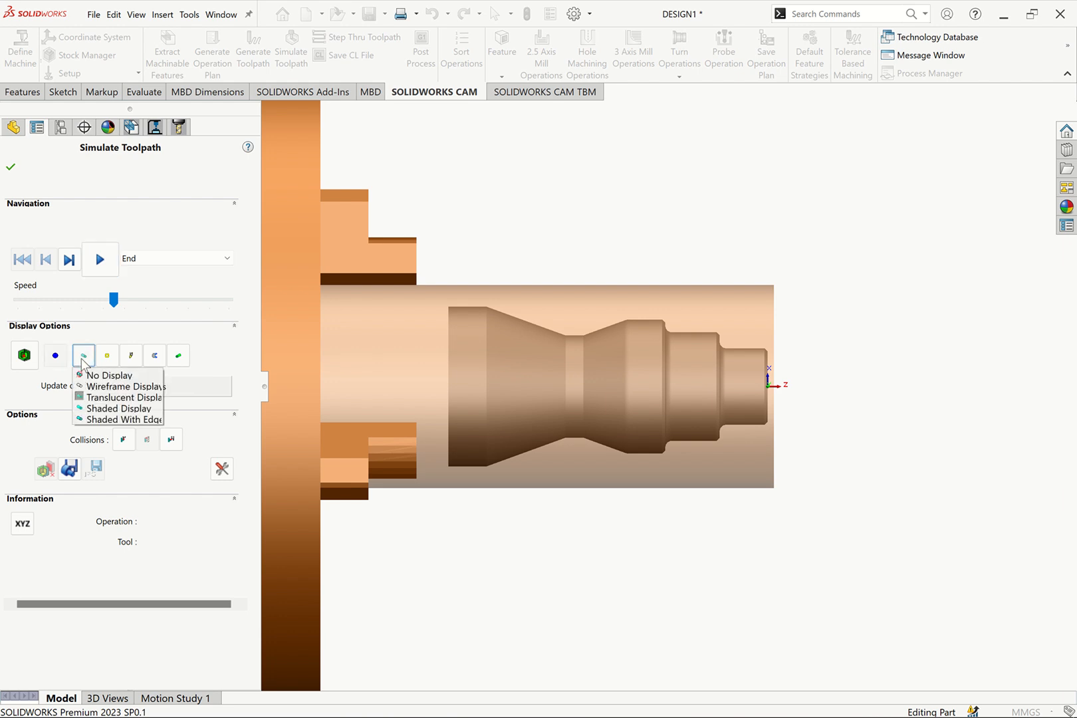
{"action": "left_click", "coordinate": [124, 408]}
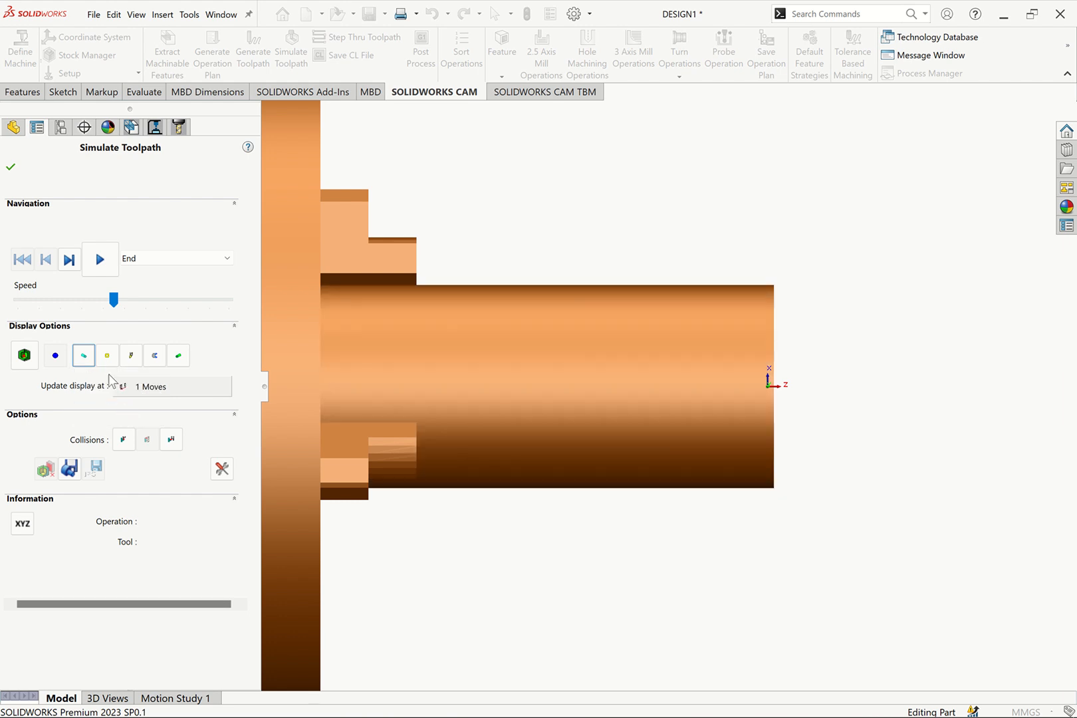
{"action": "left_click", "coordinate": [83, 355]}
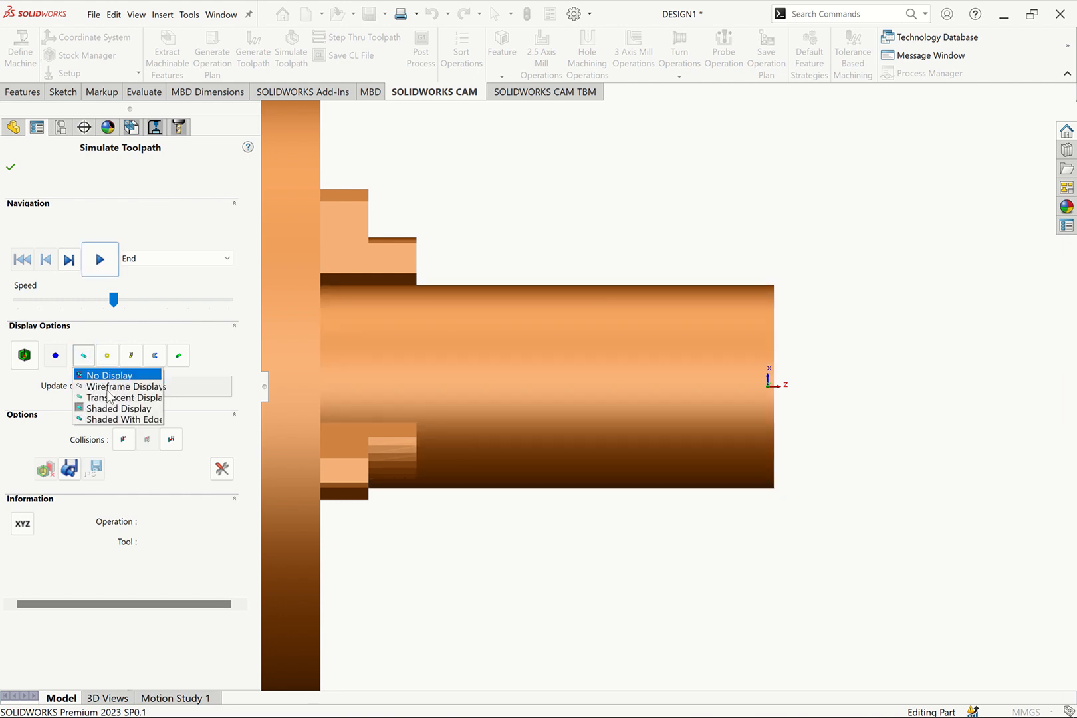
{"action": "left_click", "coordinate": [111, 420]}
{"action": "left_click", "coordinate": [84, 358]}
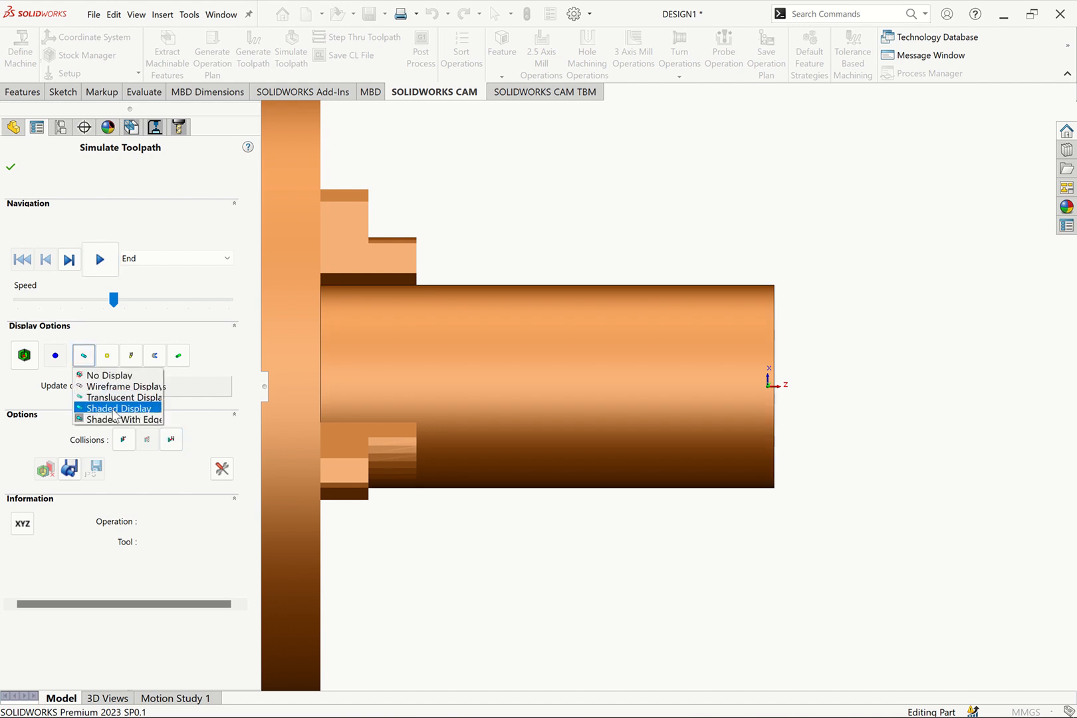
{"action": "left_click", "coordinate": [121, 398]}
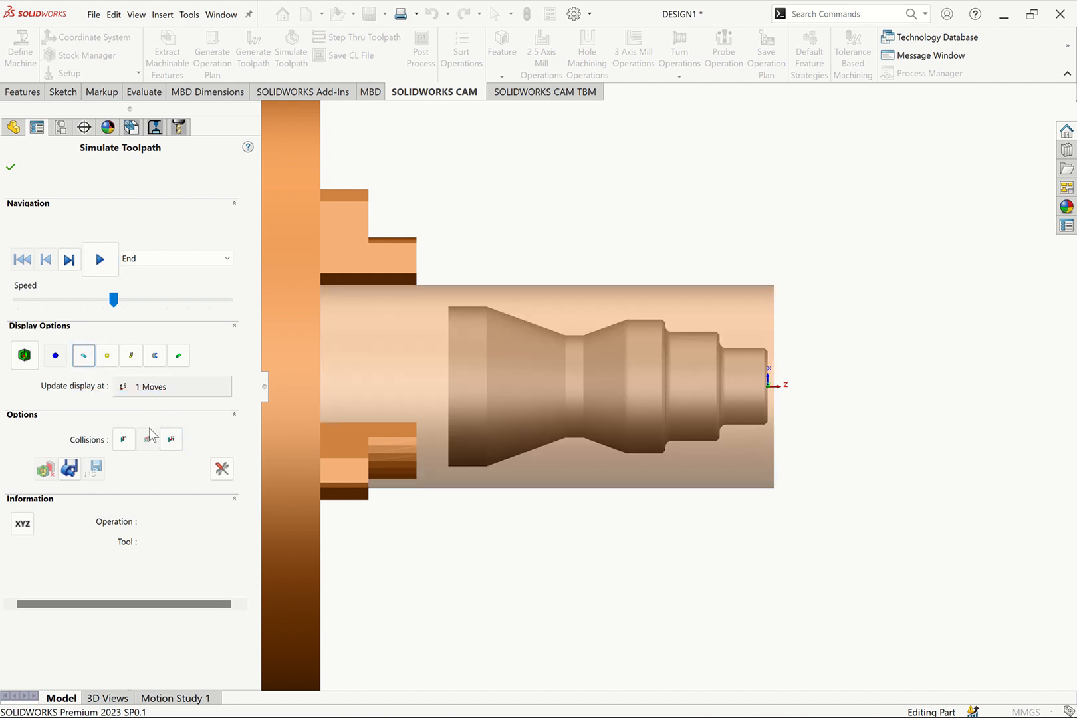
{"action": "left_click", "coordinate": [84, 358]}
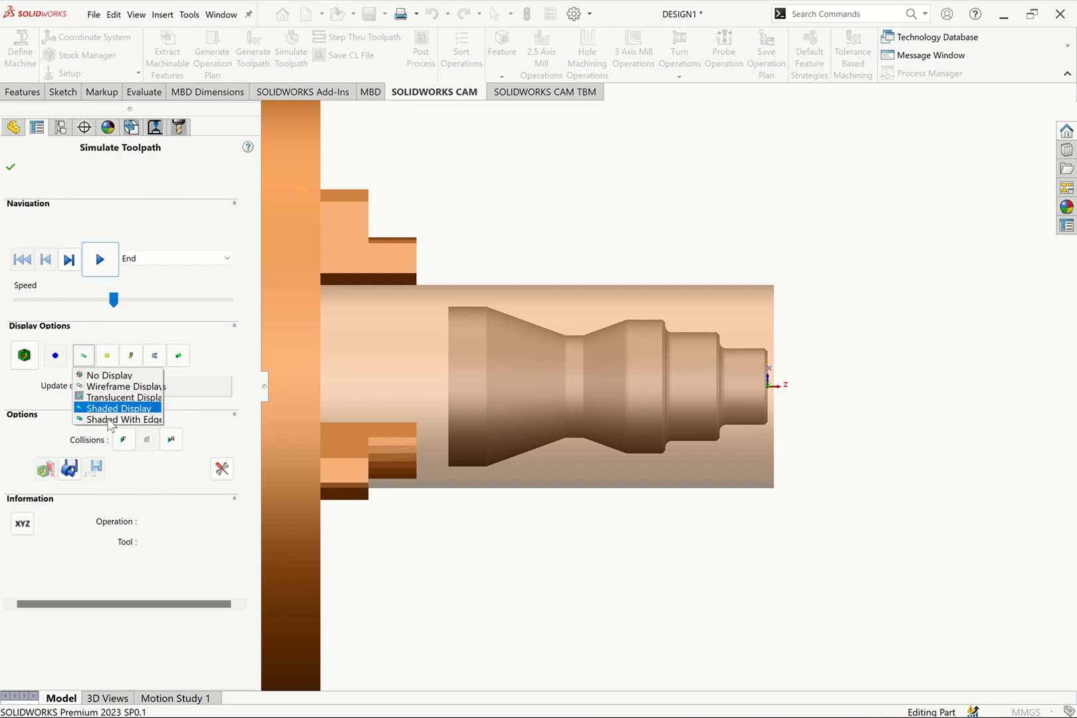
{"action": "left_click", "coordinate": [115, 420]}
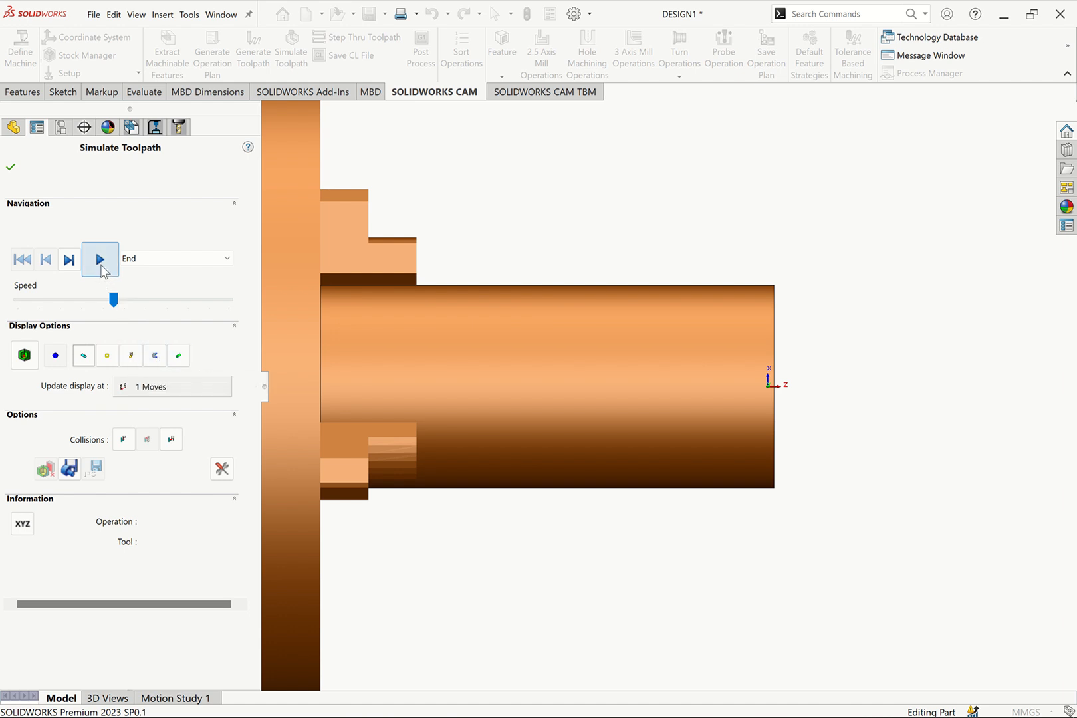
Play the turning simulation with End as the stopping point and raise its speed to about three quarters during Turn Rough1
{"action": "left_click", "coordinate": [101, 265]}
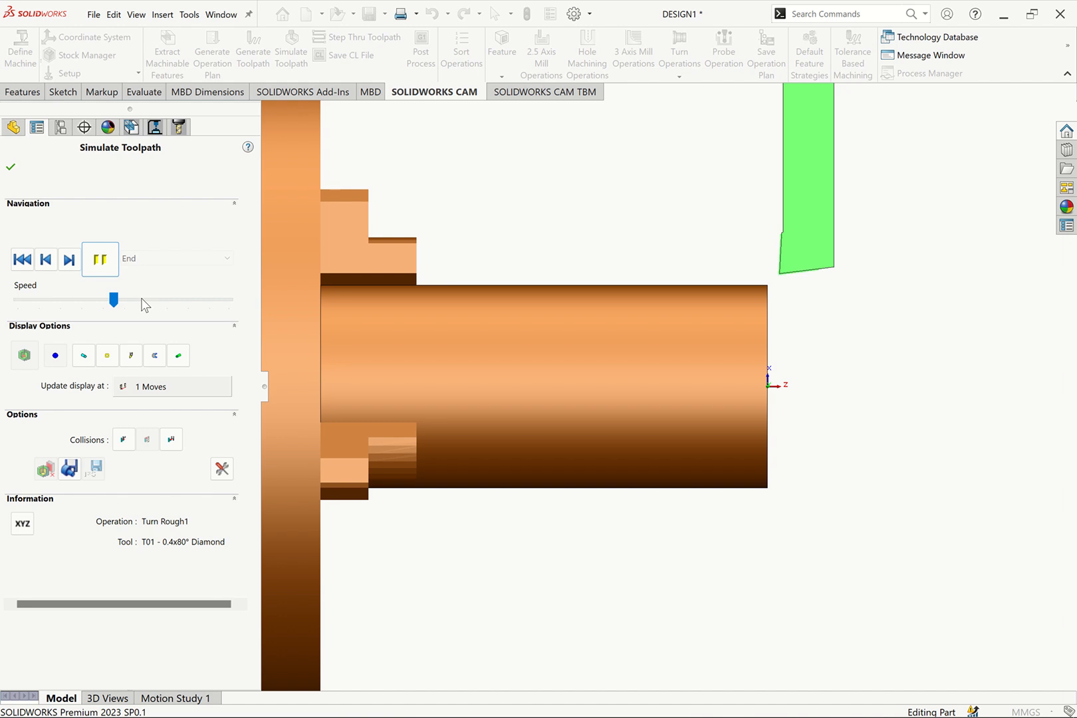
{"action": "scroll", "coordinate": [142, 299], "scroll_direction": "down", "scroll_amount": 2}
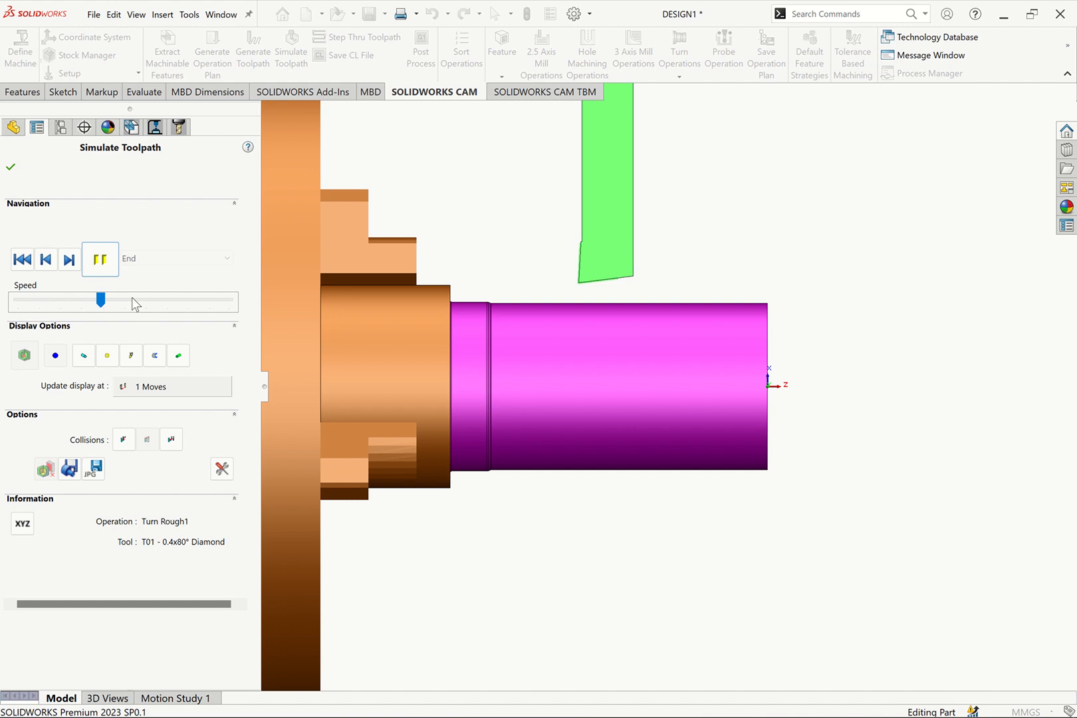
{"action": "left_click", "coordinate": [150, 300]}
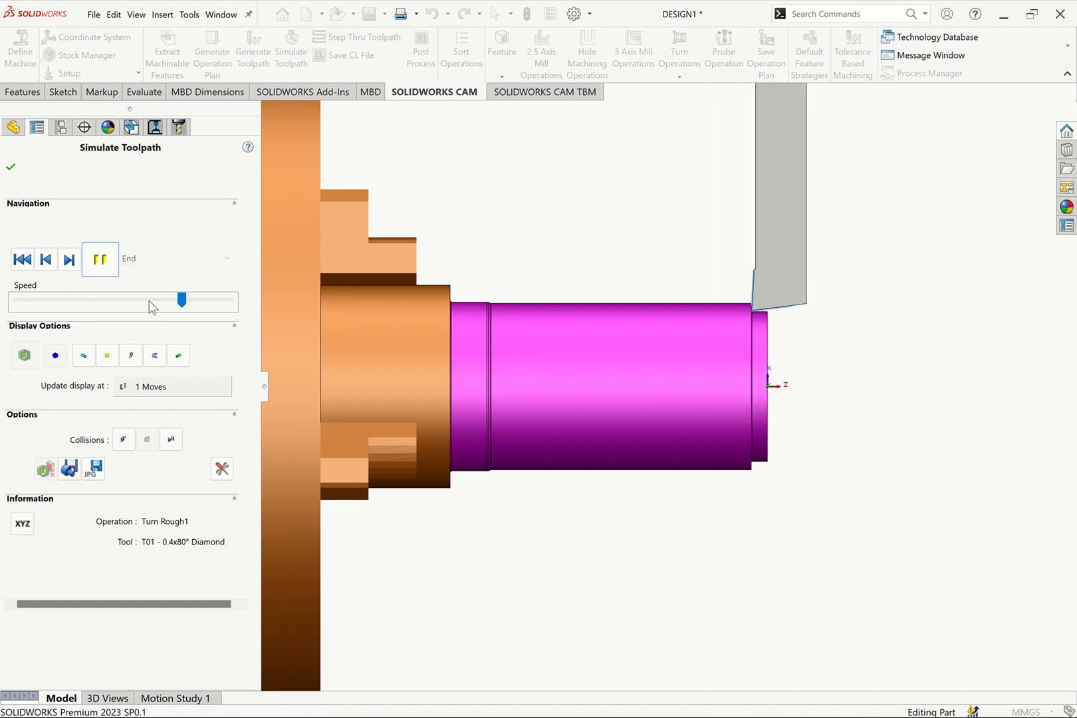
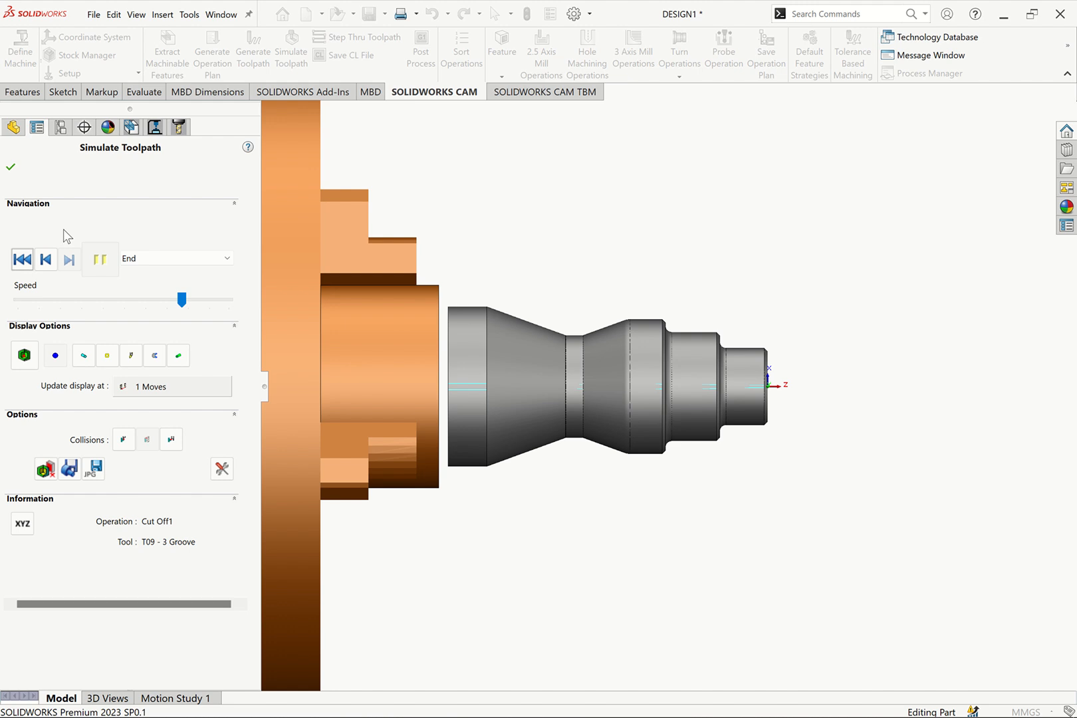
Close the current simulation and open a new toolpath simulation for the operations from Face Rough1 through Cut Off1
{"action": "left_click", "coordinate": [11, 169]}
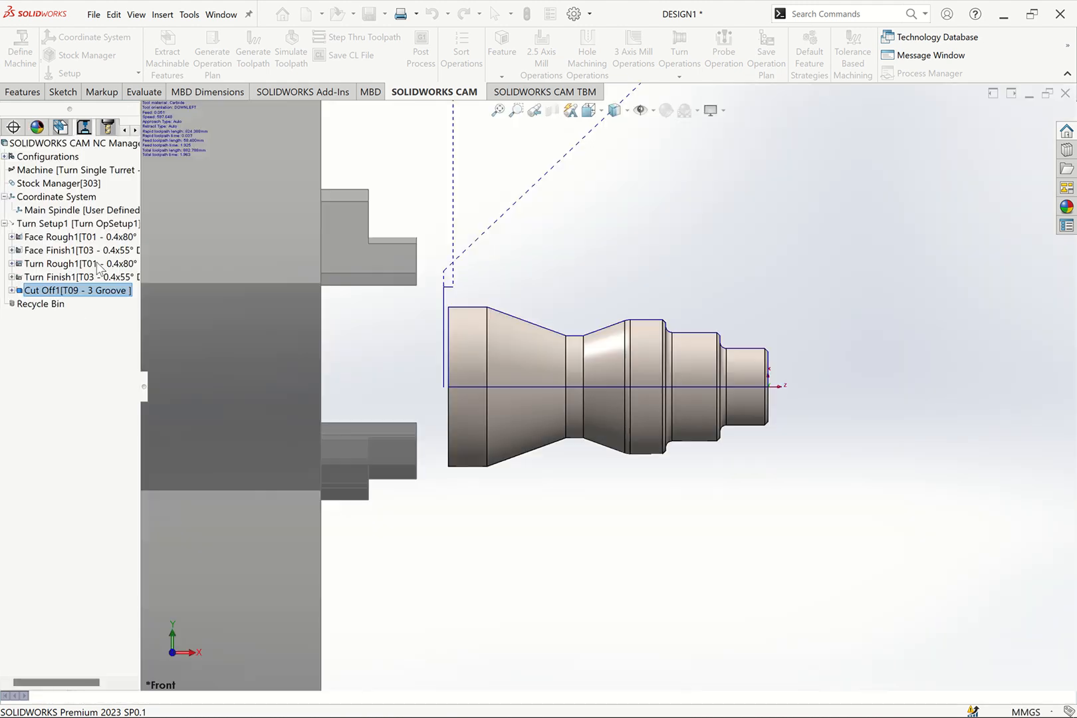
{"action": "left_click", "coordinate": [43, 236]}
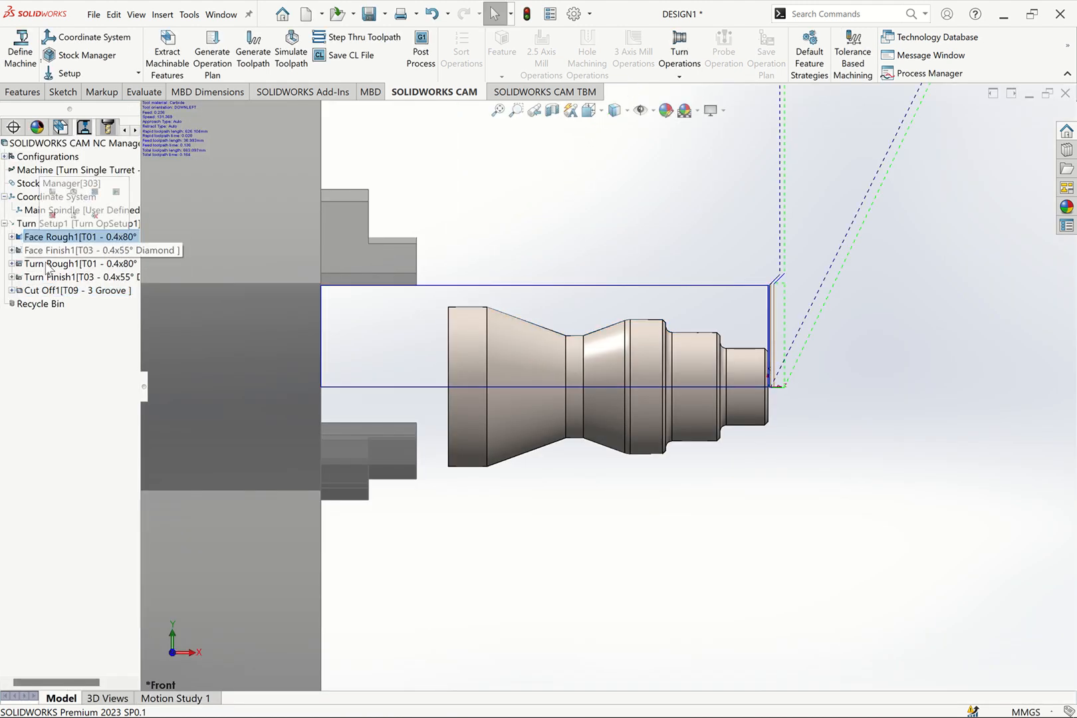
{"action": "left_click", "coordinate": [45, 292], "text": "shift"}
{"action": "left_click", "coordinate": [292, 51]}
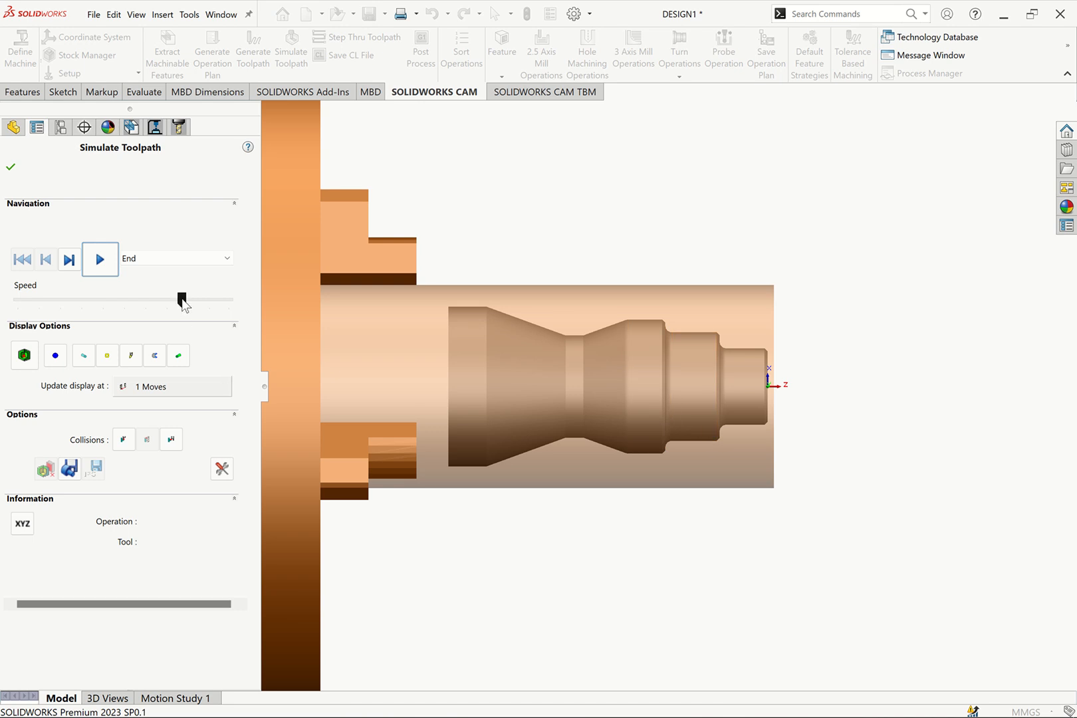
Change the simulation's collision handling, play it through Cut Off1 at nearly full speed, and close it
{"action": "left_click_drag", "start_coordinate": [181, 300], "coordinate": [222, 300]}
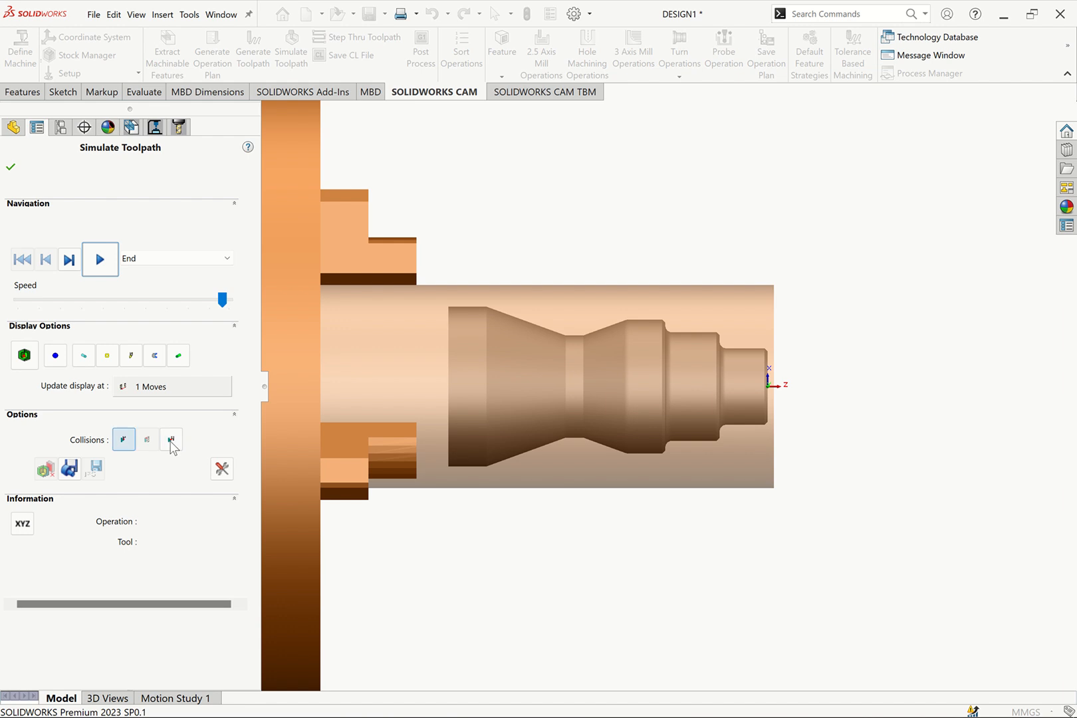
{"action": "left_click", "coordinate": [172, 442]}
{"action": "left_click", "coordinate": [106, 263]}
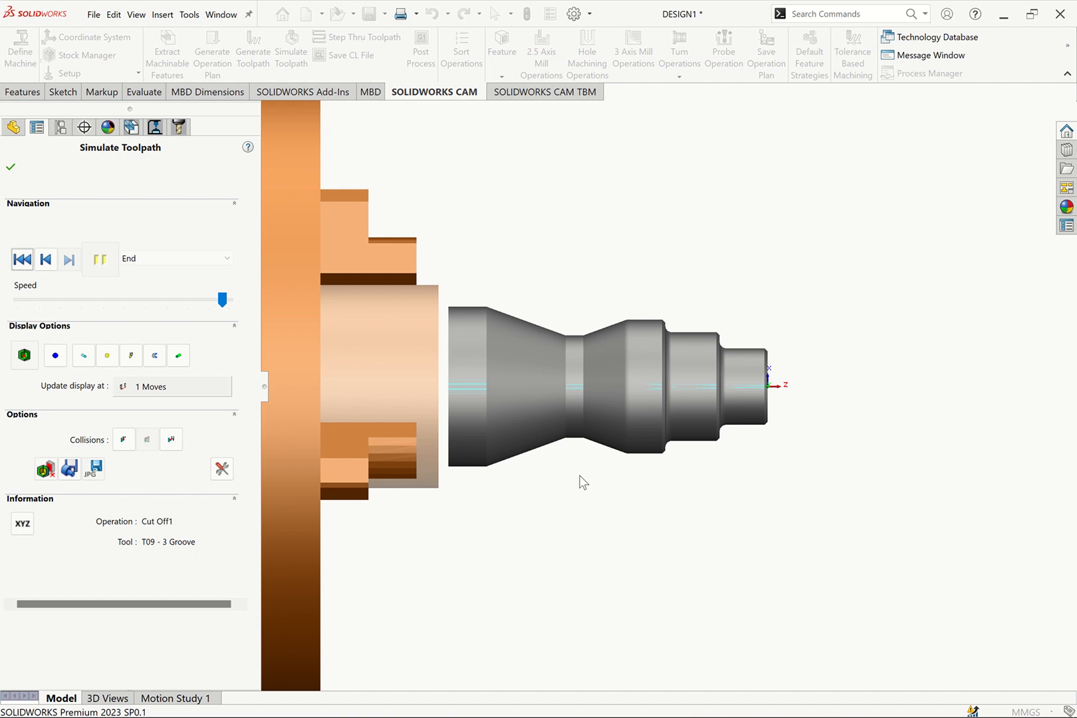
{"action": "left_click", "coordinate": [11, 167]}
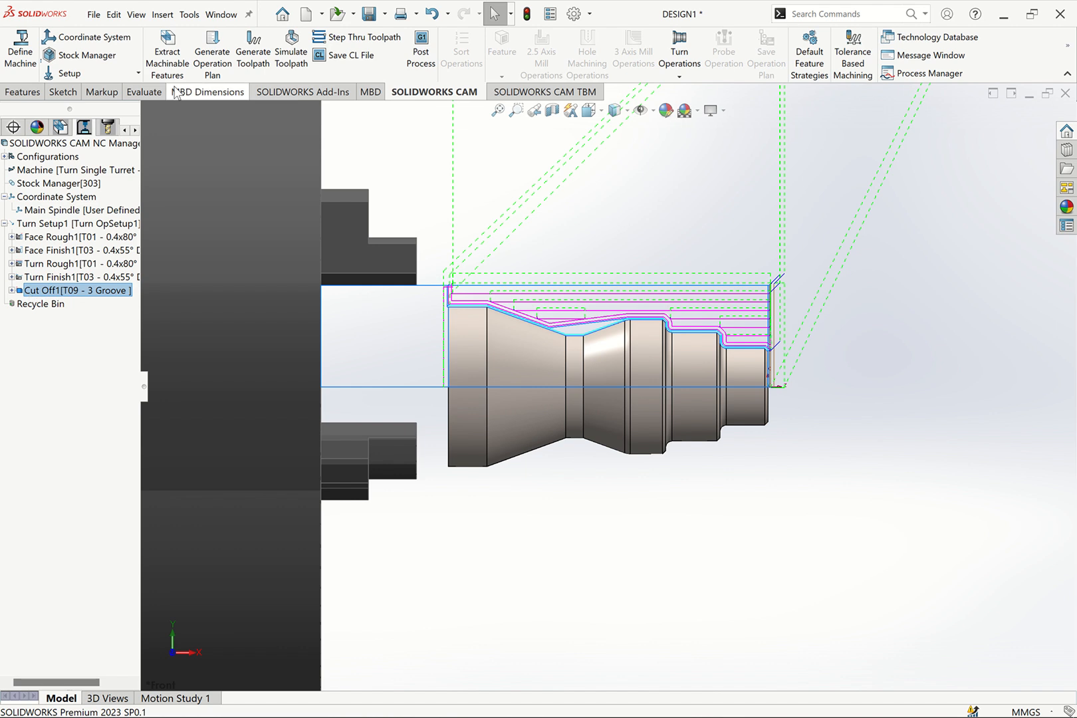
Open Face Rough1's operation definition and examine its tool's holder, station and diamond insert data
{"action": "left_click", "coordinate": [74, 238]}
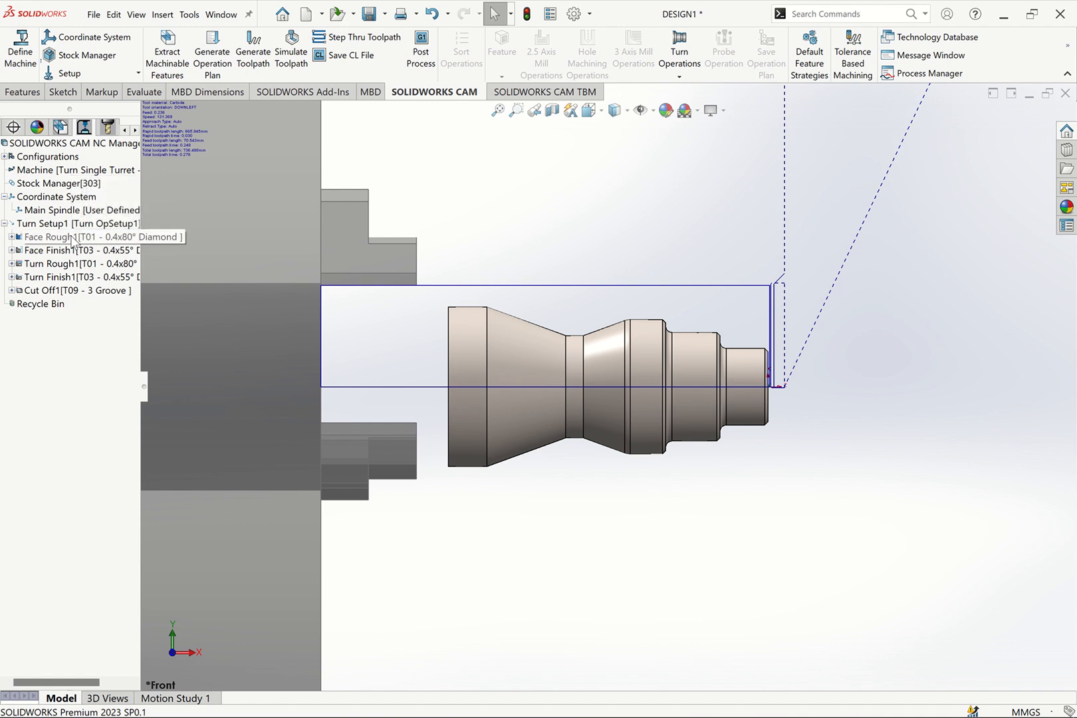
{"action": "right_click", "coordinate": [73, 238]}
{"action": "left_click", "coordinate": [122, 247]}
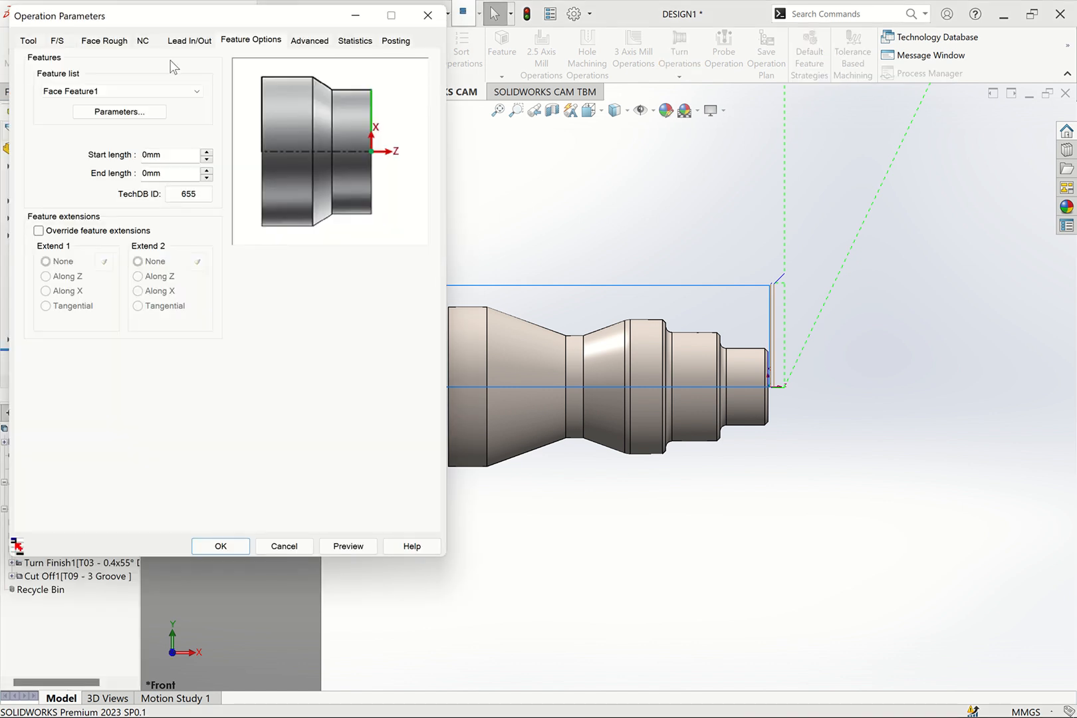
{"action": "left_click", "coordinate": [27, 41]}
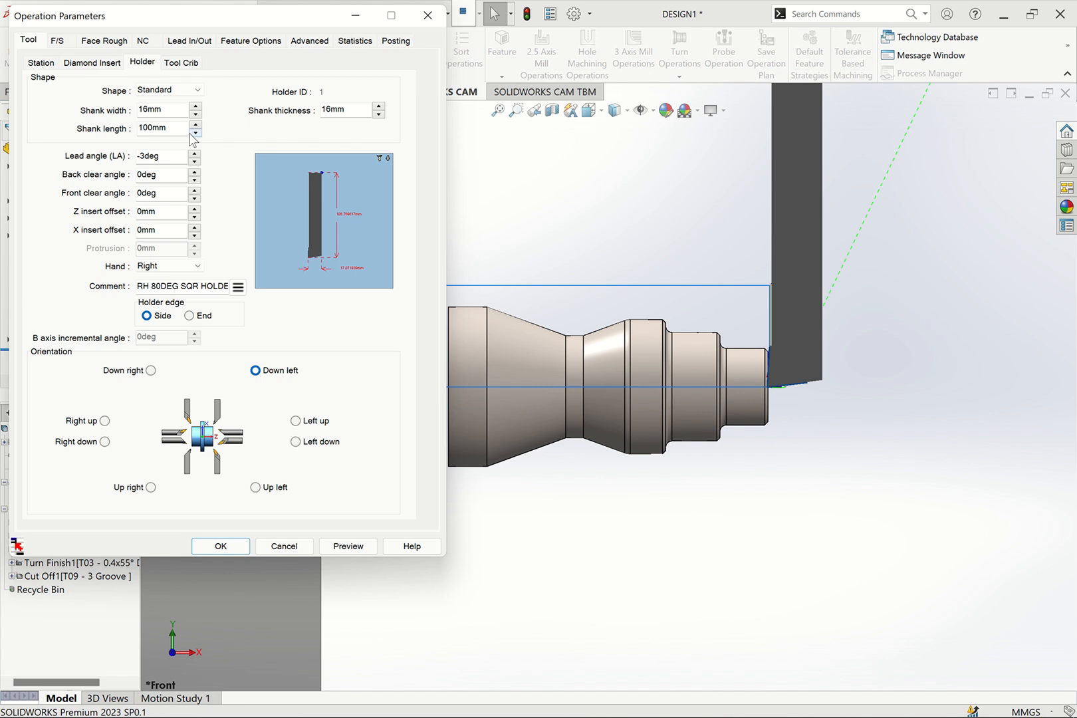
{"action": "left_click", "coordinate": [43, 62]}
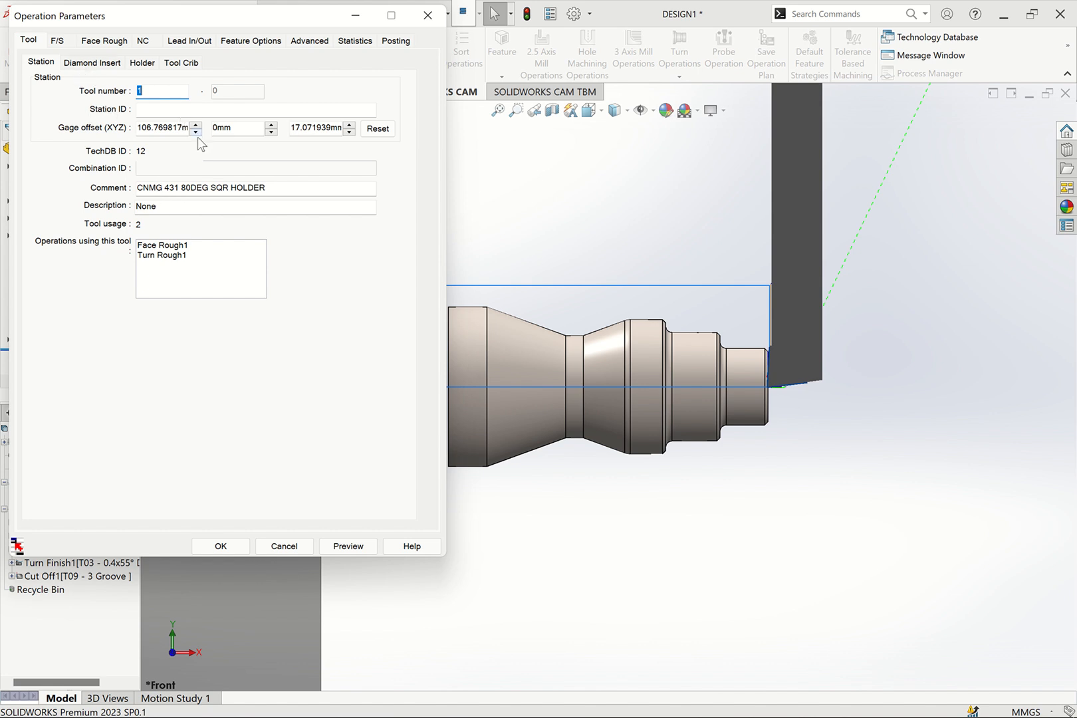
{"action": "left_click", "coordinate": [75, 64]}
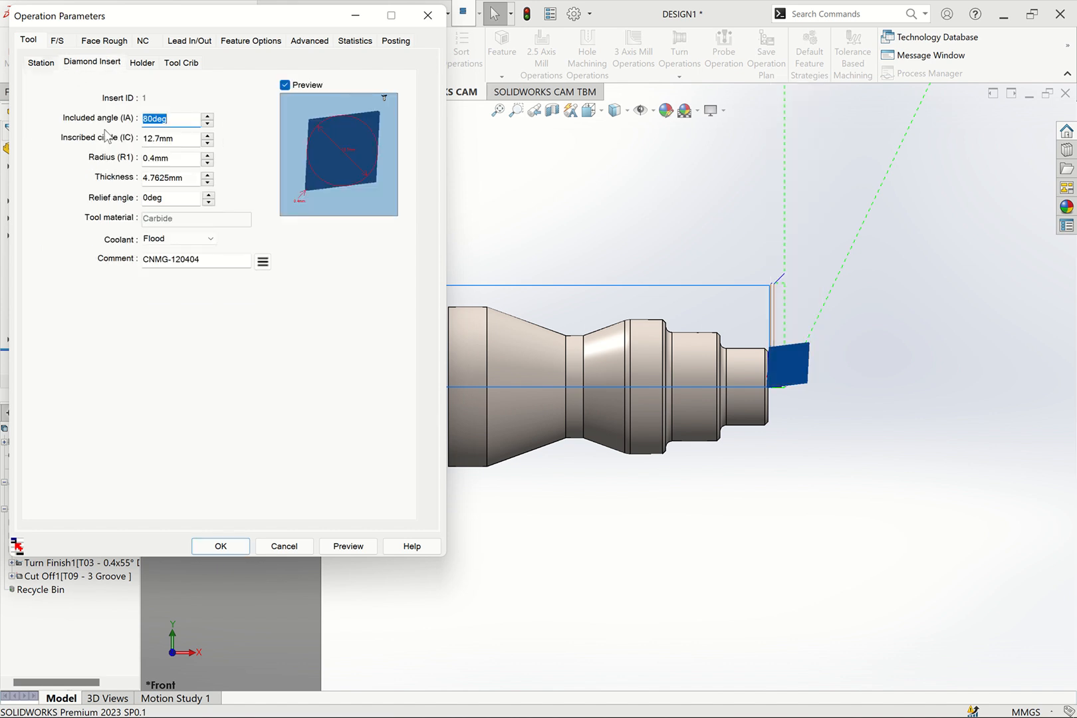
{"action": "left_click", "coordinate": [40, 63]}
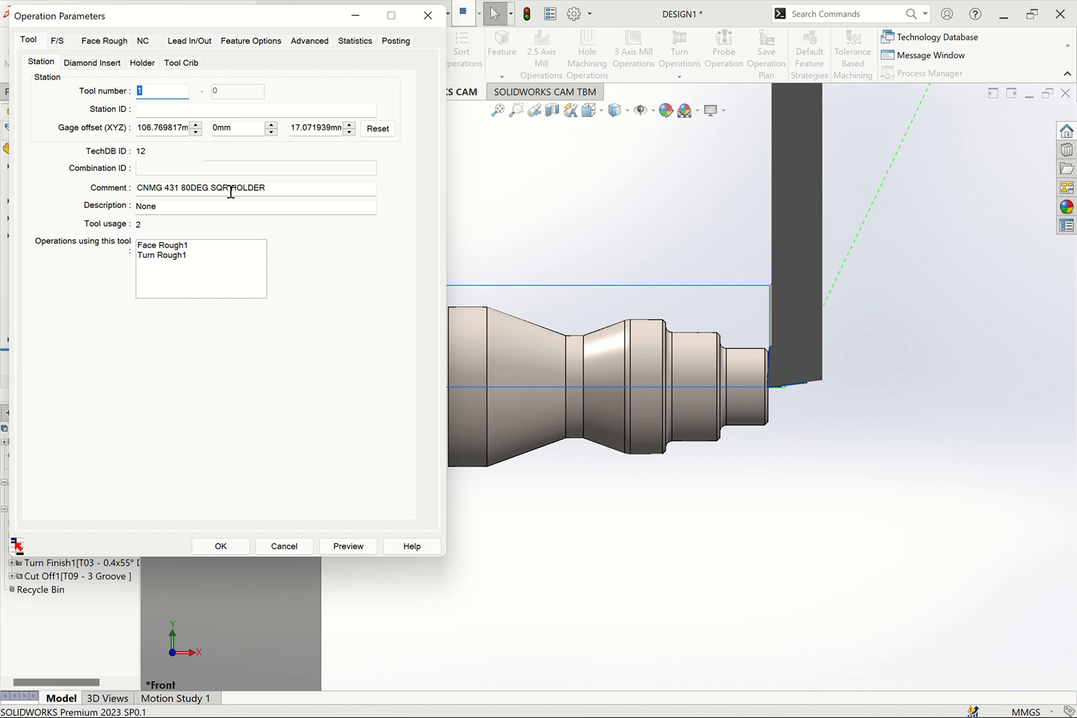
{"action": "left_click", "coordinate": [89, 63]}
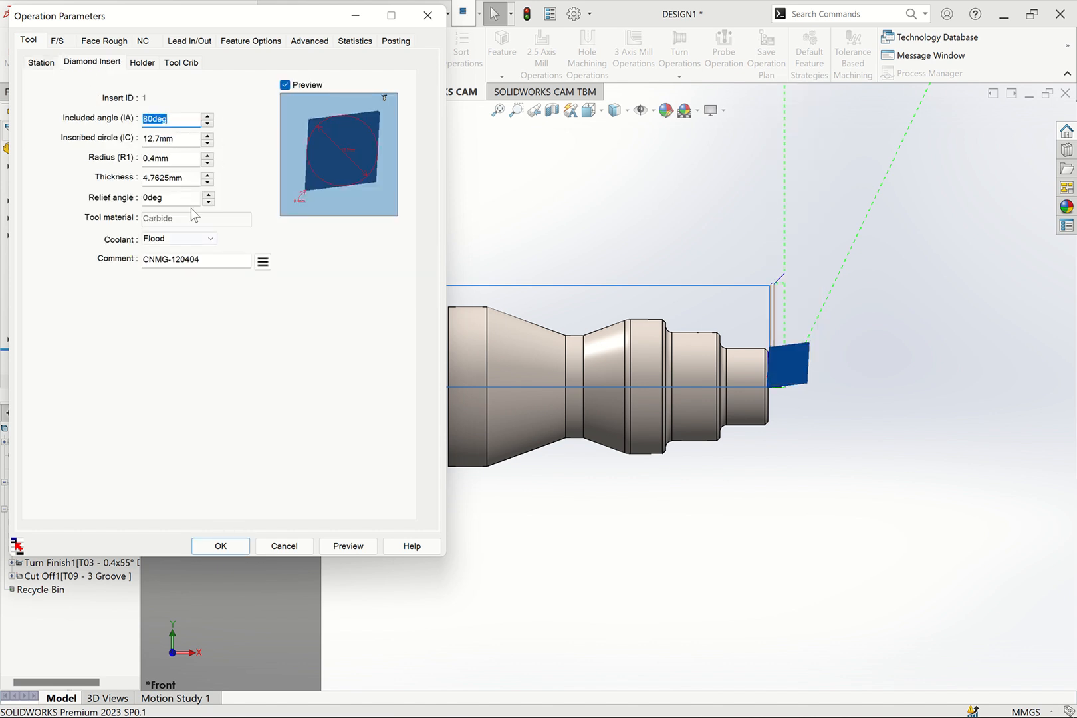
Set the station comment of the Face Rough1 tool to DNMG110408
{"action": "left_click", "coordinate": [43, 63]}
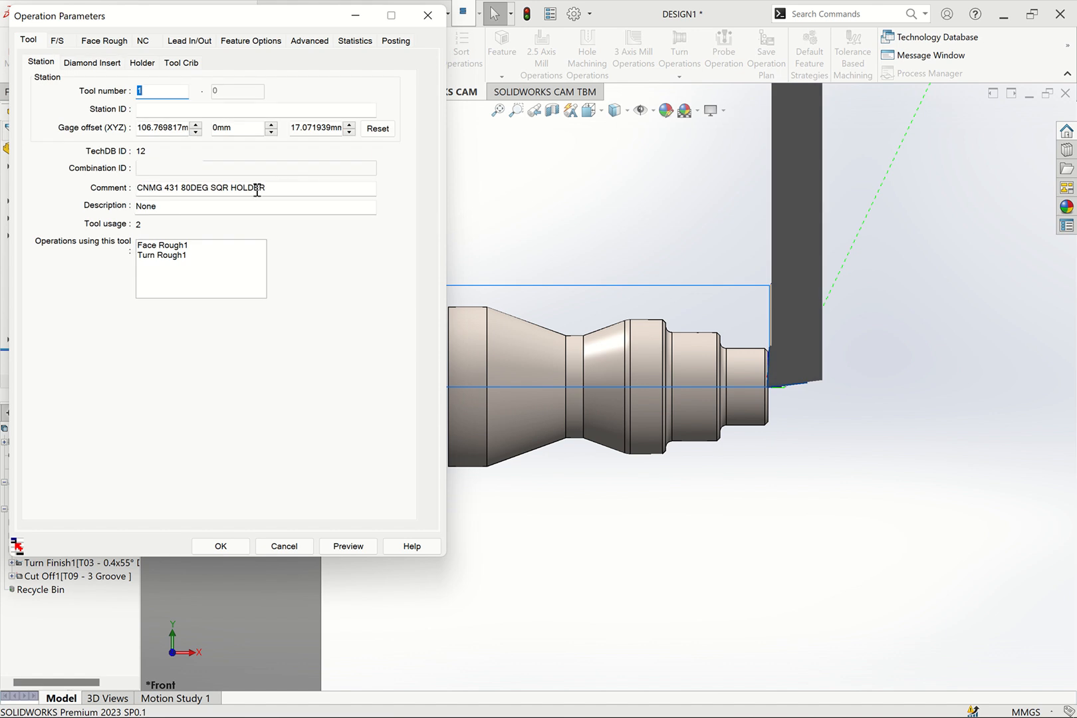
{"action": "left_click_drag", "start_coordinate": [266, 189], "coordinate": [128, 195]}
{"action": "type", "text": "d"}
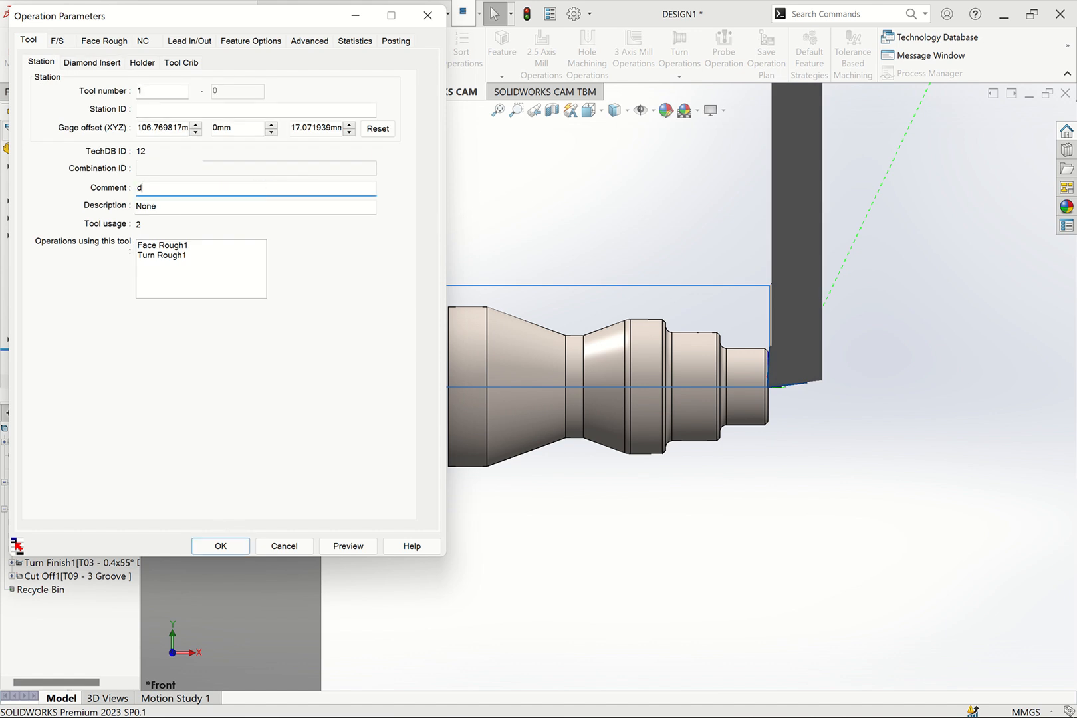
{"action": "key", "text": "BackSpace"}
{"action": "type", "text": "DNMG110408"}
{"action": "double_click", "coordinate": [204, 189]}
Give Face Rough1's diamond insert a 55° included angle, an 11 mm inscribed circle and the comment DNMG110408
{"action": "left_click", "coordinate": [93, 64]}
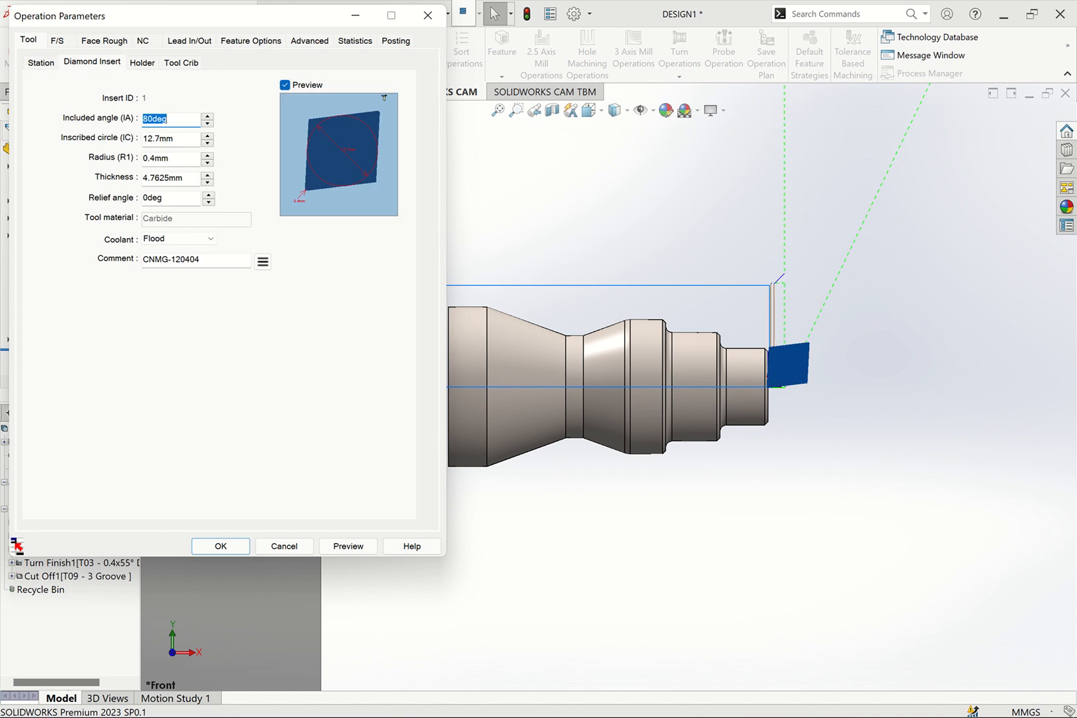
{"action": "type", "text": "55"}
{"action": "key", "text": "Tab"}
{"action": "type", "text": "11"}
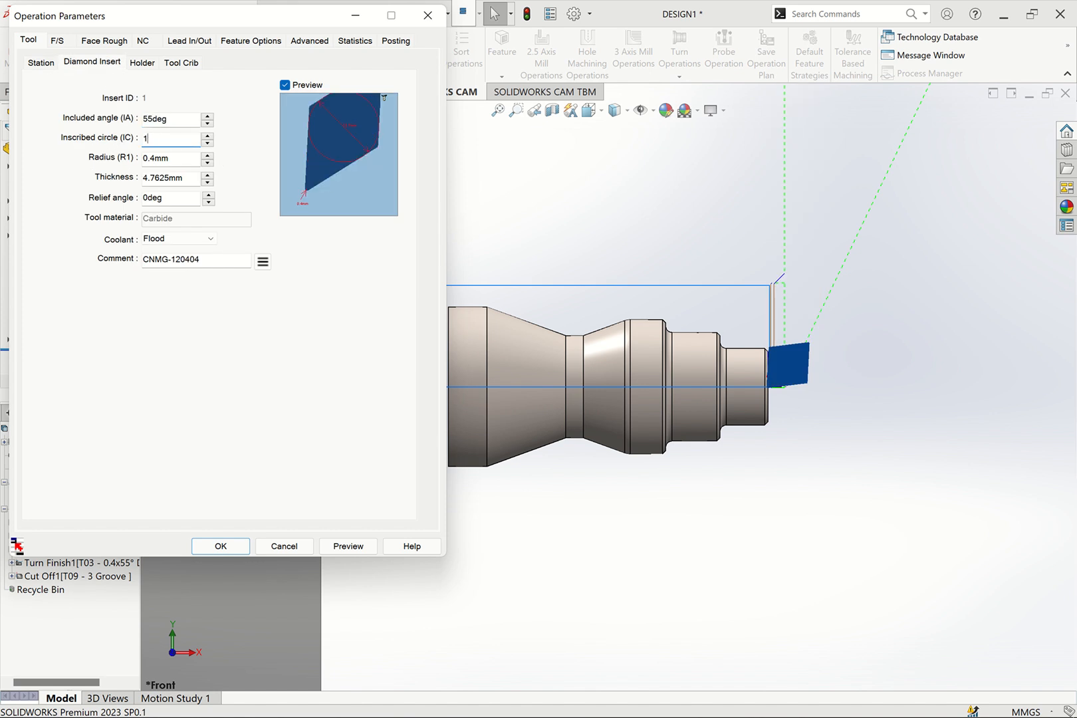
{"action": "left_click", "coordinate": [205, 143]}
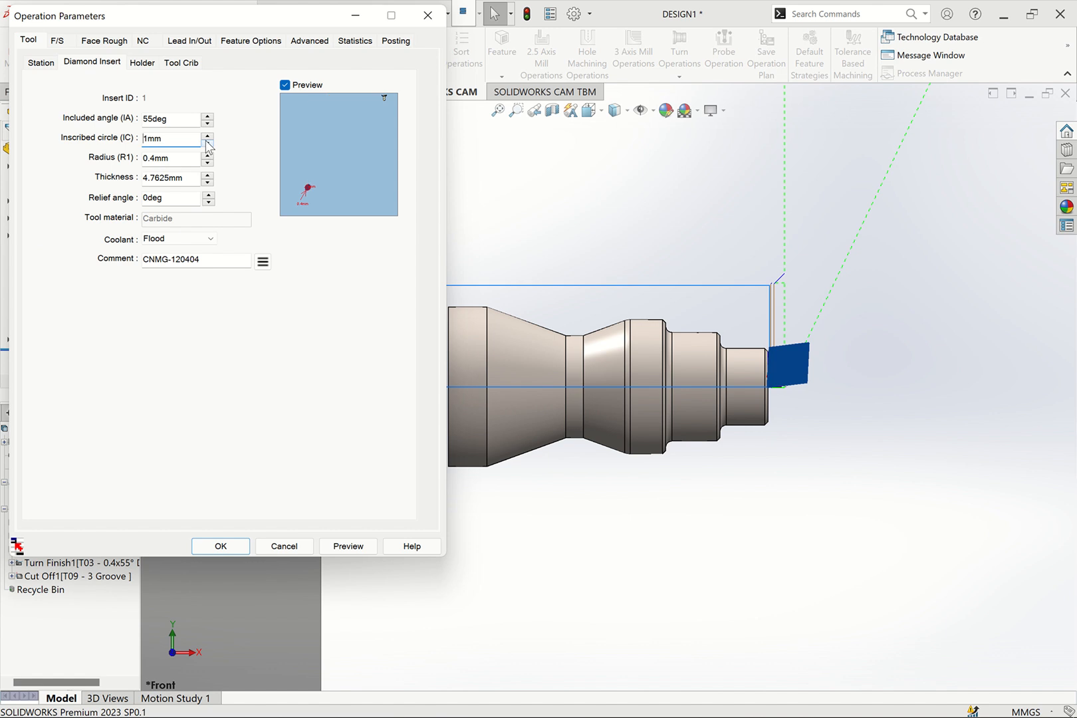
{"action": "left_click", "coordinate": [207, 137]}
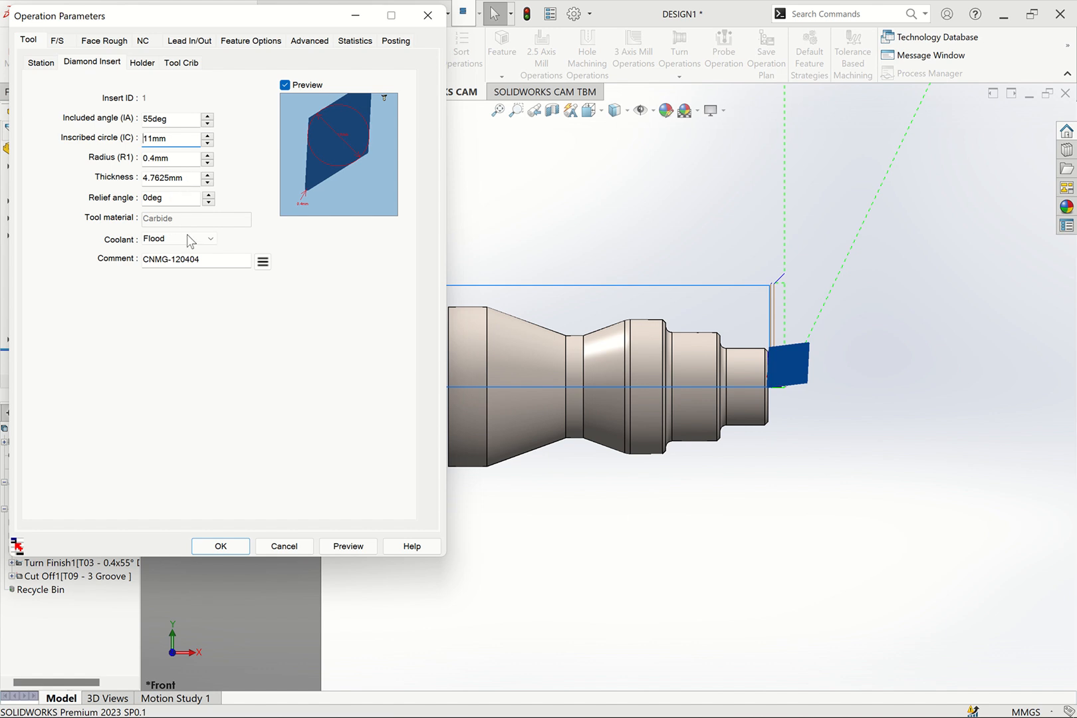
{"action": "left_click_drag", "start_coordinate": [199, 260], "coordinate": [108, 269]}
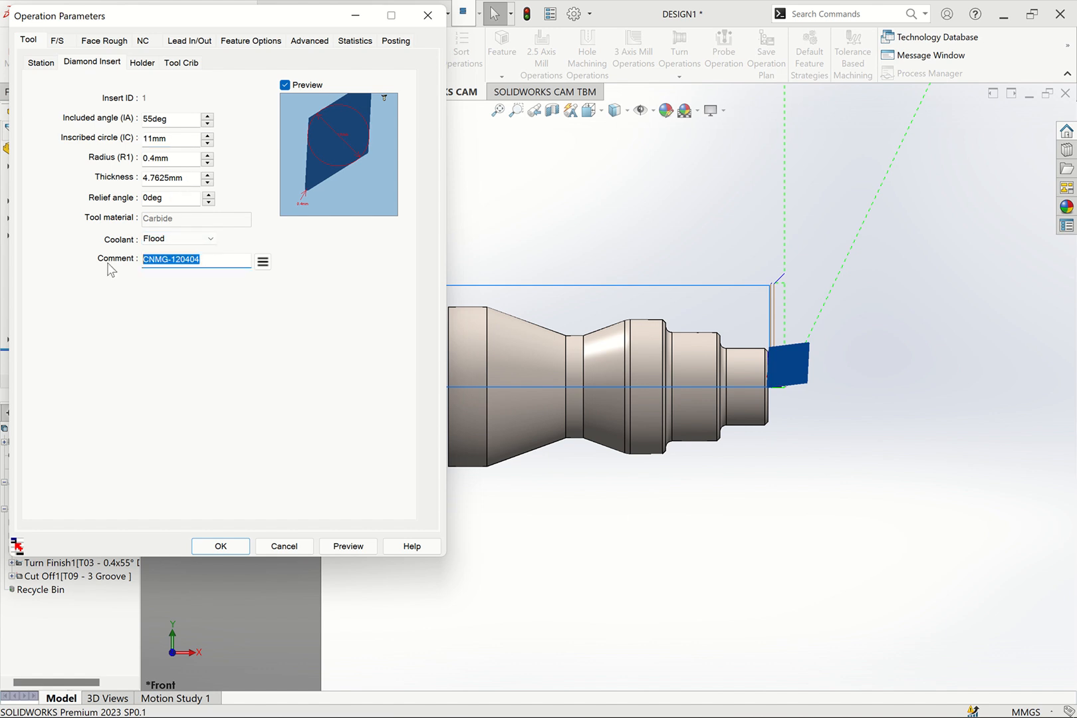
{"action": "type", "text": "DNMG110408"}
Set Face Rough1's holder to 20 mm shank width and thickness, 125 mm shank length, with the comment MDJNR2020K11
{"action": "left_click", "coordinate": [141, 63]}
{"action": "left_click_drag", "start_coordinate": [175, 110], "coordinate": [108, 116]}
{"action": "type", "text": "20mm"}
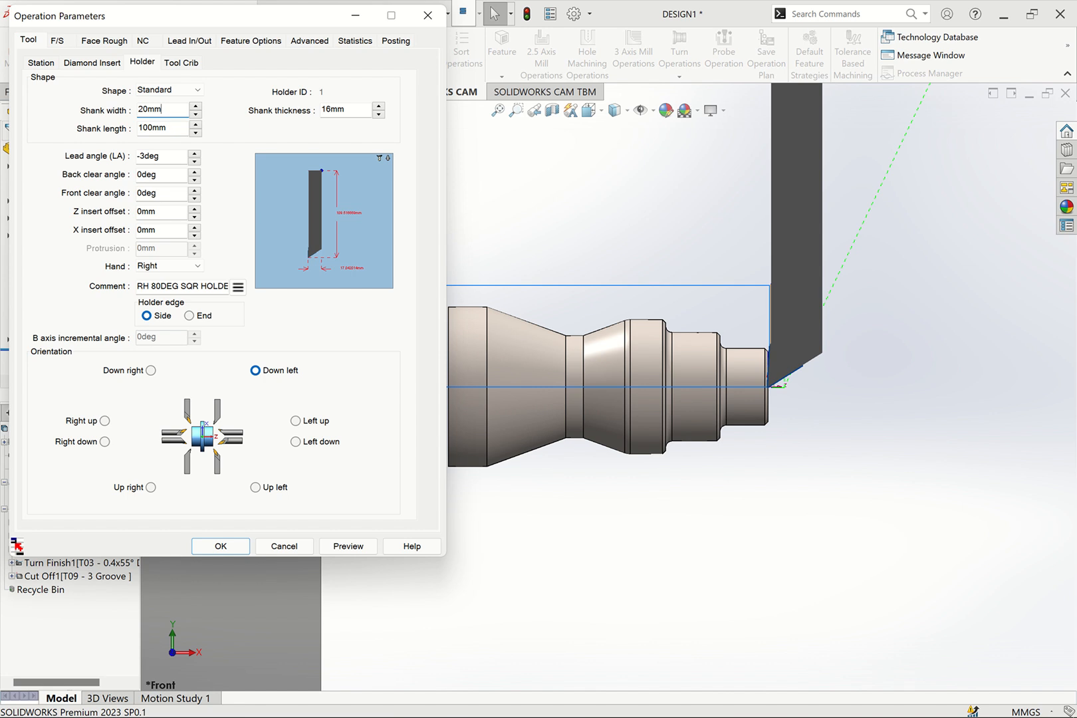
{"action": "left_click_drag", "start_coordinate": [343, 115], "coordinate": [290, 111]}
{"action": "type", "text": "2"}
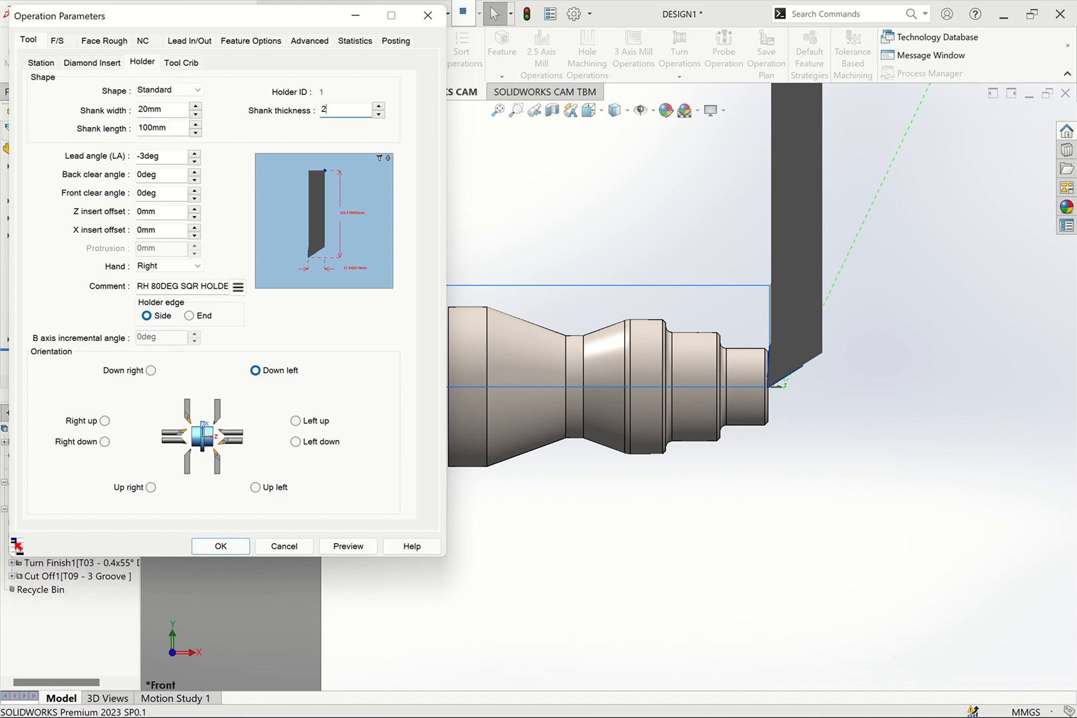
{"action": "type", "text": "0mm"}
{"action": "left_click_drag", "start_coordinate": [182, 129], "coordinate": [121, 136]}
{"action": "type", "text": "125"}
{"action": "left_click", "coordinate": [157, 154]}
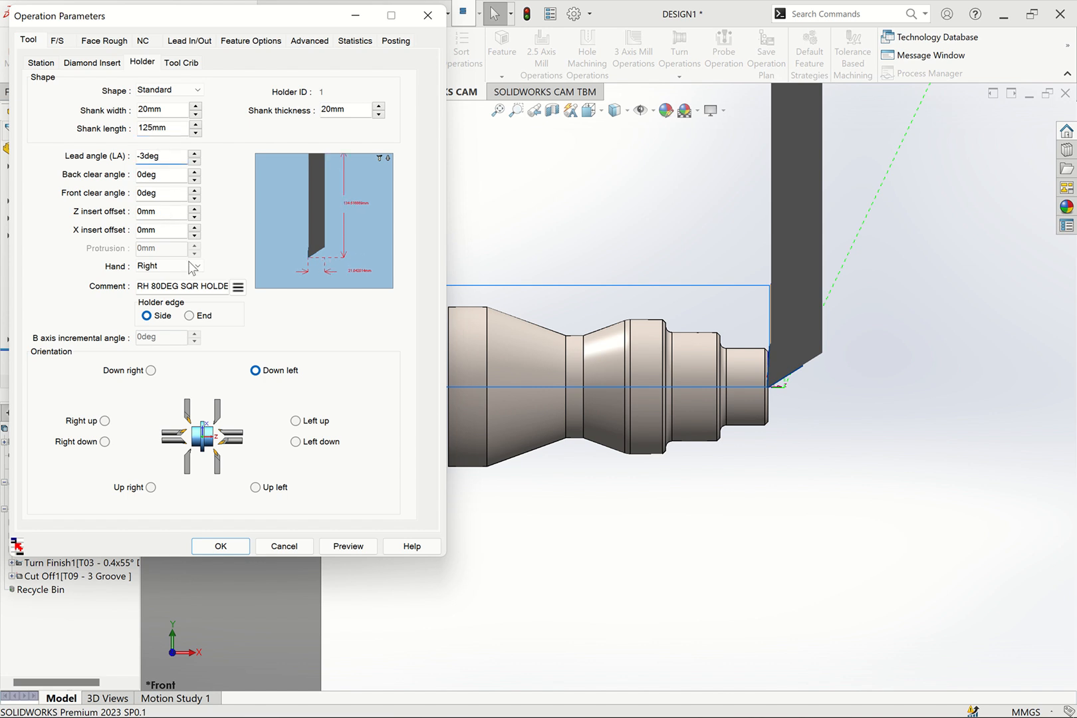
{"action": "left_click_drag", "start_coordinate": [140, 286], "coordinate": [334, 289]}
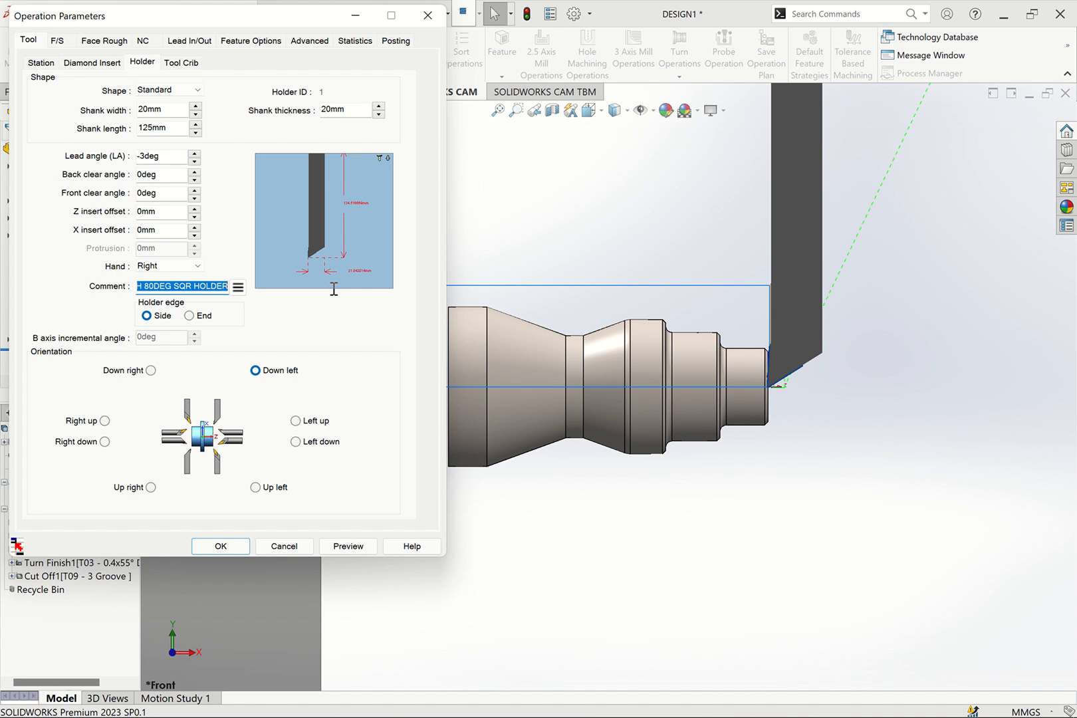
{"action": "type", "text": "md"}
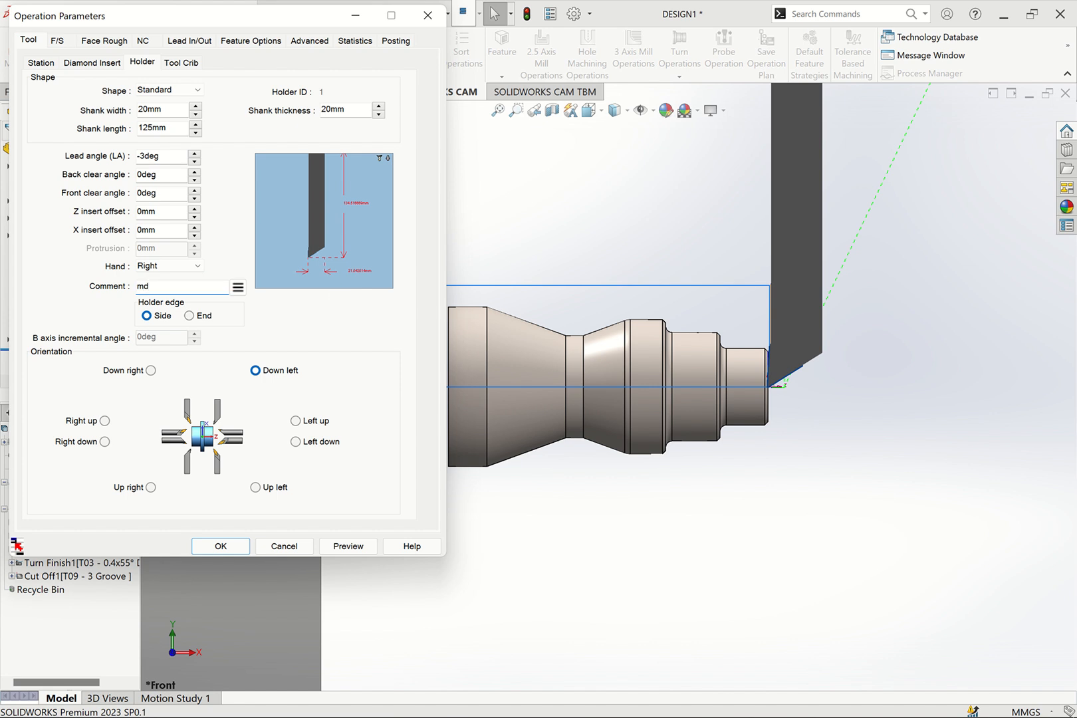
{"action": "type", "text": "MDJNR2020K11"}
Save the changed Face Rough1 parameters as a new tool and regenerate the toolpaths
{"action": "left_click", "coordinate": [226, 545]}
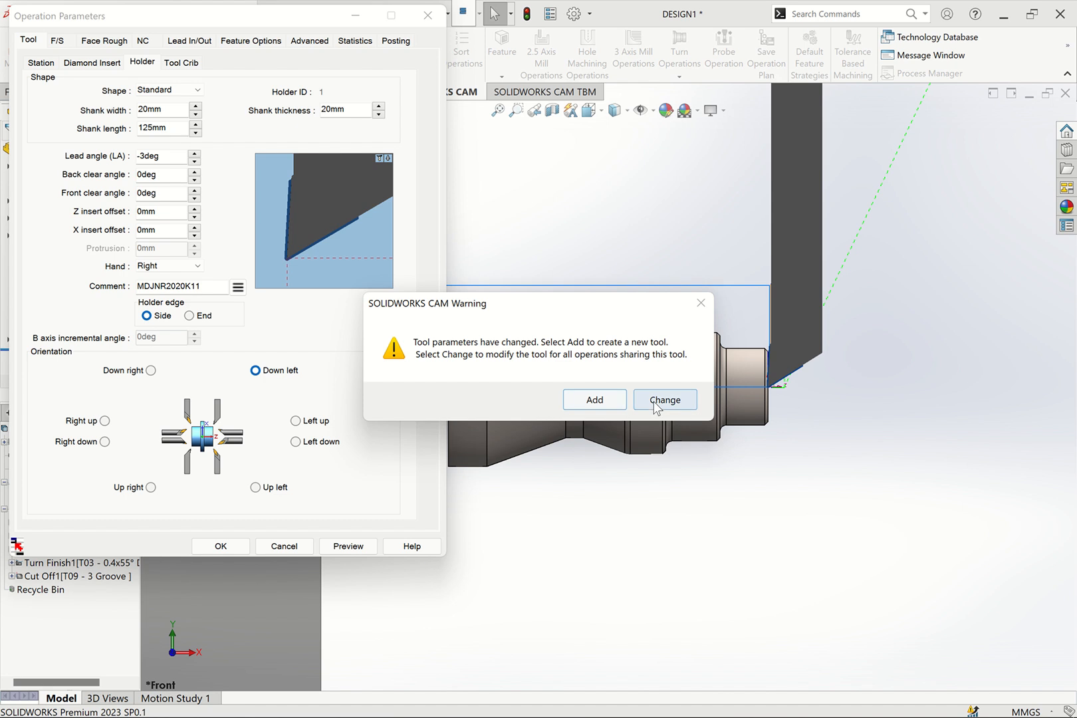
{"action": "left_click", "coordinate": [587, 402]}
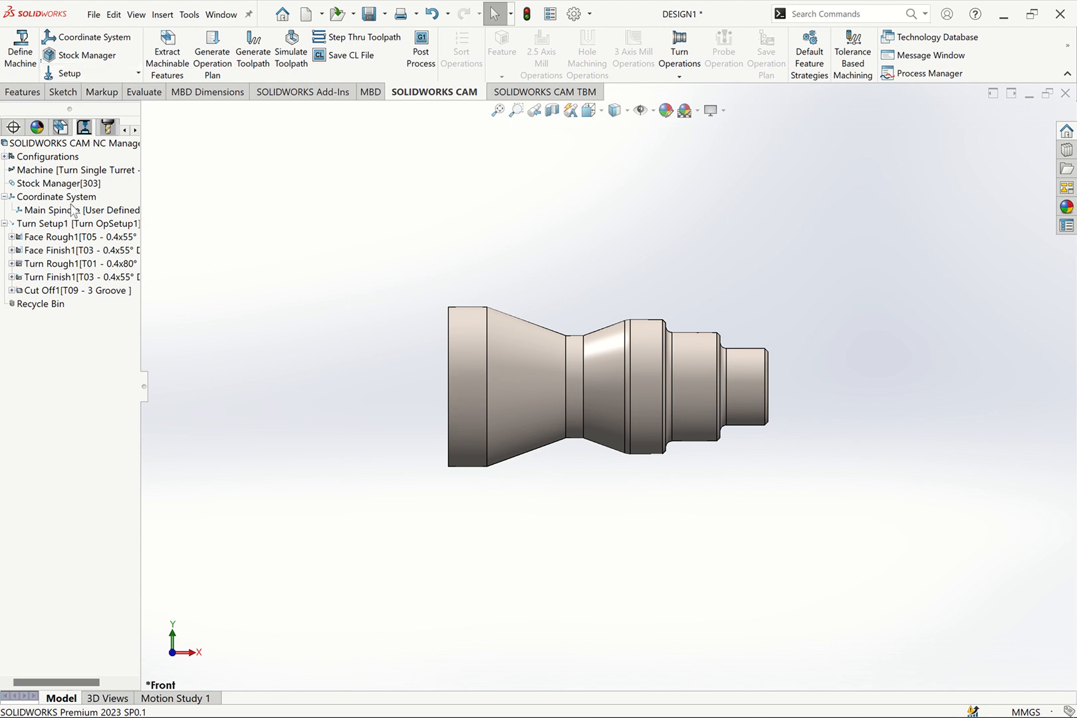
{"action": "left_click", "coordinate": [251, 60]}
{"action": "left_click", "coordinate": [80, 238]}
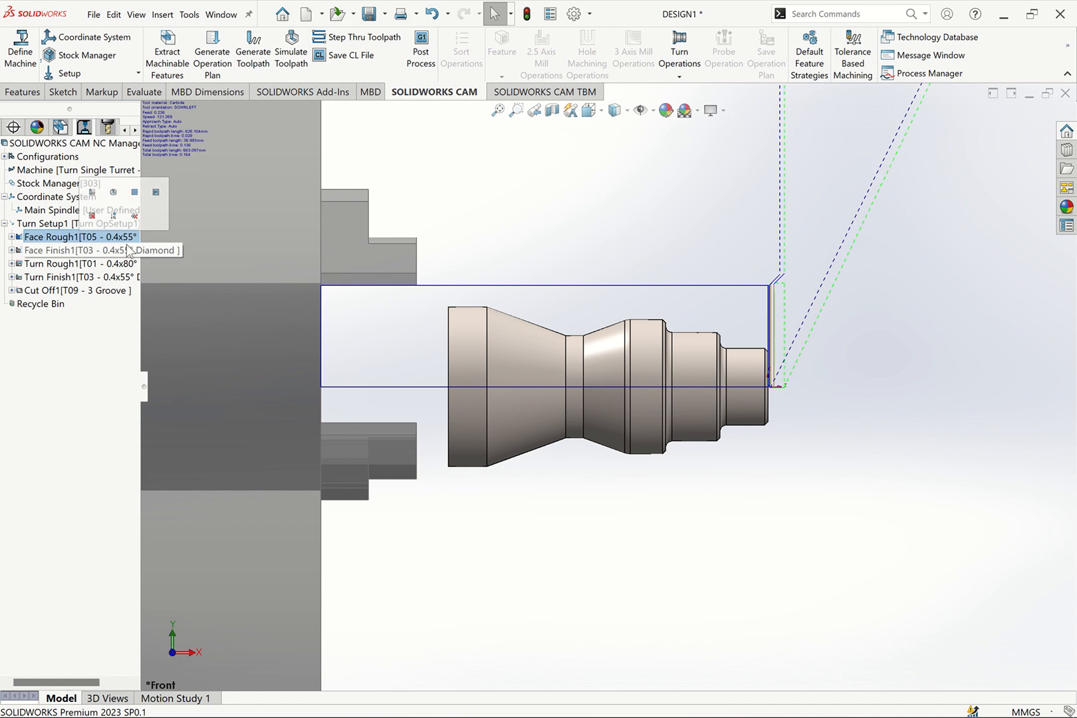
Give Turn Rough1's diamond insert a 55° included angle, an 11 mm inscribed circle and the comment DNMG110408
{"action": "left_click", "coordinate": [80, 265]}
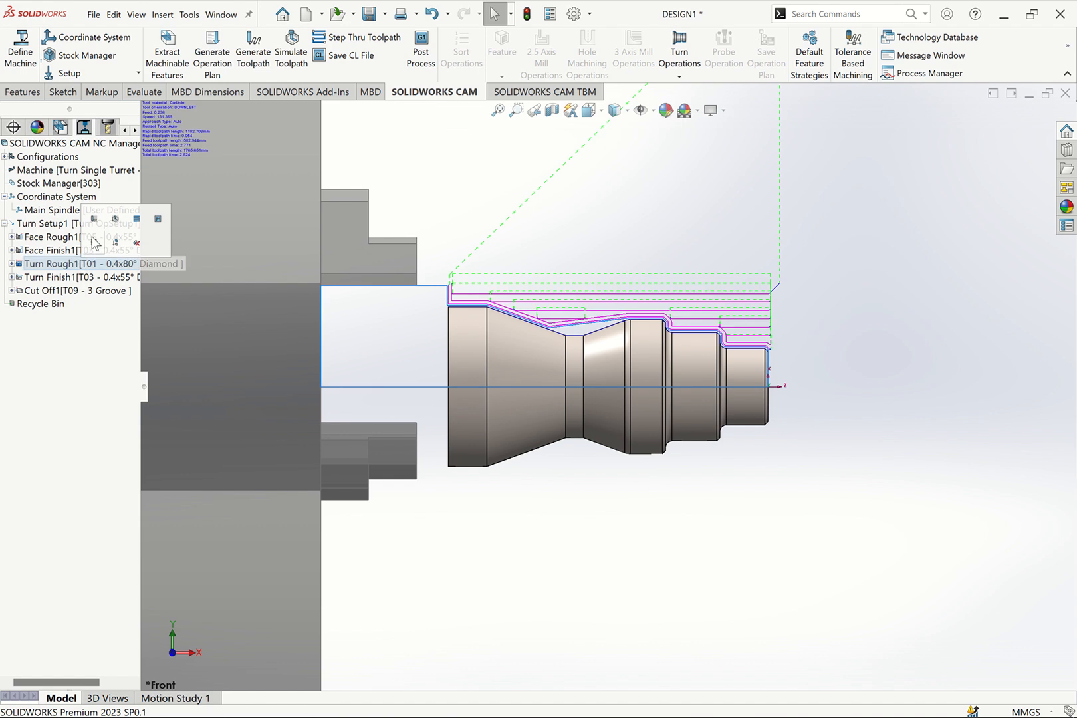
{"action": "right_click", "coordinate": [86, 269]}
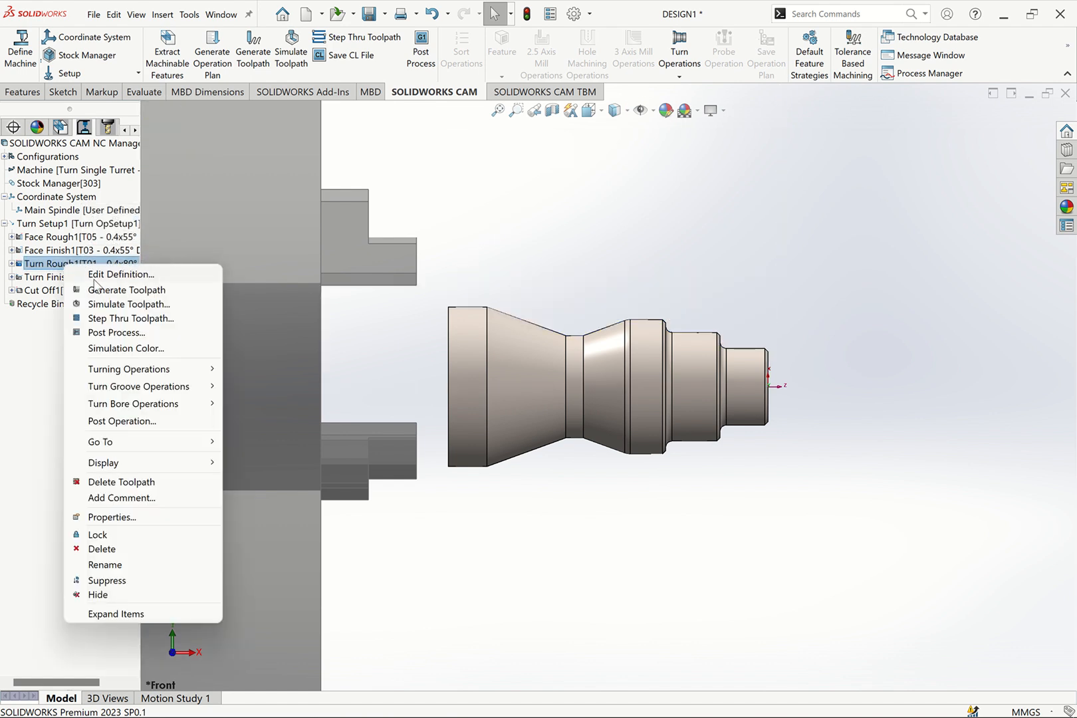
{"action": "left_click", "coordinate": [93, 274]}
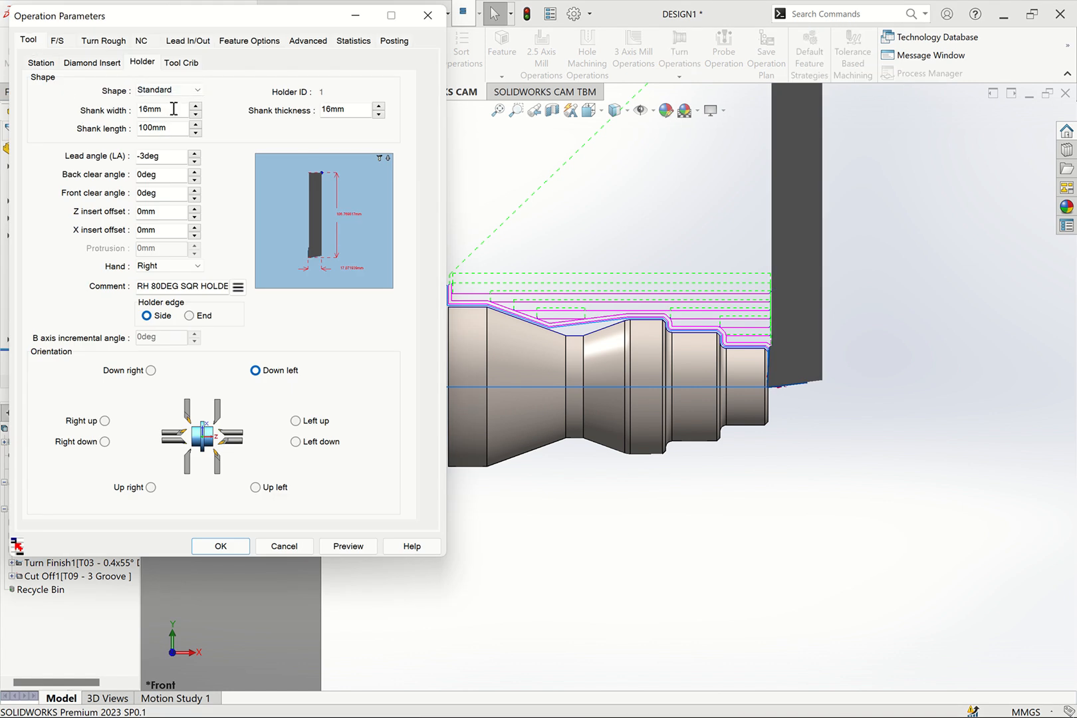
{"action": "left_click", "coordinate": [84, 62]}
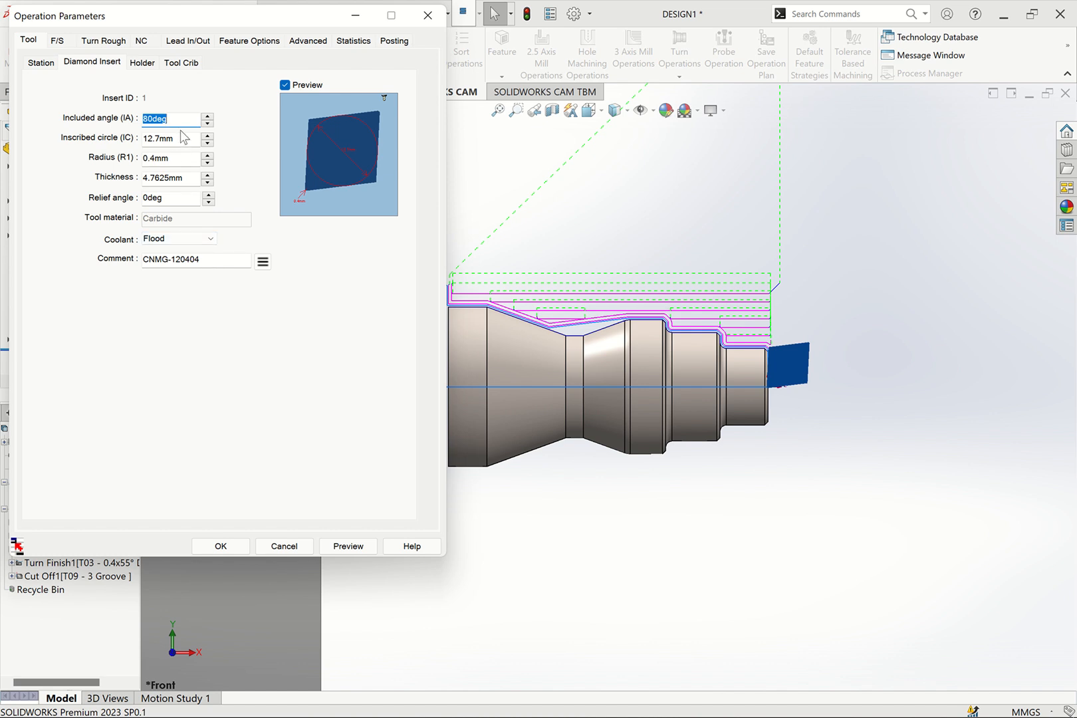
{"action": "type", "text": "55"}
{"action": "key", "text": "Tab"}
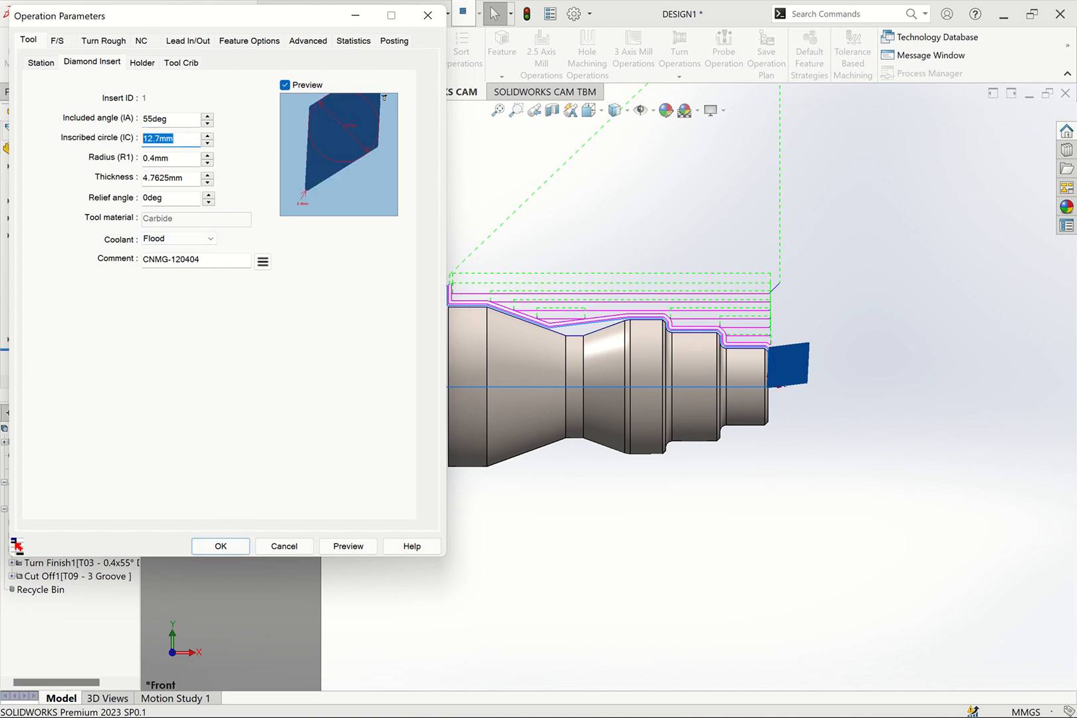
{"action": "type", "text": "11"}
{"action": "left_click", "coordinate": [187, 178]}
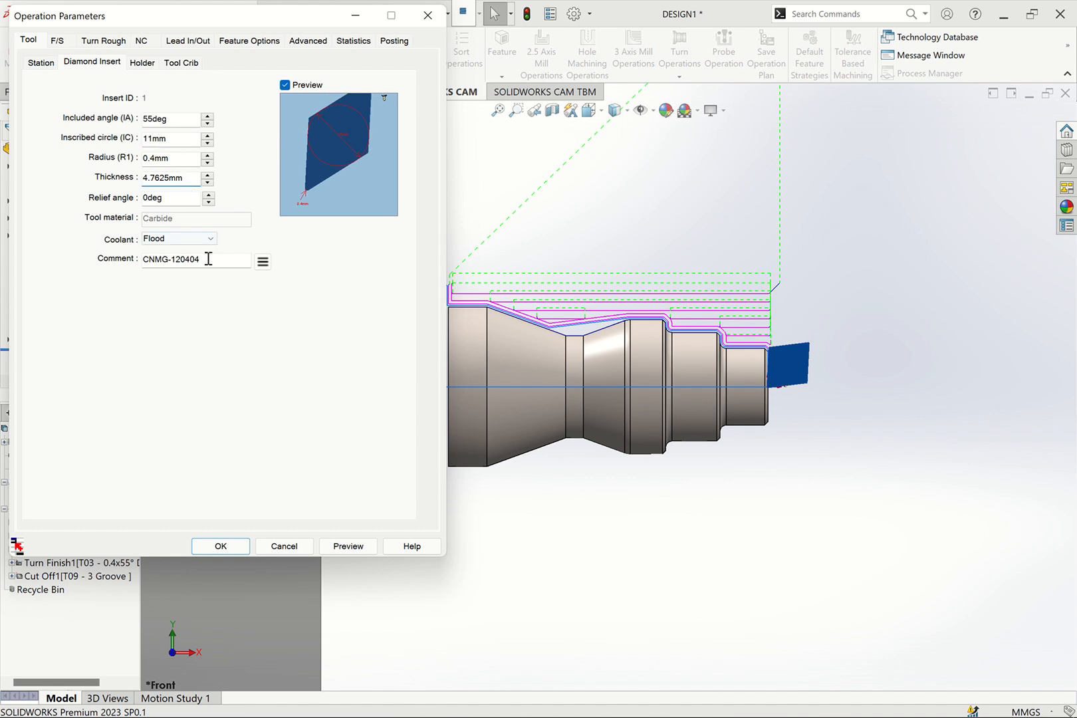
{"action": "left_click_drag", "start_coordinate": [208, 259], "coordinate": [141, 261]}
{"action": "type", "text": "DNMG110408"}
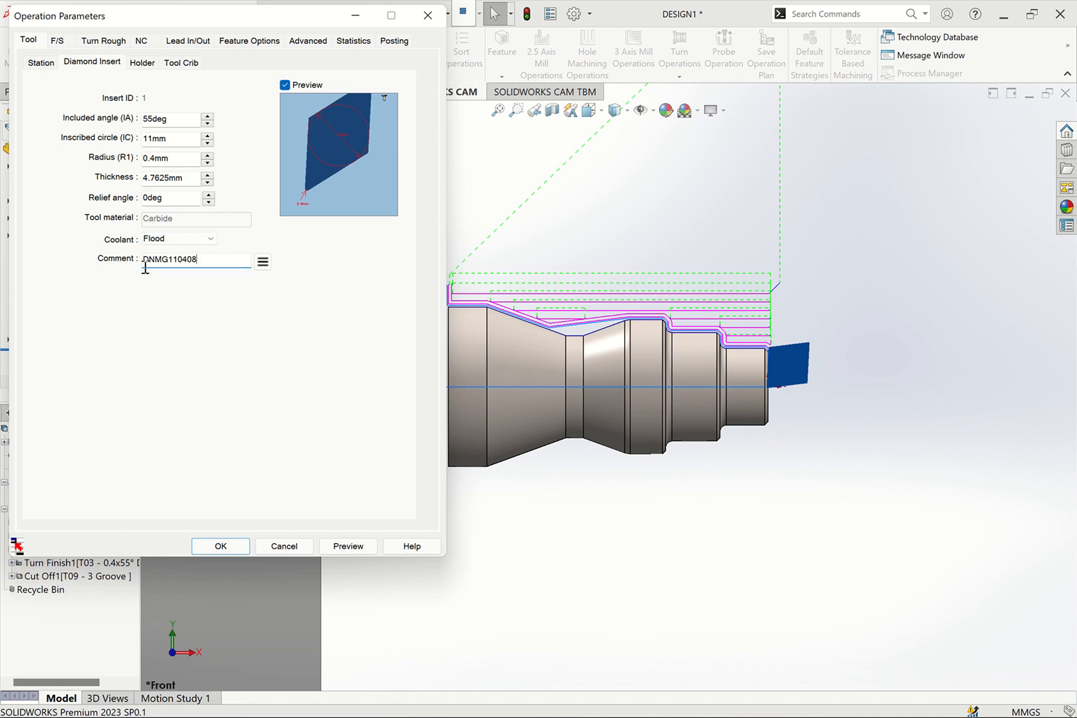
Replace Turn Rough1's holder comment with MDJNR2020K11
{"action": "left_click", "coordinate": [141, 63]}
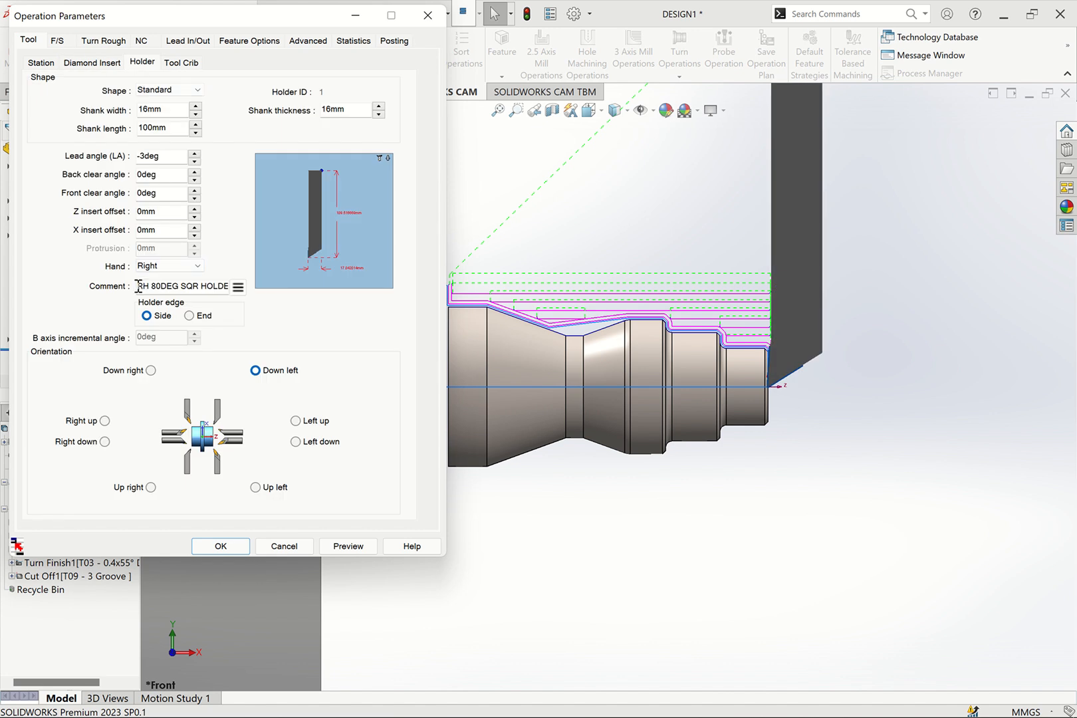
{"action": "left_click_drag", "start_coordinate": [136, 286], "coordinate": [357, 288]}
{"action": "type", "text": "M"}
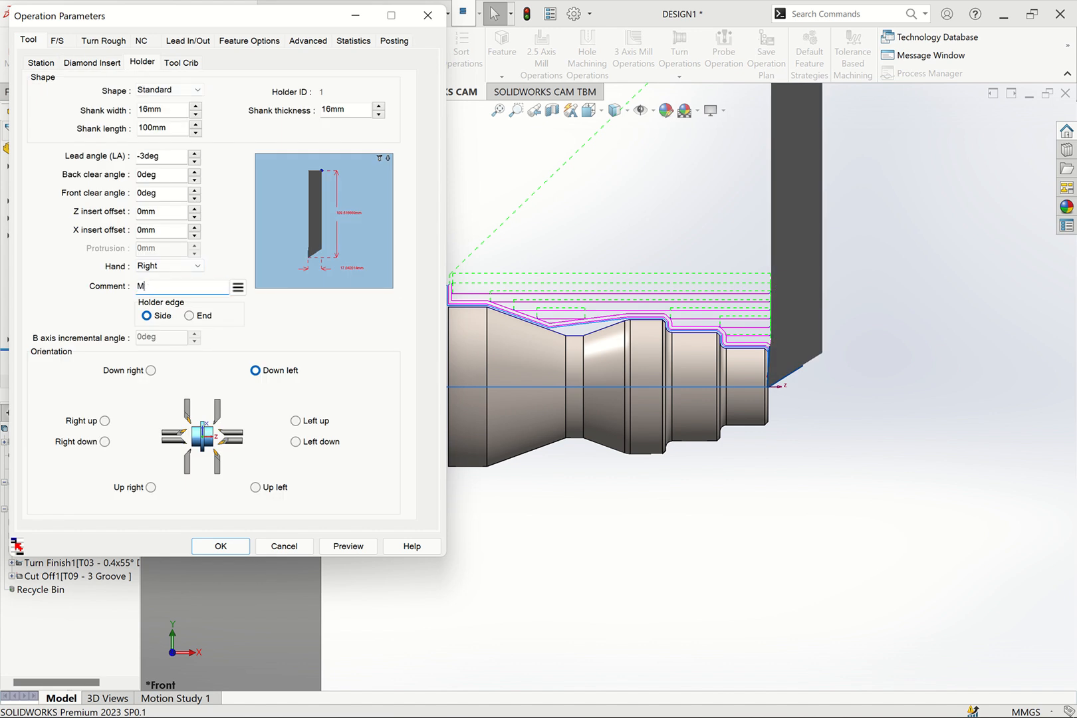
{"action": "type", "text": "DJNR2020K11"}
Set Turn Rough1's holder to 20 mm shank width, 20 mm shank thickness and 125 mm shank length
{"action": "left_click", "coordinate": [178, 110]}
{"action": "key", "text": "ctrl+a"}
{"action": "type", "text": "20"}
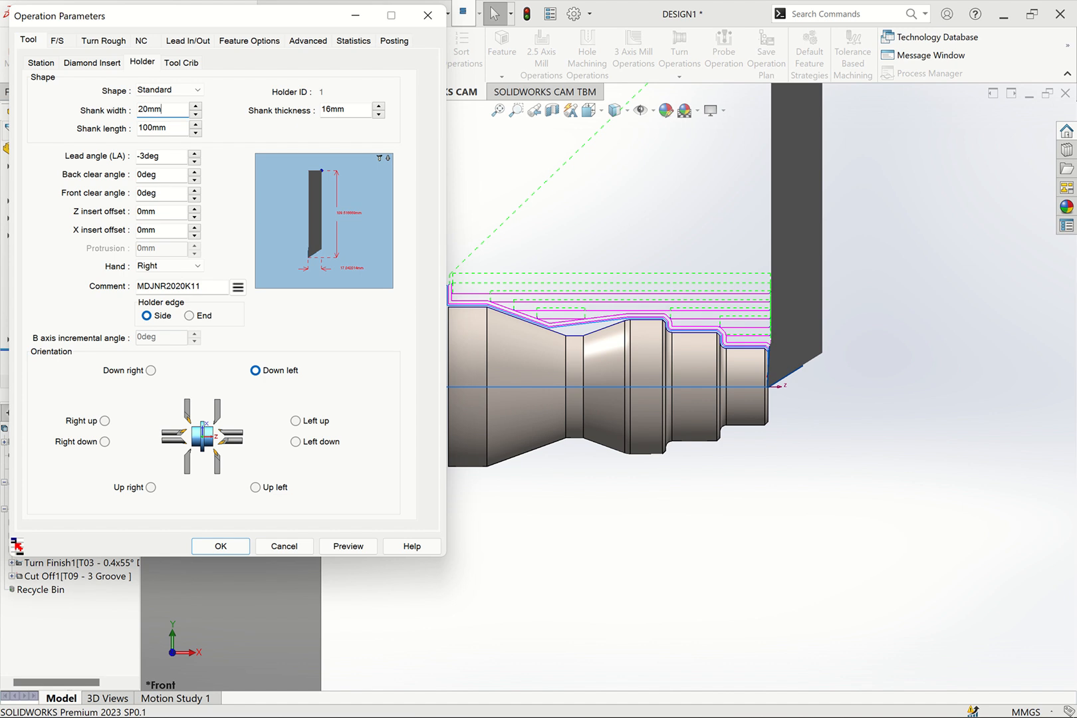
{"action": "left_click", "coordinate": [359, 108]}
{"action": "key", "text": "ctrl+a"}
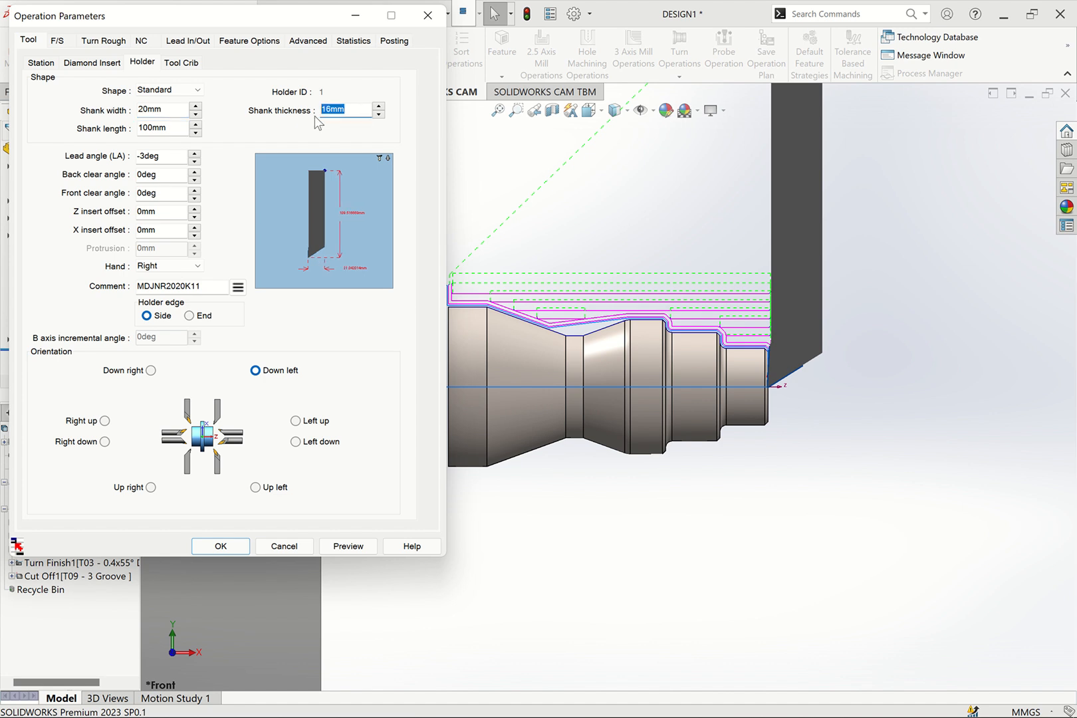
{"action": "type", "text": "20mm"}
{"action": "left_click", "coordinate": [172, 127]}
{"action": "key", "text": "ctrl+a"}
{"action": "type", "text": "125mm"}
Check Turn Rough1's tool crib, station and feed/speed settings, and apply the changed operation parameters
{"action": "left_click", "coordinate": [192, 63]}
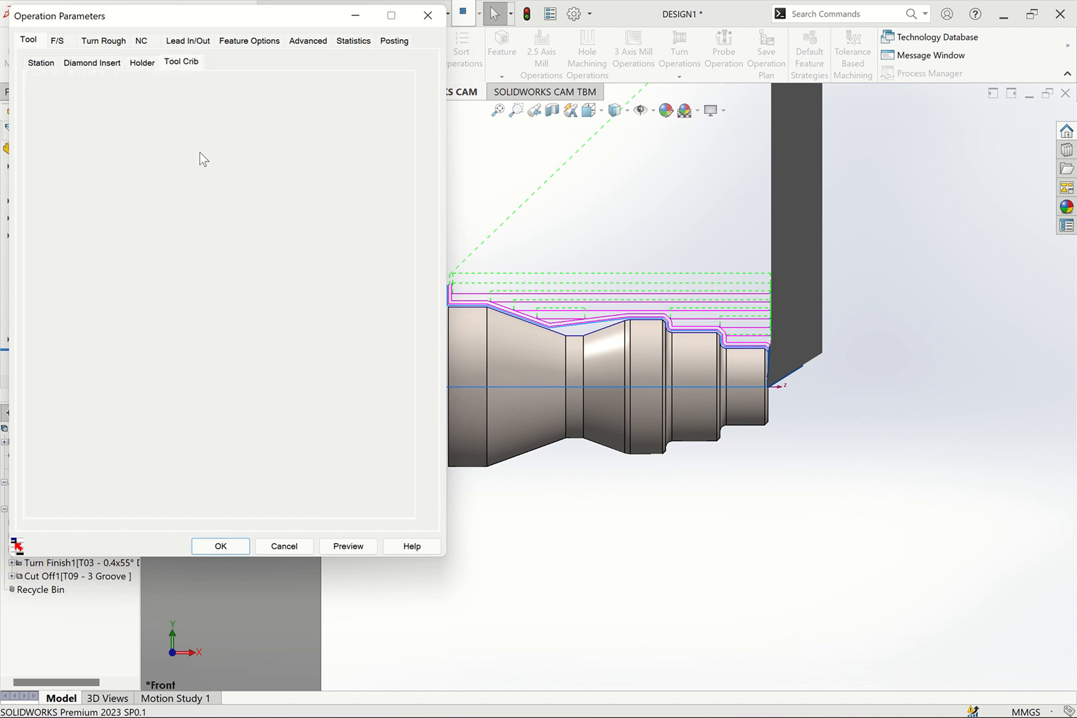
{"action": "left_click", "coordinate": [42, 64]}
{"action": "left_click", "coordinate": [57, 41]}
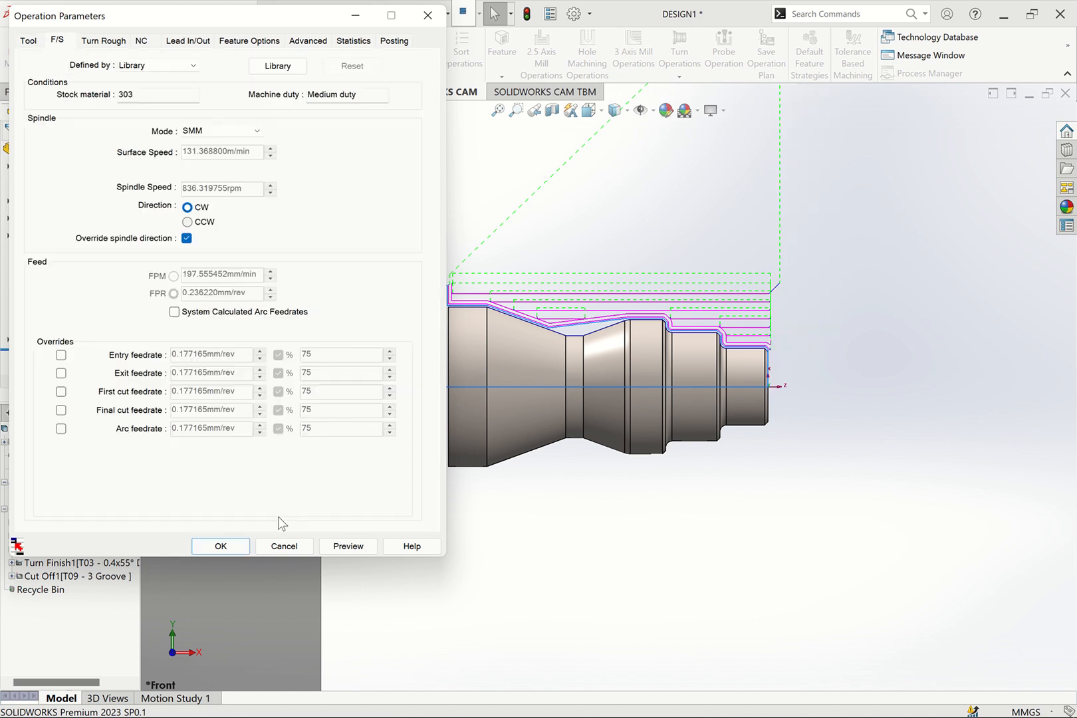
{"action": "left_click", "coordinate": [230, 548]}
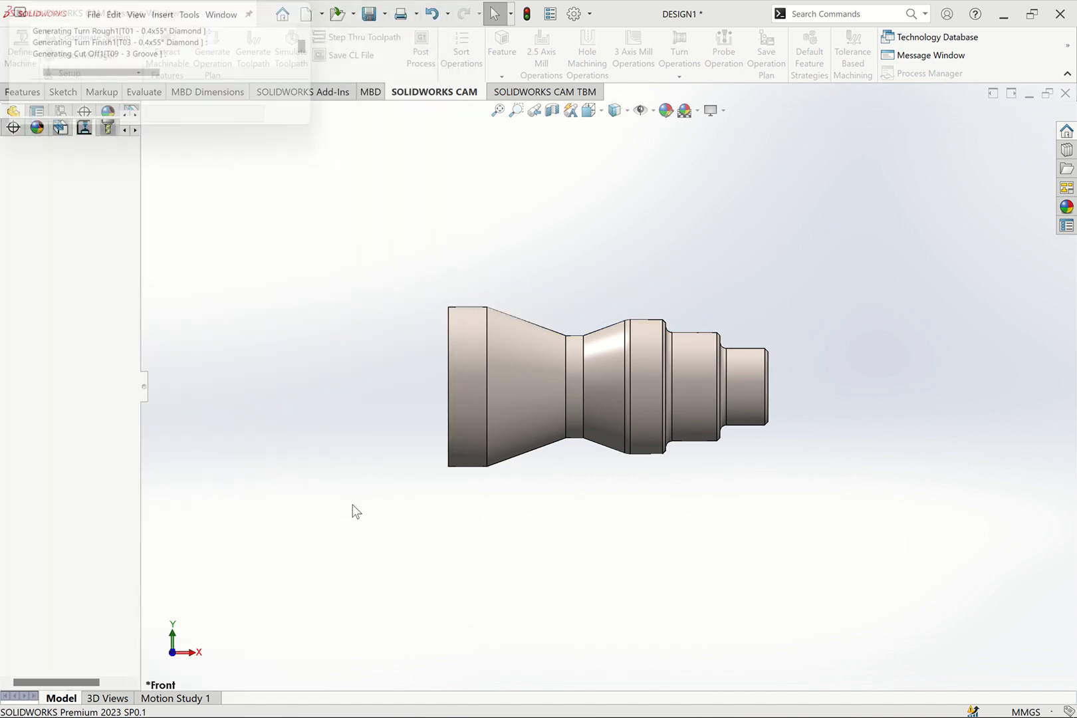
Review the toolpaths of the face and turn roughing and finishing operations, and regenerate Turn Finish1's toolpath
{"action": "left_click", "coordinate": [117, 264]}
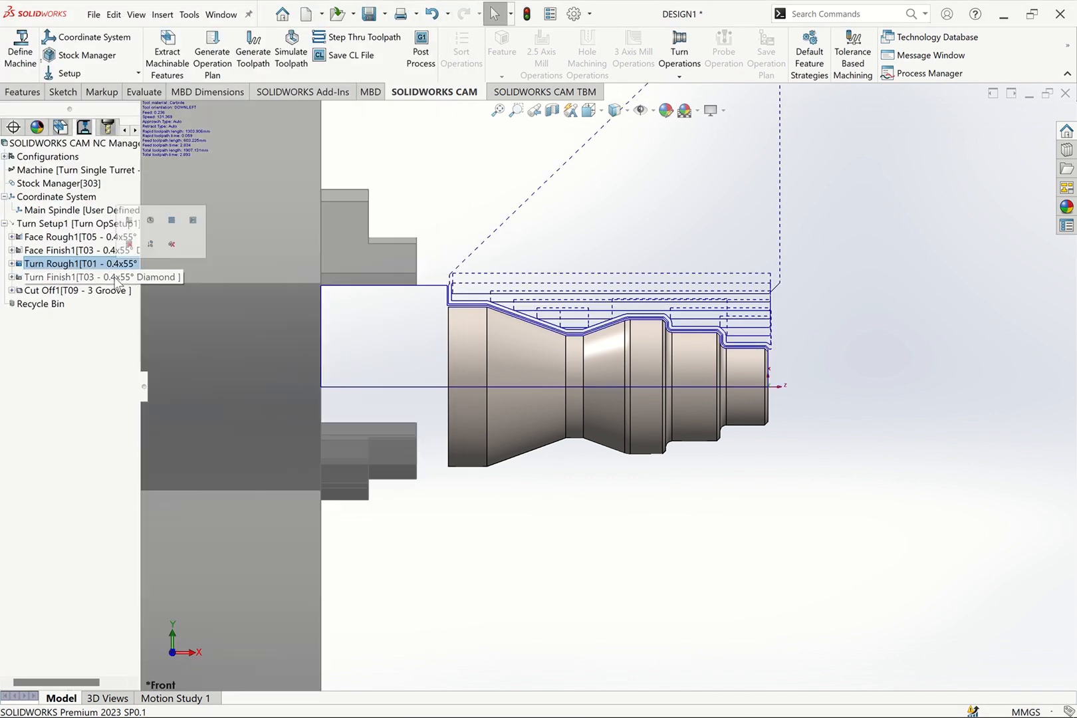
{"action": "left_click", "coordinate": [115, 276]}
{"action": "left_click", "coordinate": [96, 251]}
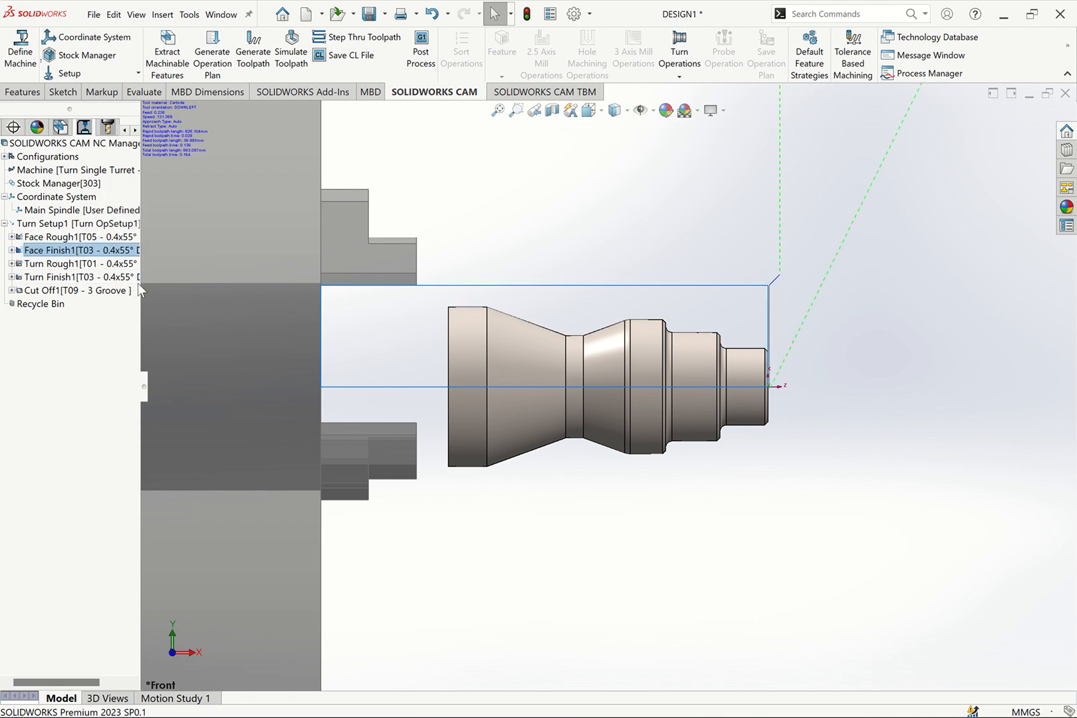
{"action": "left_click", "coordinate": [67, 237]}
{"action": "left_click", "coordinate": [106, 264]}
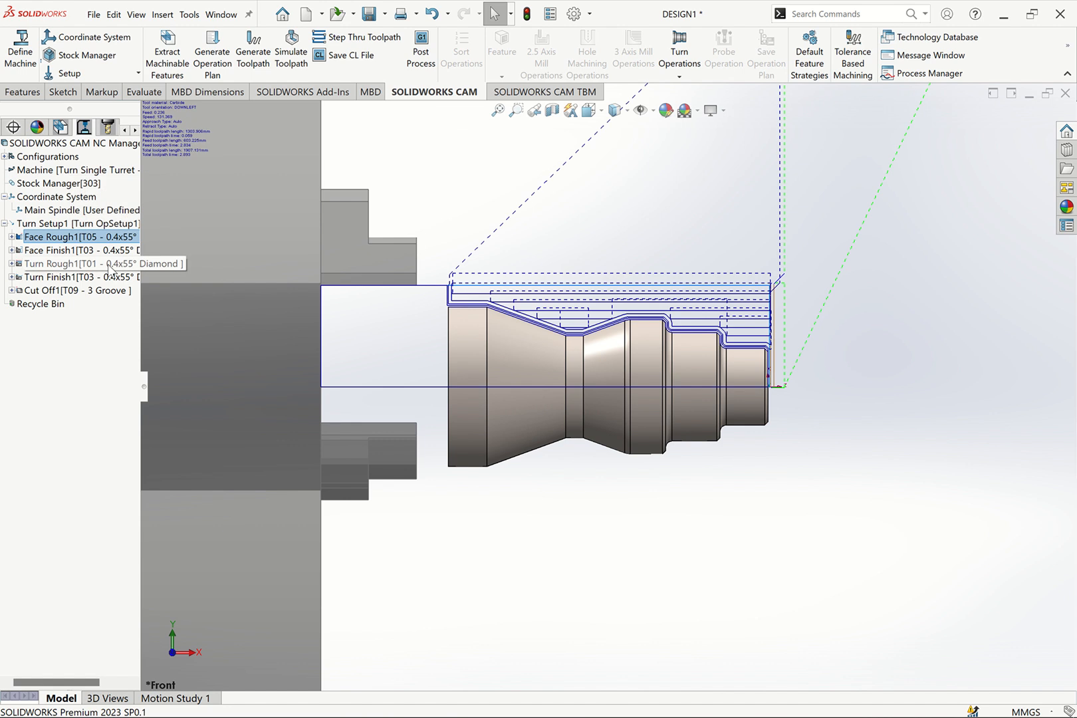
{"action": "left_click", "coordinate": [99, 280]}
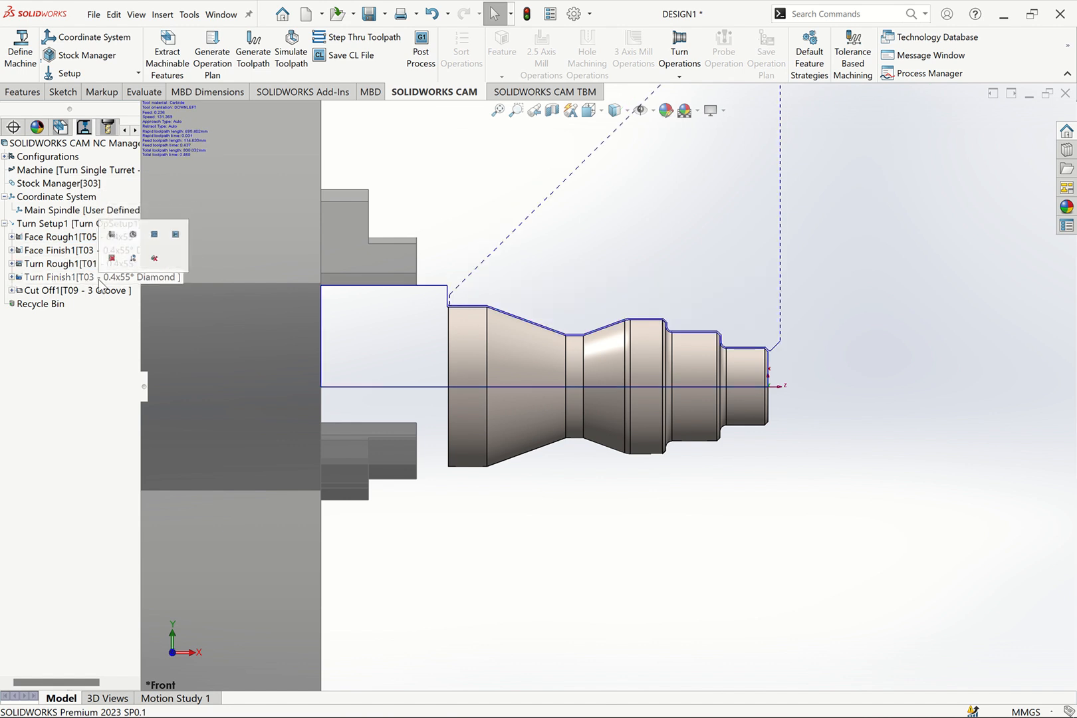
{"action": "left_click", "coordinate": [253, 53]}
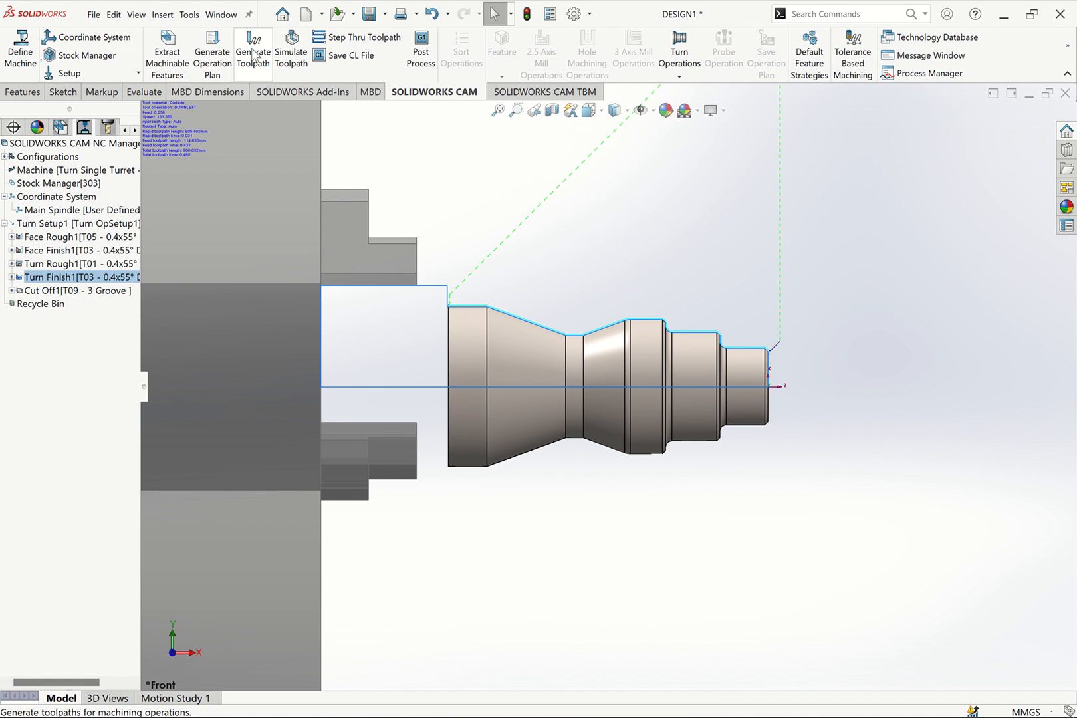
Simulate all operations from Face Rough1 through Cut Off1 to the end and close the simulation
{"action": "left_click", "coordinate": [93, 263]}
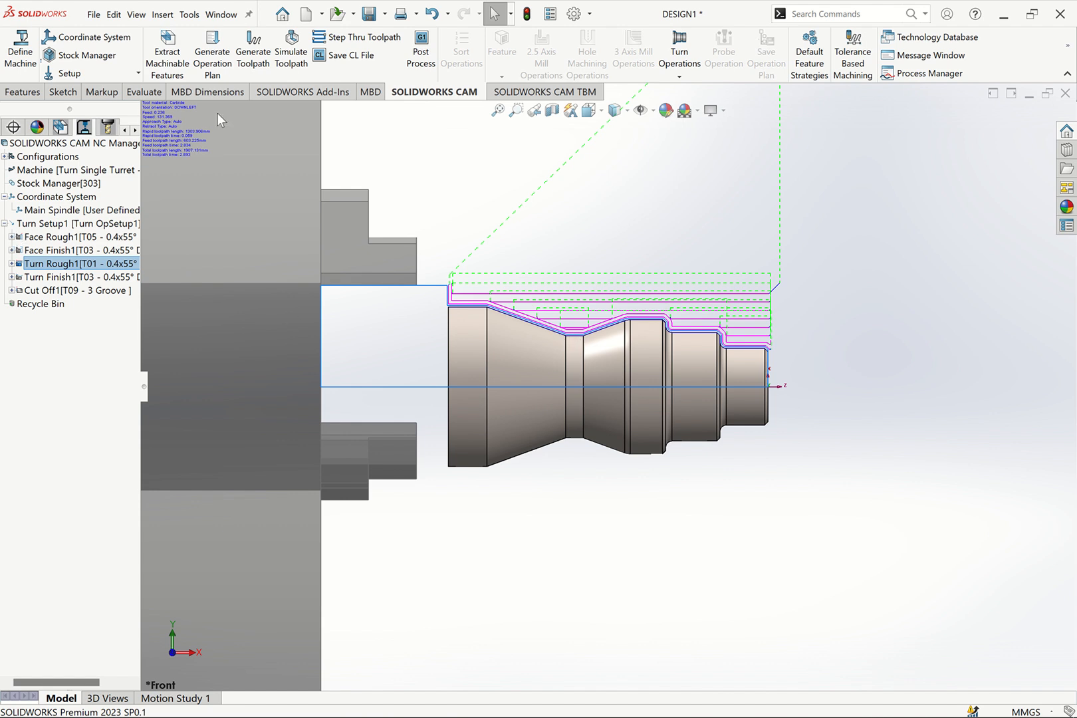
{"action": "left_click", "coordinate": [53, 236]}
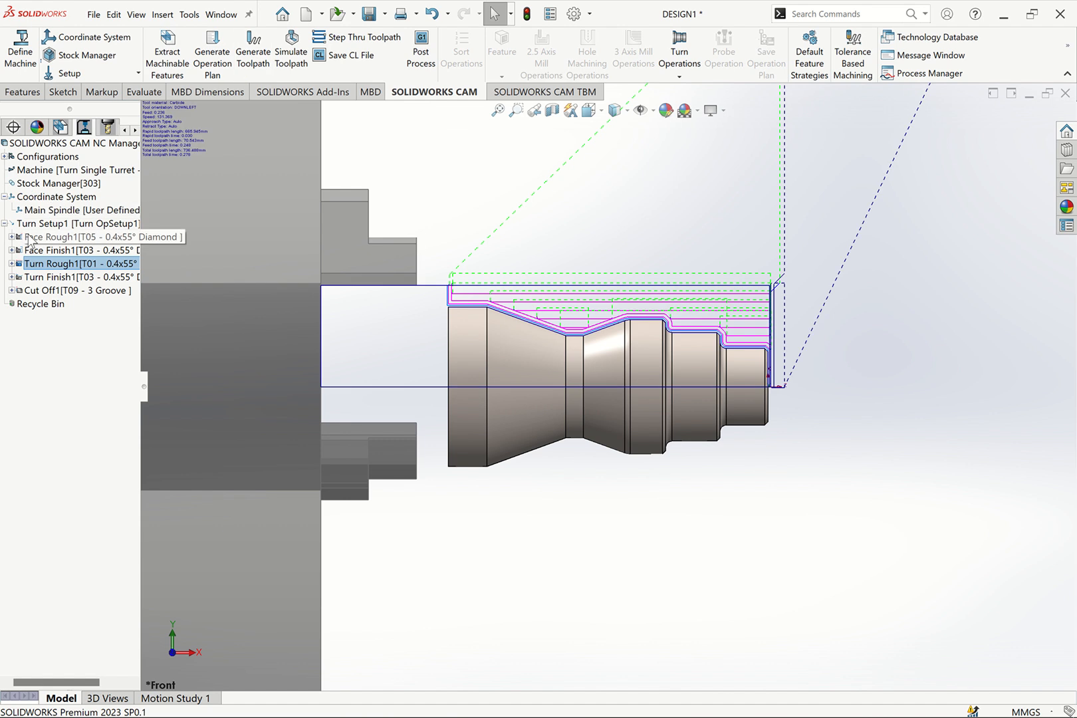
{"action": "left_click", "coordinate": [47, 290], "text": "shift"}
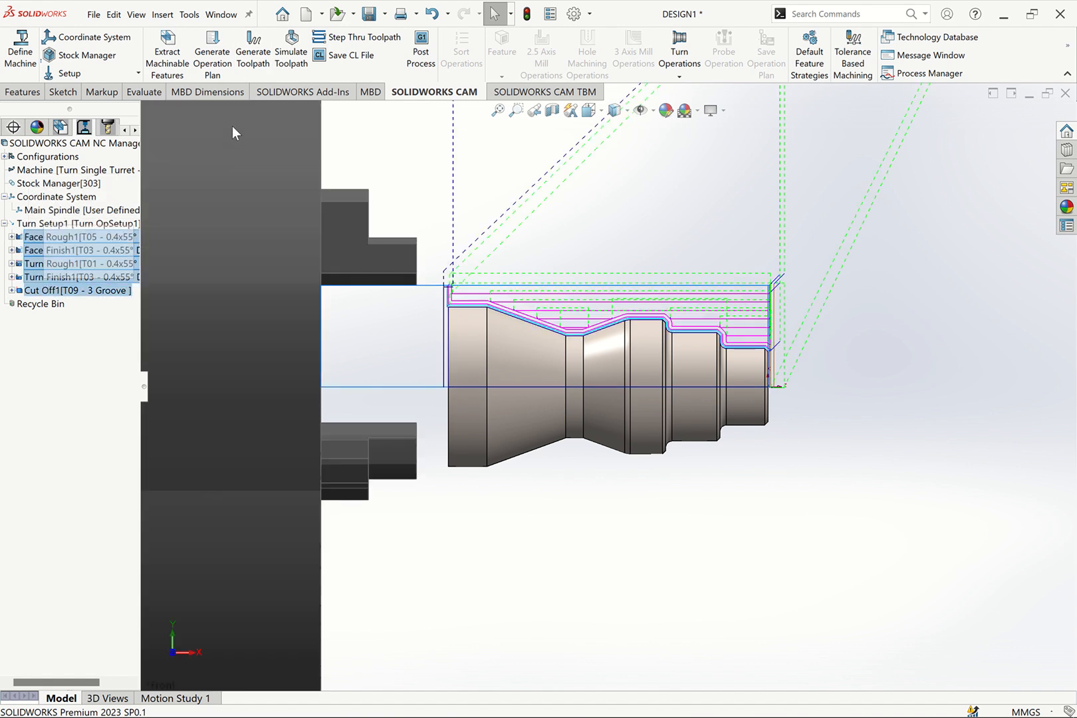
{"action": "left_click", "coordinate": [289, 58]}
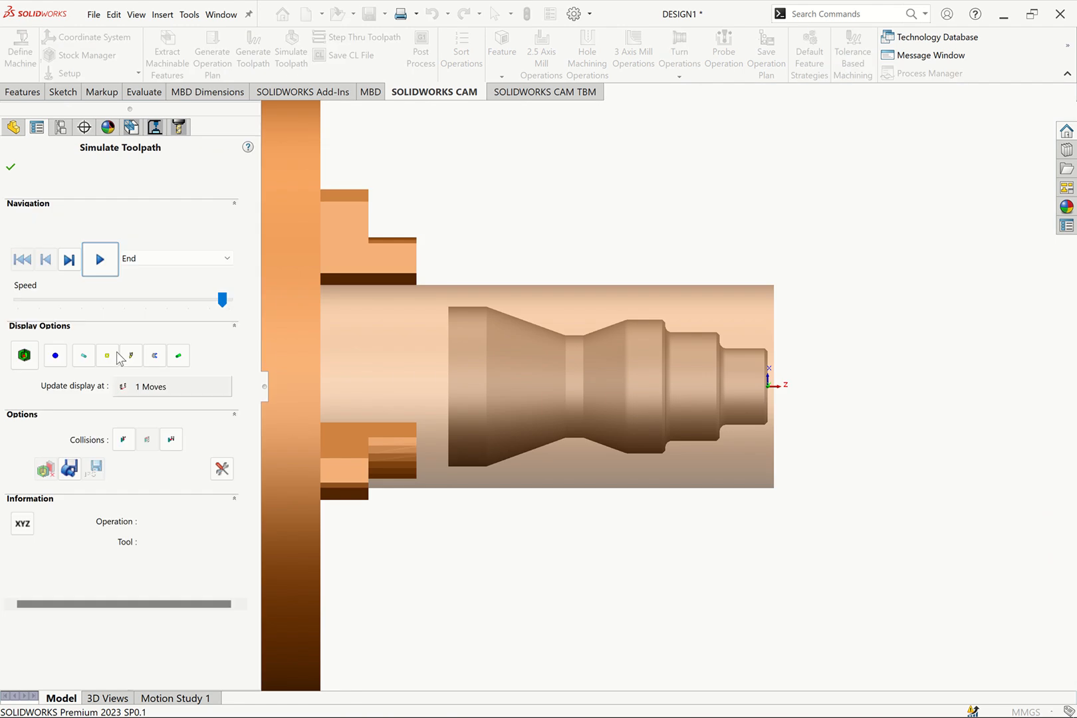
{"action": "left_click", "coordinate": [101, 259]}
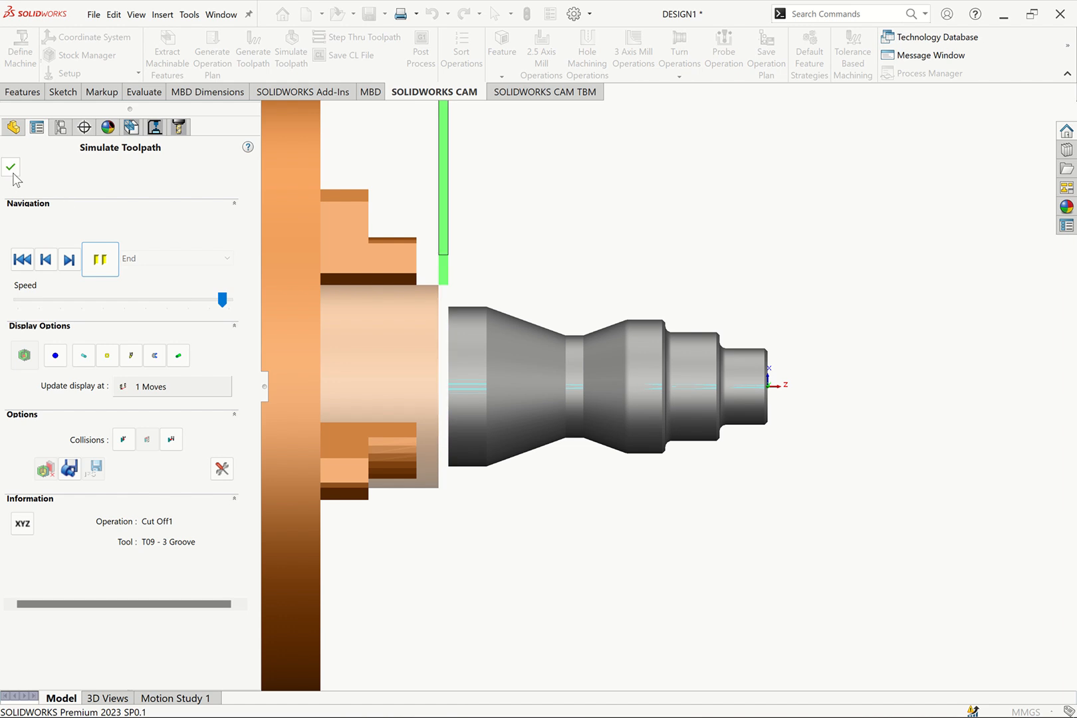
{"action": "left_click", "coordinate": [11, 167]}
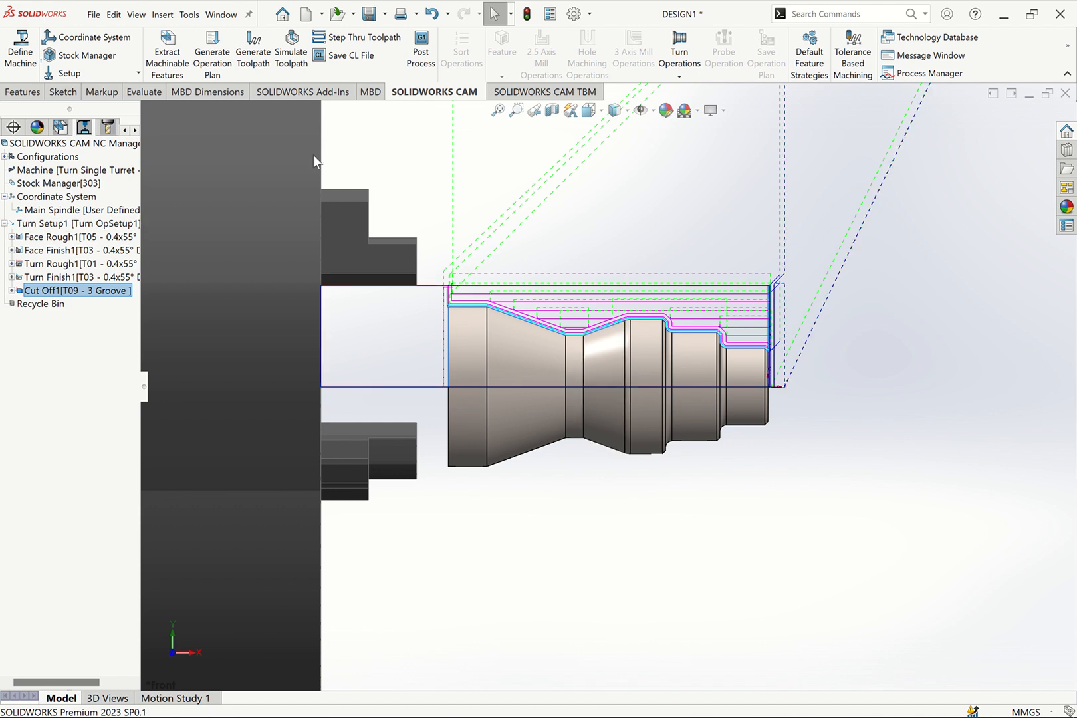
Reopen the toolpath simulation and examine the chuck, stock and shaft from the standard and isometric views
{"action": "left_click", "coordinate": [290, 53]}
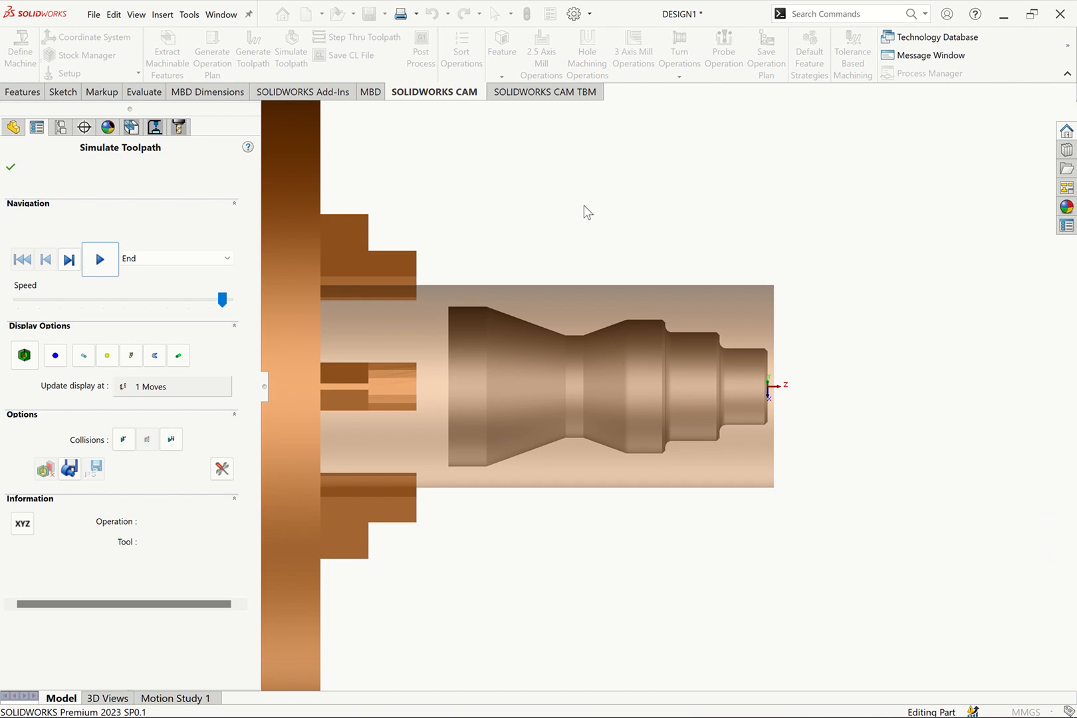
{"action": "key", "text": "Up"}
{"action": "key", "text": "Up"}
{"action": "key", "text": "Up"}
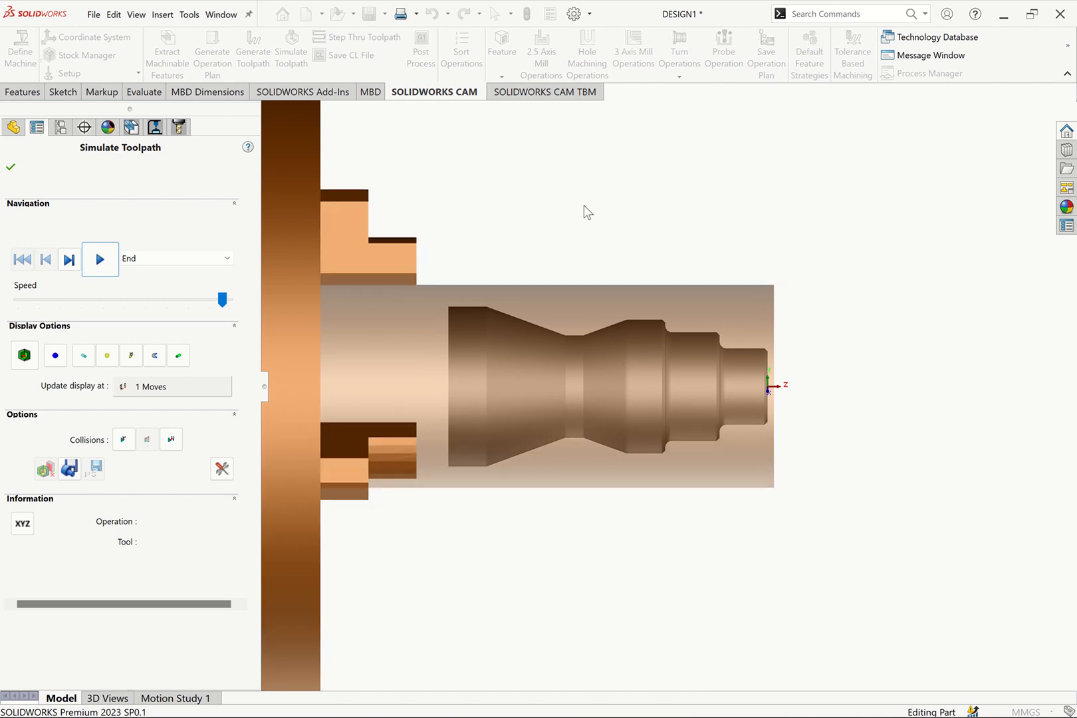
{"action": "key", "text": "ctrl+1"}
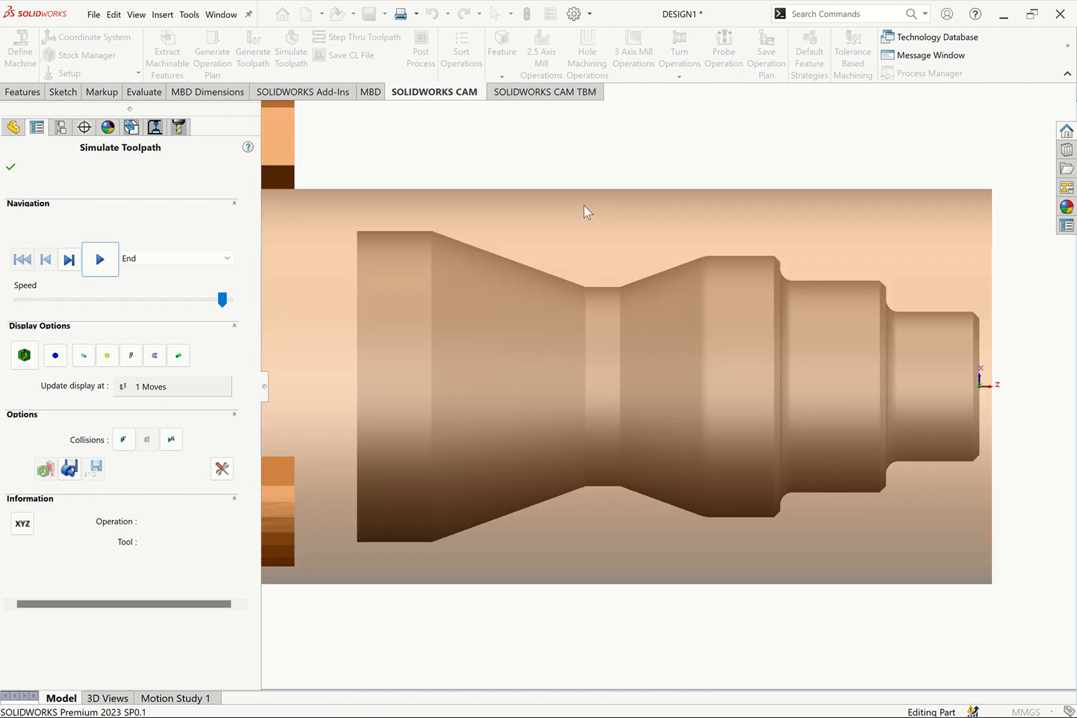
{"action": "key", "text": "ctrl+2"}
{"action": "key", "text": "ctrl+4"}
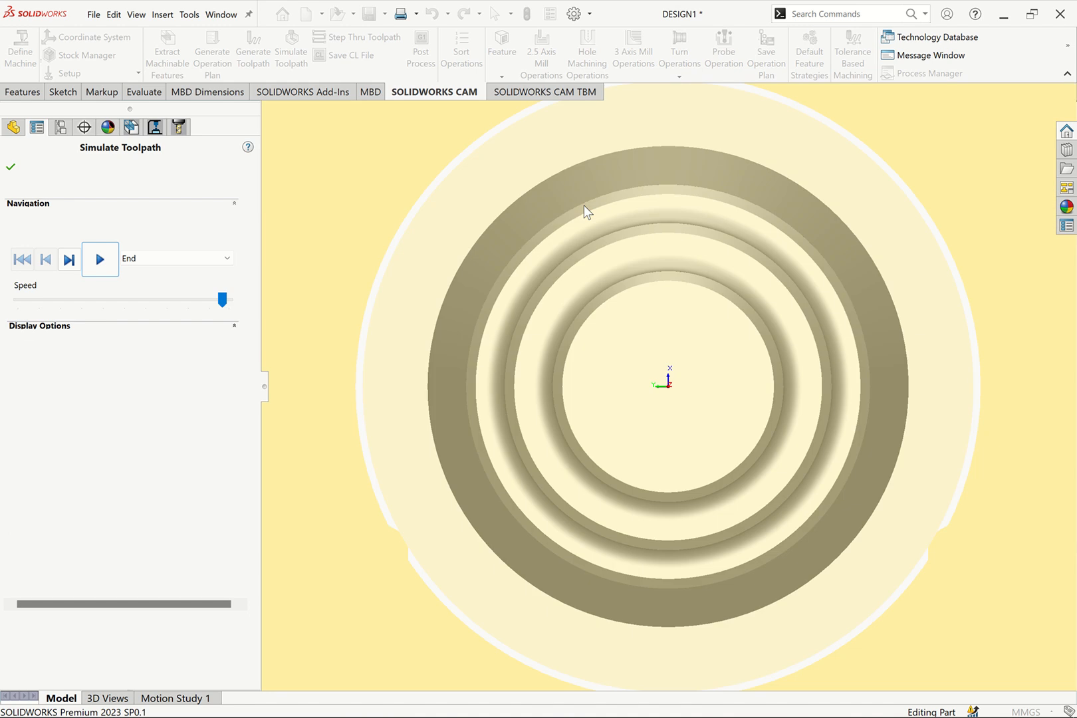
{"action": "key", "text": "ctrl+5"}
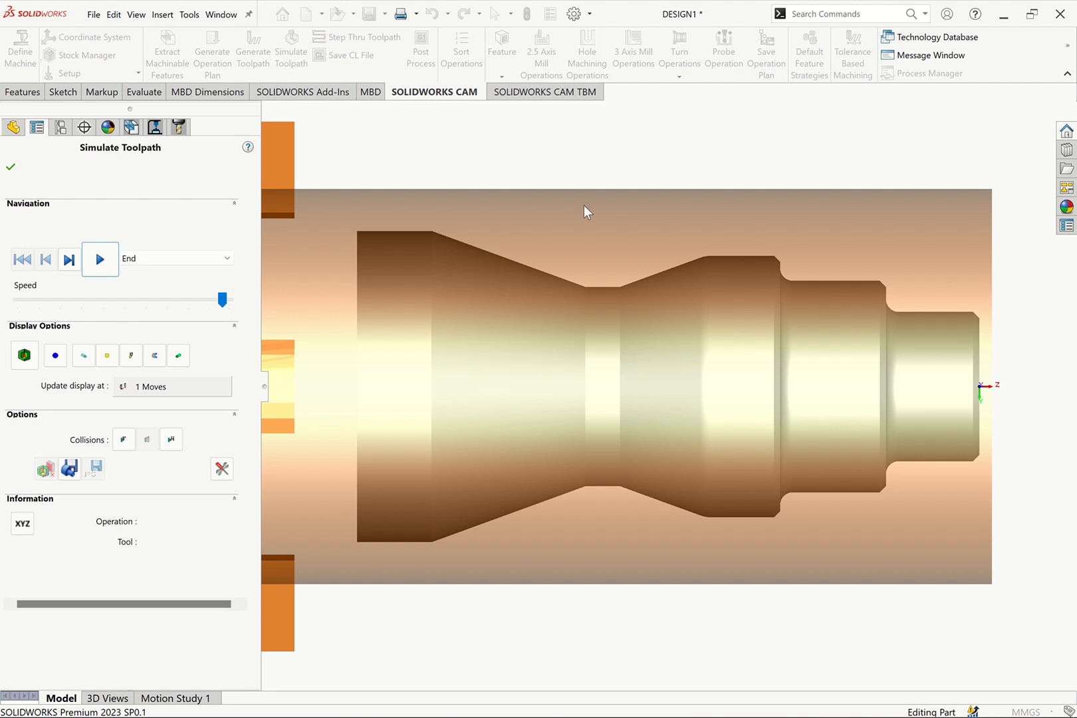
{"action": "key", "text": "ctrl+7"}
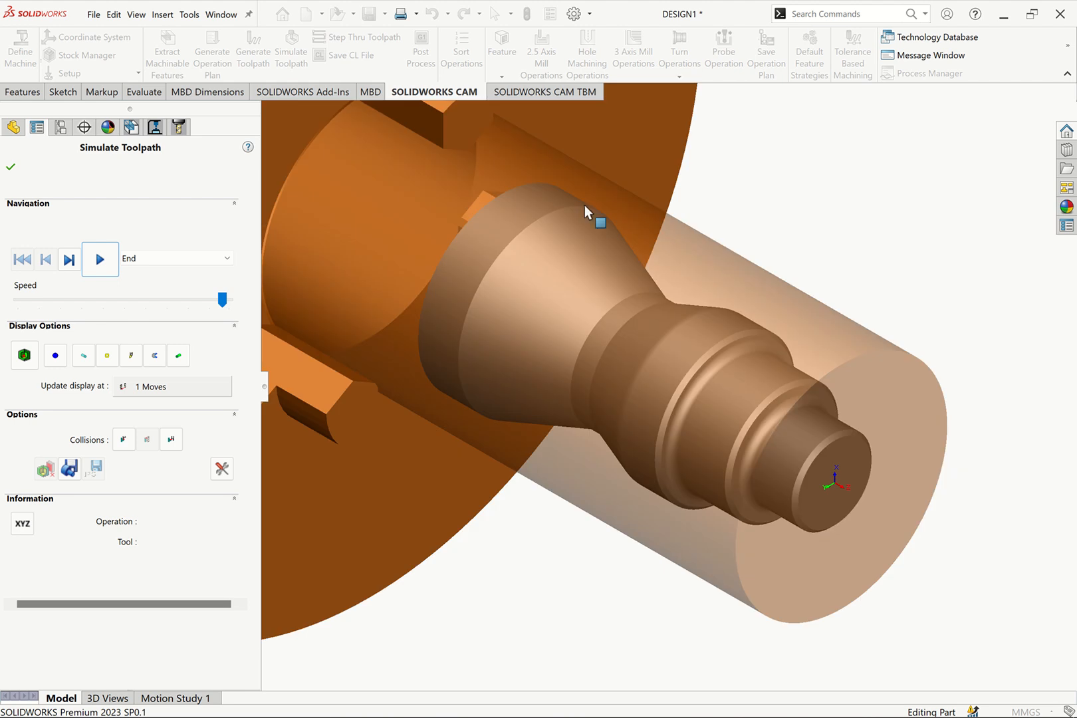
{"action": "scroll", "coordinate": [792, 216], "scroll_direction": "up", "scroll_amount": 4}
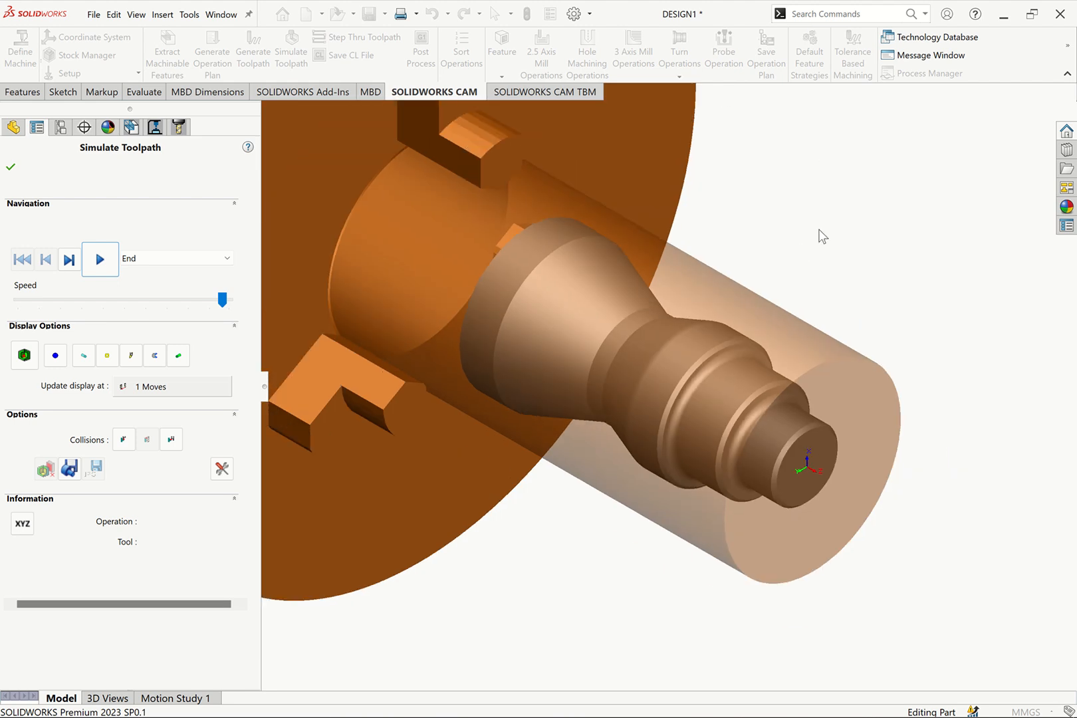
{"action": "scroll", "coordinate": [828, 269], "scroll_direction": "down", "scroll_amount": 1}
{"action": "scroll", "coordinate": [710, 366], "scroll_direction": "up", "scroll_amount": 1}
{"action": "scroll", "coordinate": [710, 365], "scroll_direction": "down", "scroll_amount": 1}
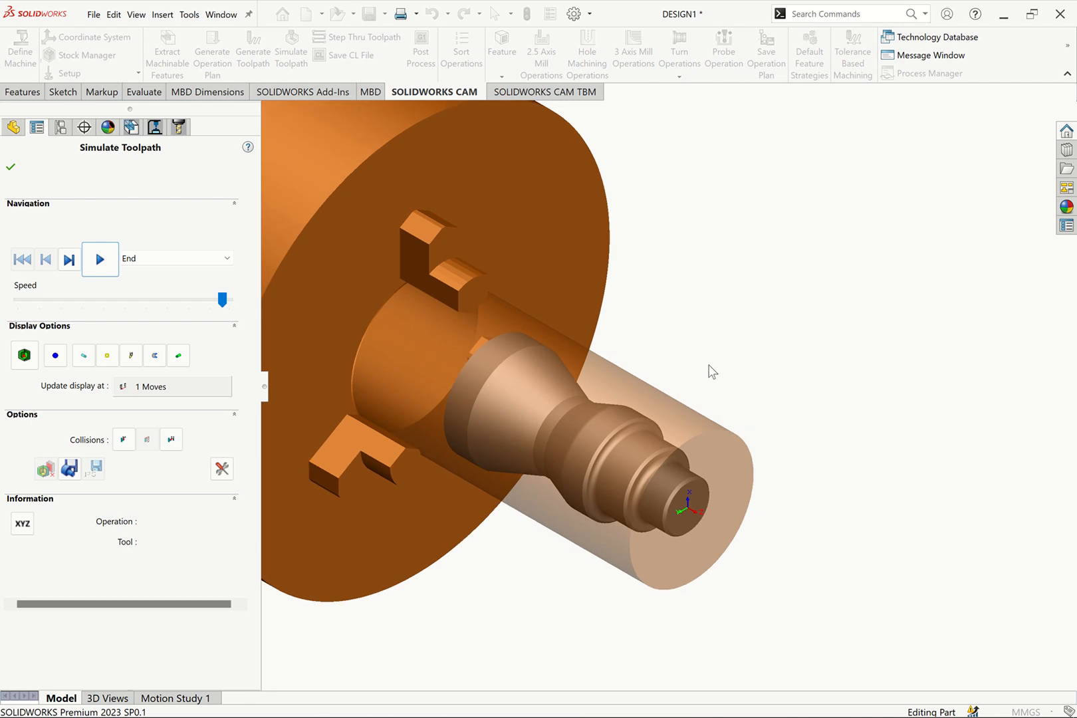
{"action": "scroll", "coordinate": [708, 368], "scroll_direction": "up", "scroll_amount": 1}
{"action": "scroll", "coordinate": [708, 368], "scroll_direction": "down", "scroll_amount": 1}
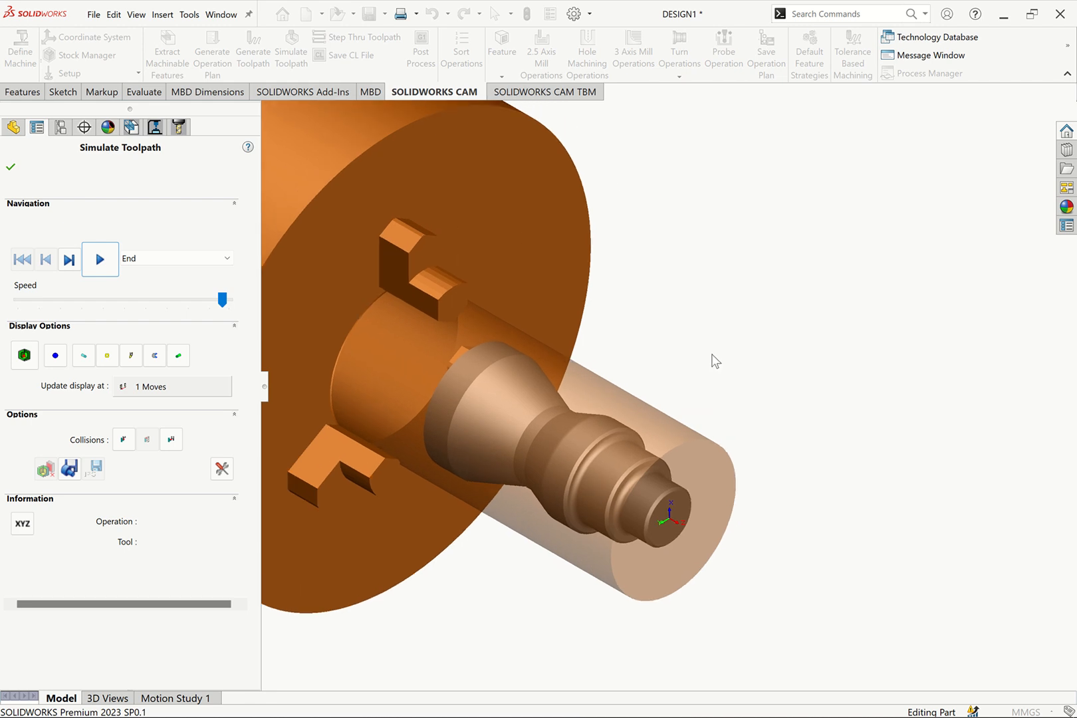
Play the toolpath simulation through the final cut-off from an oblique view of the chuck and shaft
{"action": "key", "text": "Left"}
{"action": "key", "text": "Left"}
{"action": "key", "text": "Left"}
{"action": "key", "text": "Right"}
{"action": "key", "text": "Right"}
{"action": "key", "text": "Right"}
{"action": "key", "text": "Right"}
{"action": "key", "text": "Right"}
{"action": "key", "text": "Right"}
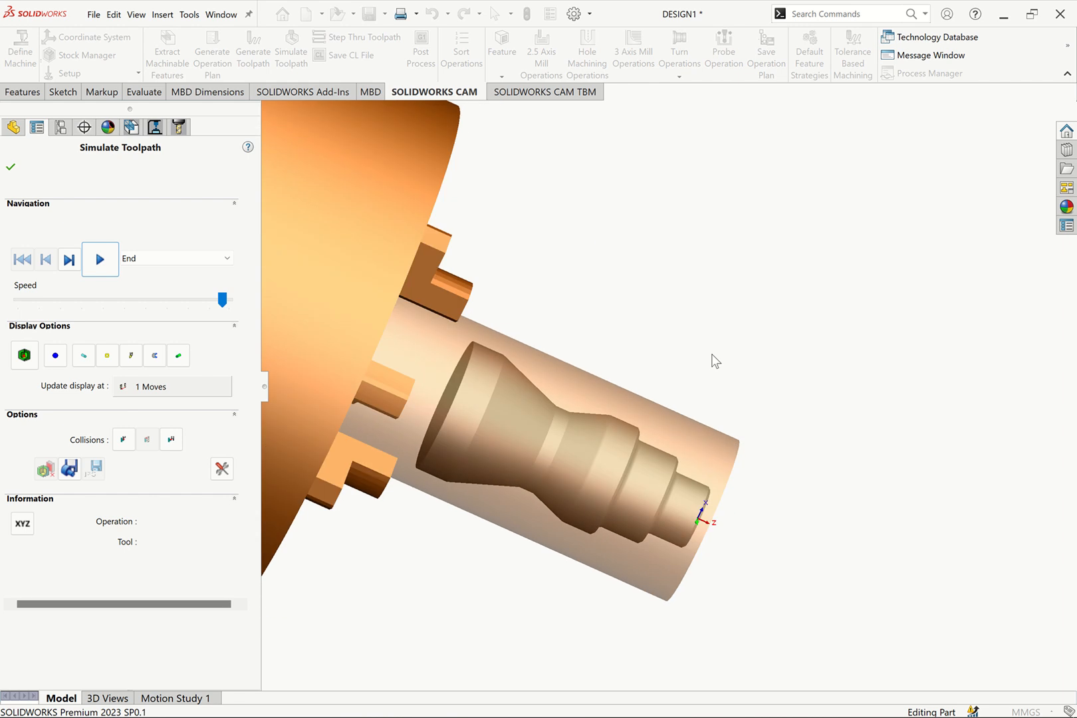
{"action": "key", "text": "Right"}
{"action": "key", "text": "Down"}
{"action": "key", "text": "Down"}
{"action": "key", "text": "Down"}
{"action": "key", "text": "Left"}
{"action": "key", "text": "Left"}
{"action": "key", "text": "Left"}
{"action": "key", "text": "Left"}
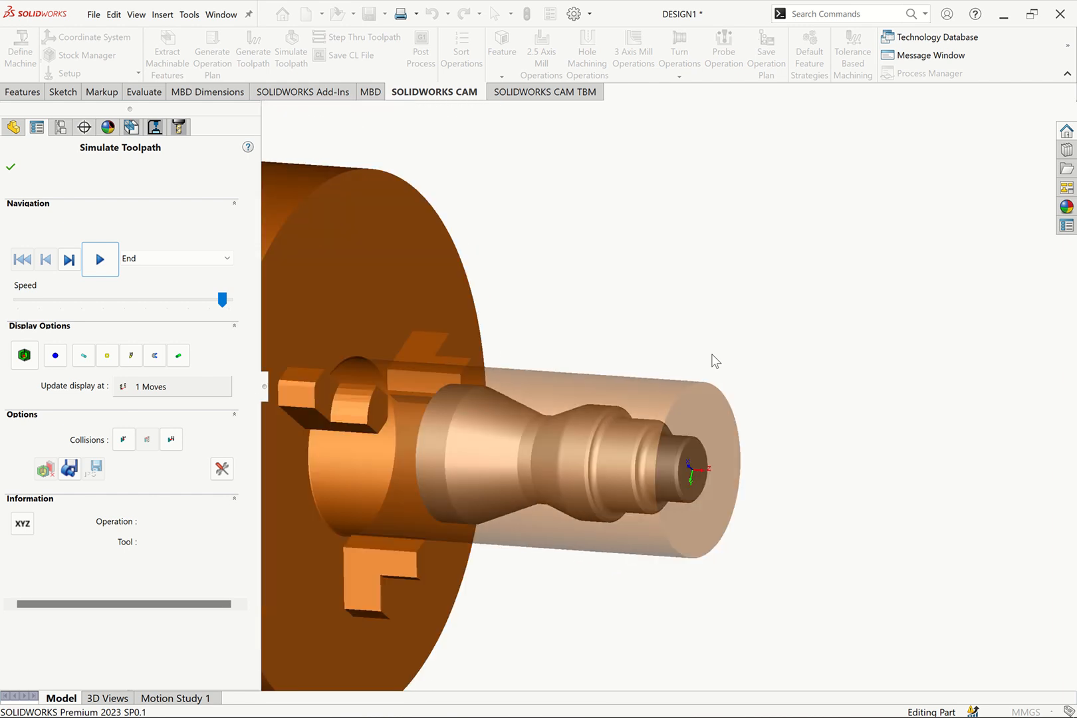
{"action": "key", "text": "Down"}
{"action": "key", "text": "Right"}
{"action": "key", "text": "Right"}
{"action": "key", "text": "Right"}
{"action": "key", "text": "Right"}
{"action": "key", "text": "Right"}
{"action": "key", "text": "Down"}
{"action": "key", "text": "Down"}
{"action": "key", "text": "Down"}
{"action": "key", "text": "Left"}
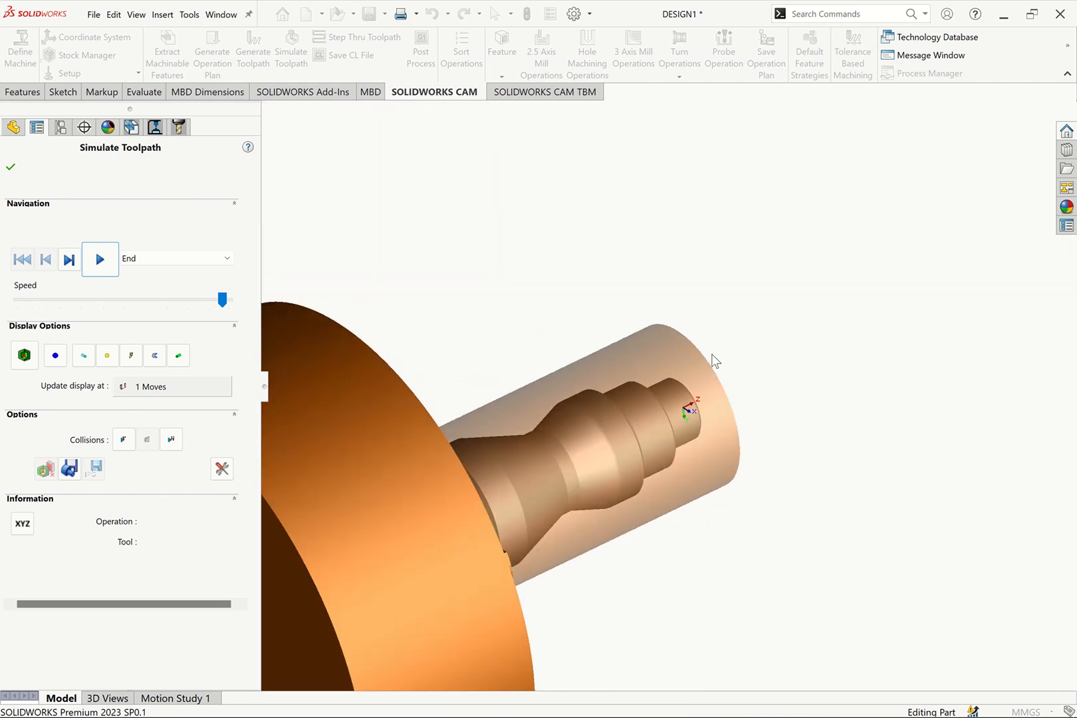
{"action": "key", "text": "Left"}
{"action": "key", "text": "Left"}
{"action": "key", "text": "Left"}
{"action": "key", "text": "Right"}
{"action": "key", "text": "Right"}
{"action": "key", "text": "Right"}
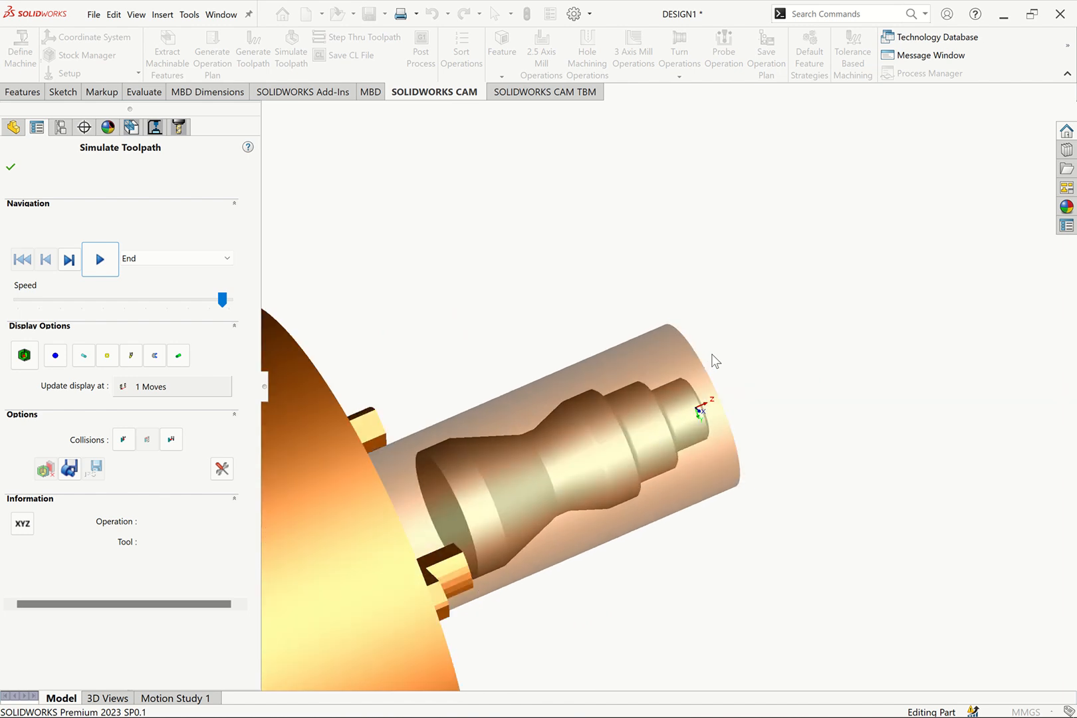
{"action": "key", "text": "Down"}
{"action": "key", "text": "Left"}
{"action": "key", "text": "Left"}
{"action": "key", "text": "Down"}
{"action": "key", "text": "Right"}
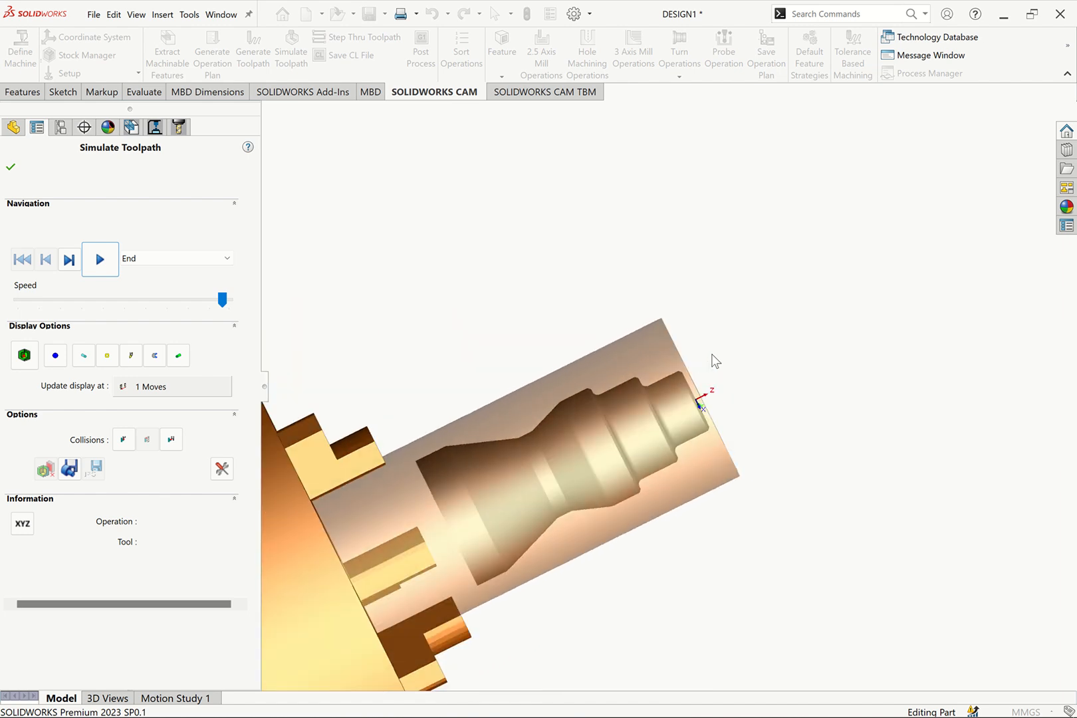
{"action": "key", "text": "Down"}
{"action": "key", "text": "Left"}
{"action": "key", "text": "Down"}
{"action": "key", "text": "Right"}
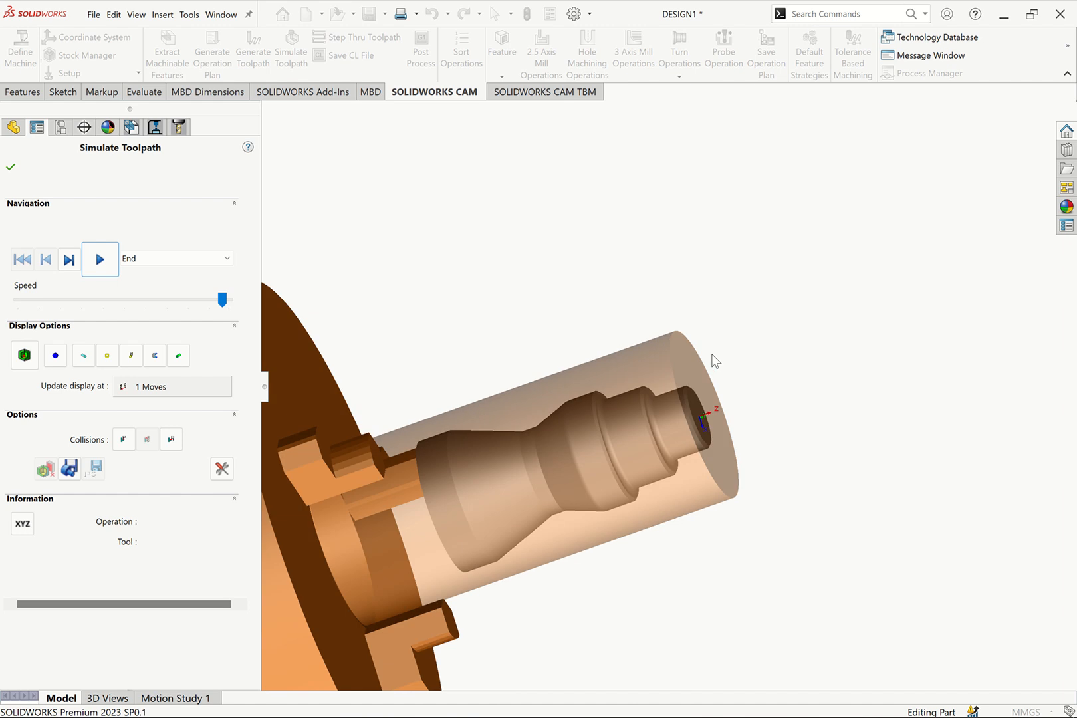
{"action": "key", "text": "Right"}
{"action": "key", "text": "Down"}
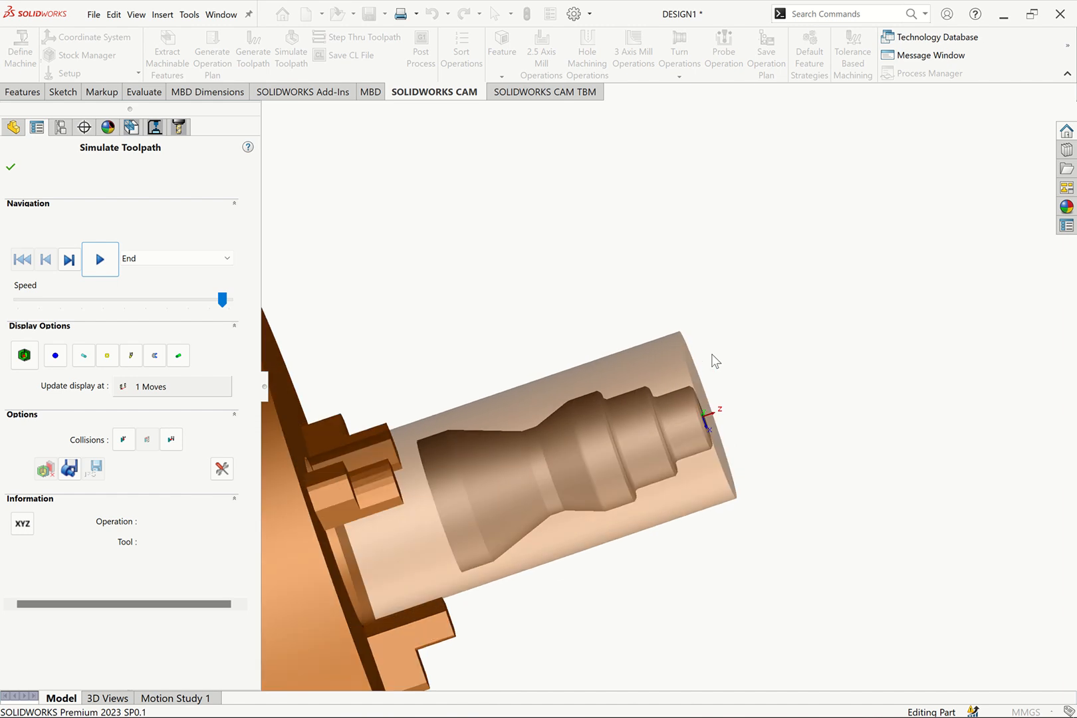
{"action": "left_click", "coordinate": [98, 262]}
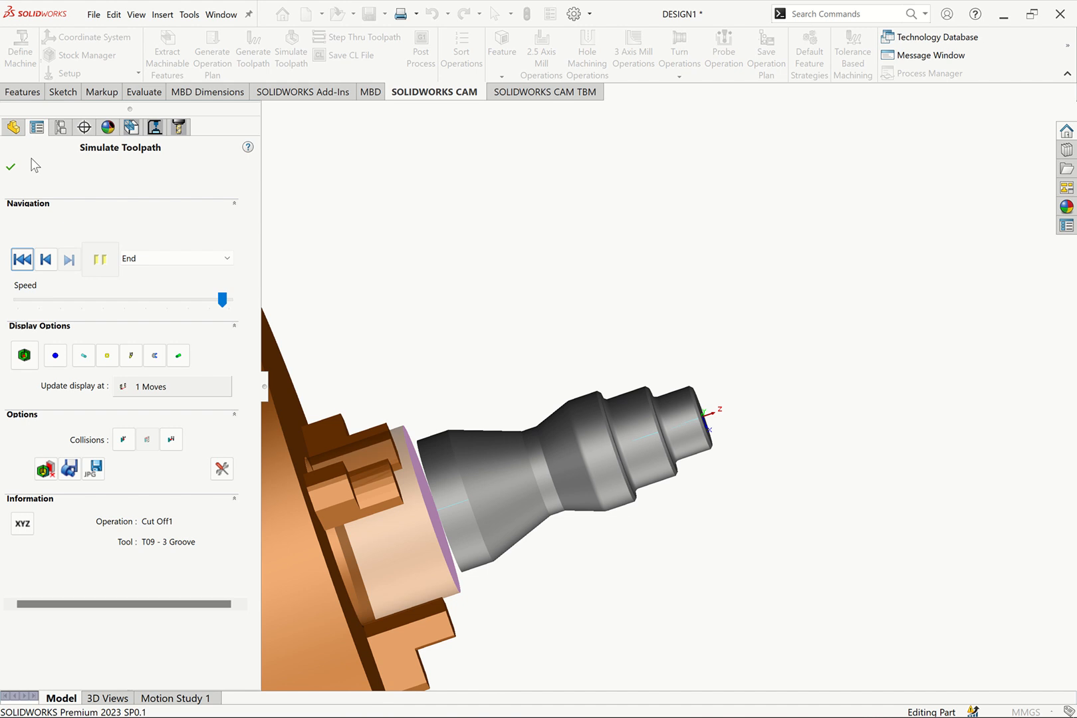
Close the simulation and regenerate the toolpaths of all operations from Face Rough1 through Cut Off1
{"action": "left_click", "coordinate": [10, 167]}
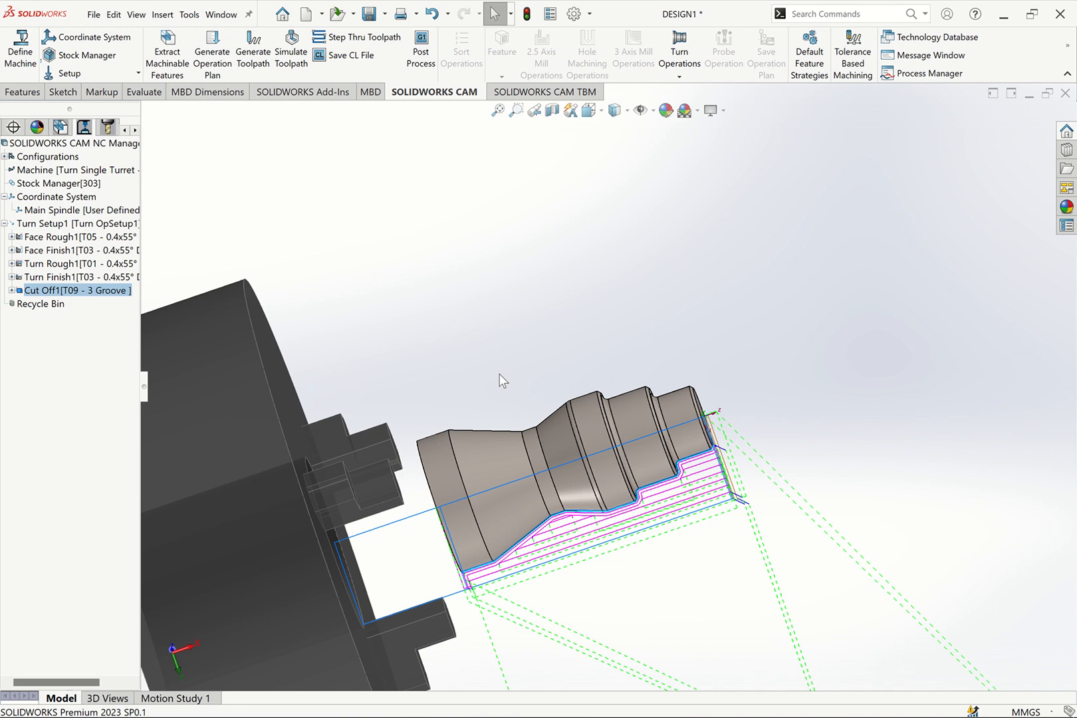
{"action": "key", "text": "ctrl+7"}
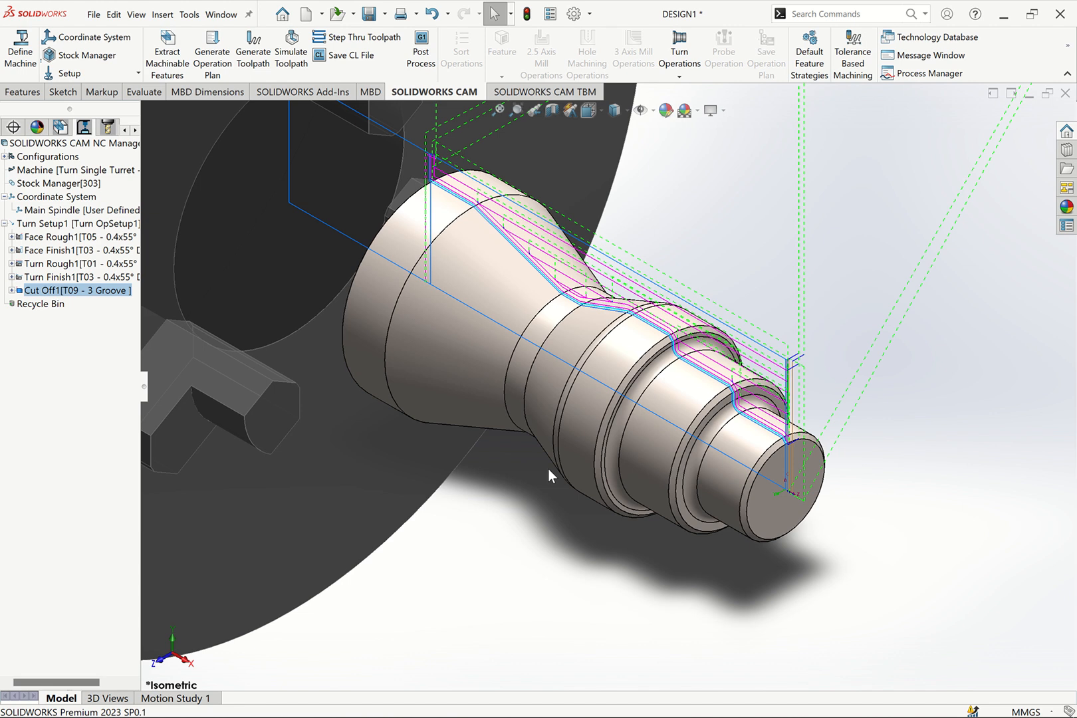
{"action": "left_click", "coordinate": [35, 237]}
{"action": "left_click", "coordinate": [47, 292], "text": "shift"}
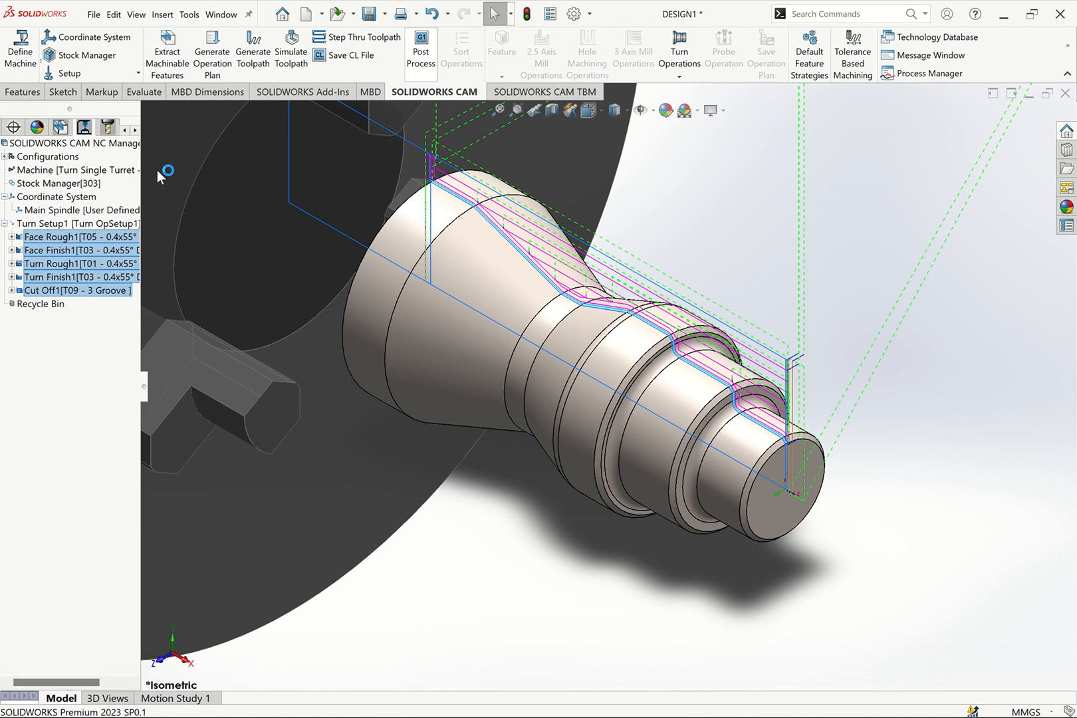
{"action": "right_click", "coordinate": [79, 238]}
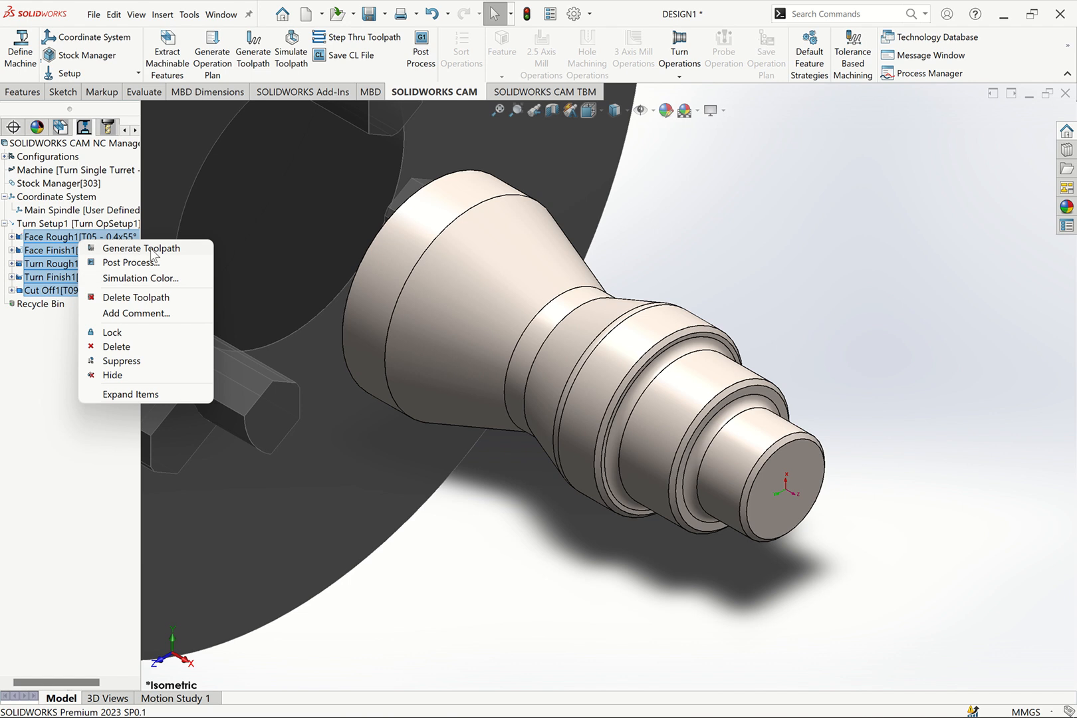
{"action": "left_click", "coordinate": [153, 255]}
Start post-processing and save the output as DESIGN1 in SIEMENS-828D (*.MPF) format in the DESIGNS folder under Downloads
{"action": "left_click", "coordinate": [421, 51]}
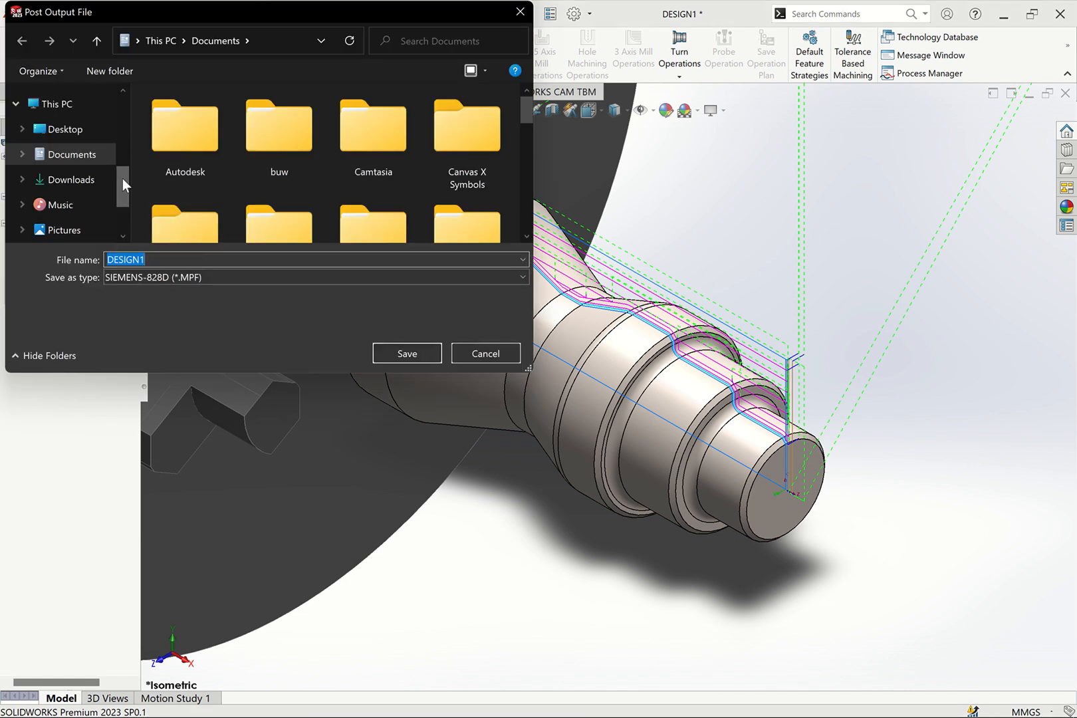
{"action": "left_click", "coordinate": [87, 179]}
{"action": "left_click", "coordinate": [200, 151]}
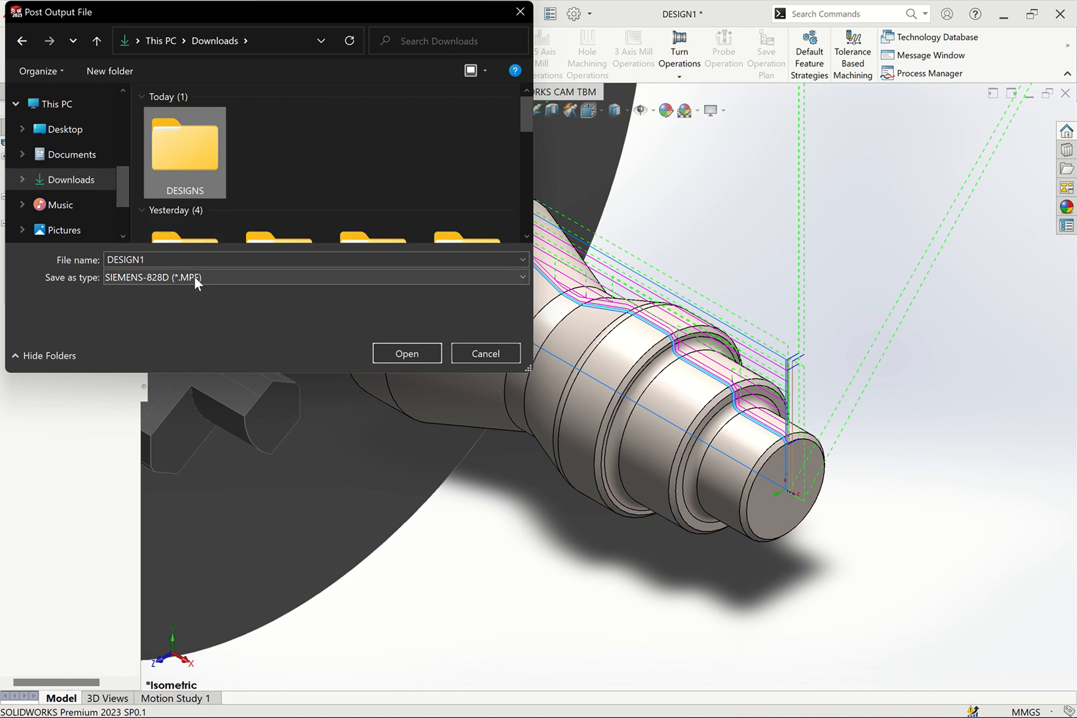
{"action": "left_click", "coordinate": [194, 266]}
{"action": "left_click", "coordinate": [204, 277]}
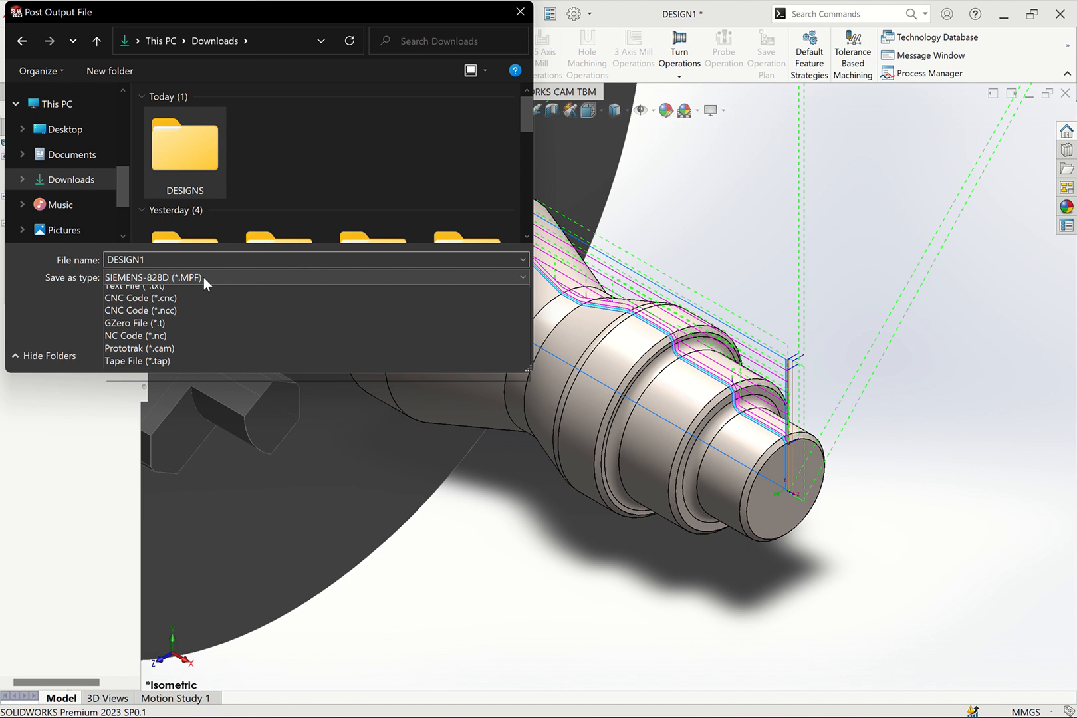
{"action": "left_click", "coordinate": [308, 200]}
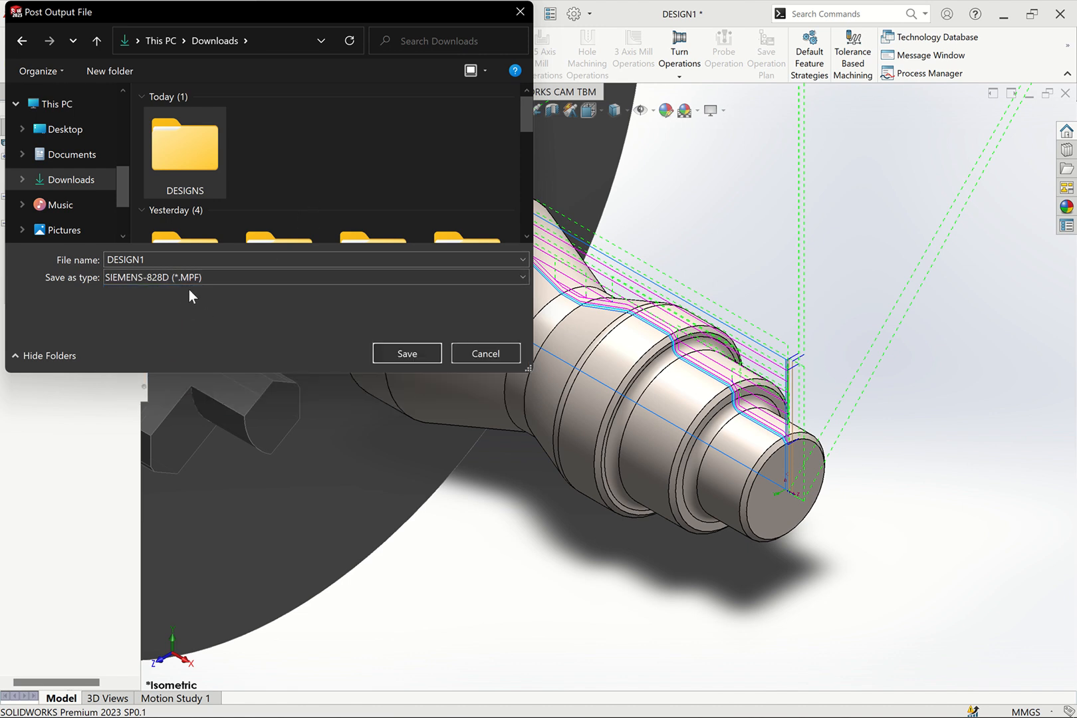
{"action": "left_click", "coordinate": [257, 276]}
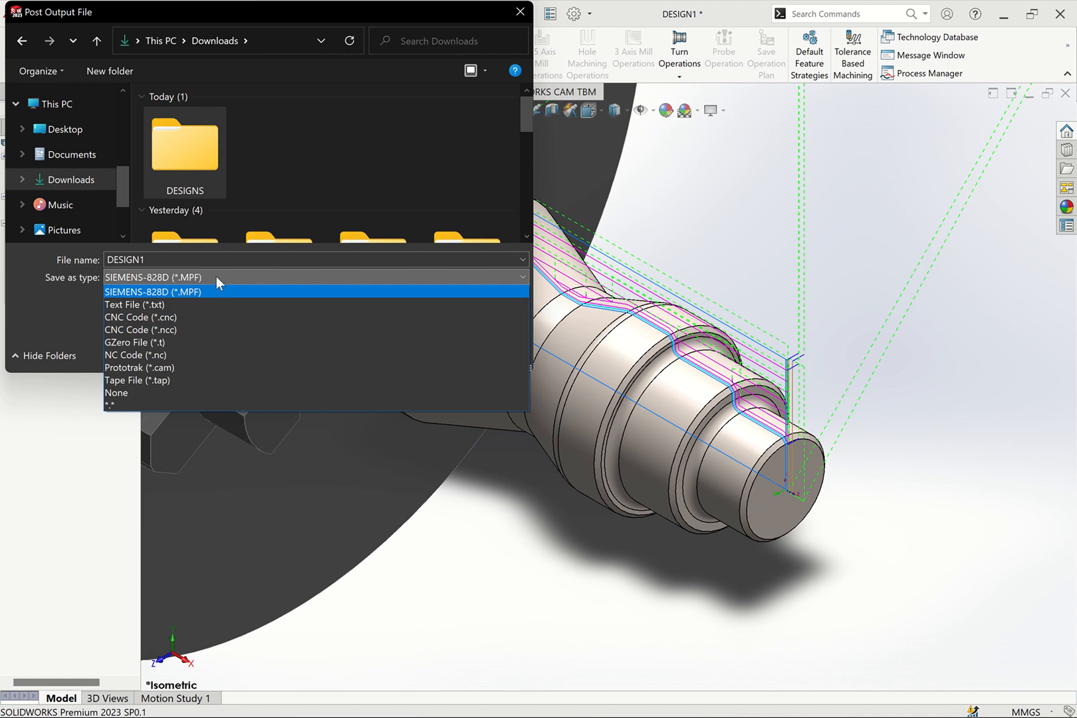
{"action": "left_click", "coordinate": [341, 176]}
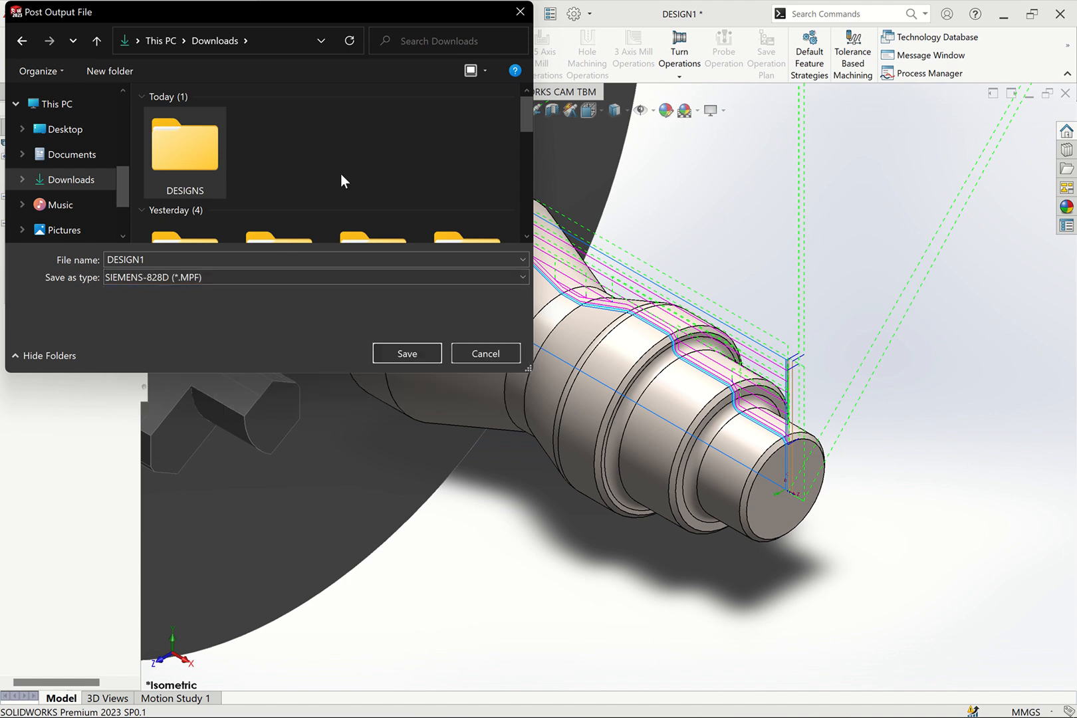
{"action": "left_click", "coordinate": [408, 355]}
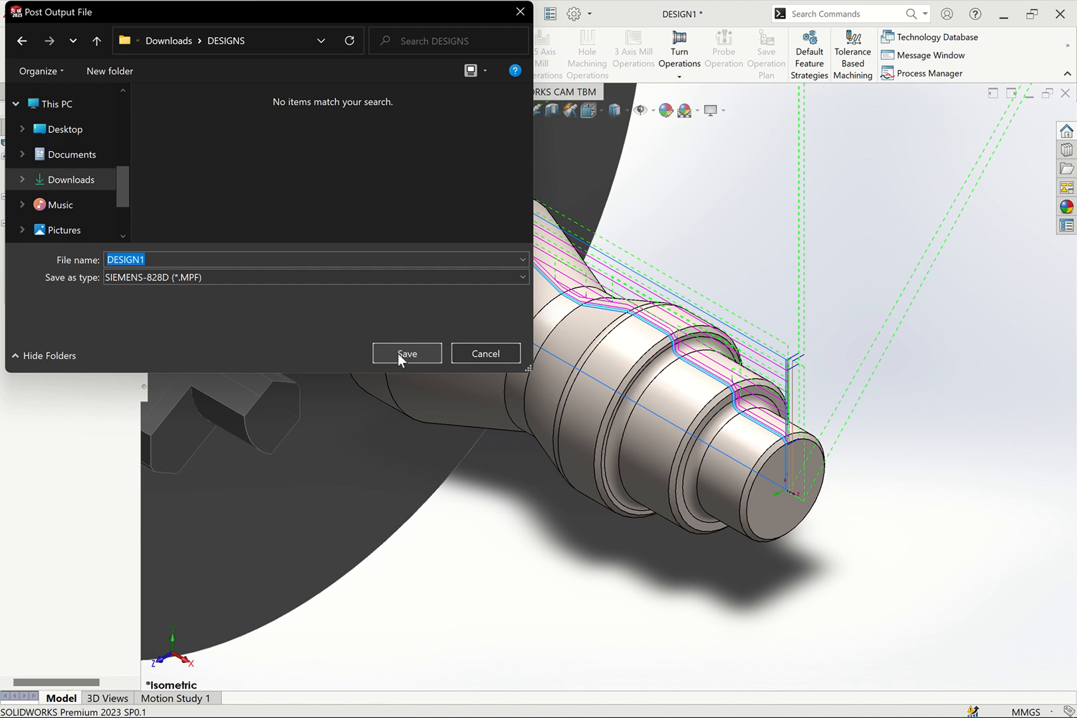
{"action": "left_click", "coordinate": [398, 355]}
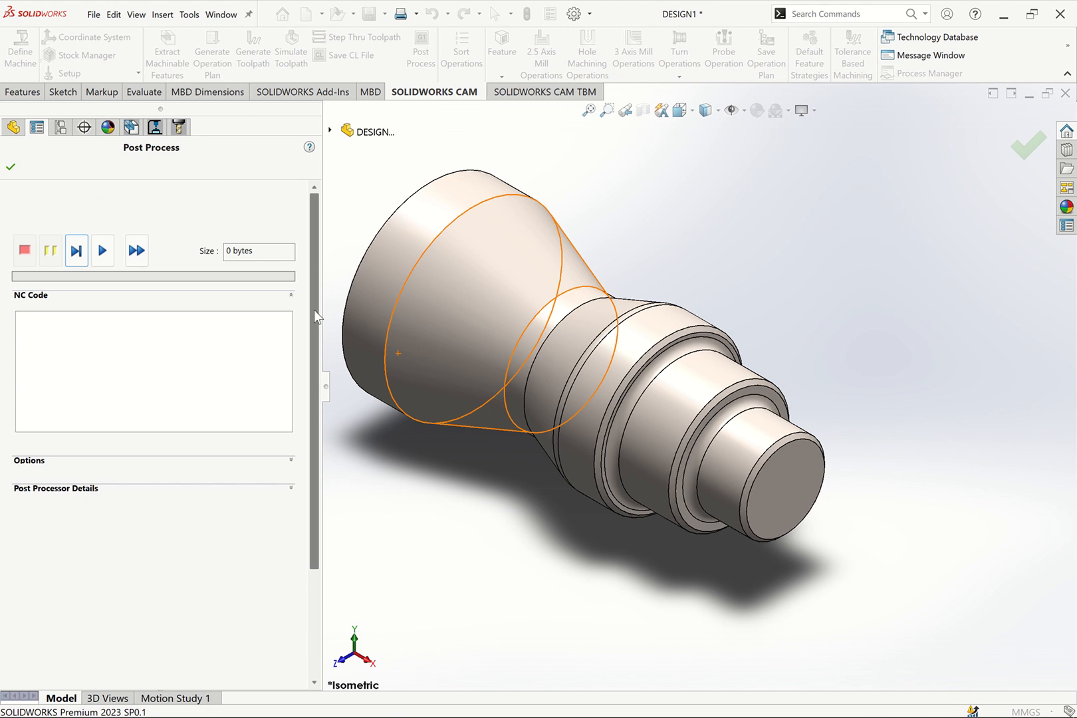
Review the CAM feature, operation and tool trees while the post-processing settings are open
{"action": "left_click_drag", "start_coordinate": [315, 309], "coordinate": [313, 315]}
{"action": "left_click", "coordinate": [106, 319]}
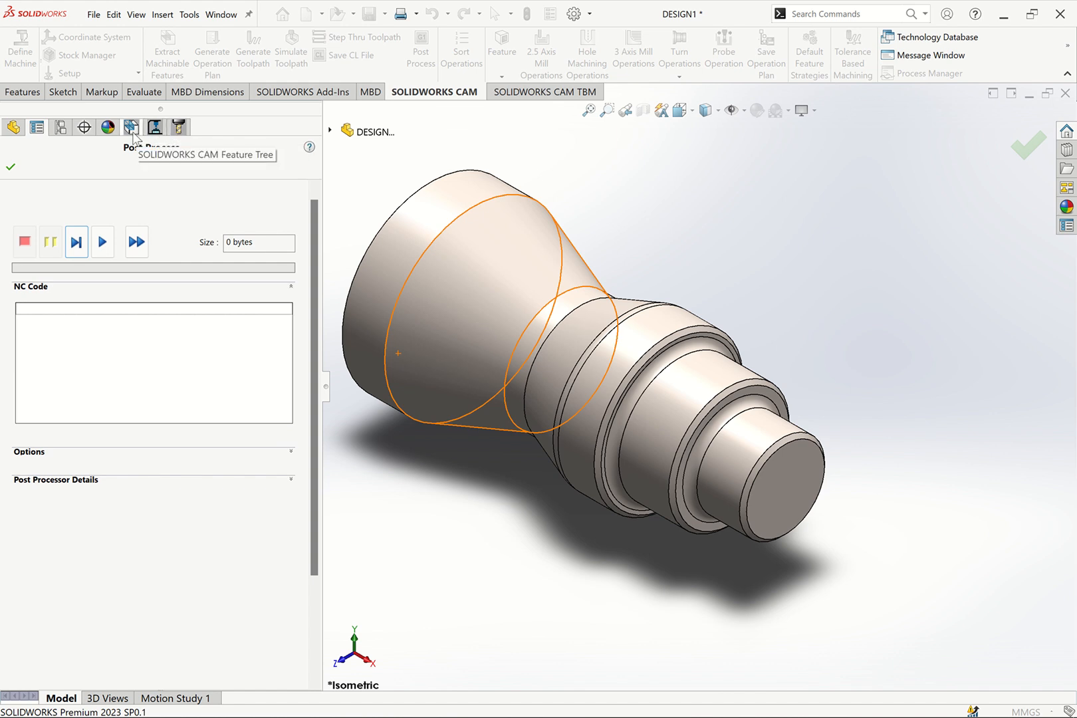
{"action": "left_click", "coordinate": [154, 128]}
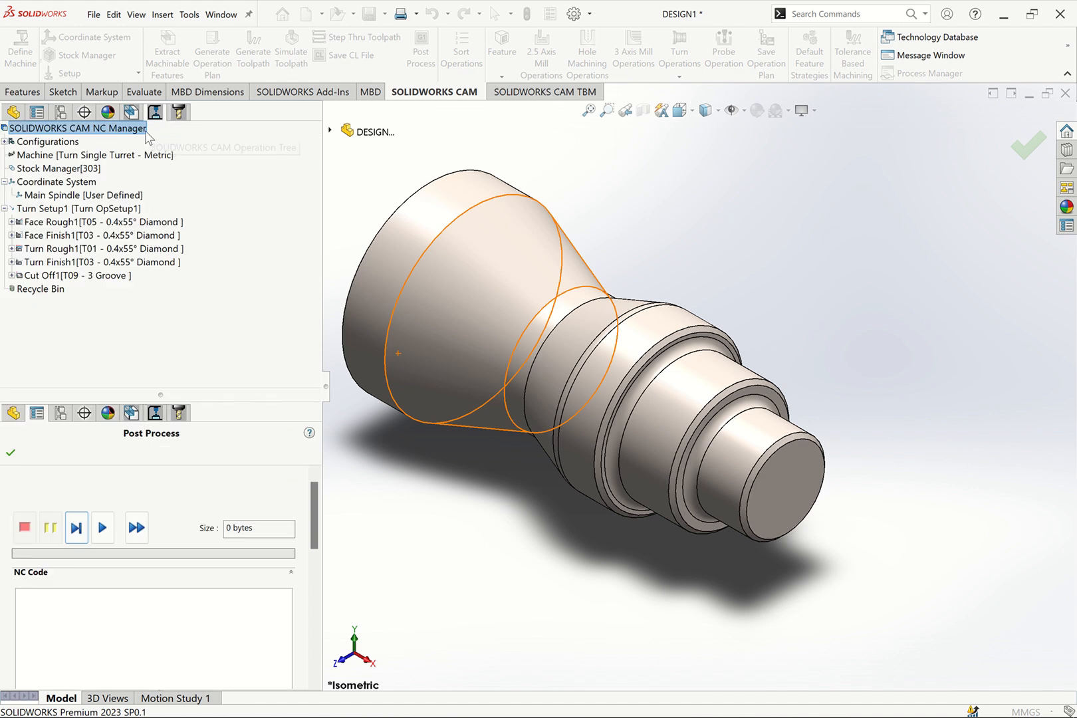
{"action": "left_click", "coordinate": [177, 114]}
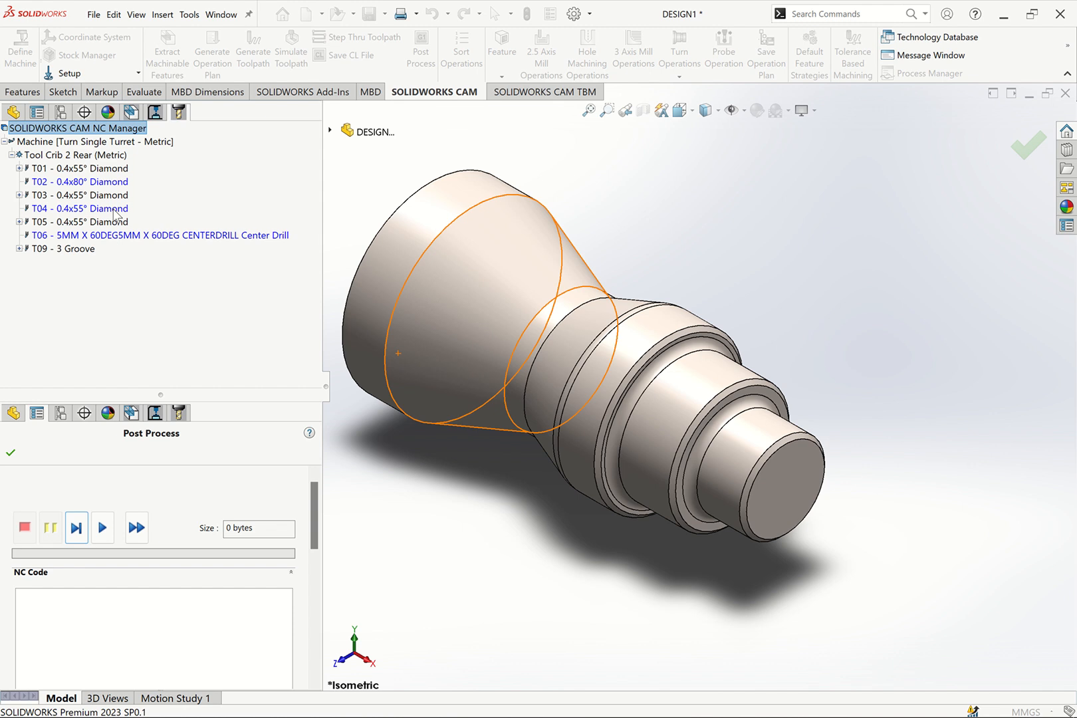
{"action": "left_click", "coordinate": [155, 113]}
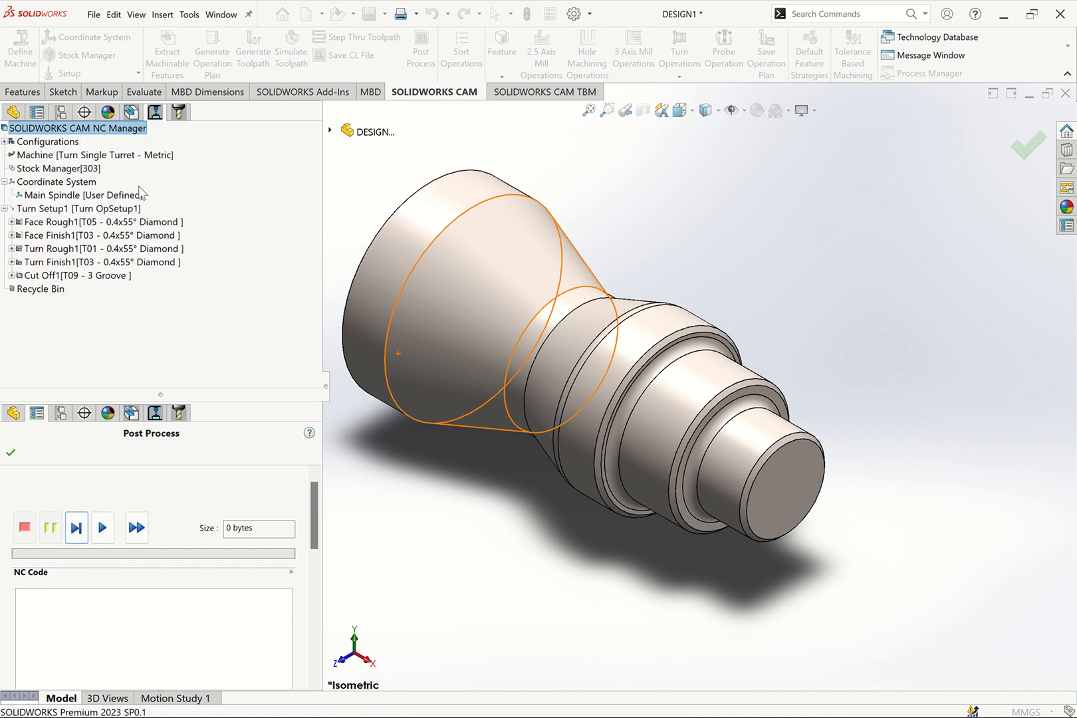
{"action": "left_click", "coordinate": [131, 113]}
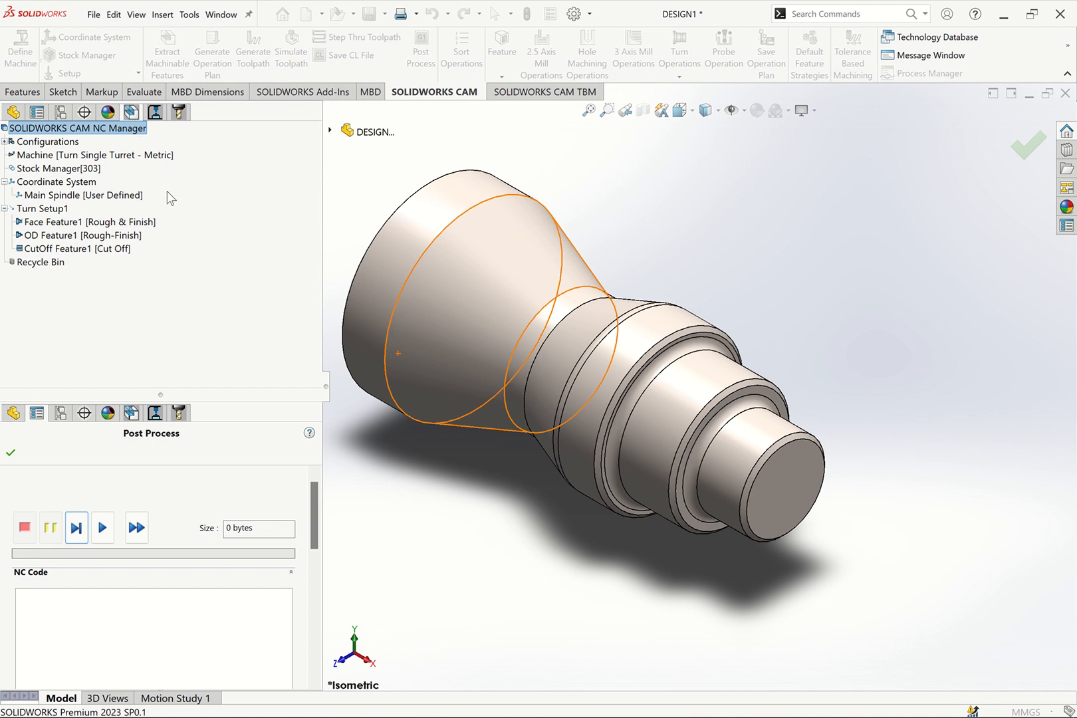
{"action": "left_click", "coordinate": [155, 111]}
{"action": "left_click", "coordinate": [181, 113]}
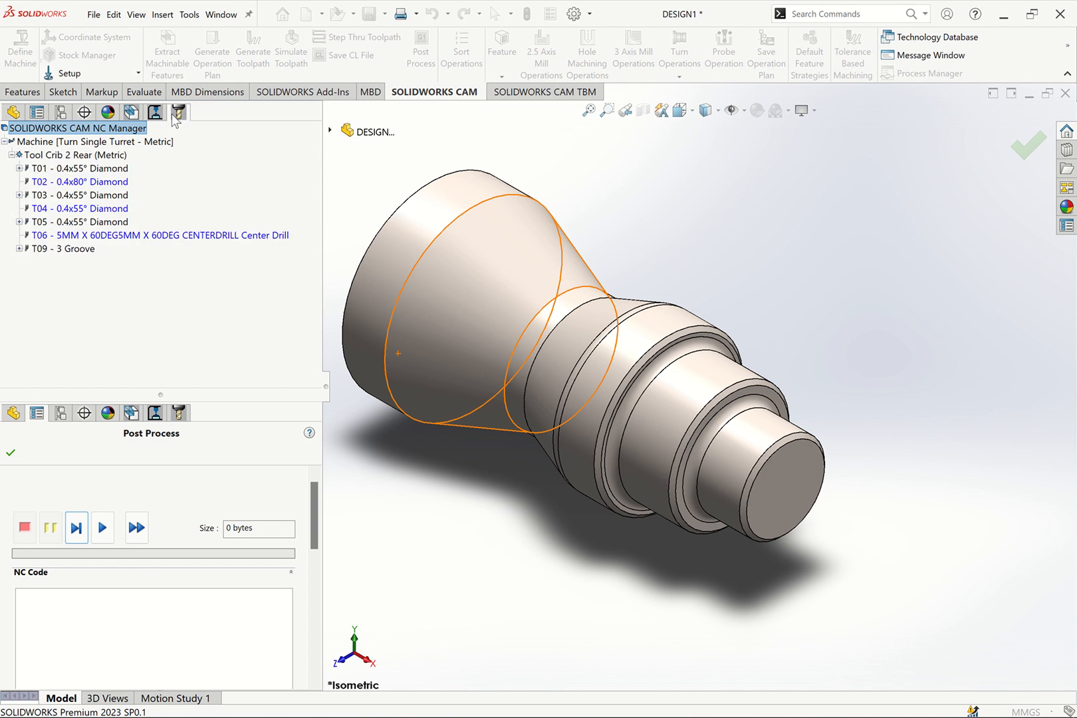
{"action": "left_click", "coordinate": [155, 111]}
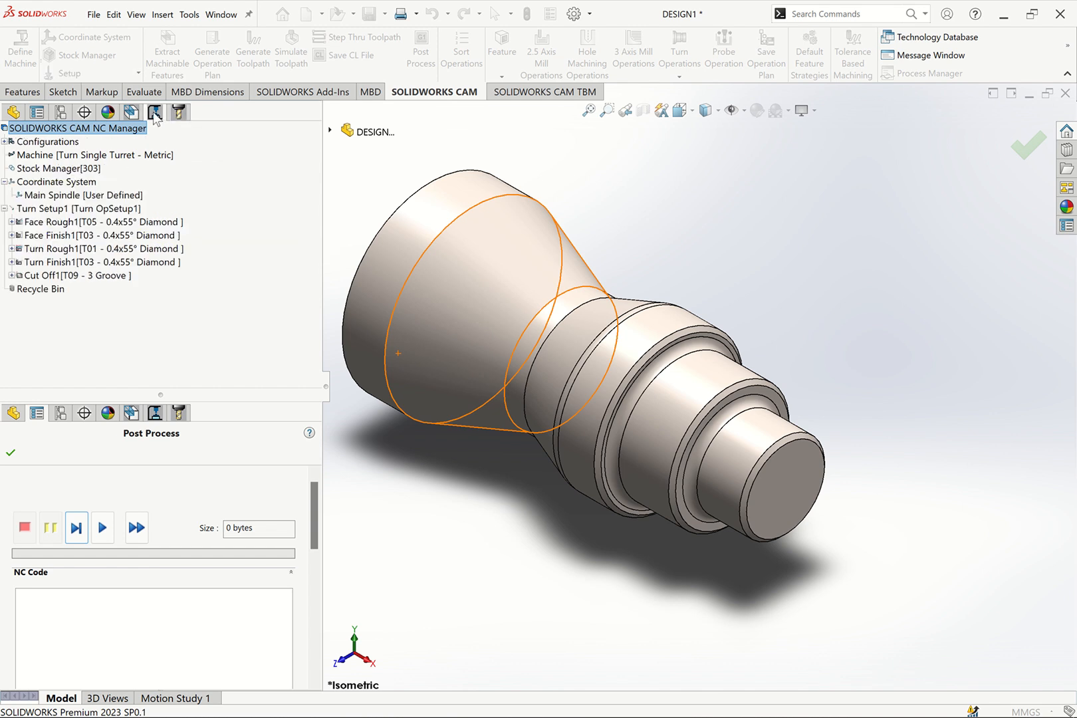
Select all operations from Face Rough1 through Cut Off1 and run the post processor to generate the NC code
{"action": "left_click", "coordinate": [50, 223]}
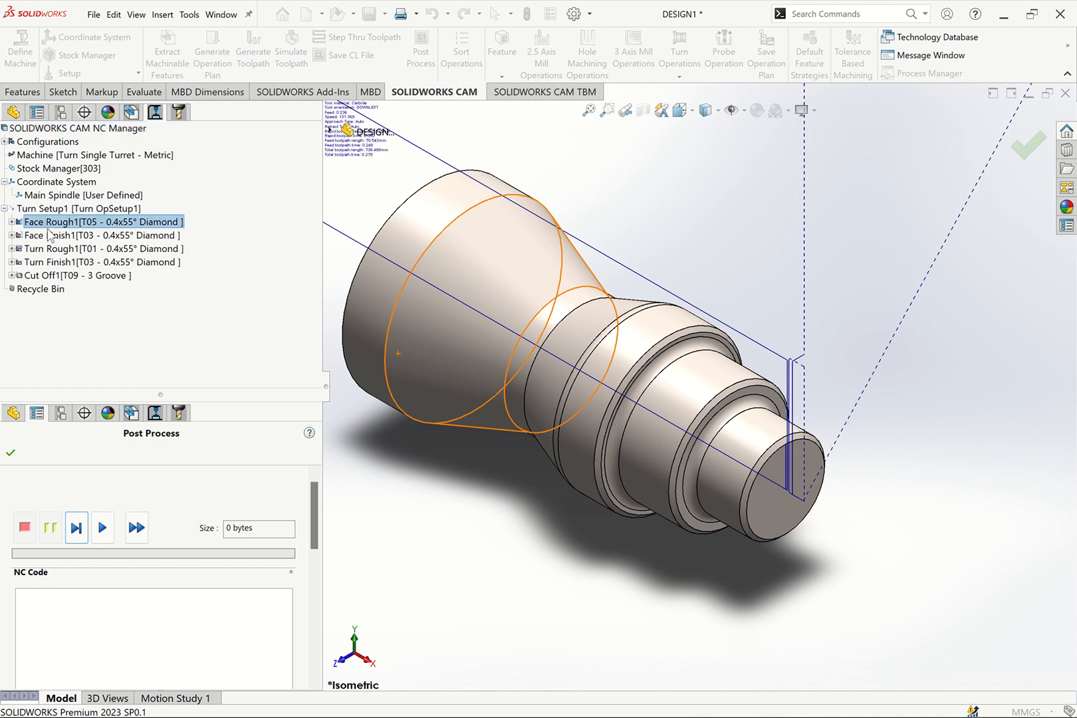
{"action": "left_click", "coordinate": [56, 276], "text": "shift"}
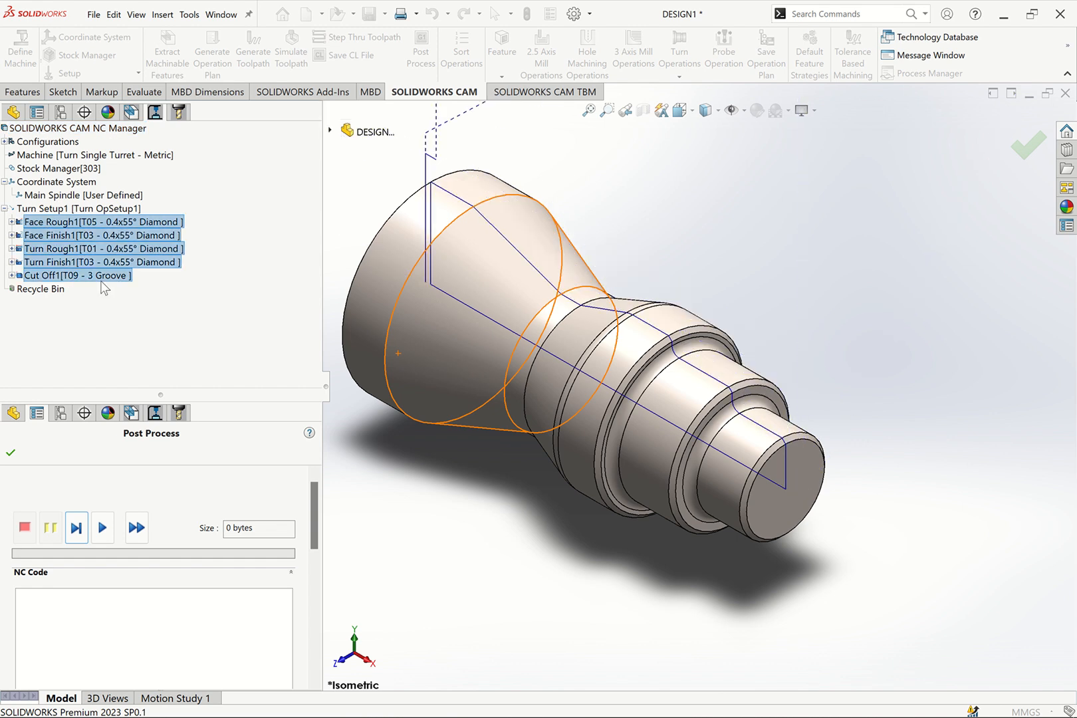
{"action": "left_click", "coordinate": [64, 223]}
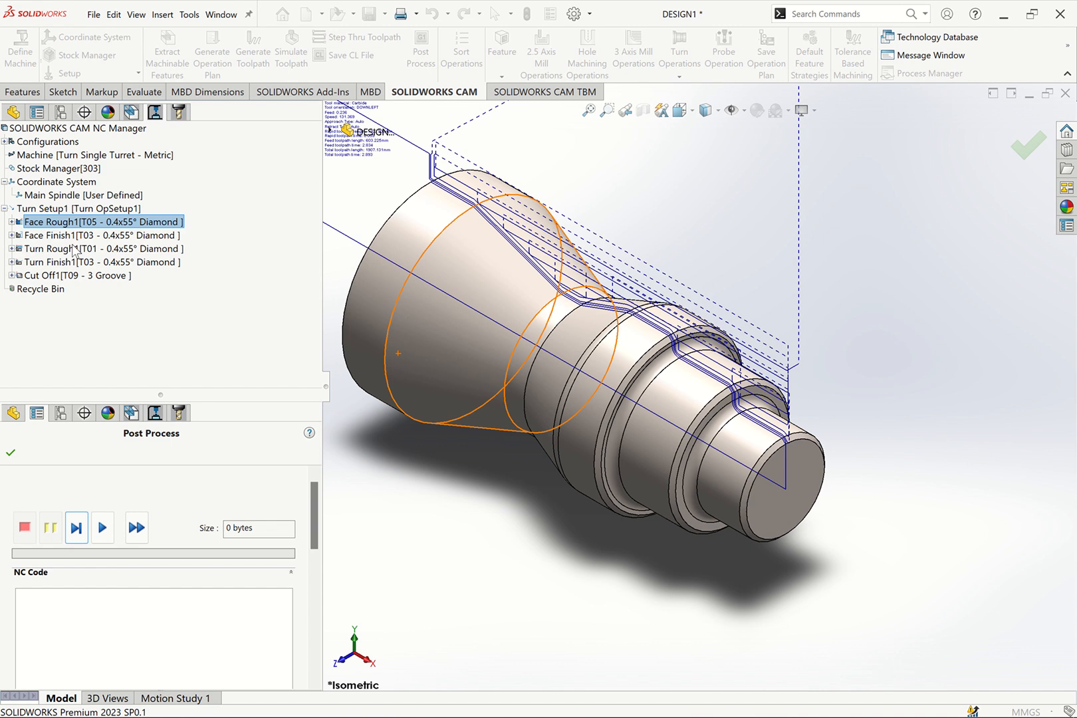
{"action": "left_click", "coordinate": [69, 250], "text": "shift"}
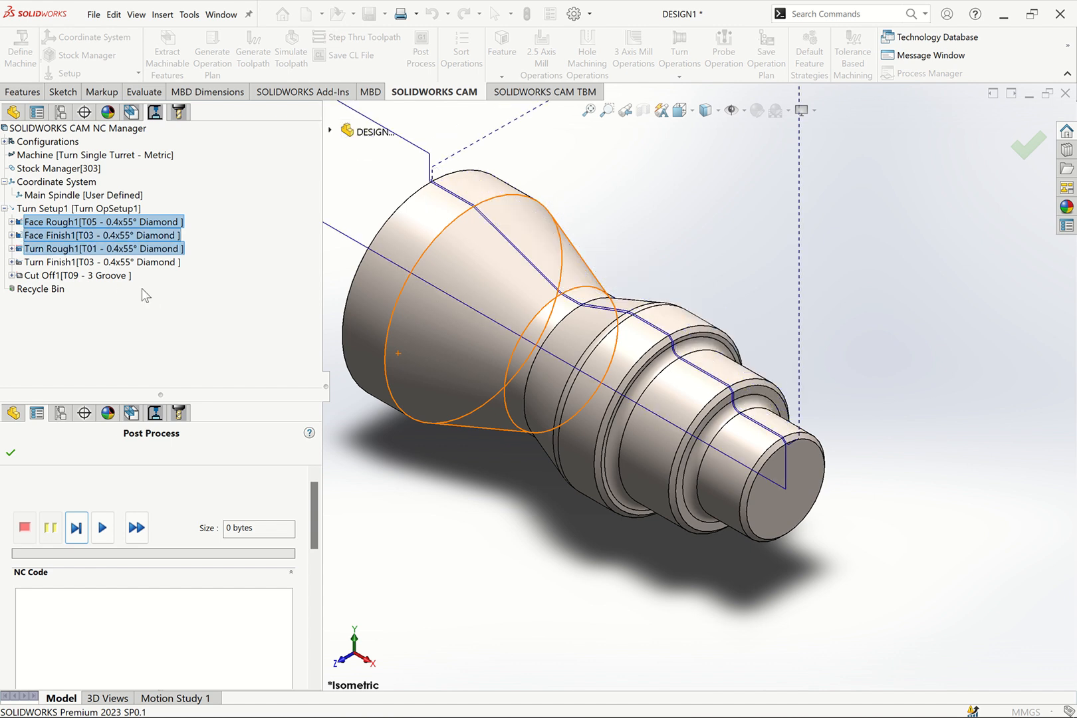
{"action": "left_click", "coordinate": [74, 278], "text": "shift"}
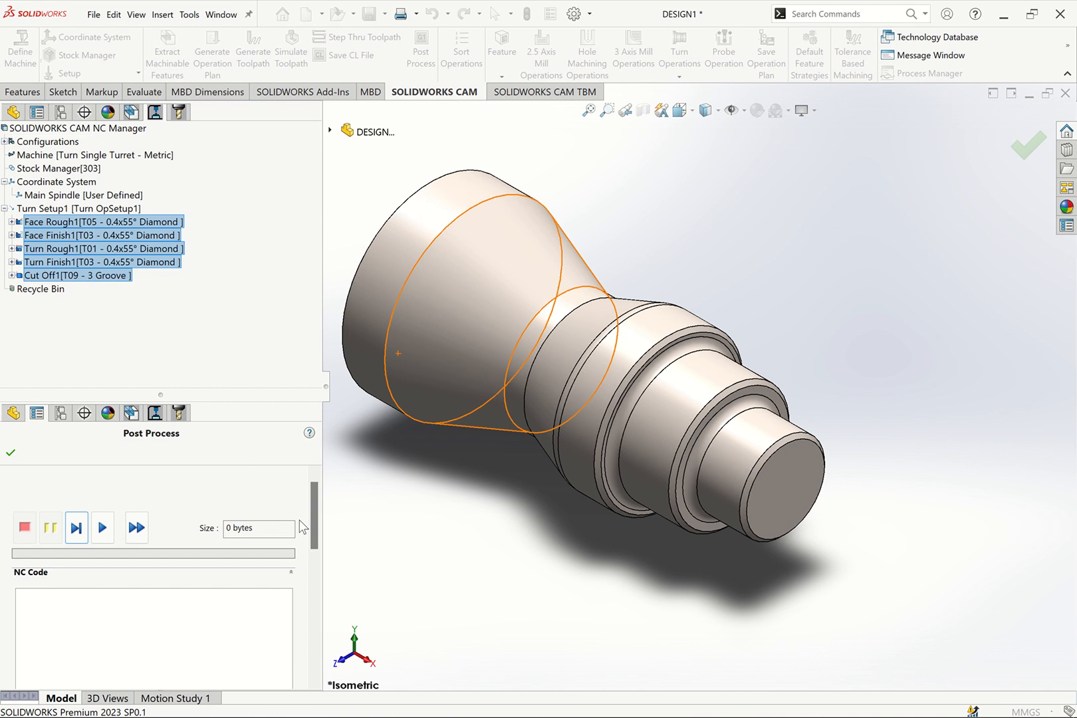
{"action": "mouse_move", "coordinate": [313, 499]}
{"action": "left_mouse_down"}
{"action": "mouse_move", "coordinate": [318, 549]}
{"action": "mouse_move", "coordinate": [311, 505]}
{"action": "left_mouse_up"}
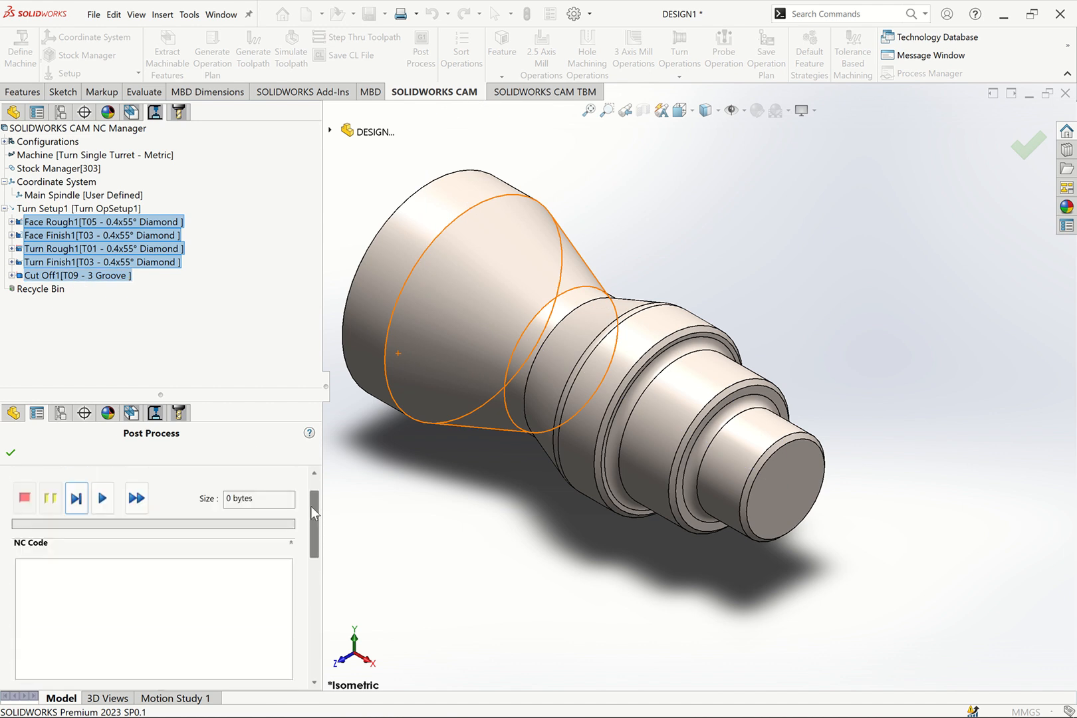
{"action": "left_click", "coordinate": [103, 498]}
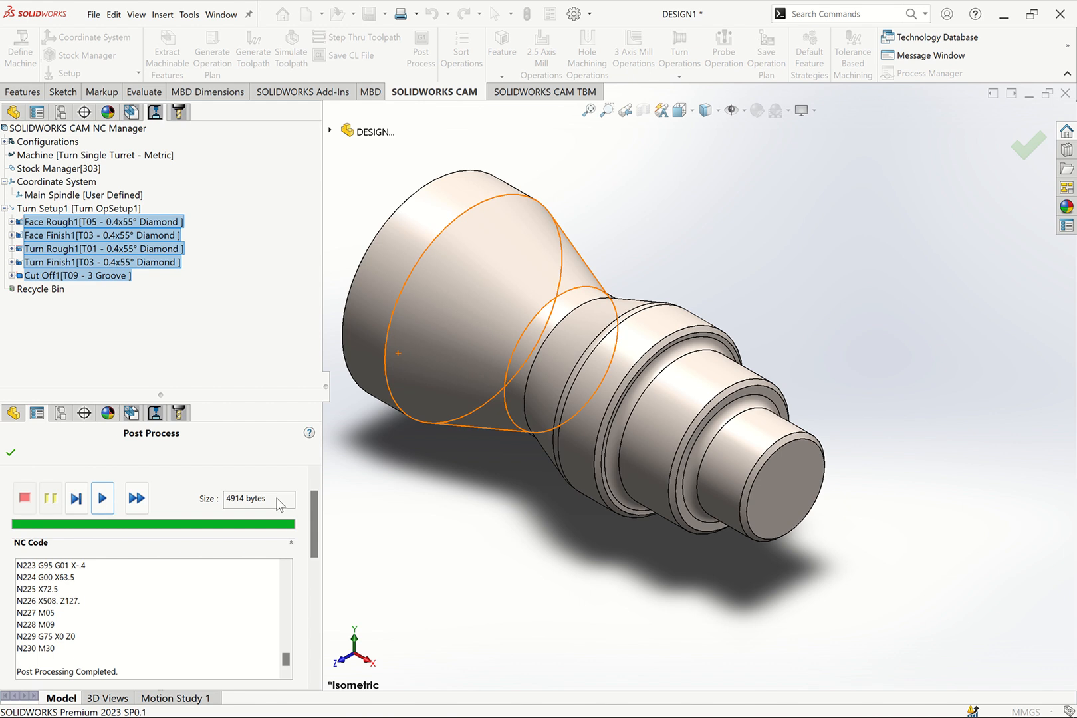
Enable the Centerline option and opening the G-code file in SOLIDWORKS CAM NC Editor, and finish post-processing
{"action": "left_click_drag", "start_coordinate": [314, 517], "coordinate": [310, 560]}
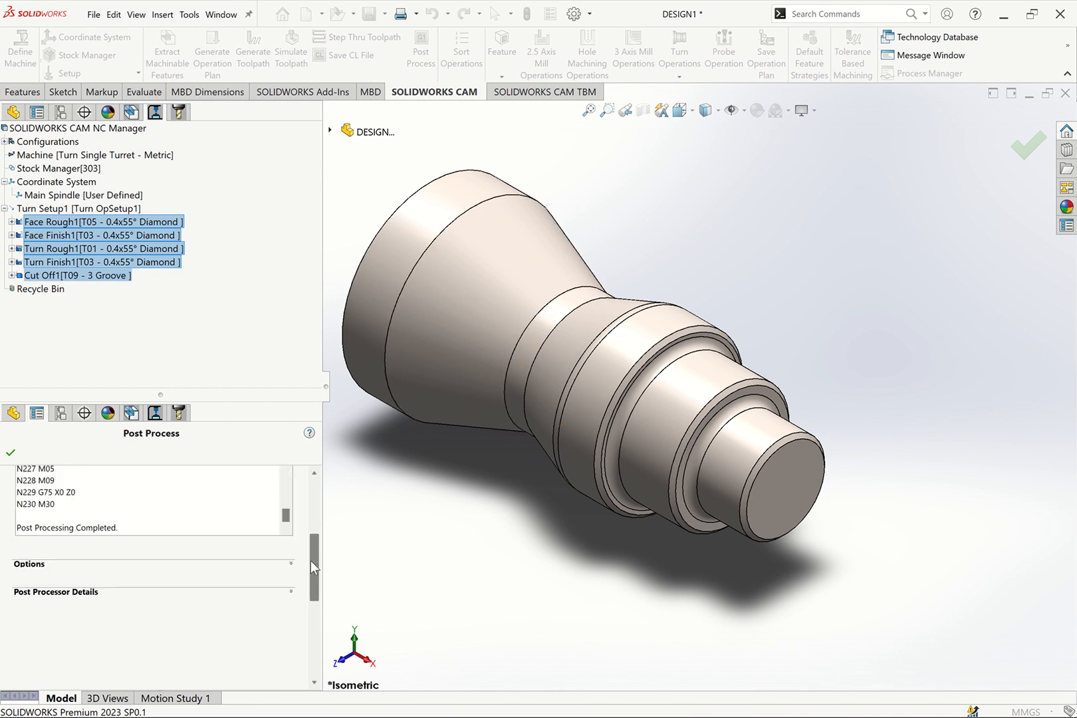
{"action": "left_click", "coordinate": [288, 563]}
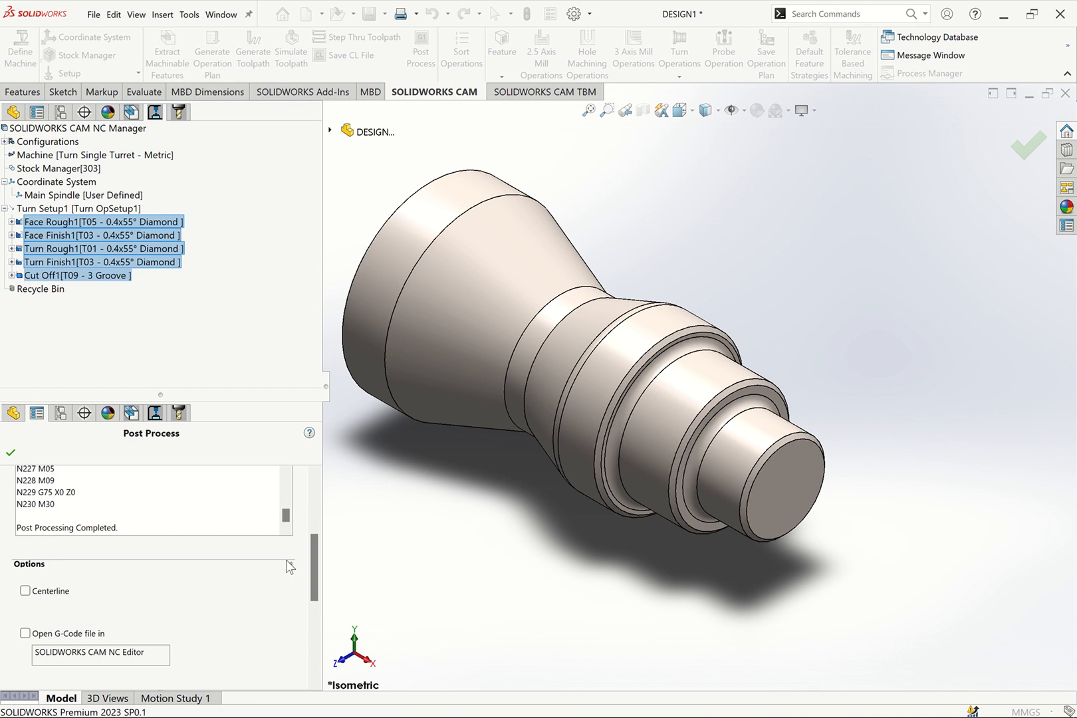
{"action": "left_click", "coordinate": [26, 591]}
{"action": "left_click", "coordinate": [25, 633]}
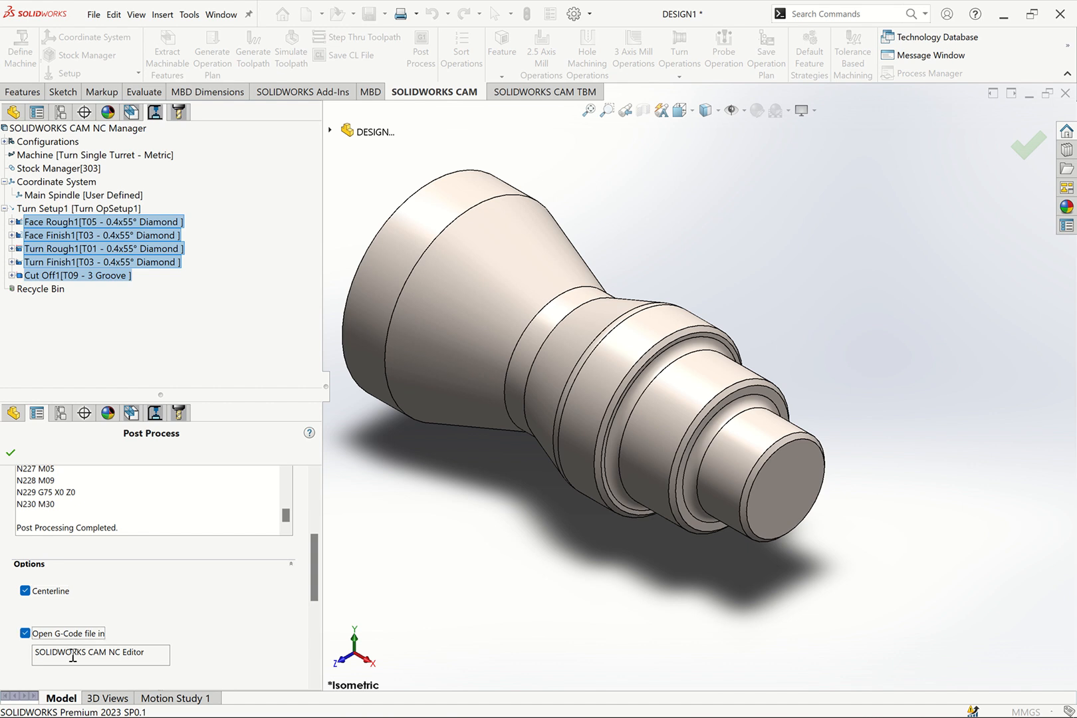
{"action": "left_click_drag", "start_coordinate": [312, 576], "coordinate": [316, 605]}
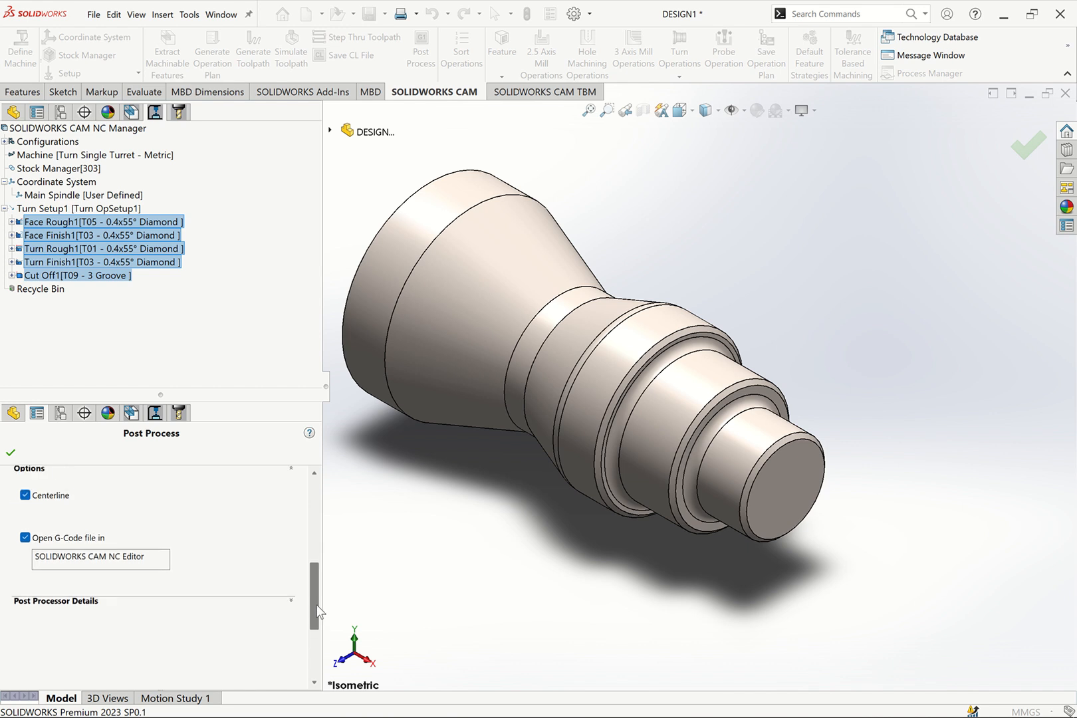
{"action": "left_click", "coordinate": [11, 453]}
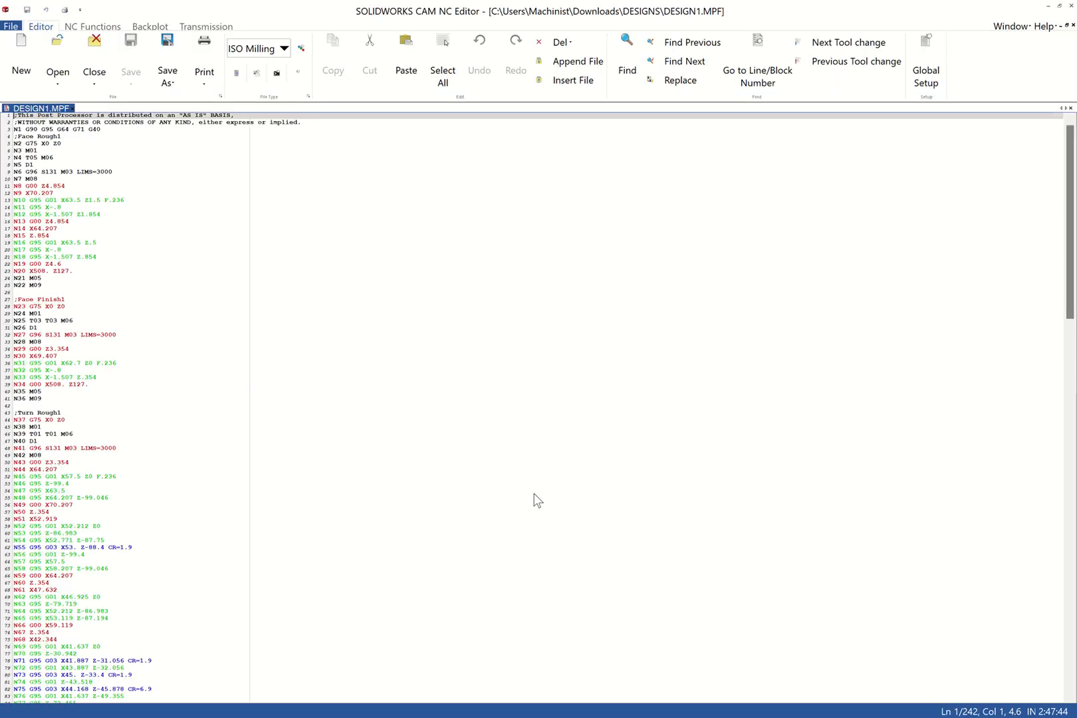
Enlarge the code text and look through the DESIGN1.MPF program from the header to the Turn Rough1 section
{"action": "scroll", "coordinate": [534, 494], "scroll_direction": "down", "scroll_amount": 2, "text": "ctrl"}
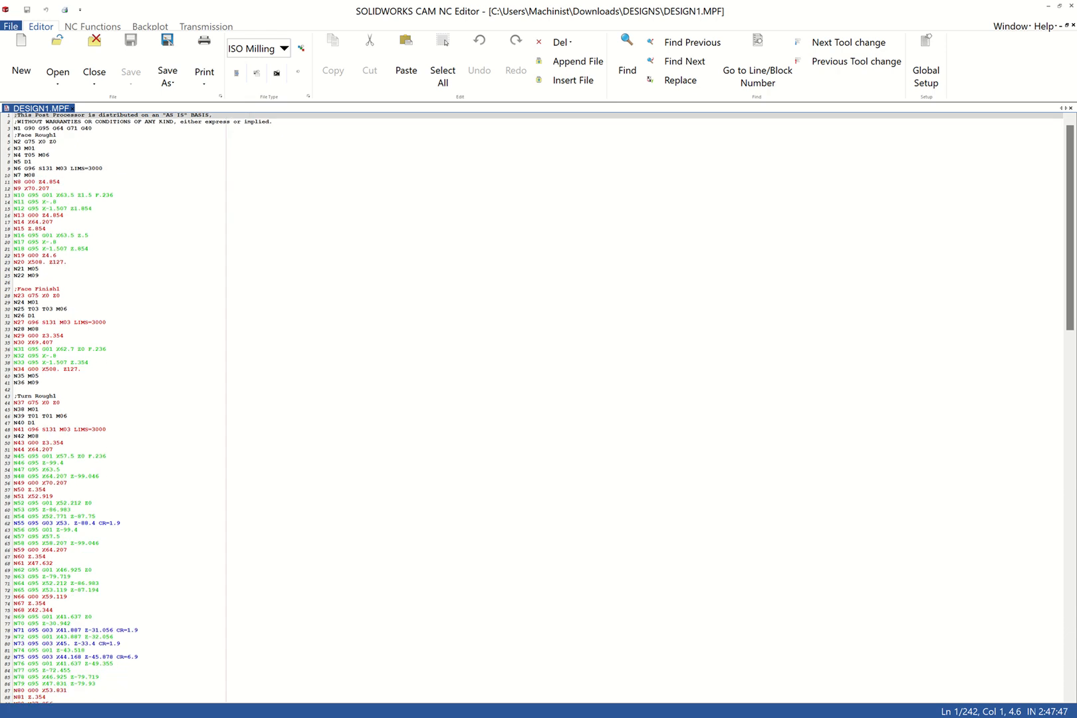
{"action": "scroll", "coordinate": [534, 494], "scroll_direction": "up", "scroll_amount": 1, "text": "ctrl"}
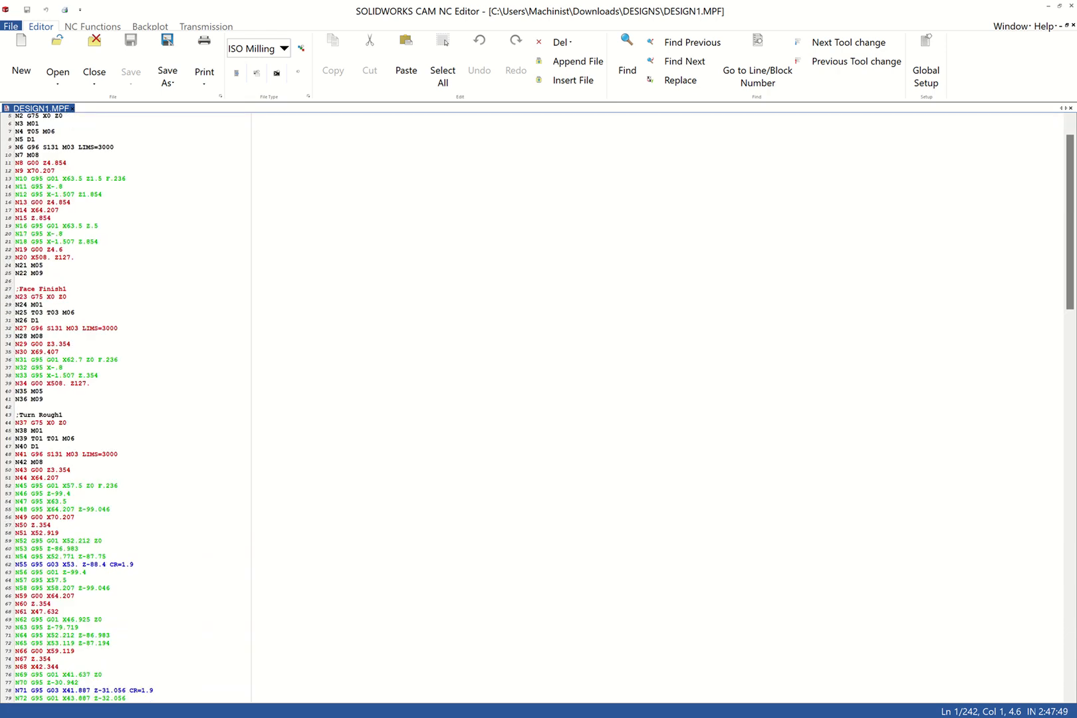
{"action": "scroll", "coordinate": [534, 494], "scroll_direction": "down", "scroll_amount": 5}
{"action": "scroll", "coordinate": [534, 494], "scroll_direction": "up", "scroll_amount": 1, "text": "ctrl"}
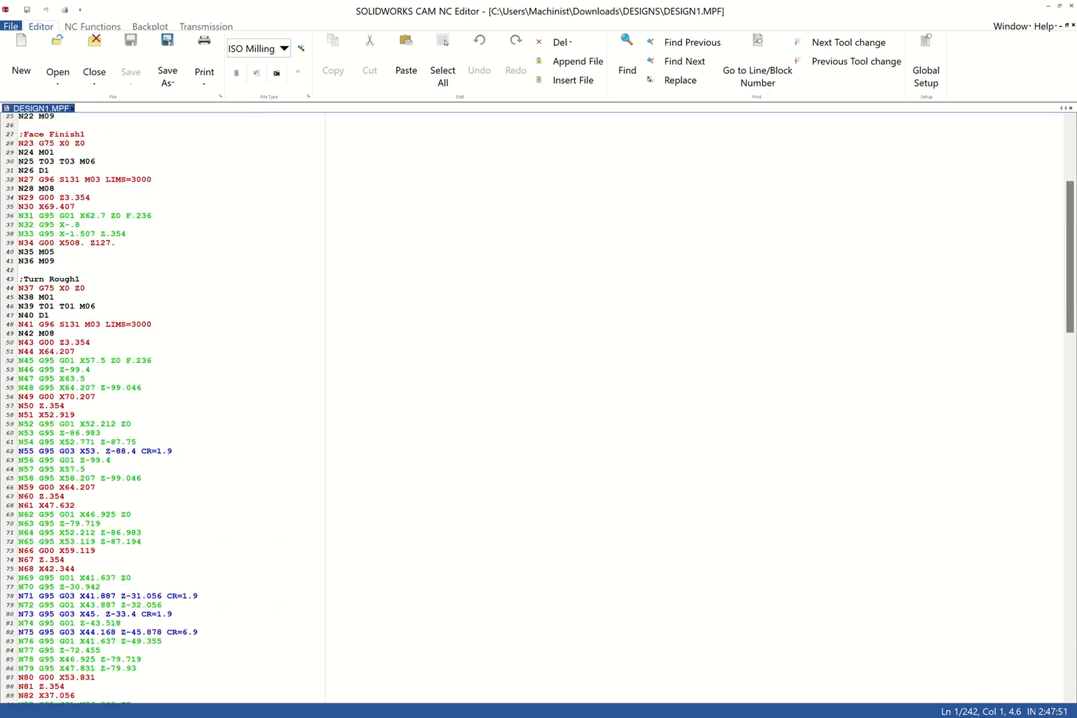
{"action": "scroll", "coordinate": [534, 493], "scroll_direction": "up", "scroll_amount": 2, "text": "ctrl"}
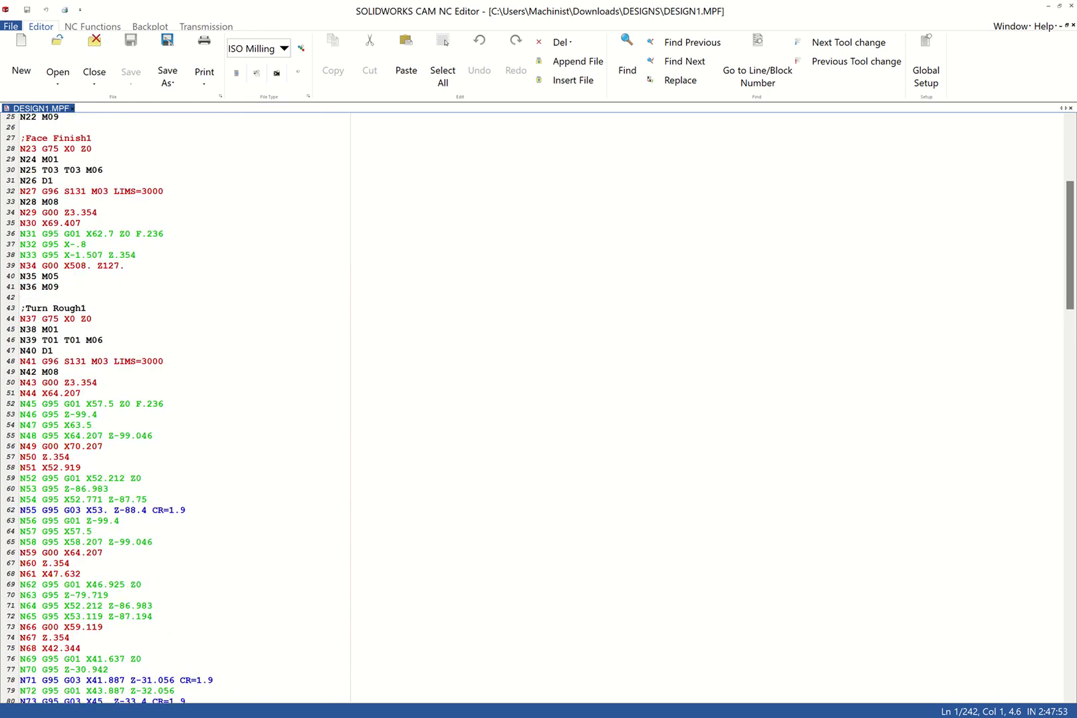
{"action": "scroll", "coordinate": [534, 494], "scroll_direction": "down", "scroll_amount": 4}
{"action": "scroll", "coordinate": [534, 494], "scroll_direction": "up", "scroll_amount": 1, "text": "ctrl"}
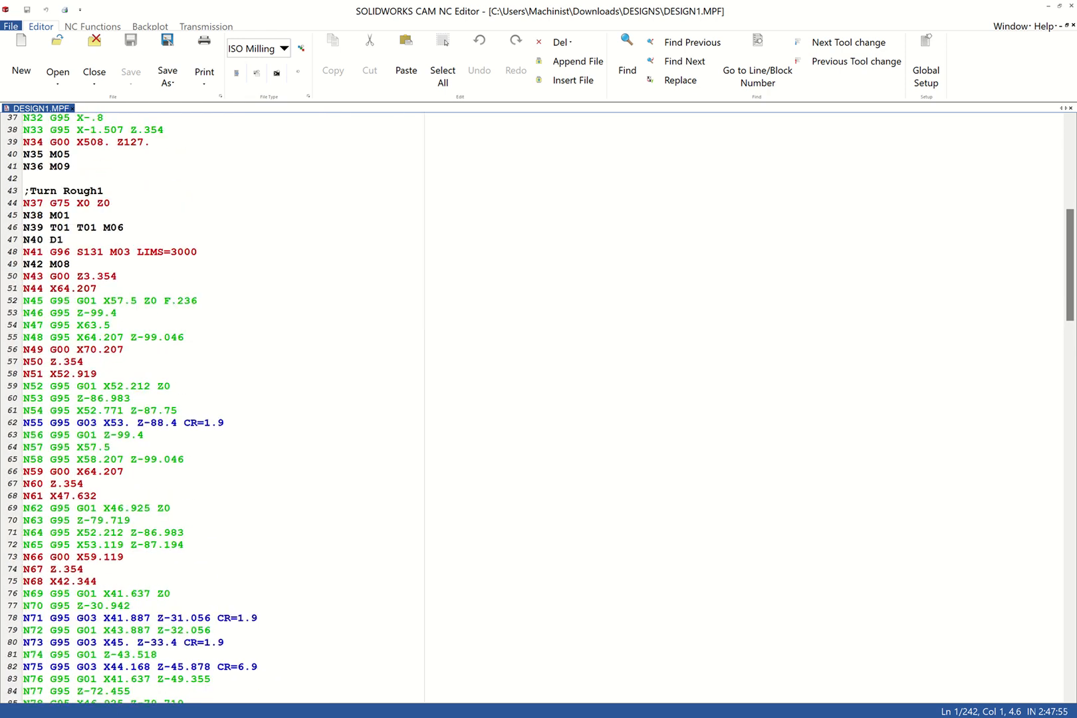
{"action": "scroll", "coordinate": [533, 494], "scroll_direction": "down", "scroll_amount": 1}
{"action": "scroll", "coordinate": [329, 458], "scroll_direction": "down", "scroll_amount": 2}
{"action": "scroll", "coordinate": [330, 458], "scroll_direction": "up", "scroll_amount": 15}
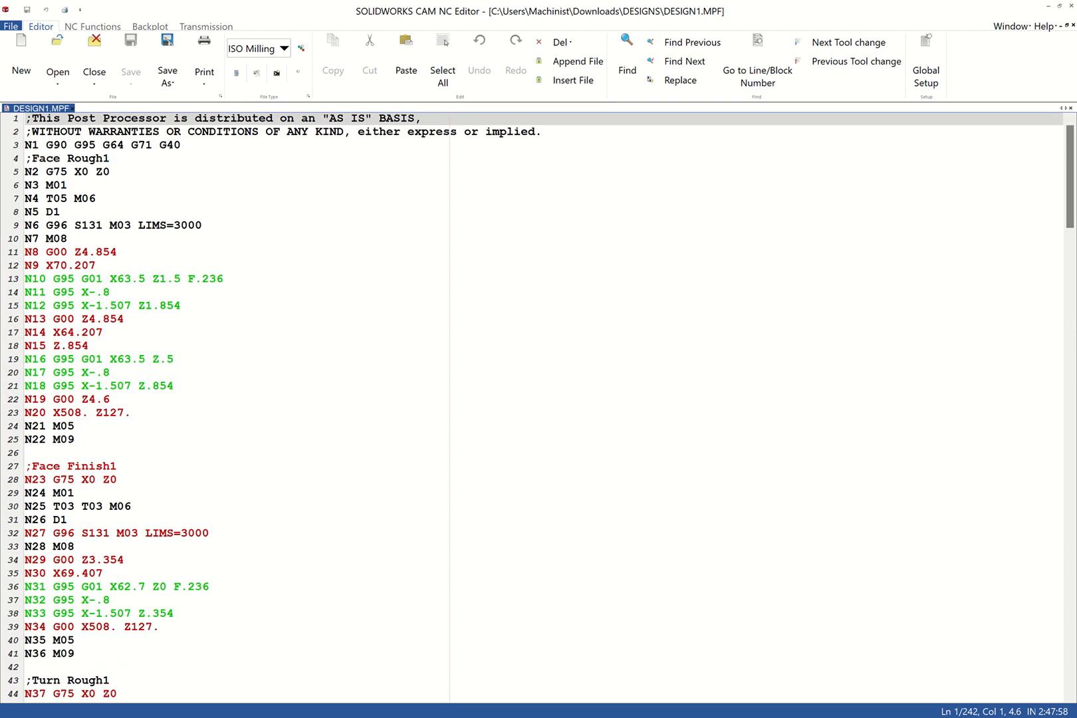
Delete the two post processor disclaimer comment lines above block N1, leaving no empty line
{"action": "left_click_drag", "start_coordinate": [544, 133], "coordinate": [27, 123]}
{"action": "key", "text": "Delete"}
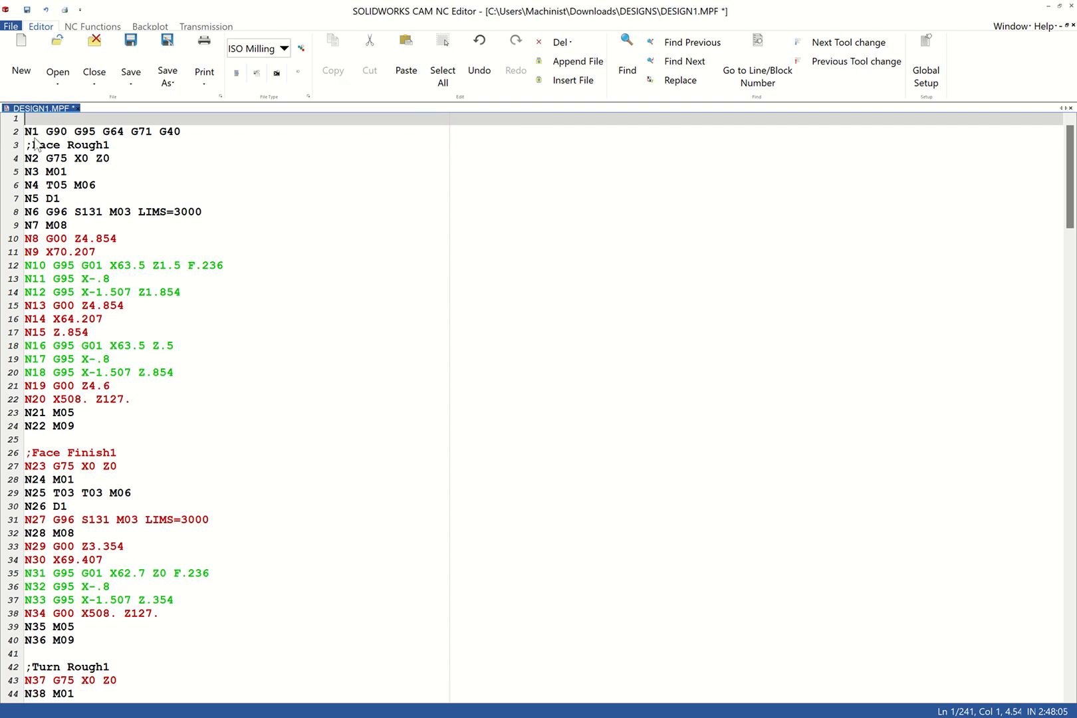
{"action": "key", "text": "Delete"}
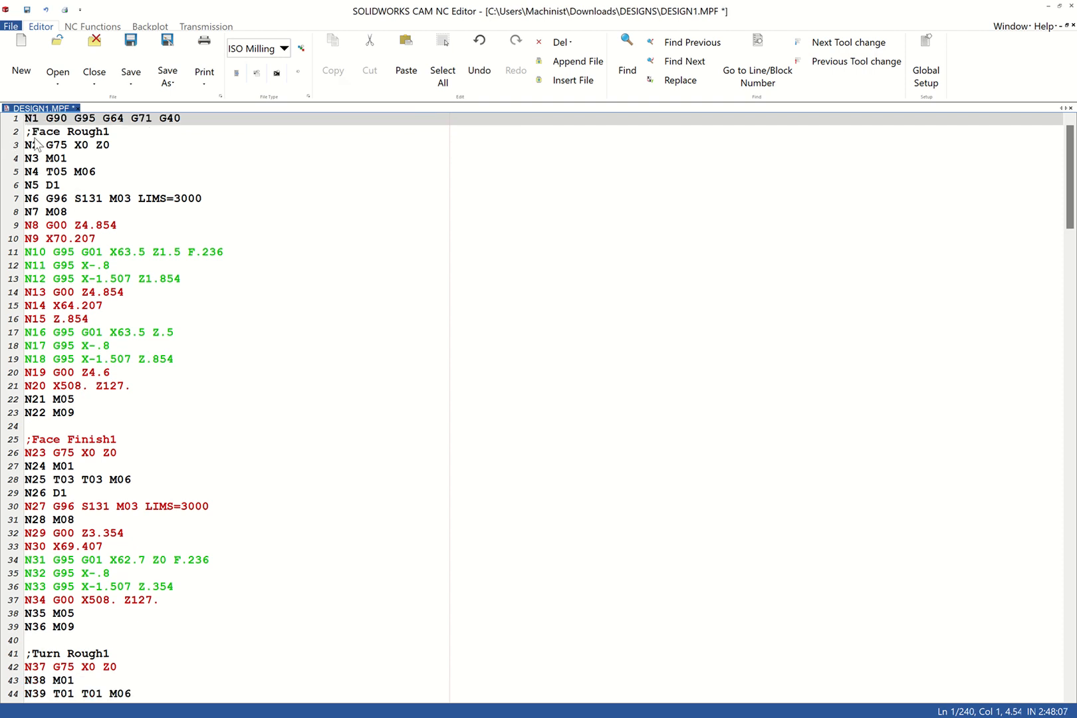
Insert a new first line above block N1 containing the commented code ;G291
{"action": "key", "text": "Return"}
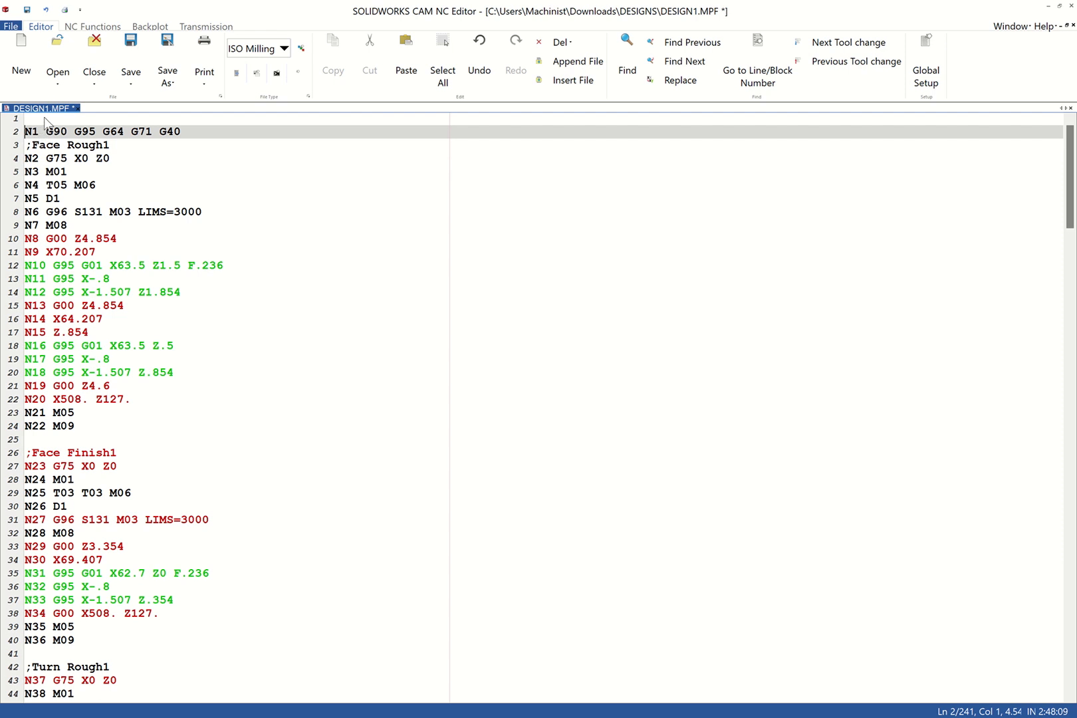
{"action": "left_click", "coordinate": [39, 121]}
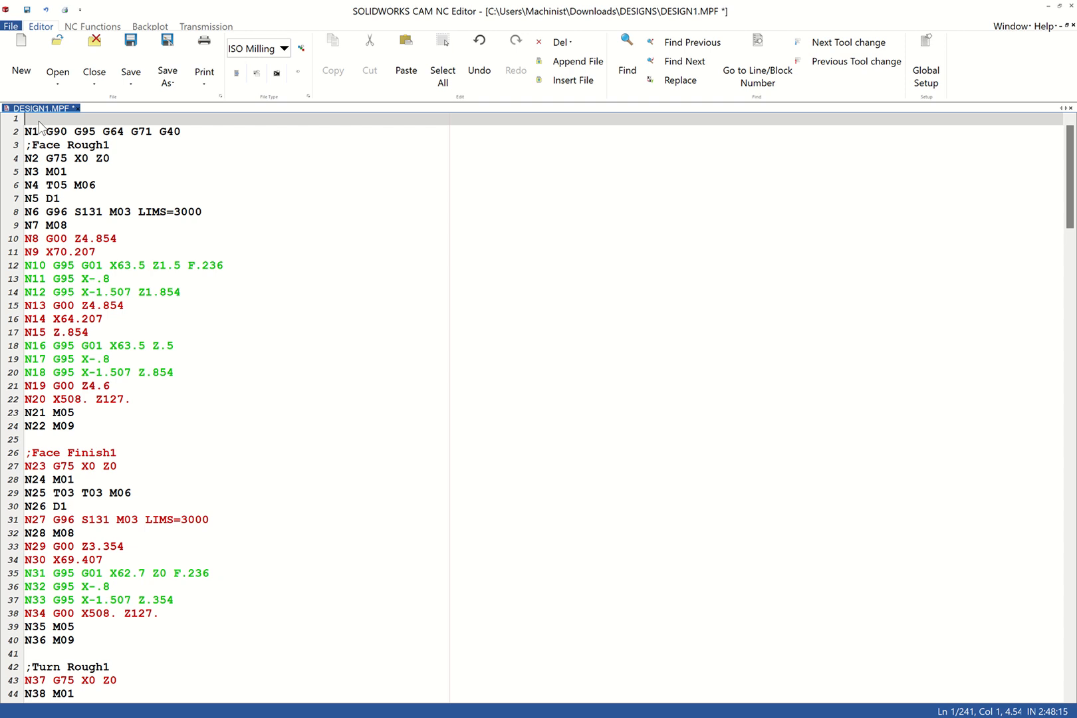
{"action": "type", "text": "G291"}
{"action": "key", "text": "Home"}
{"action": "type", "text": ";"}
Examine the Face Rough1 comment, the G75 X0 Z0 return, the T05 M06 tool change and the G96 spindle block
{"action": "left_click", "coordinate": [26, 145]}
{"action": "left_click_drag", "start_coordinate": [26, 145], "coordinate": [121, 152]}
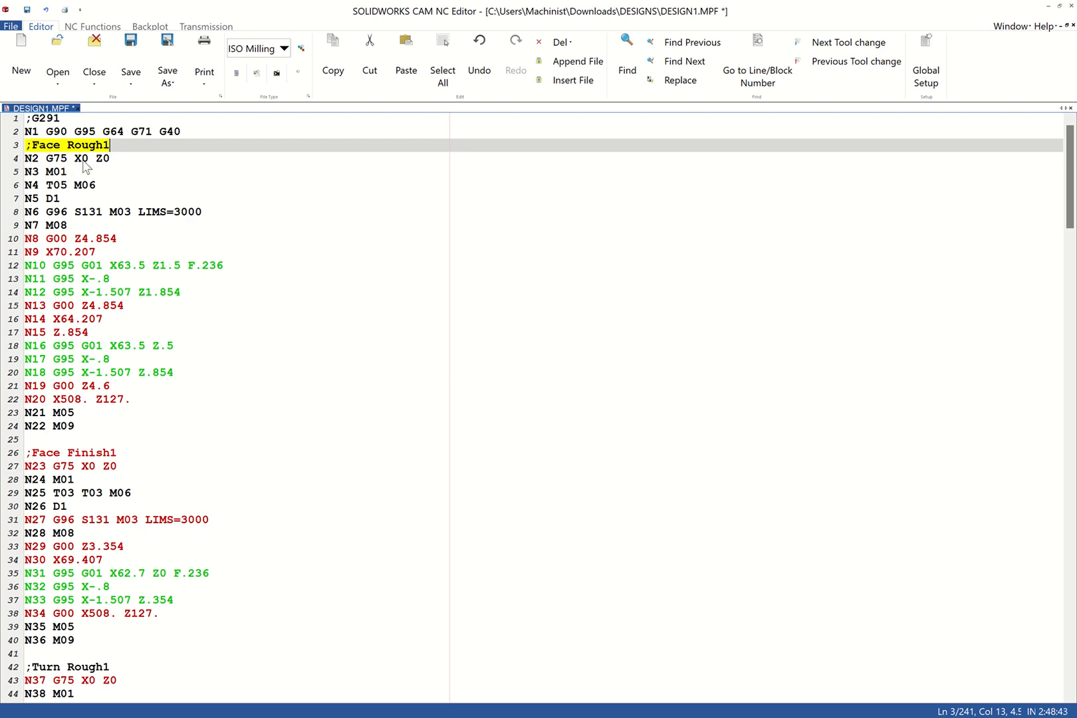
{"action": "left_click", "coordinate": [62, 159]}
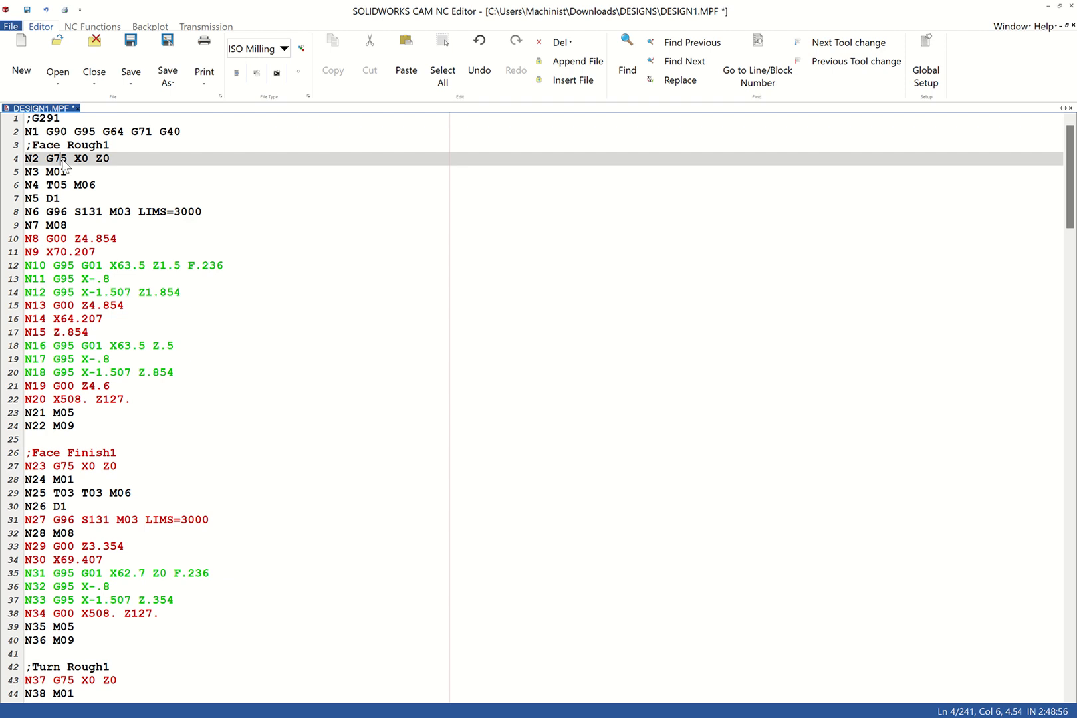
{"action": "left_click", "coordinate": [104, 160]}
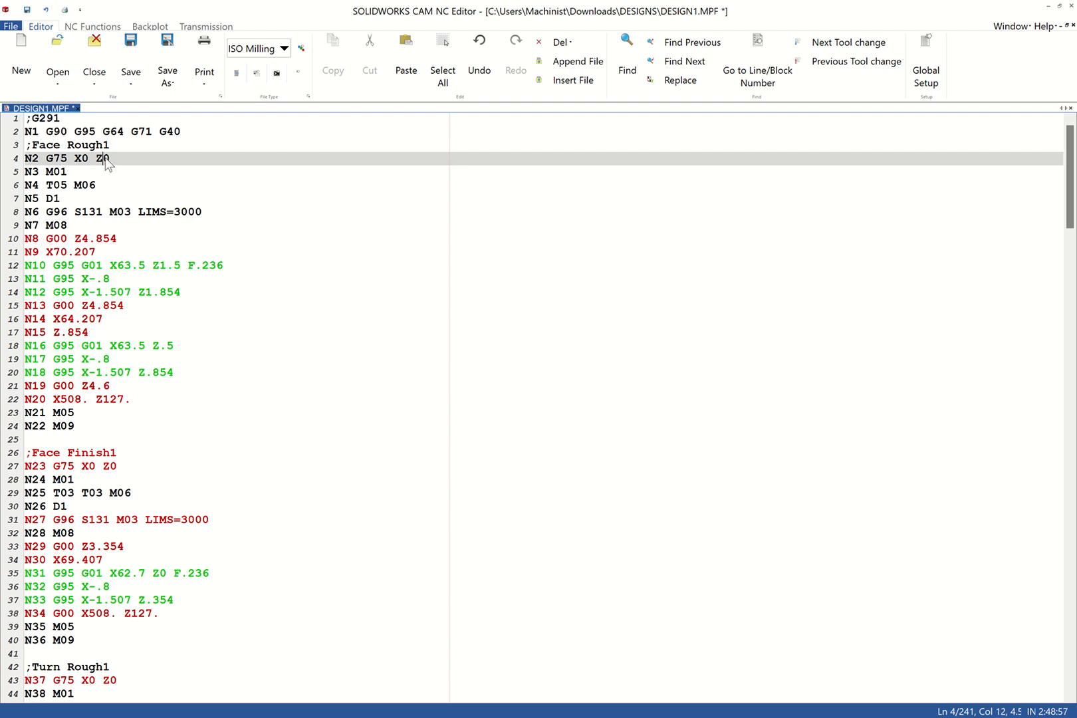
{"action": "left_click", "coordinate": [62, 188]}
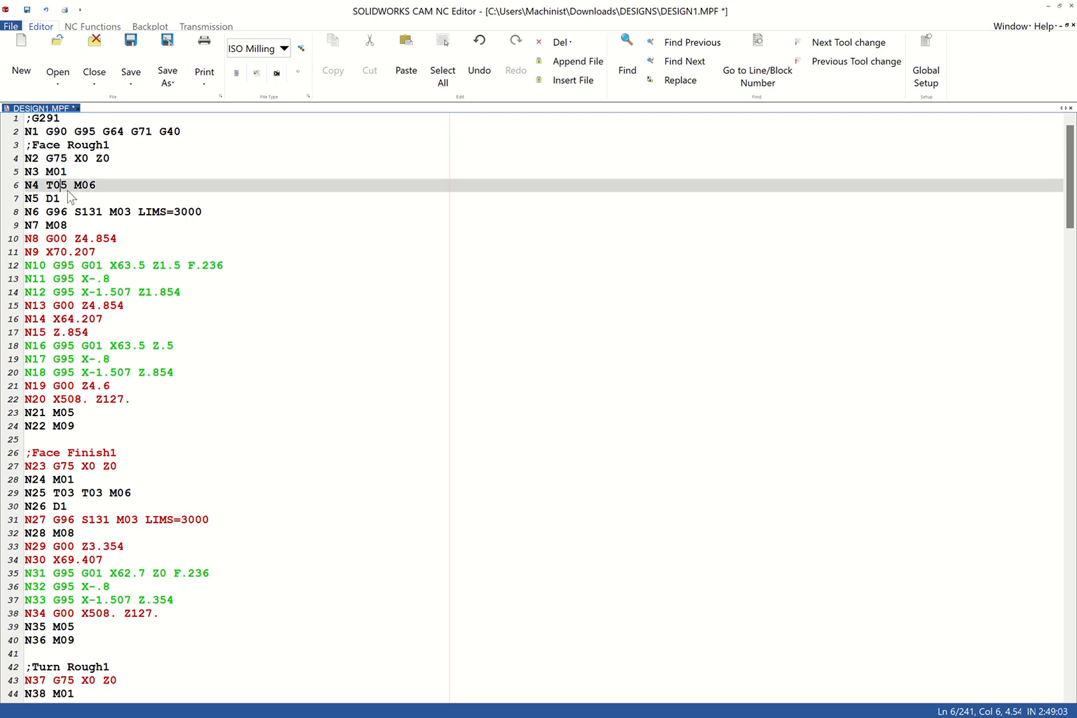
{"action": "left_click", "coordinate": [89, 187]}
{"action": "left_click_drag", "start_coordinate": [68, 185], "coordinate": [54, 186]}
{"action": "left_click", "coordinate": [158, 217]}
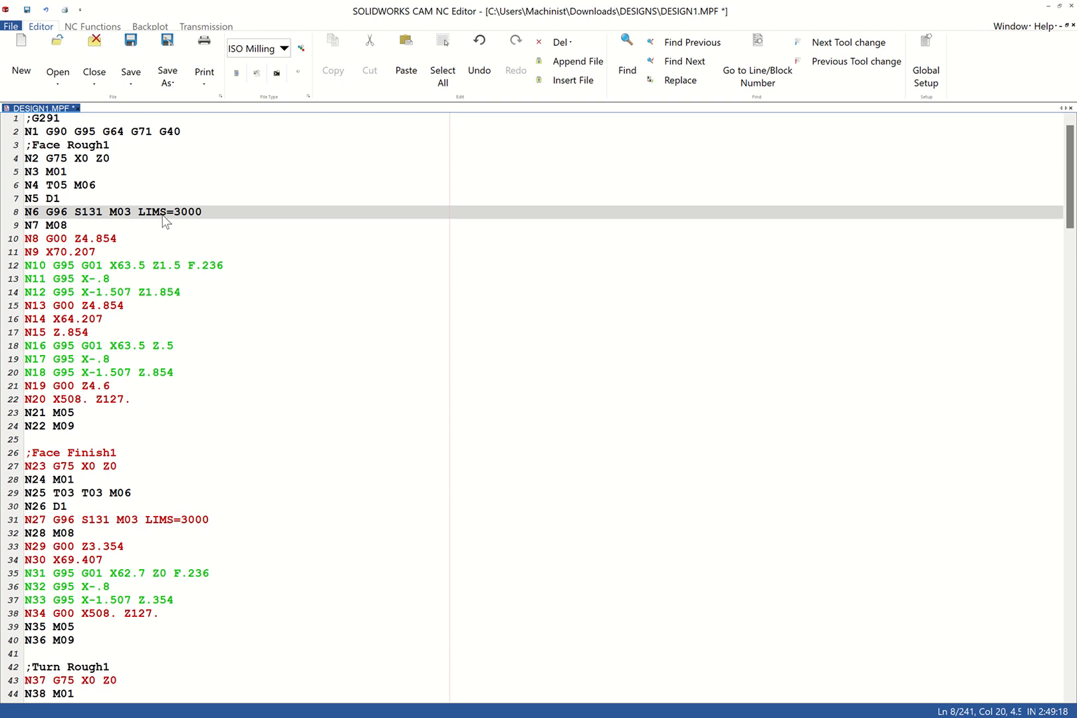
Try replacing the LIMS spindle speed limit in block N6, and re-enter it as 3000
{"action": "left_click", "coordinate": [203, 214]}
{"action": "key", "text": "BackSpace"}
{"action": "key", "text": "BackSpace"}
{"action": "key", "text": "BackSpace"}
{"action": "key", "text": "BackSpace"}
{"action": "type", "text": "20"}
{"action": "key", "text": "BackSpace"}
{"action": "key", "text": "BackSpace"}
{"action": "type", "text": "3000"}
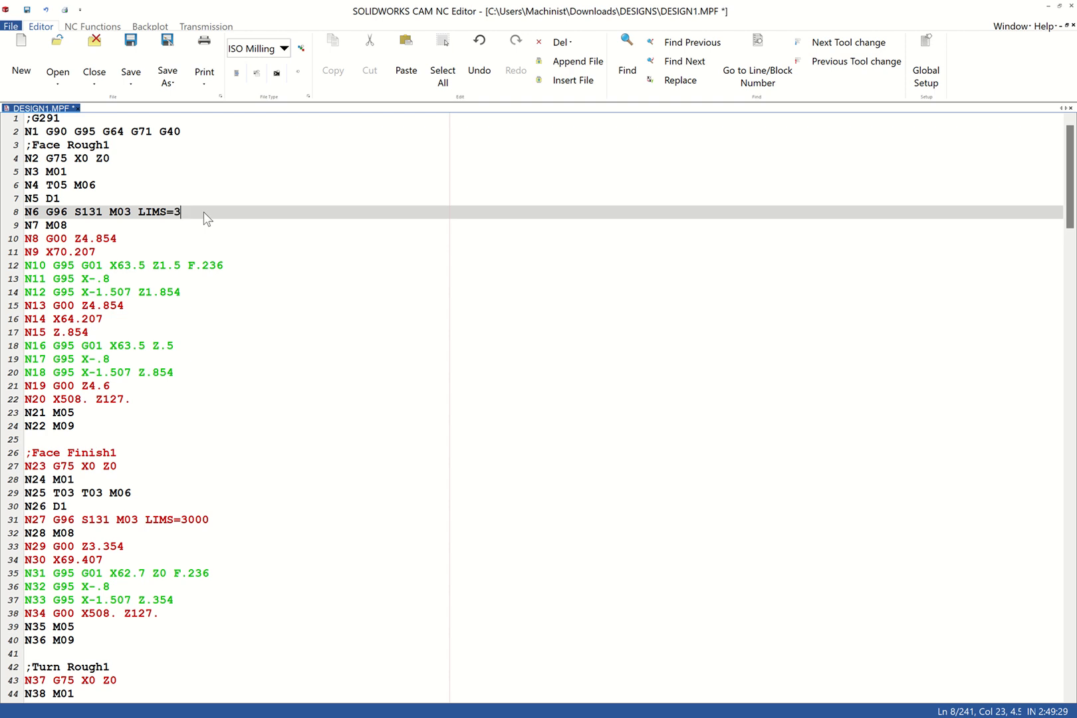